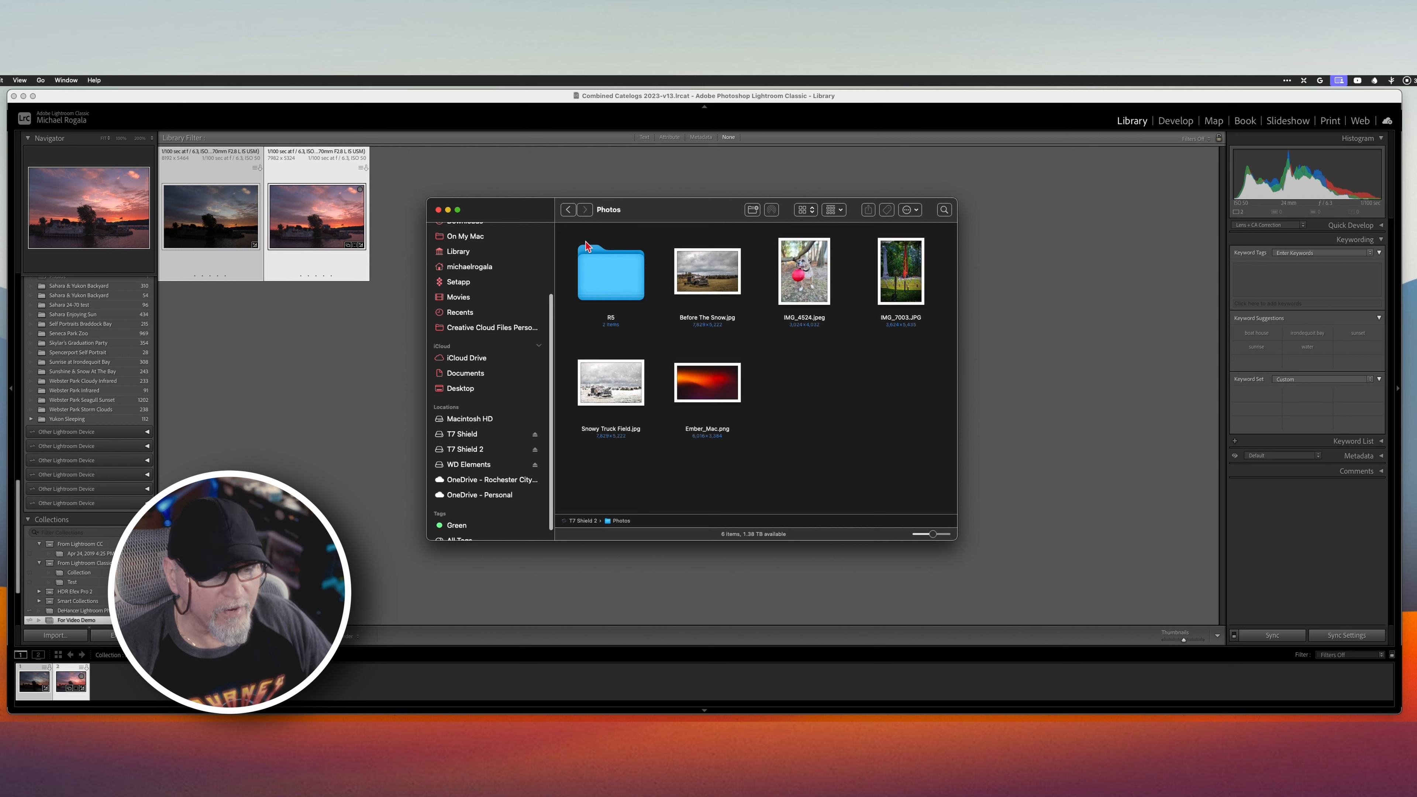
Step: Open the Sunshine & Snow At The Bay folder inside R5, 2024, February 19 2024 and look through its raw and TIF files
double_click(622, 291)
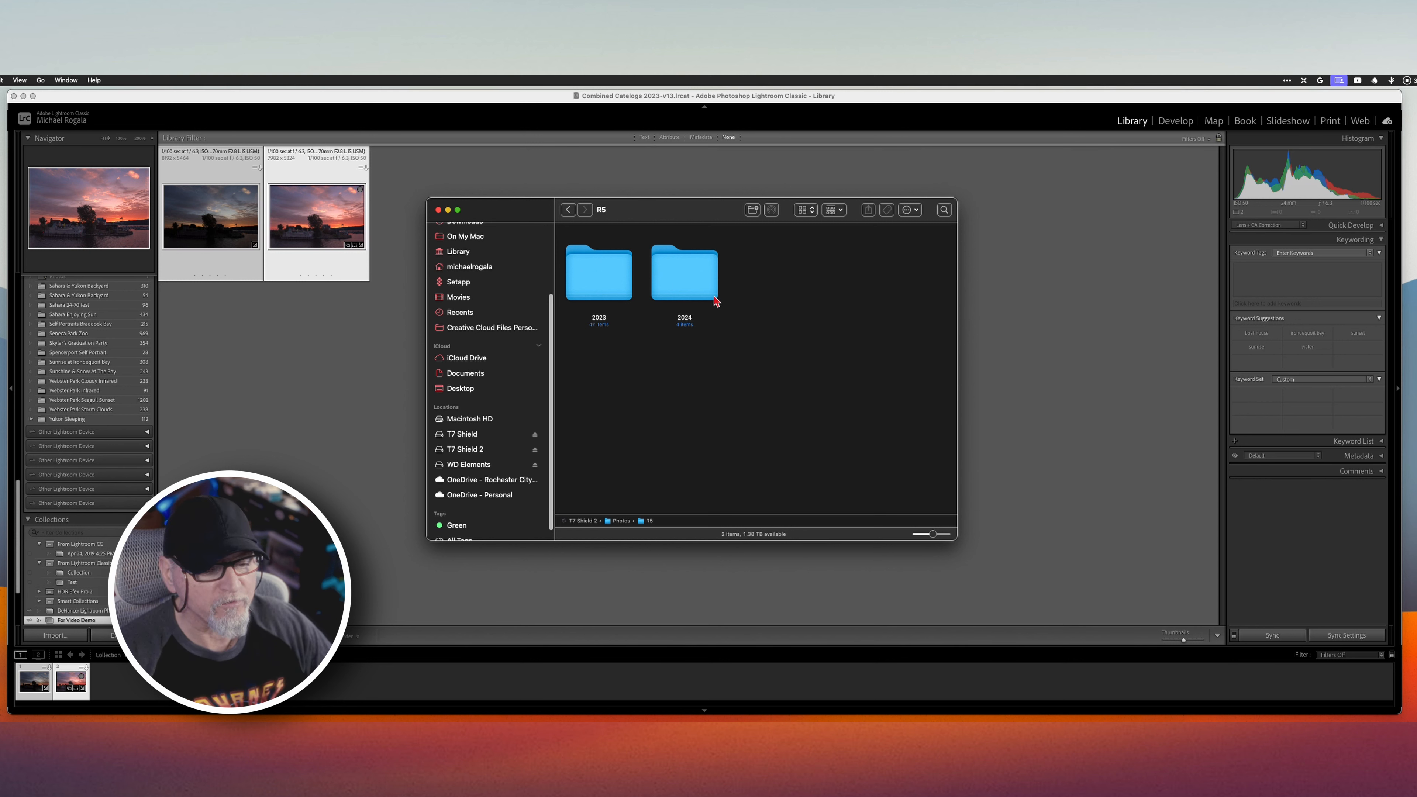
double_click(695, 274)
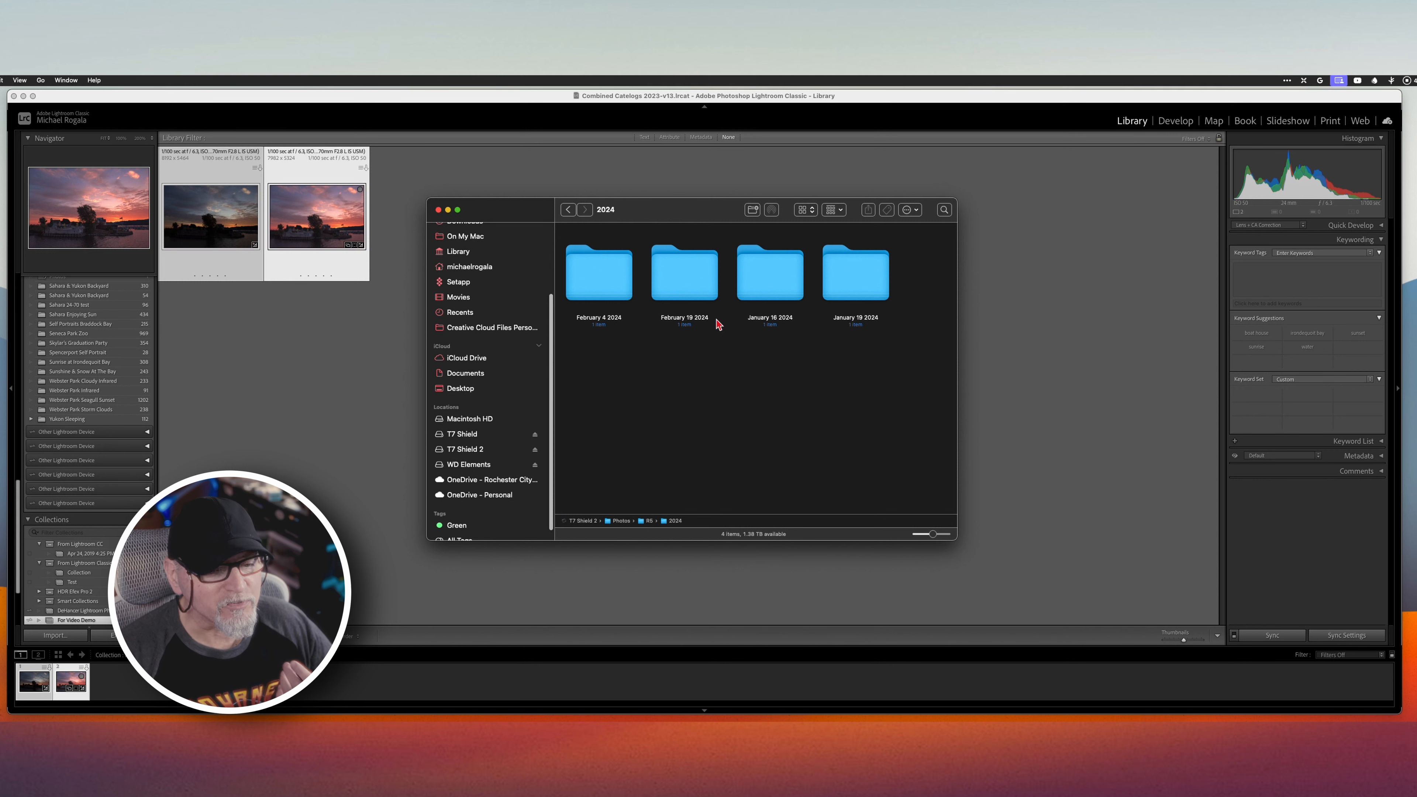
double_click(706, 288)
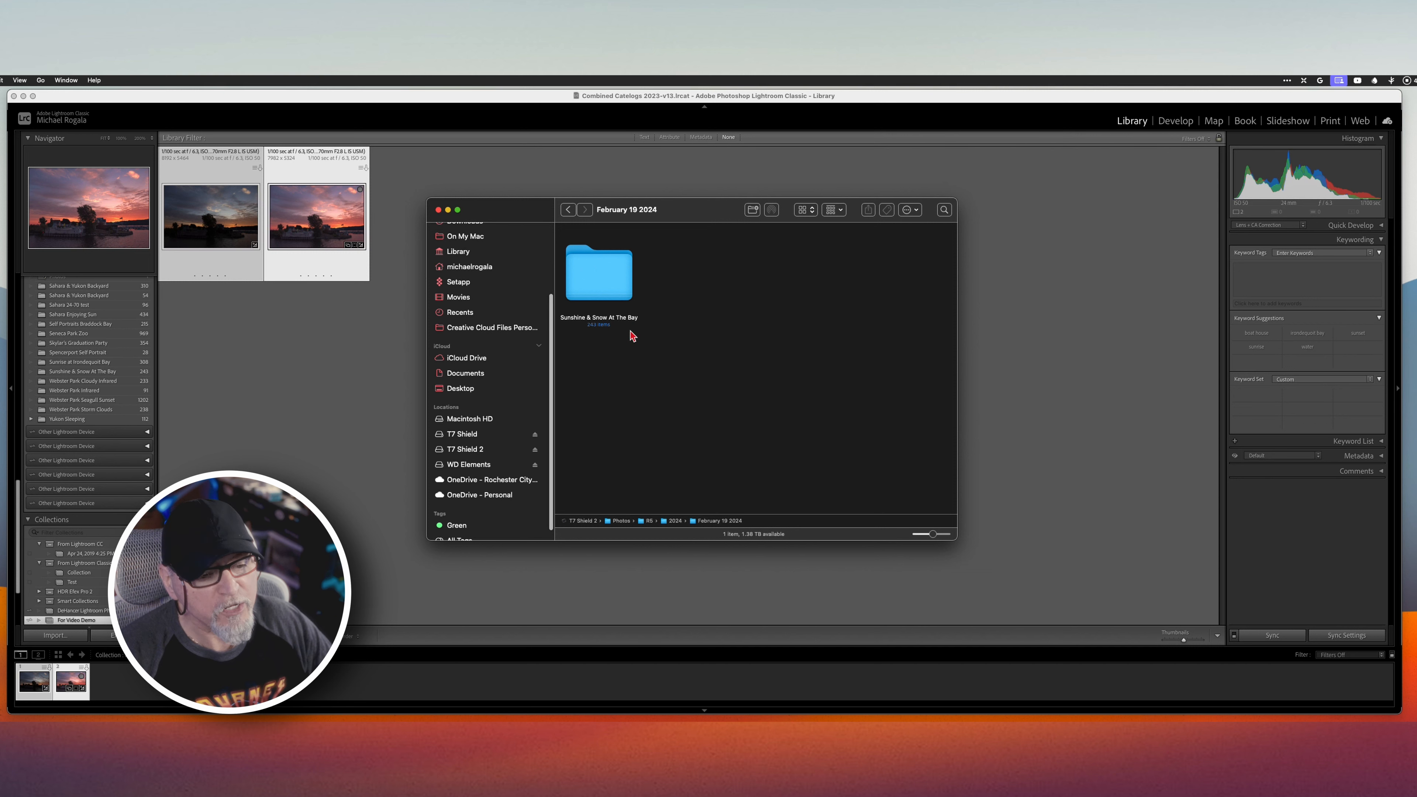
double_click(625, 283)
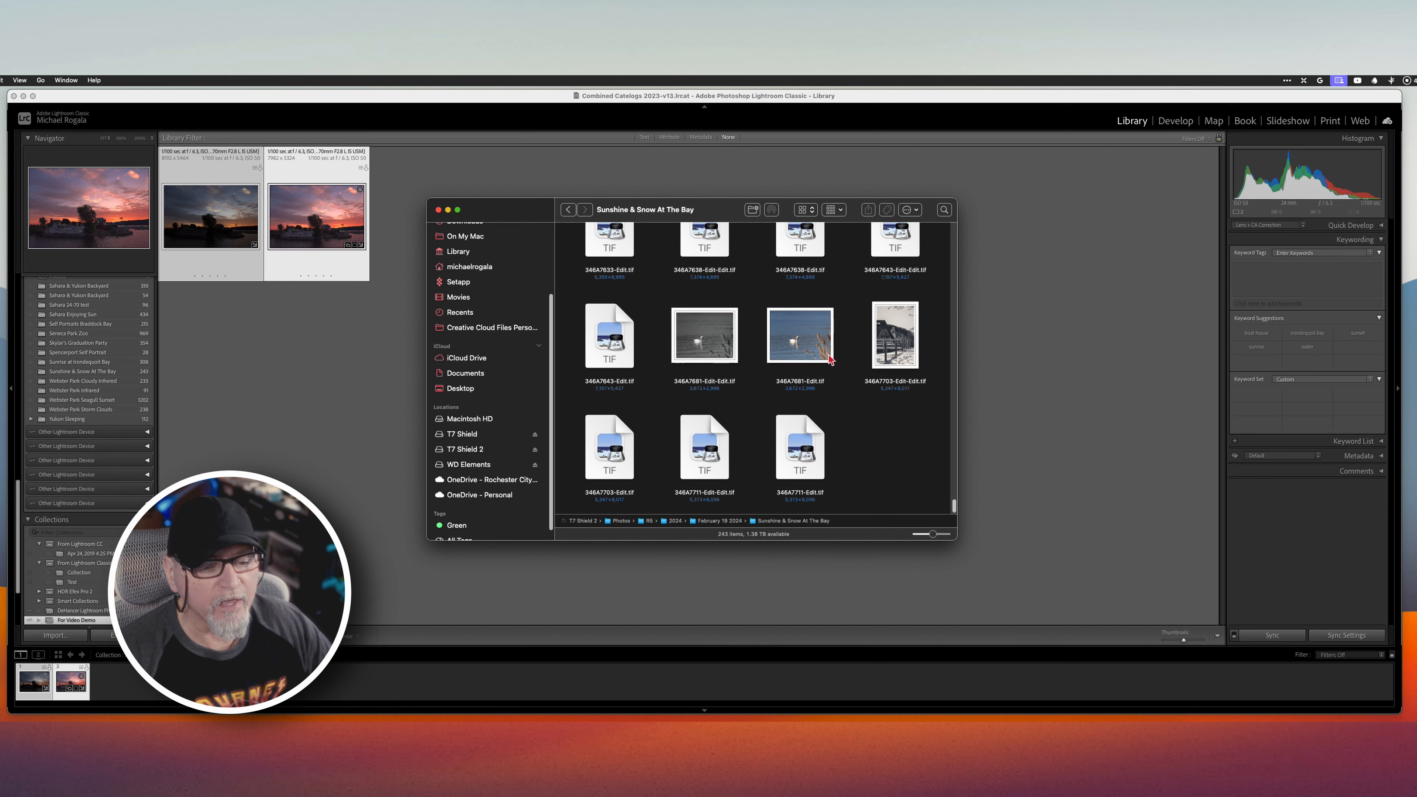
scroll(826, 364, "down", 15)
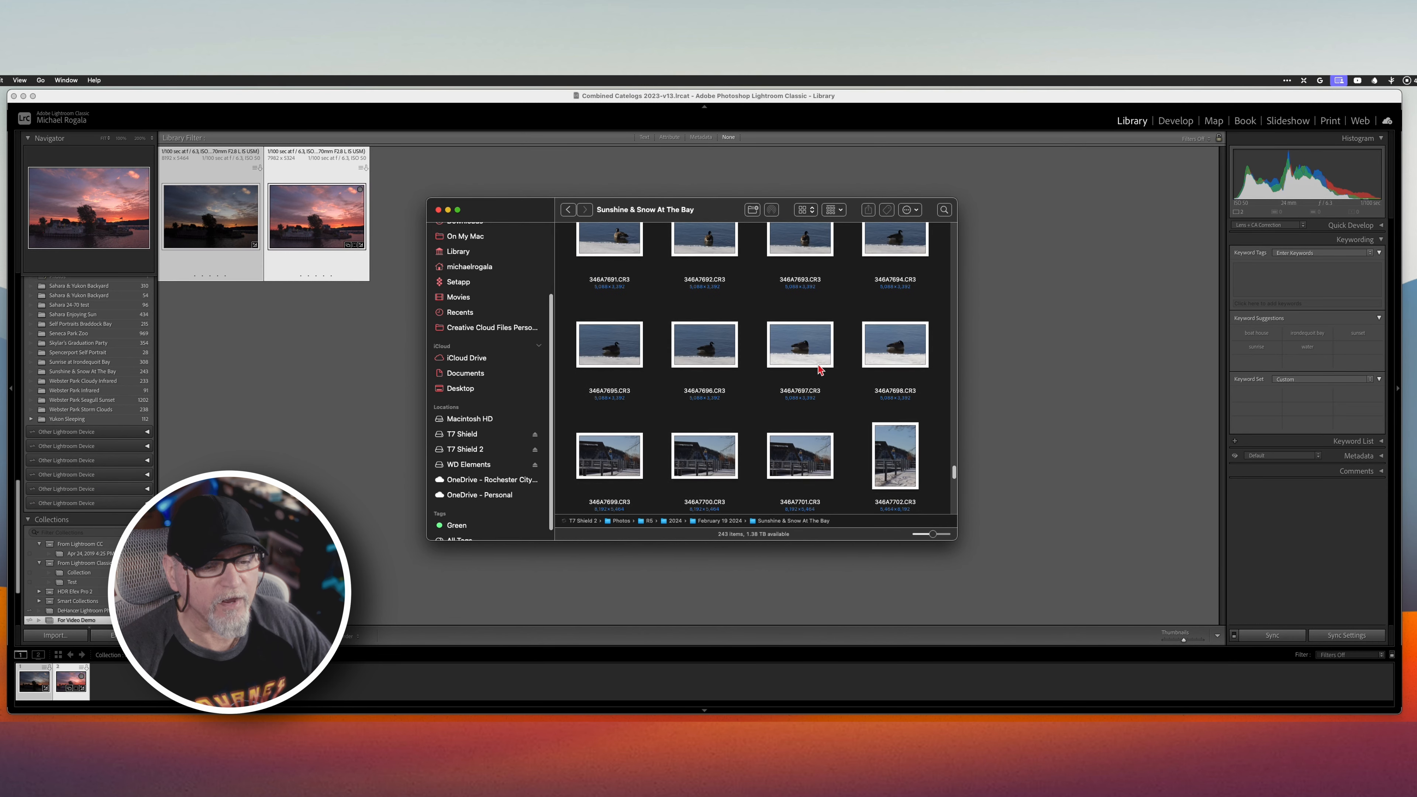
scroll(803, 374, "down", 8)
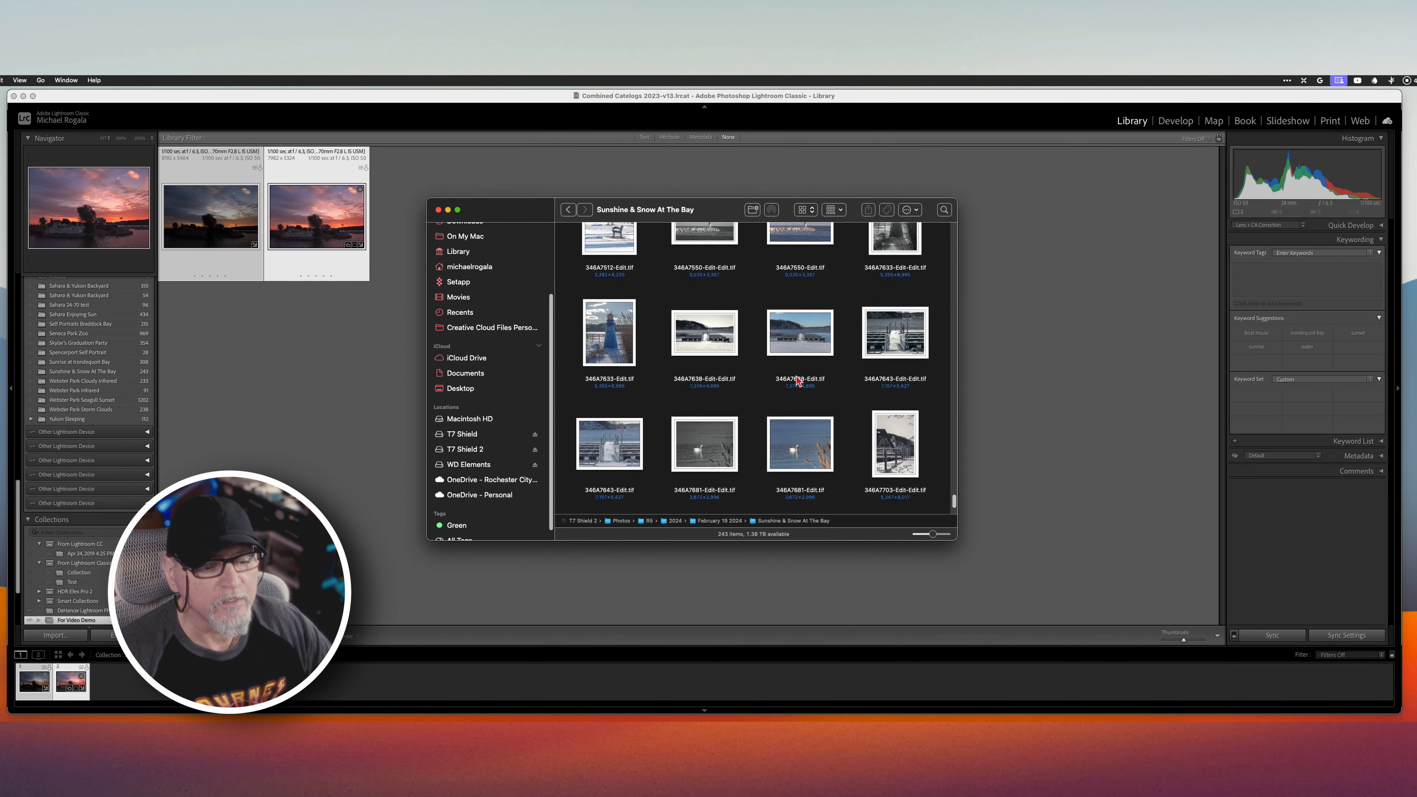
scroll(798, 381, "up", 5)
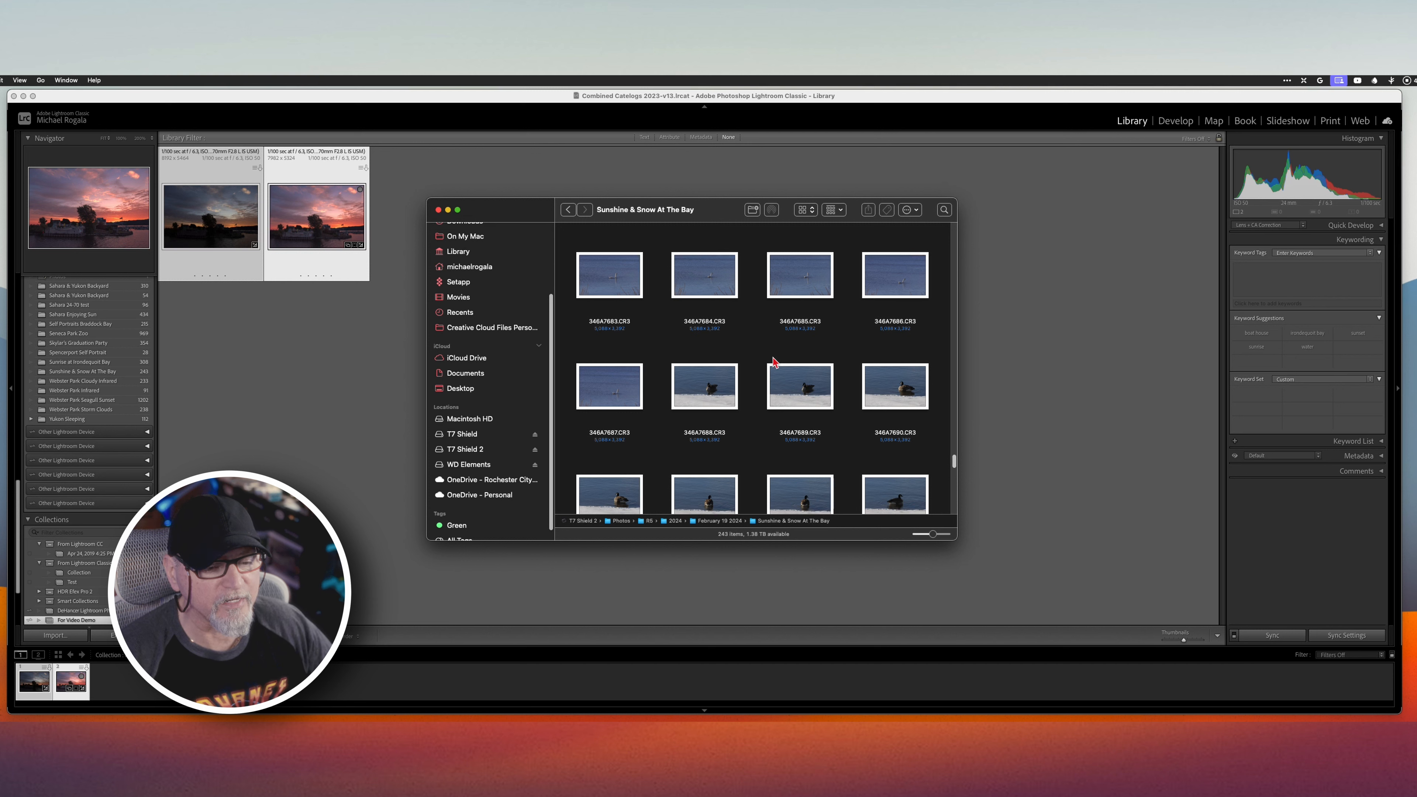
scroll(773, 364, "up", 3)
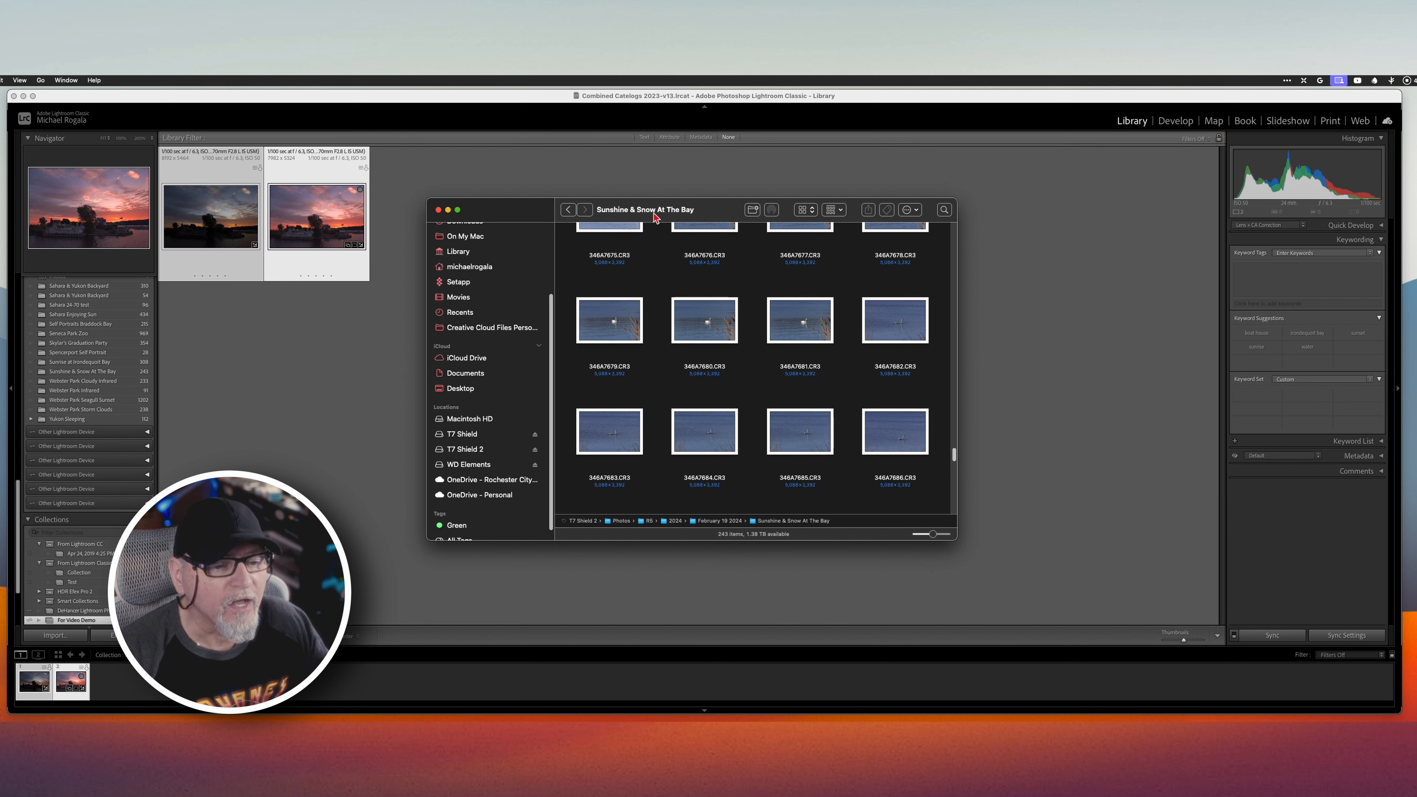
Step: Go back up to the 2024 folder and switch to Lightroom Classic
left_click(570, 211)
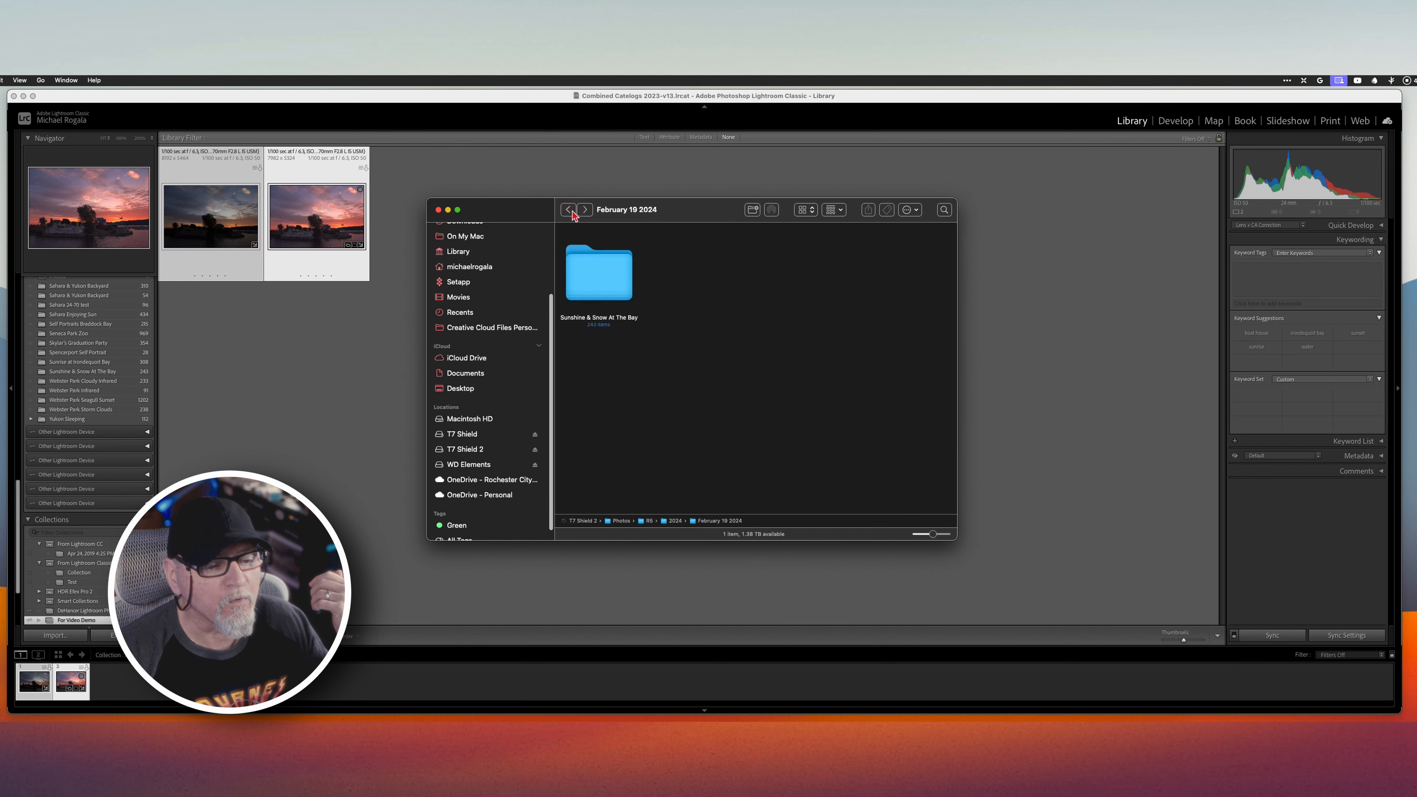
left_click(570, 211)
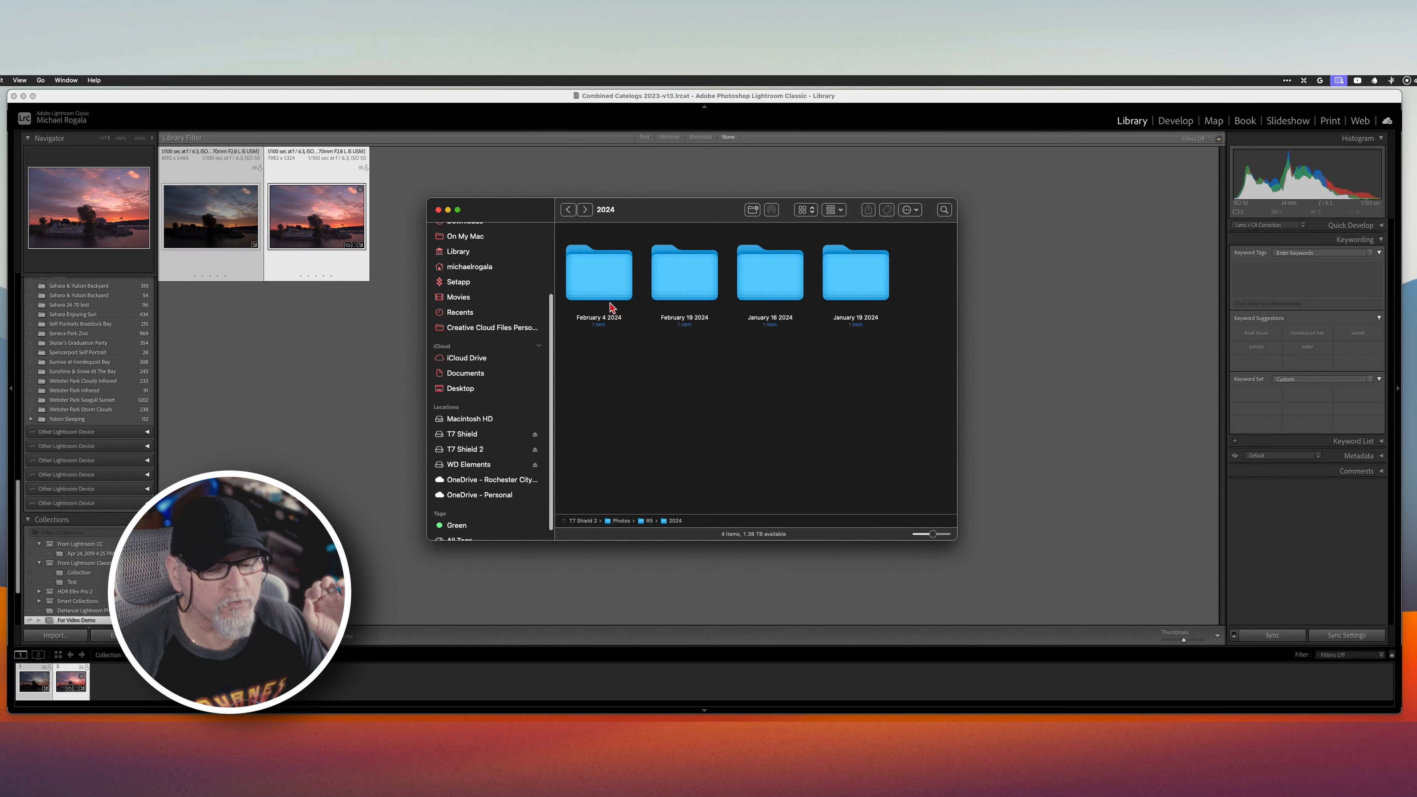
left_click(562, 215)
left_click(536, 190)
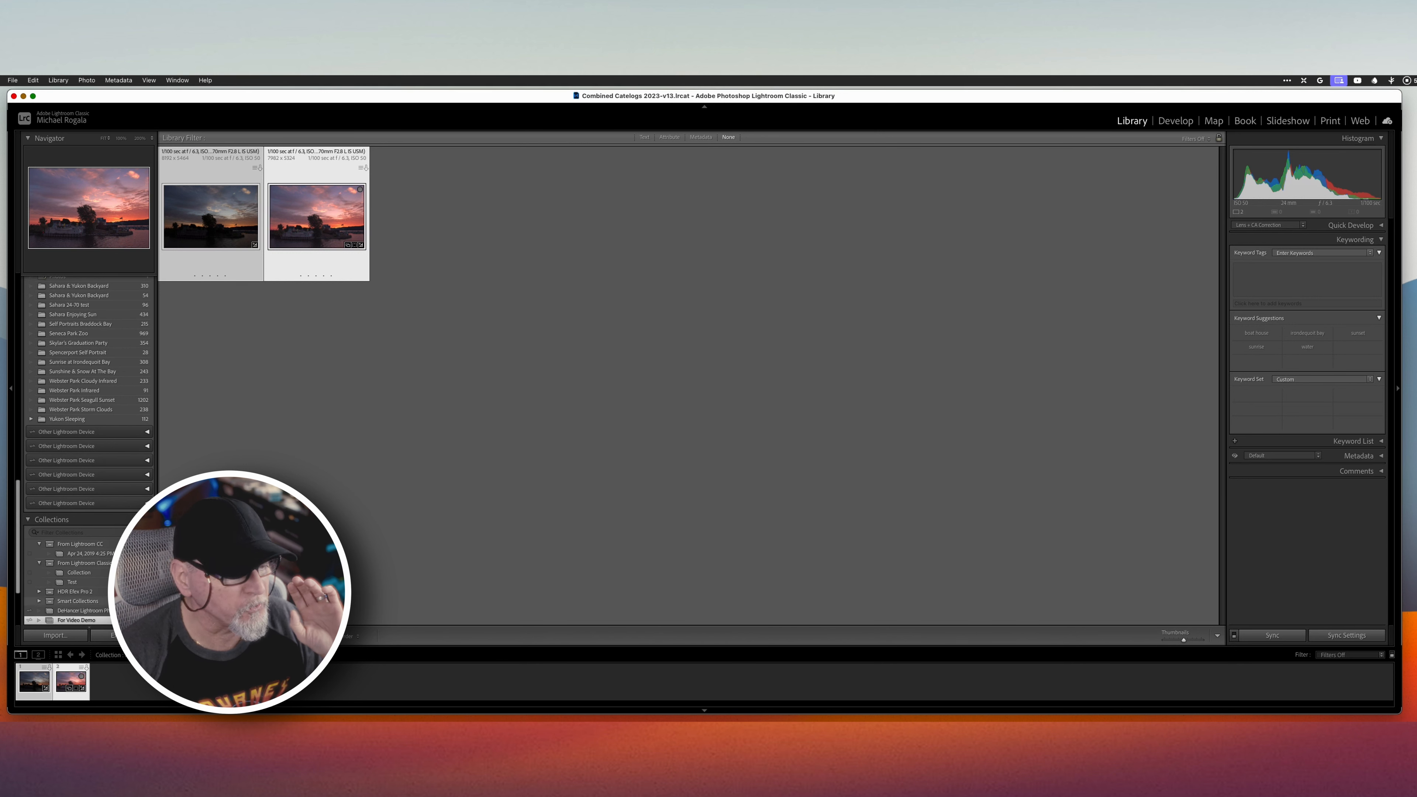
Step: Check Sunshine & Snow At The Bay on T7 Shield 2 as an import source, cancel the import, and show that folder in the Library
left_click(55, 635)
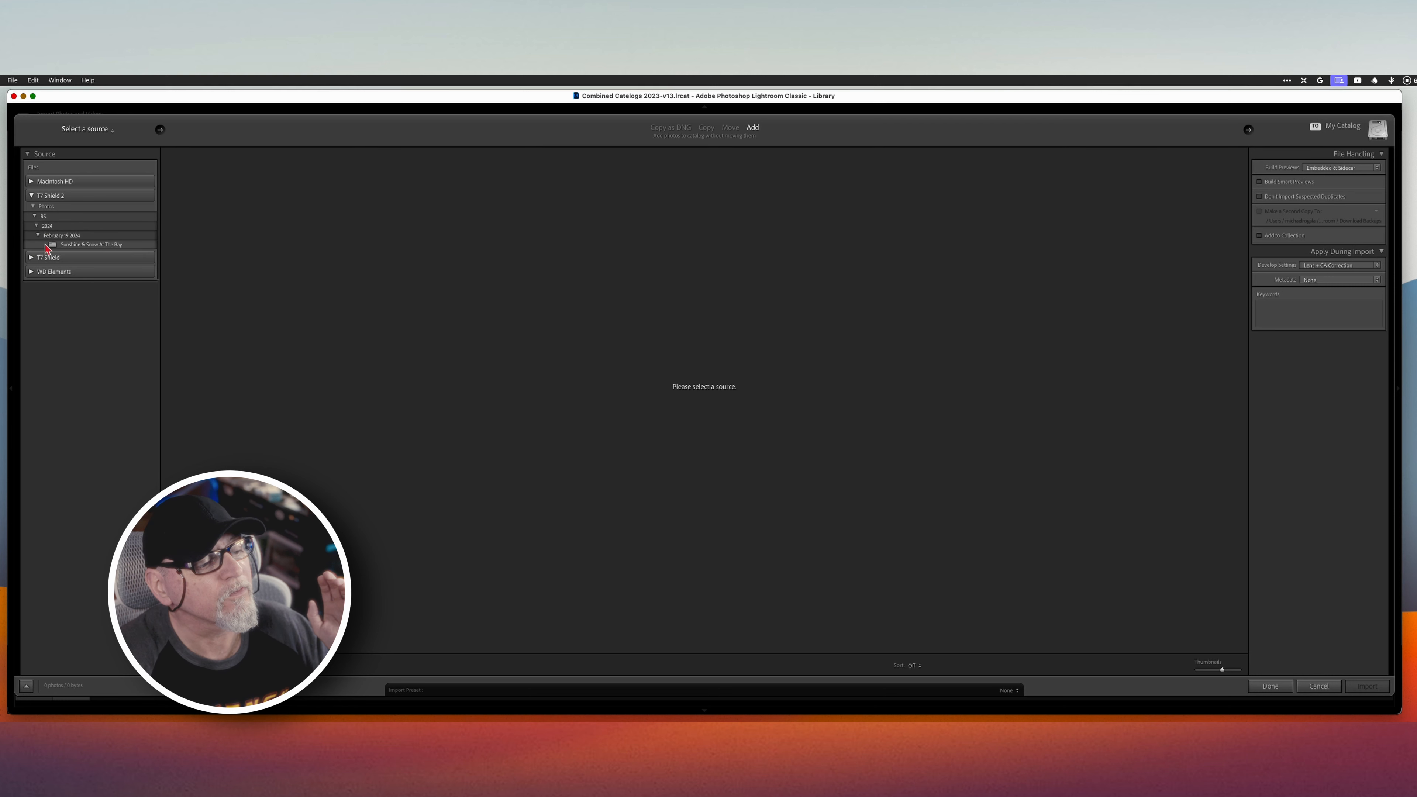
left_click(92, 246)
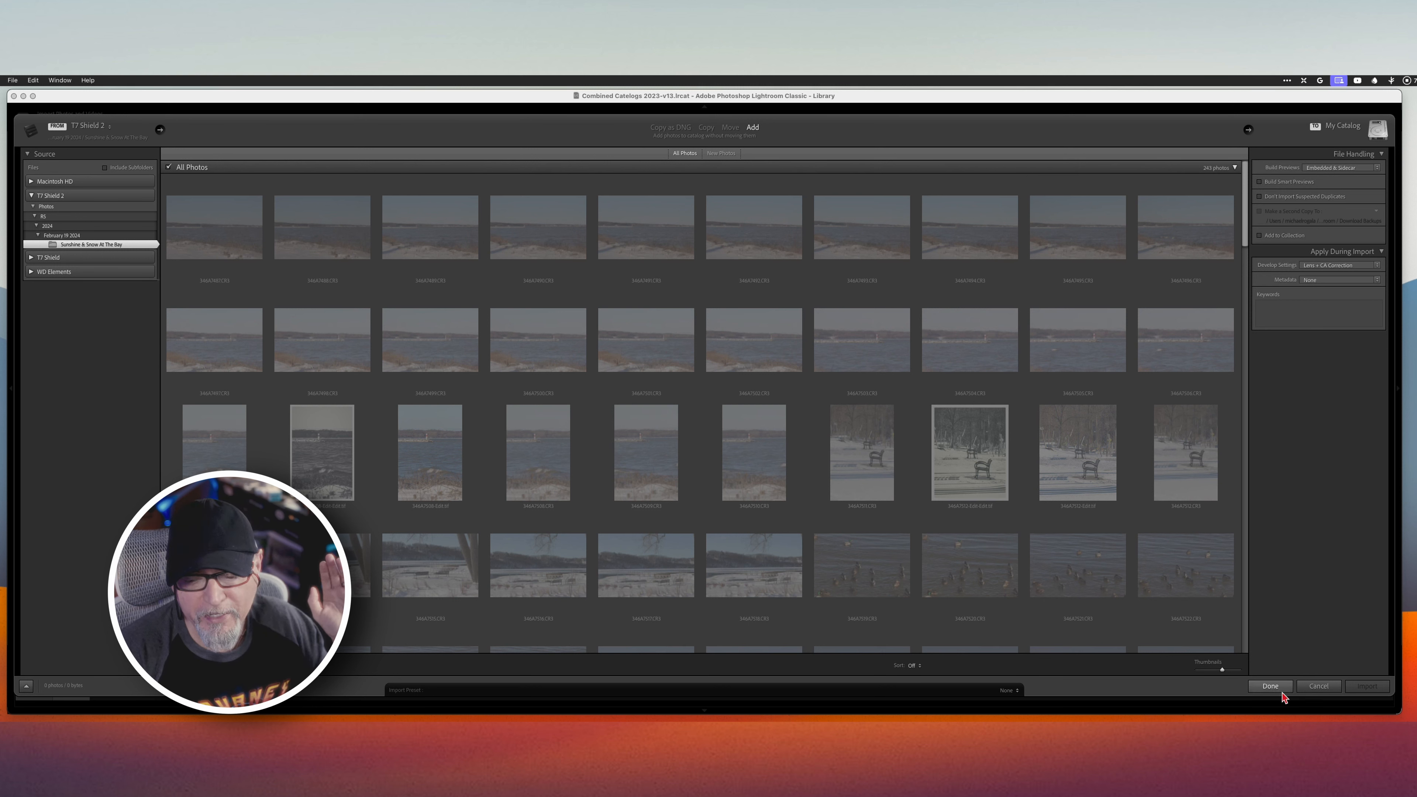
left_click(1316, 691)
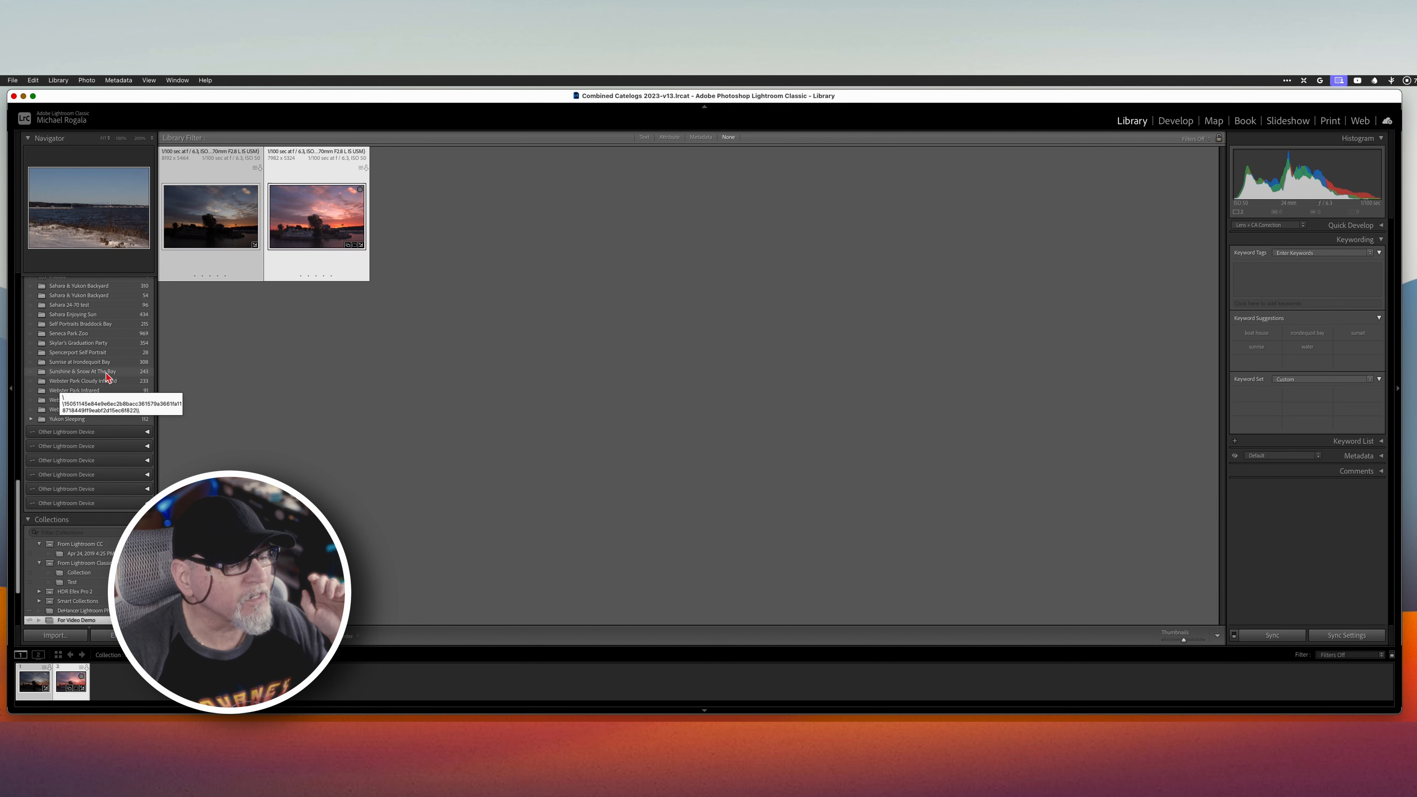
left_click(104, 371)
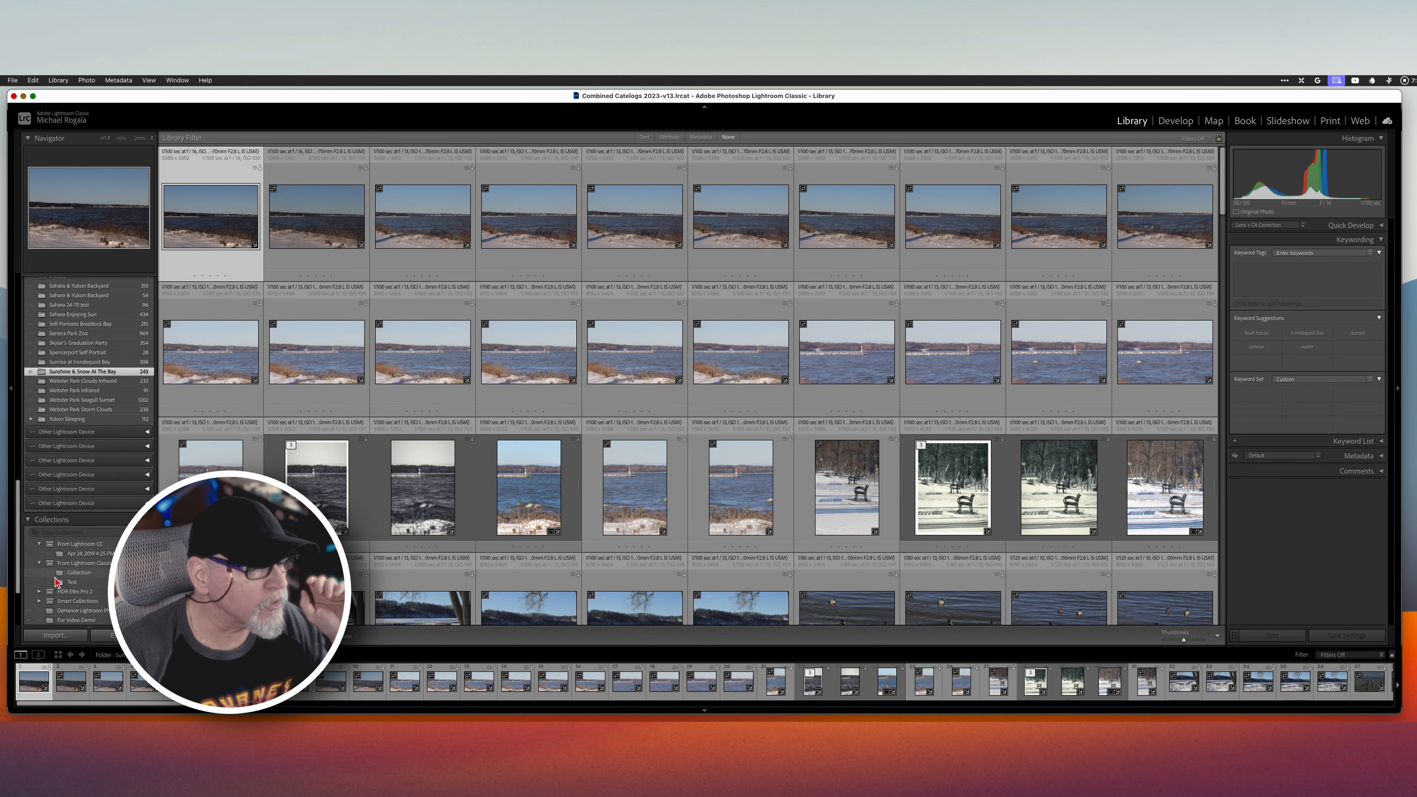
Step: Open the For Video Demo collection and compare its two sunrise photos at full view
left_click(82, 621)
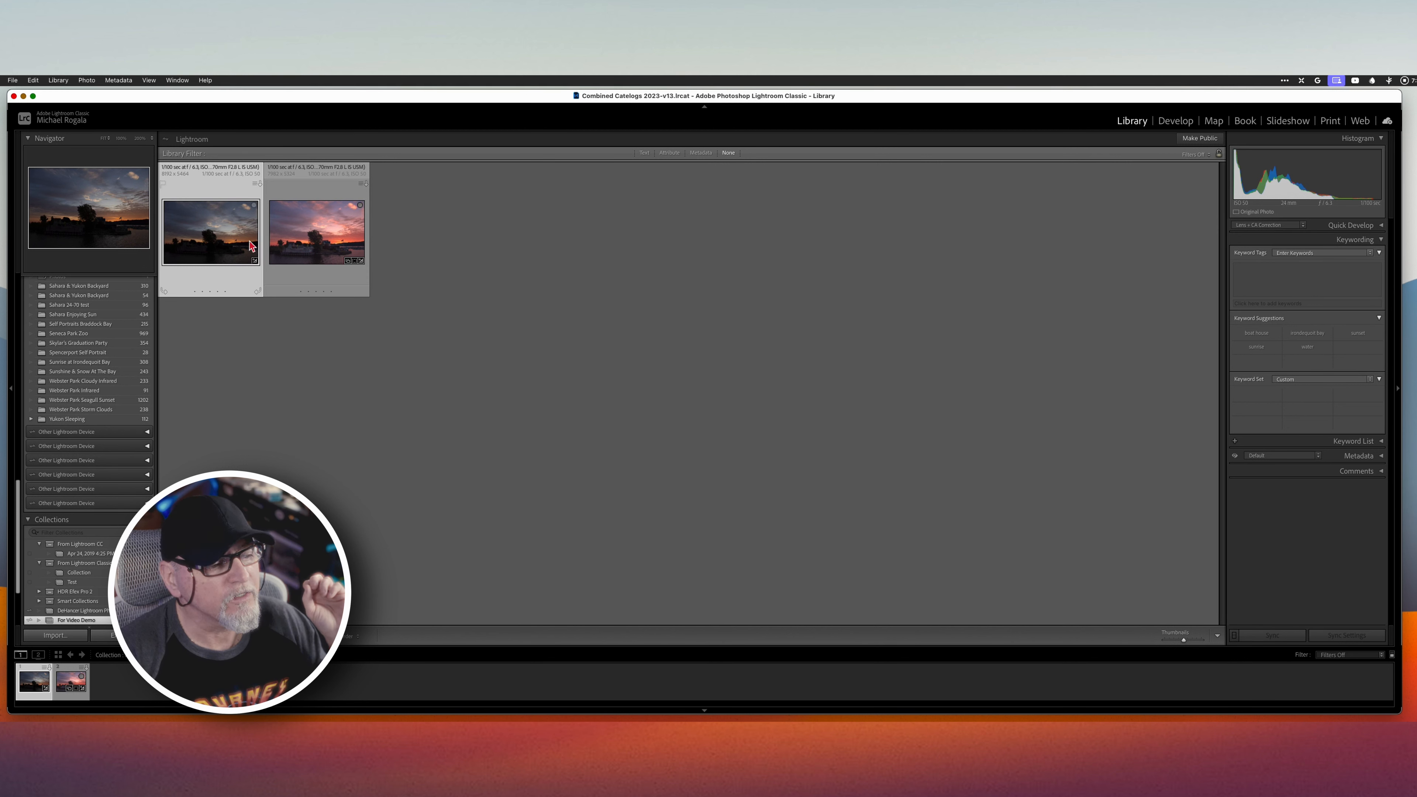
double_click(234, 241)
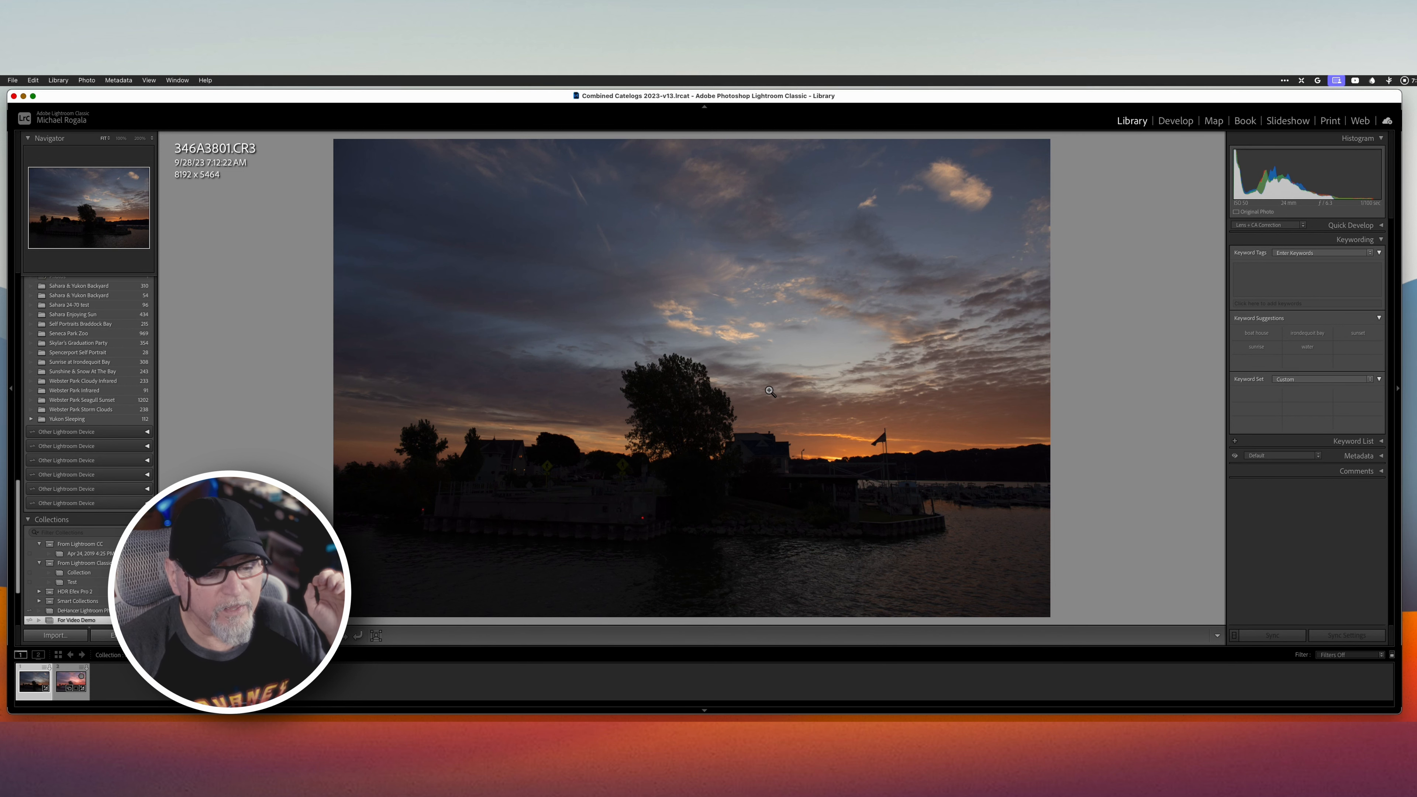
key("Right")
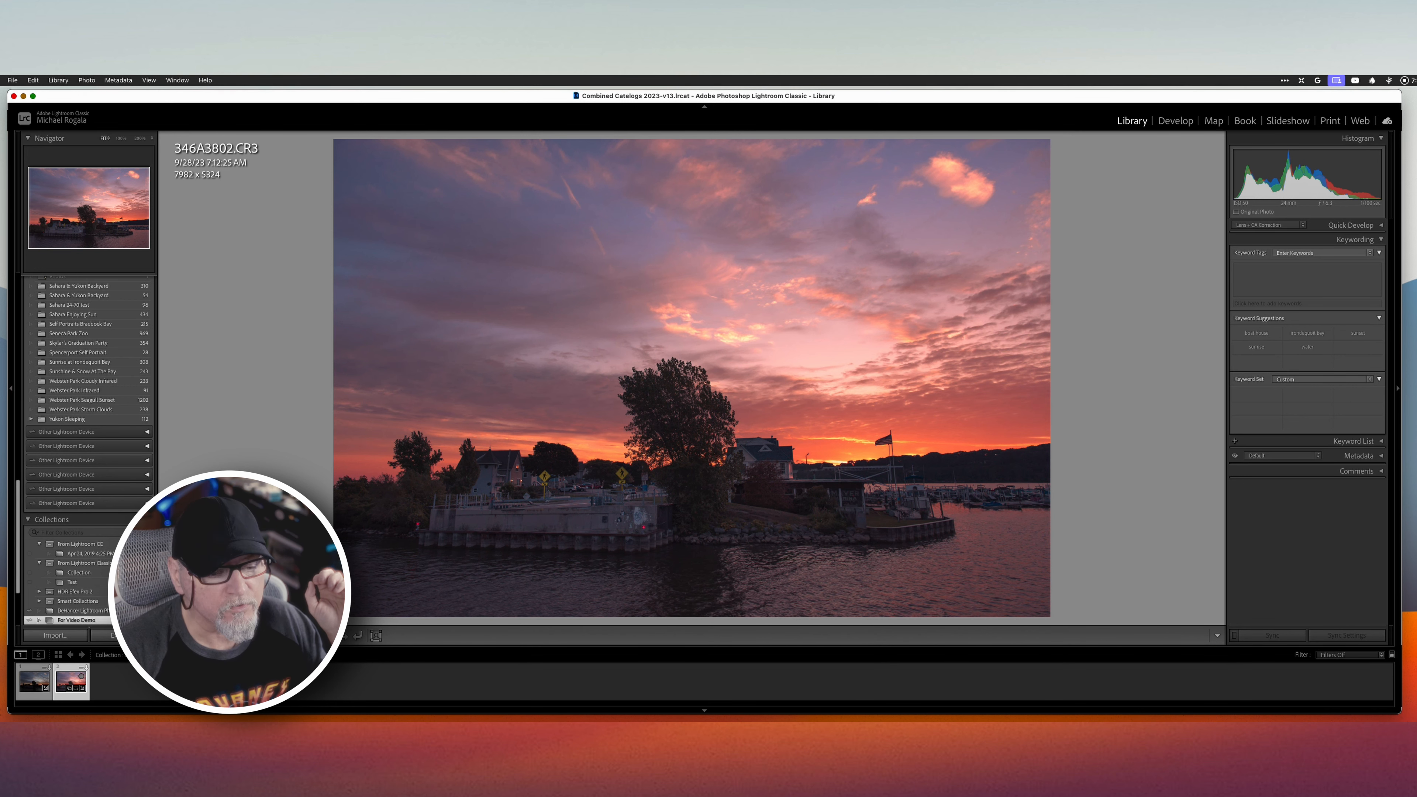
key("Left")
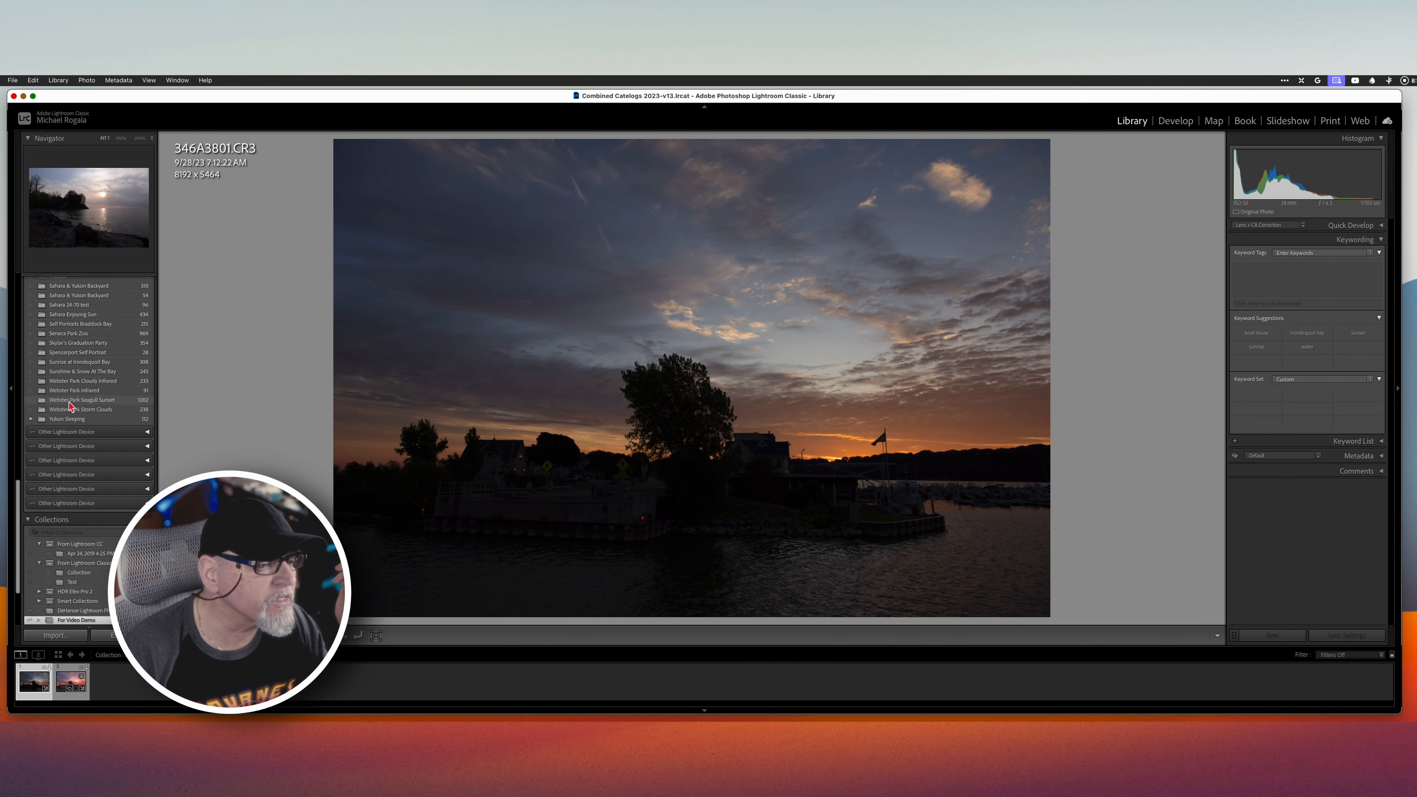
Step: Return to the Sunshine & Snow At The Bay folder, check its grid, and show the first photo in Loupe view
left_click(74, 371)
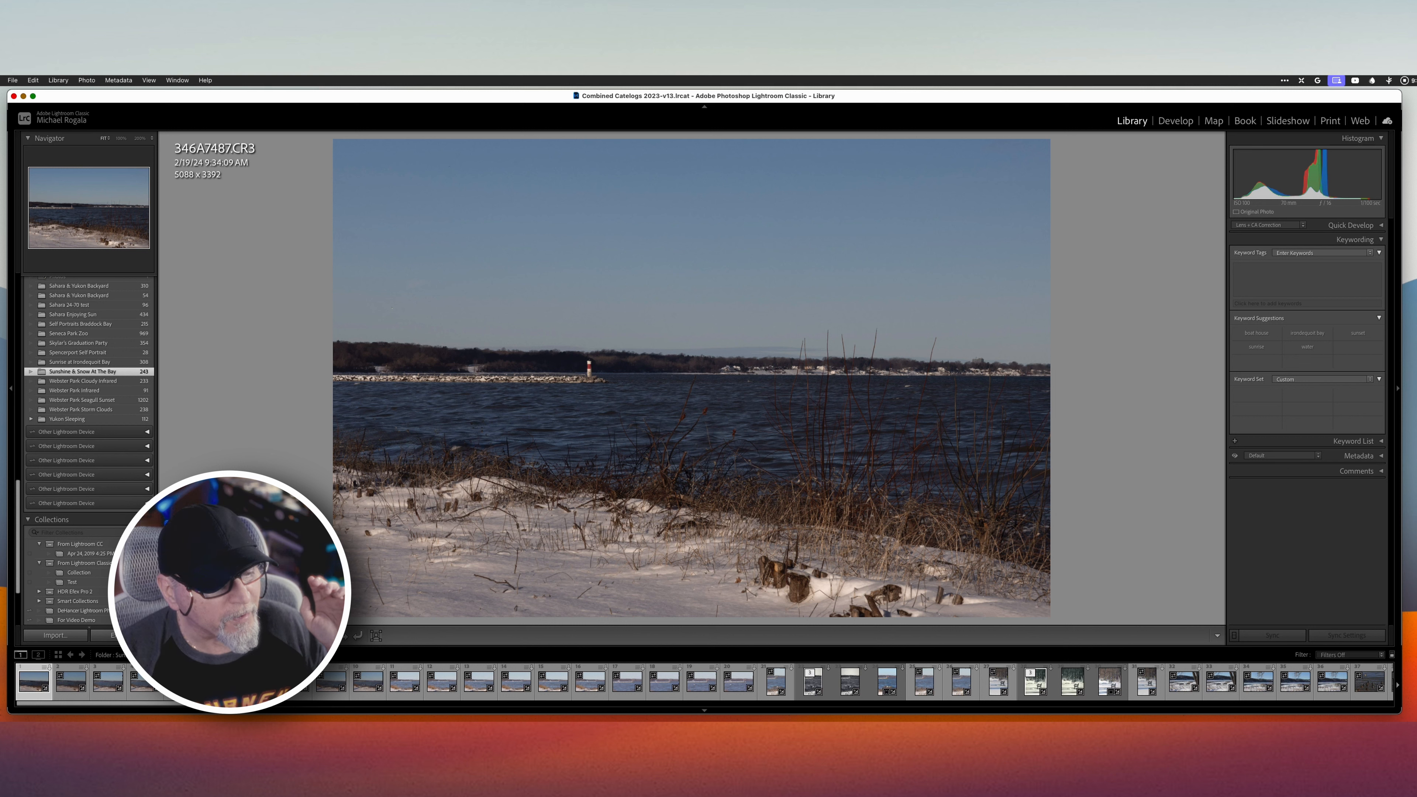
key("g")
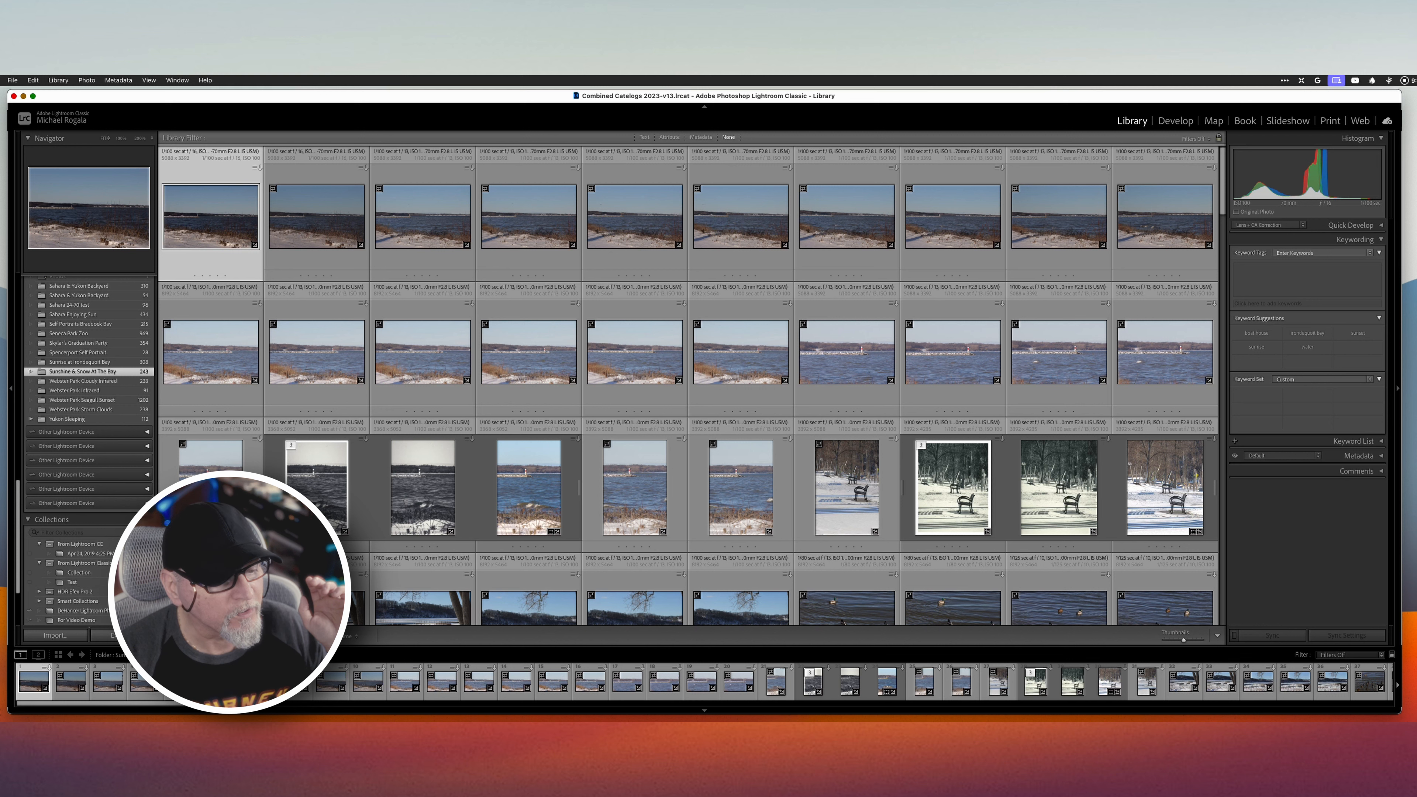
key("e")
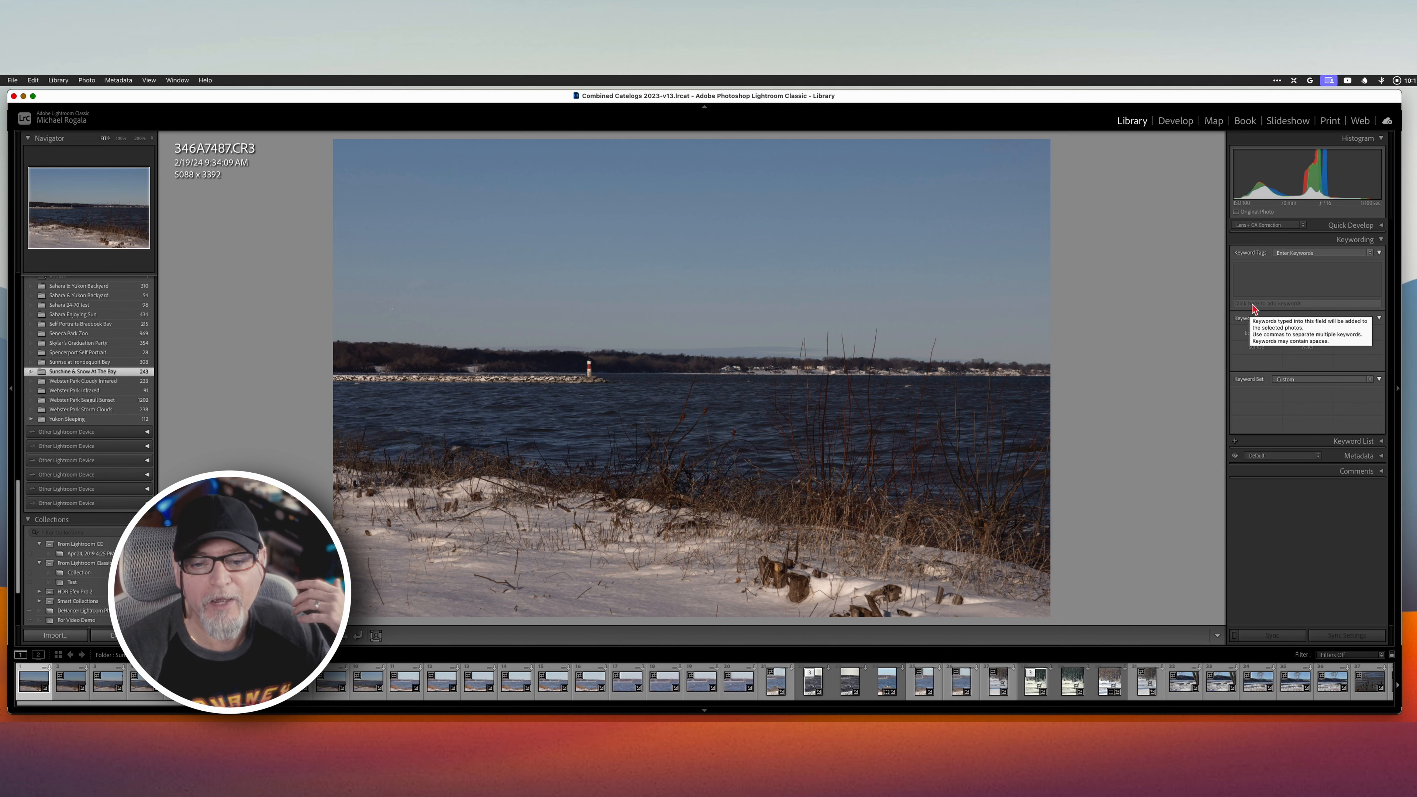
Step: Tag the shoreline photo 346A7487.CR3 with the keywords bay, lake ontario and winter
left_click(1263, 274)
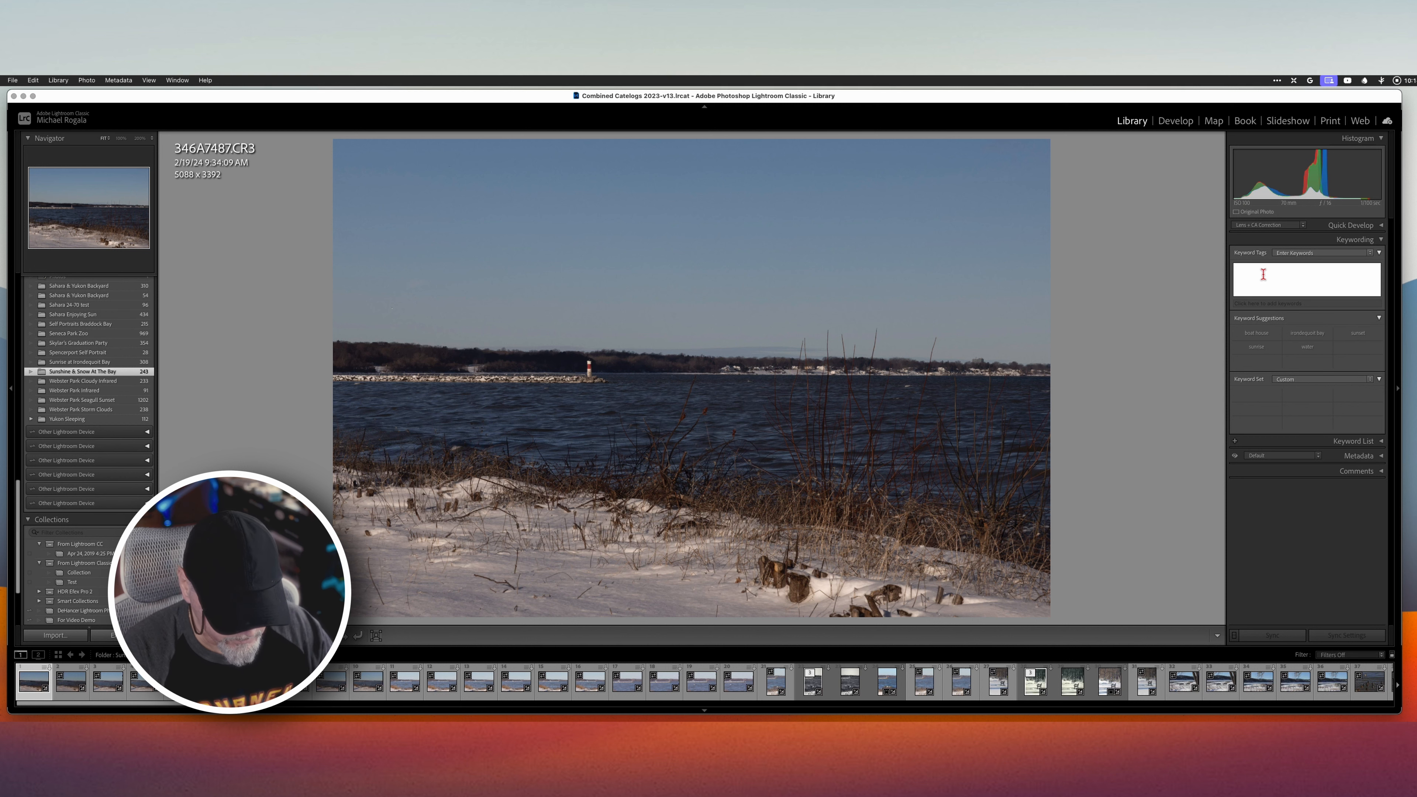
type("bay")
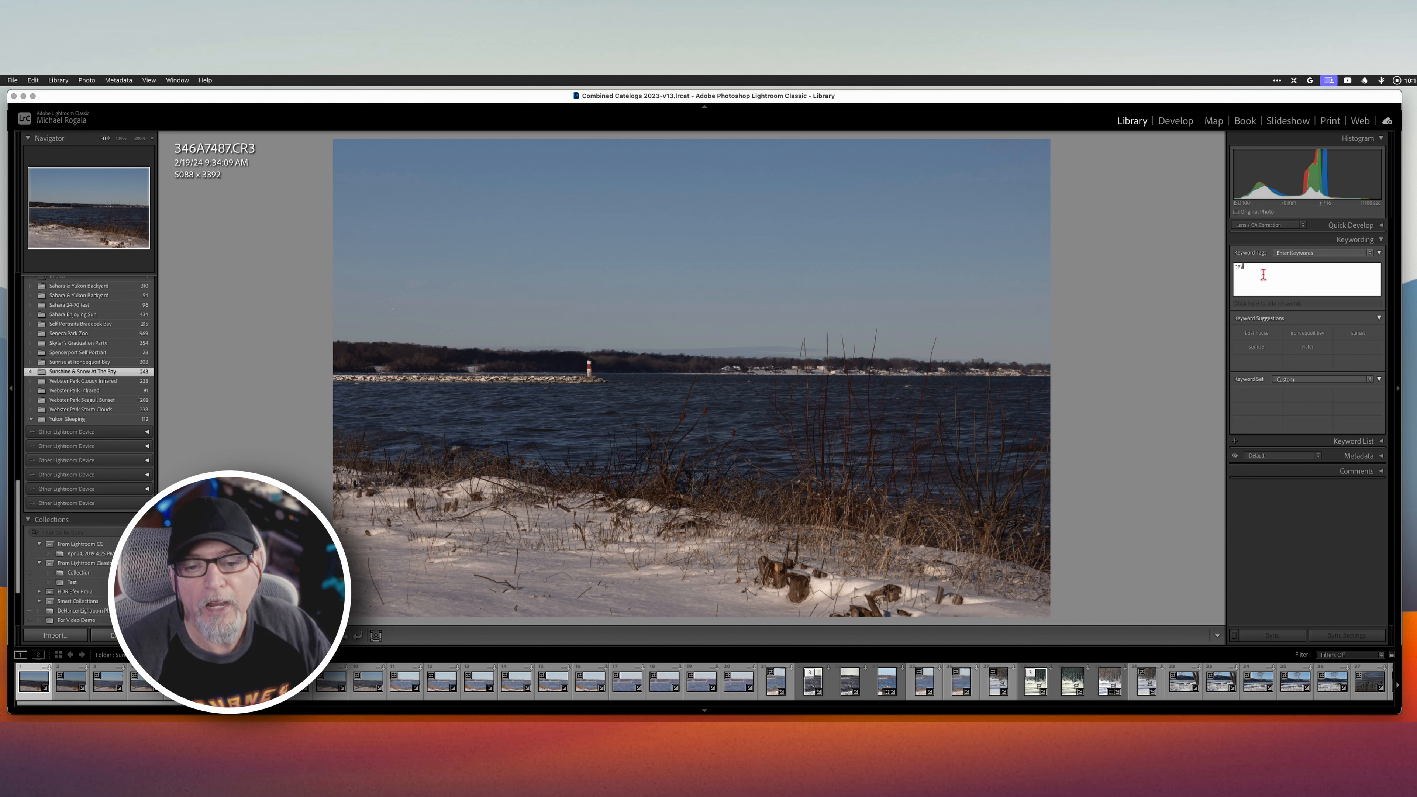
key("Return")
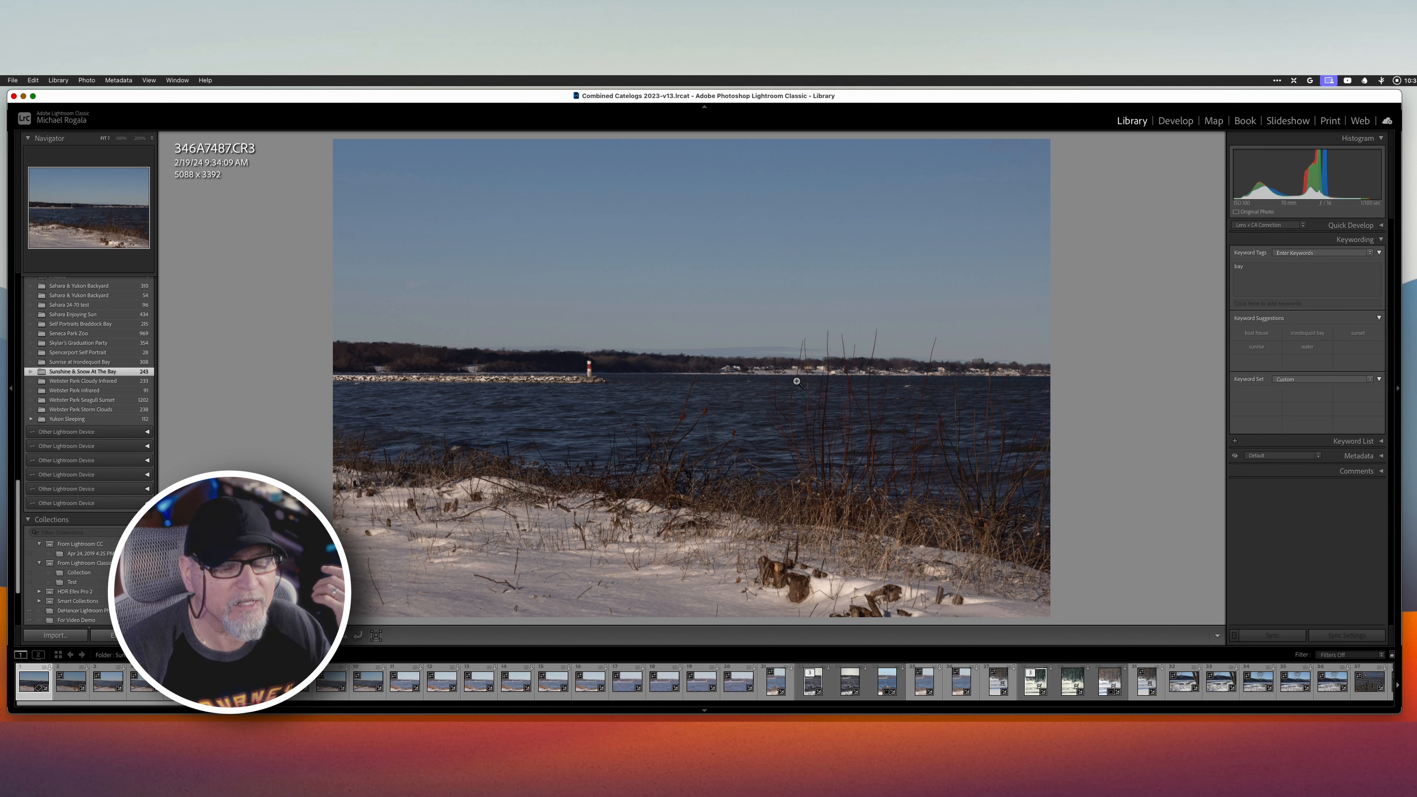
left_click(1262, 268)
type(", lake ontario, win")
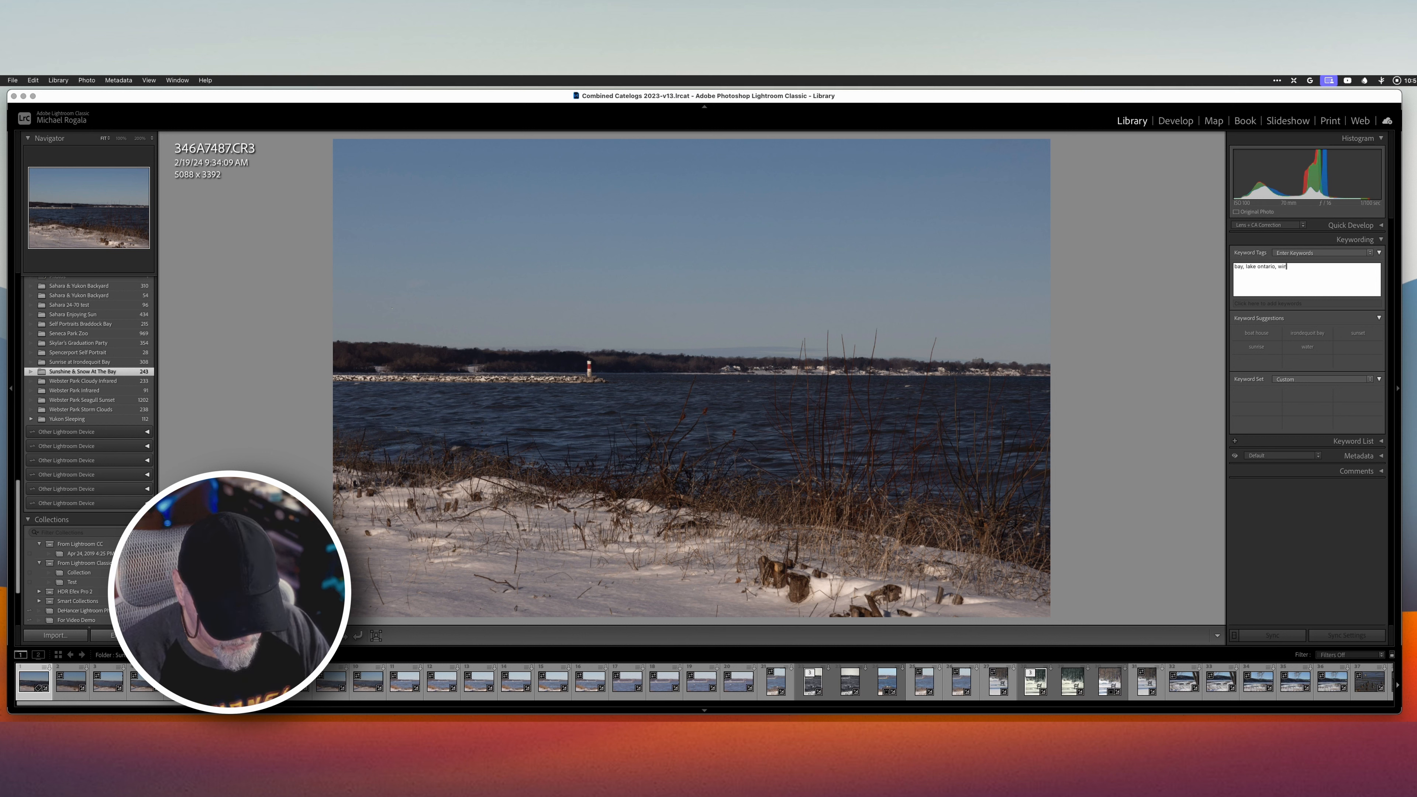
type("ter")
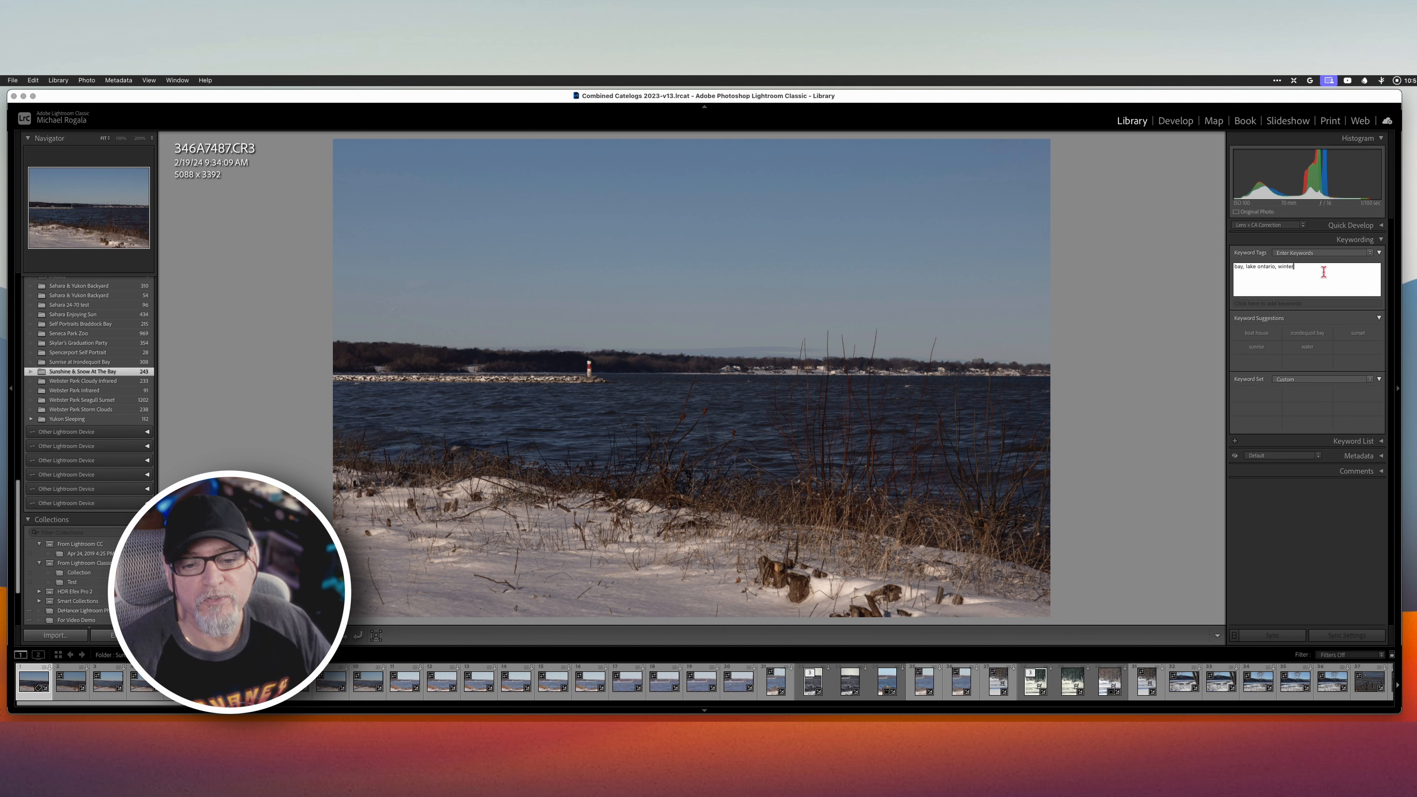
left_click(1281, 539)
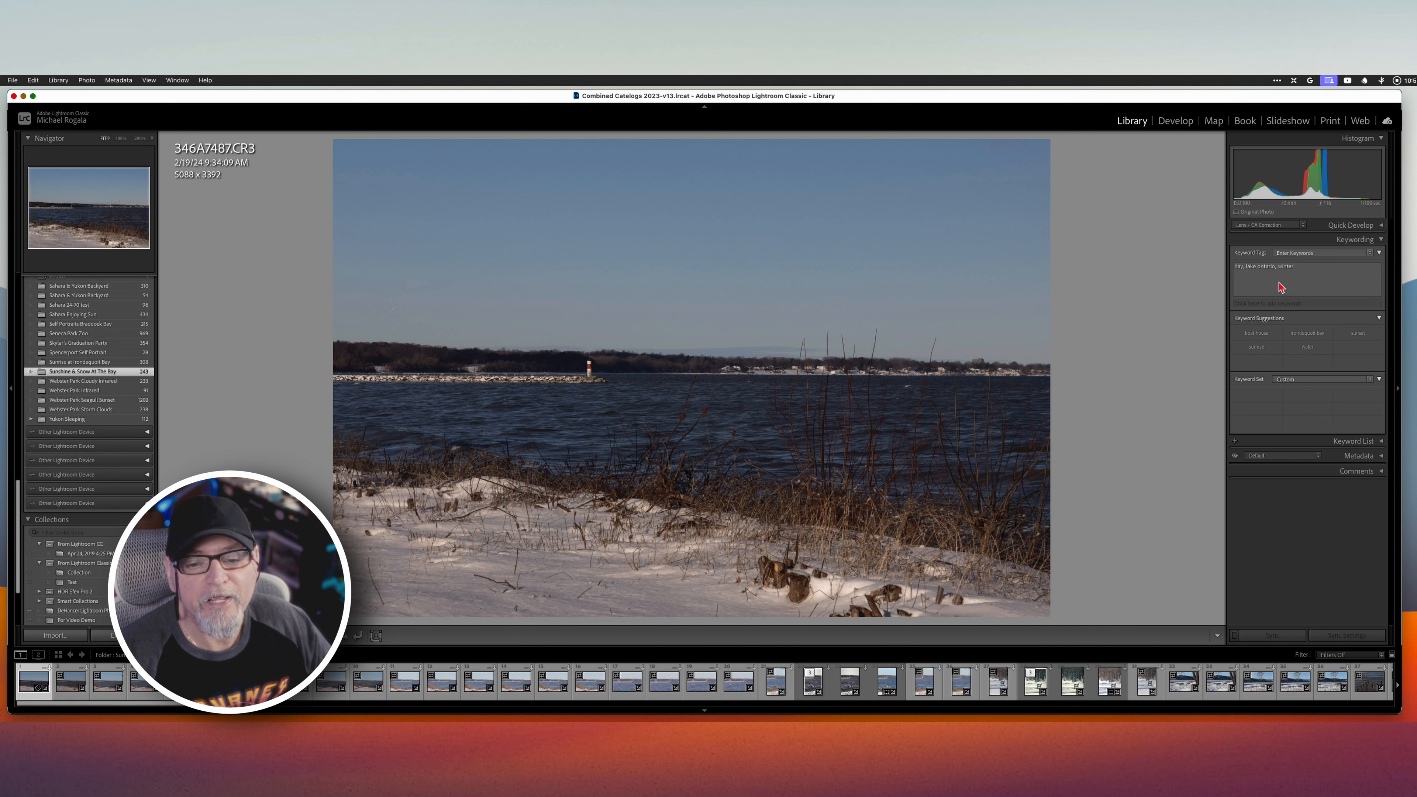
mouse_move(1279, 282)
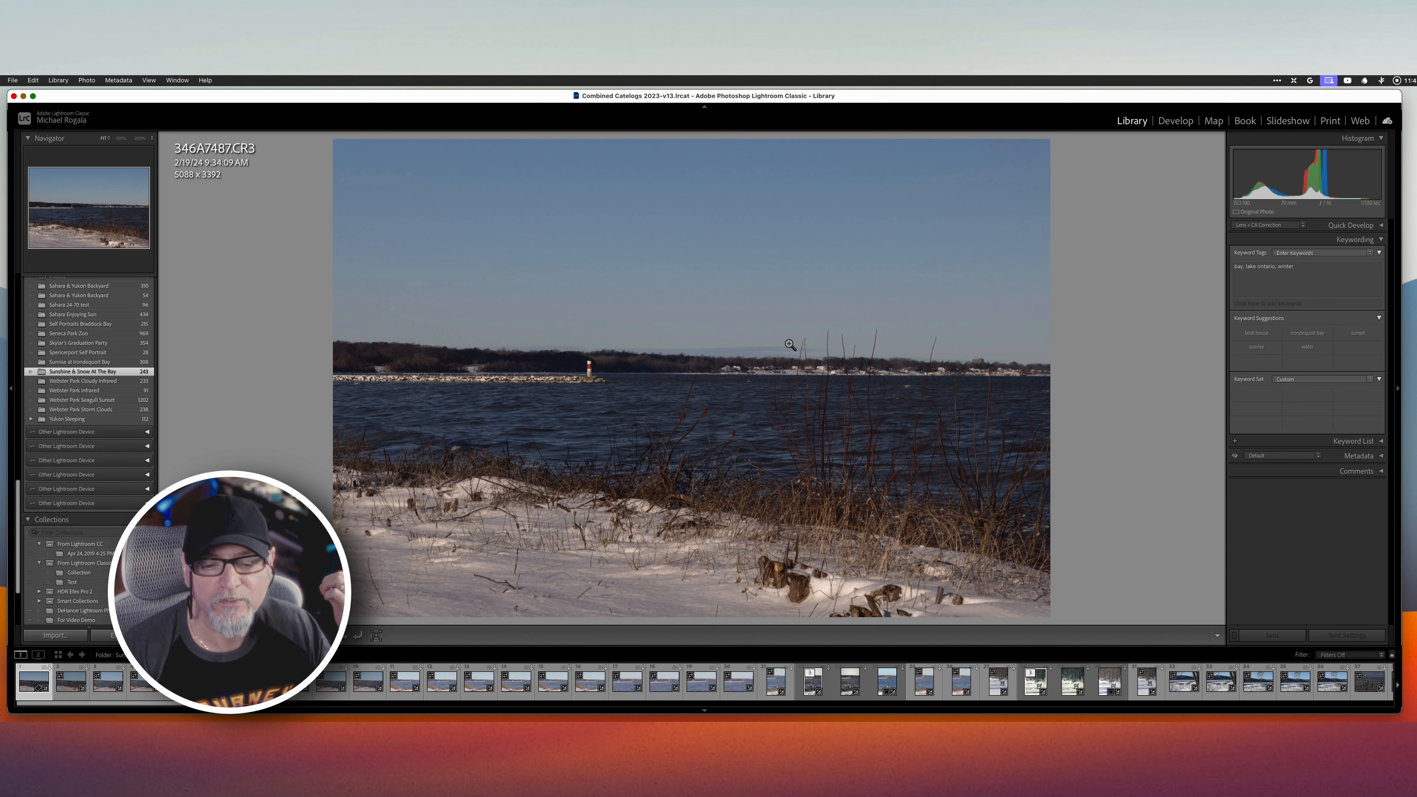
Step: Open the shoreline photo's Basic settings in the Develop module and apply the Adobe Landscape profile
left_click(1174, 122)
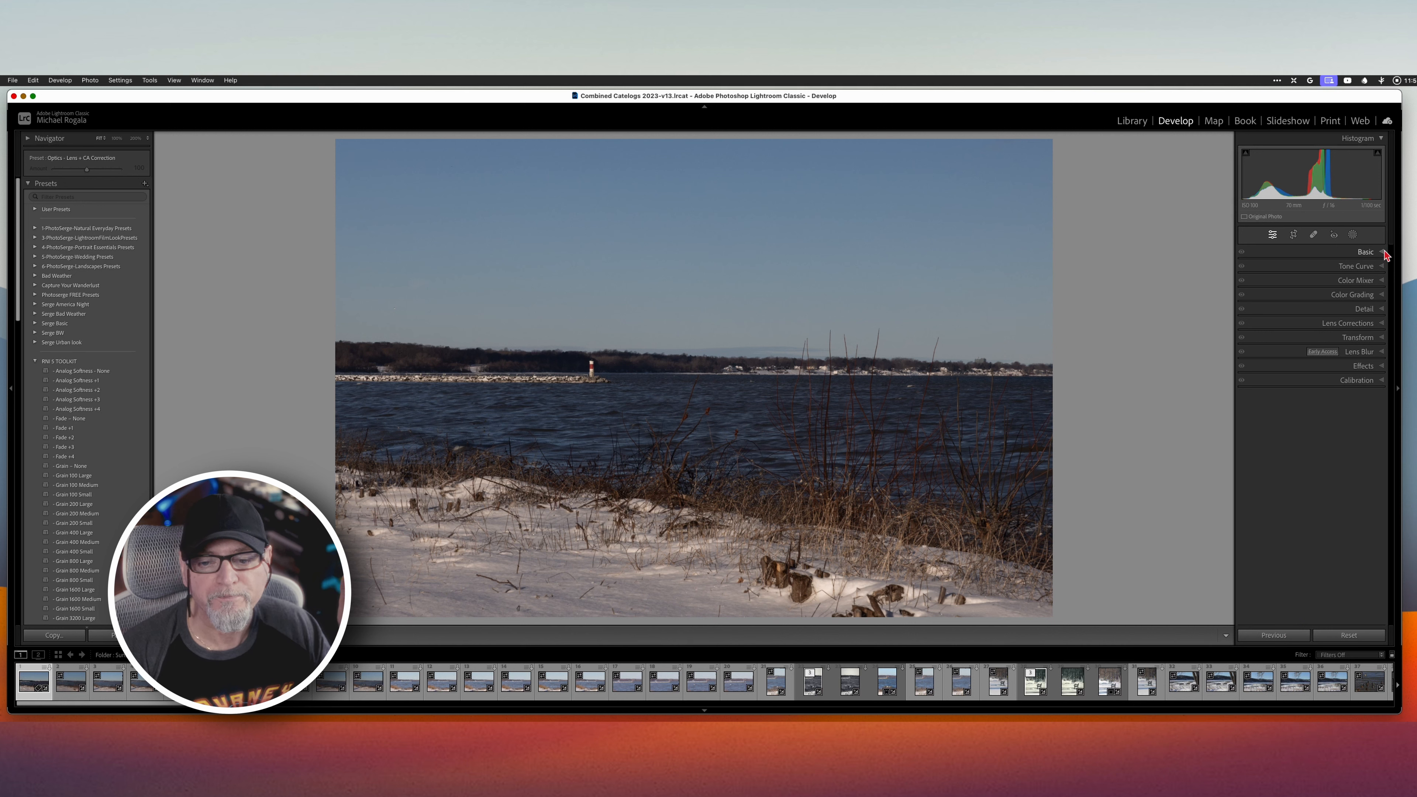
left_click(1383, 252)
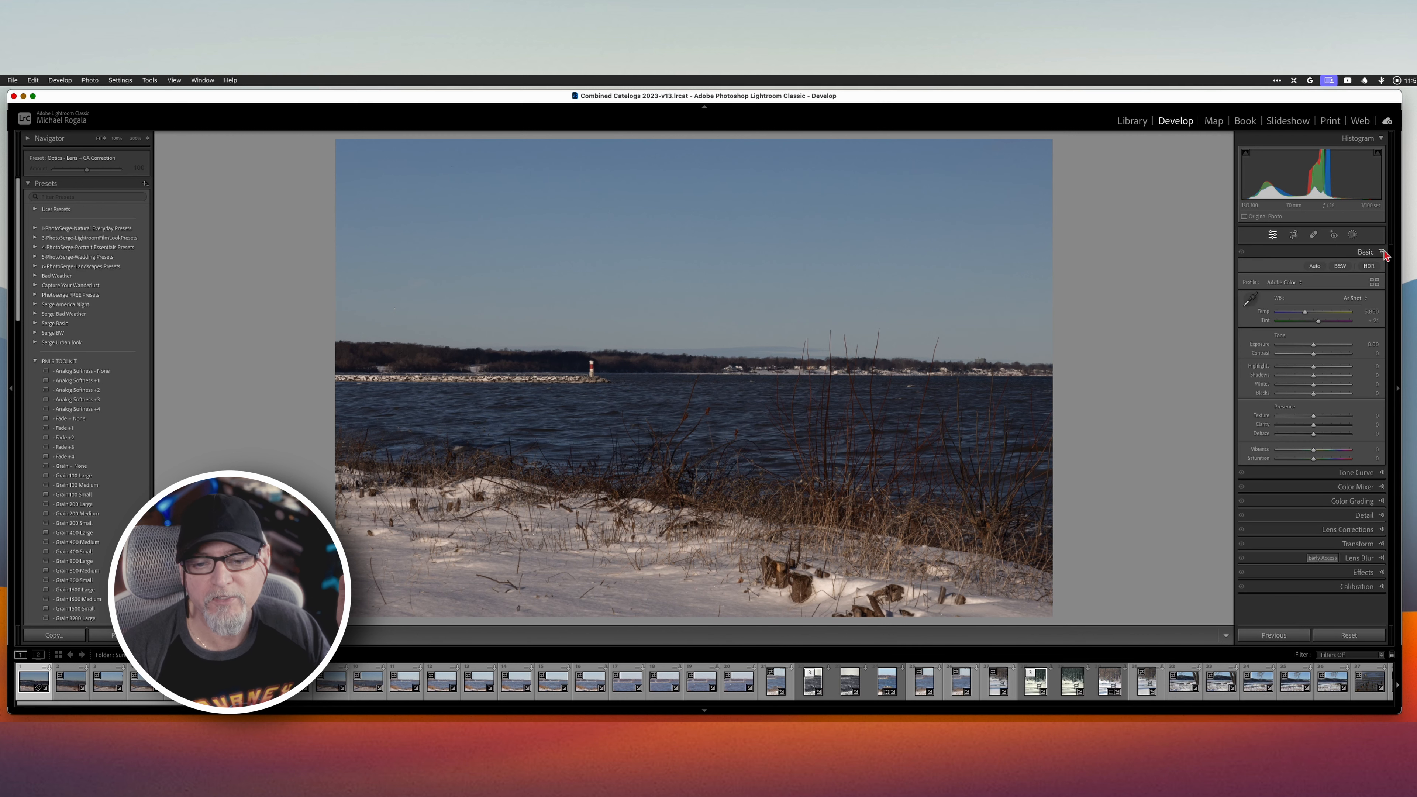
left_click(1286, 284)
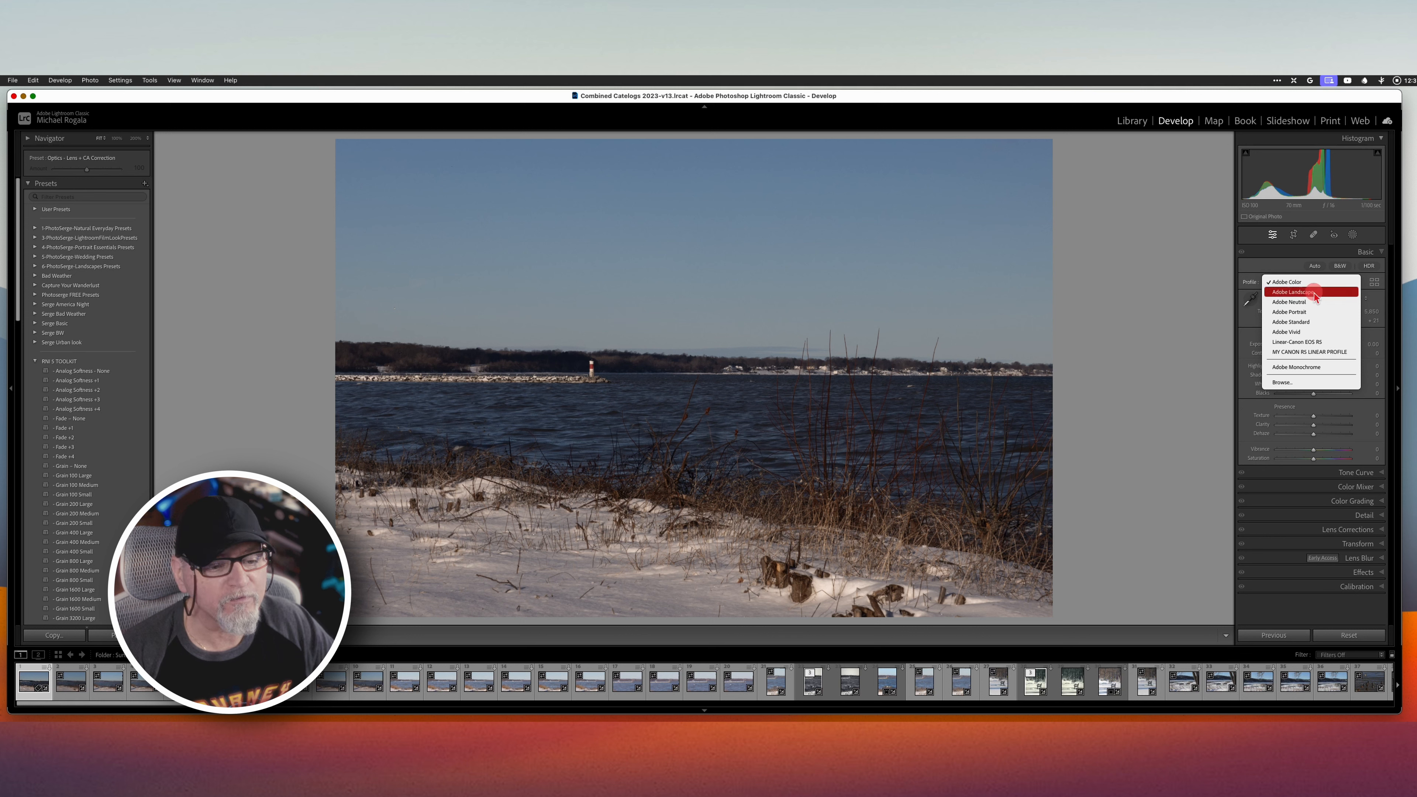
left_click(1312, 292)
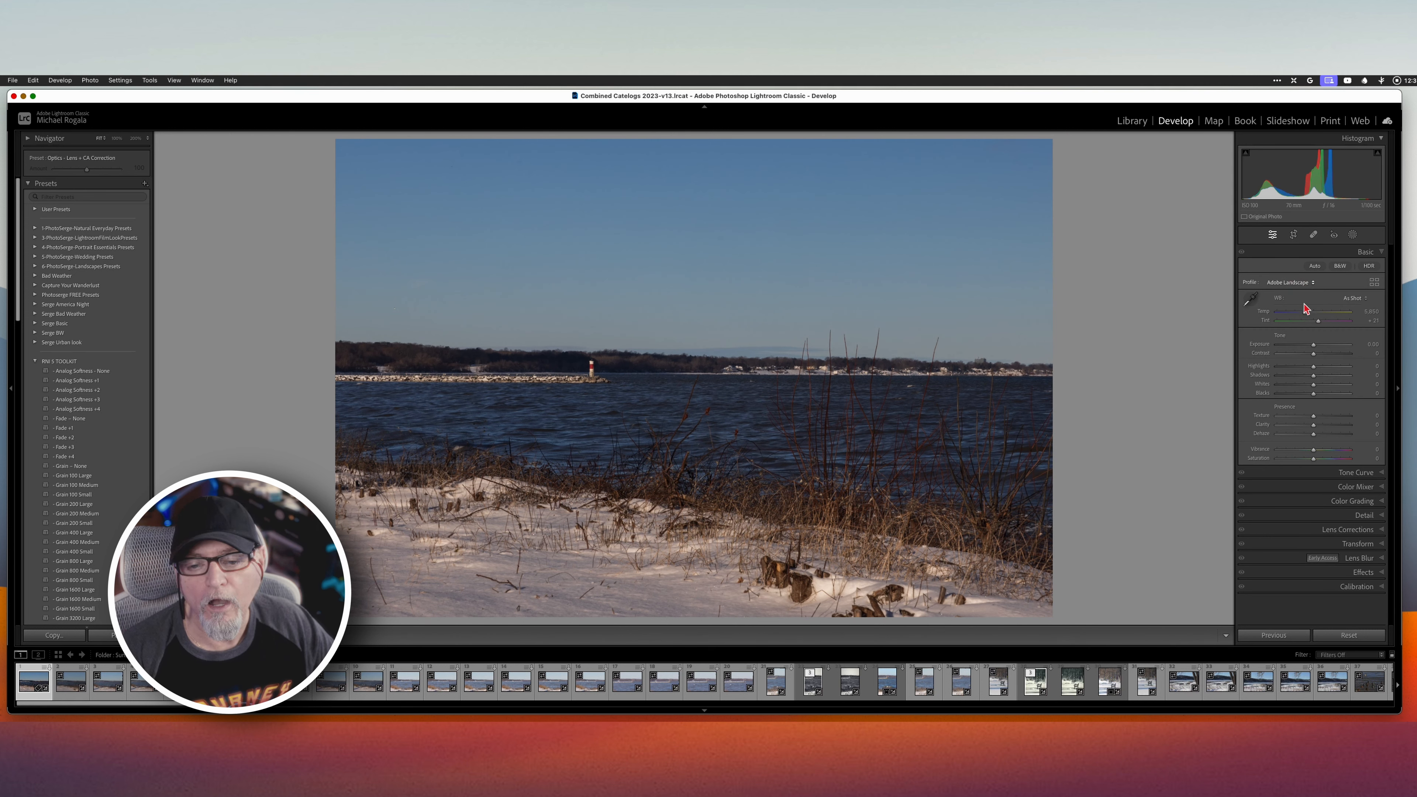
Step: Try the Adobe Standard profile and the Adobe Neutral profile on the shoreline photo
left_click(1302, 284)
left_click(1304, 313)
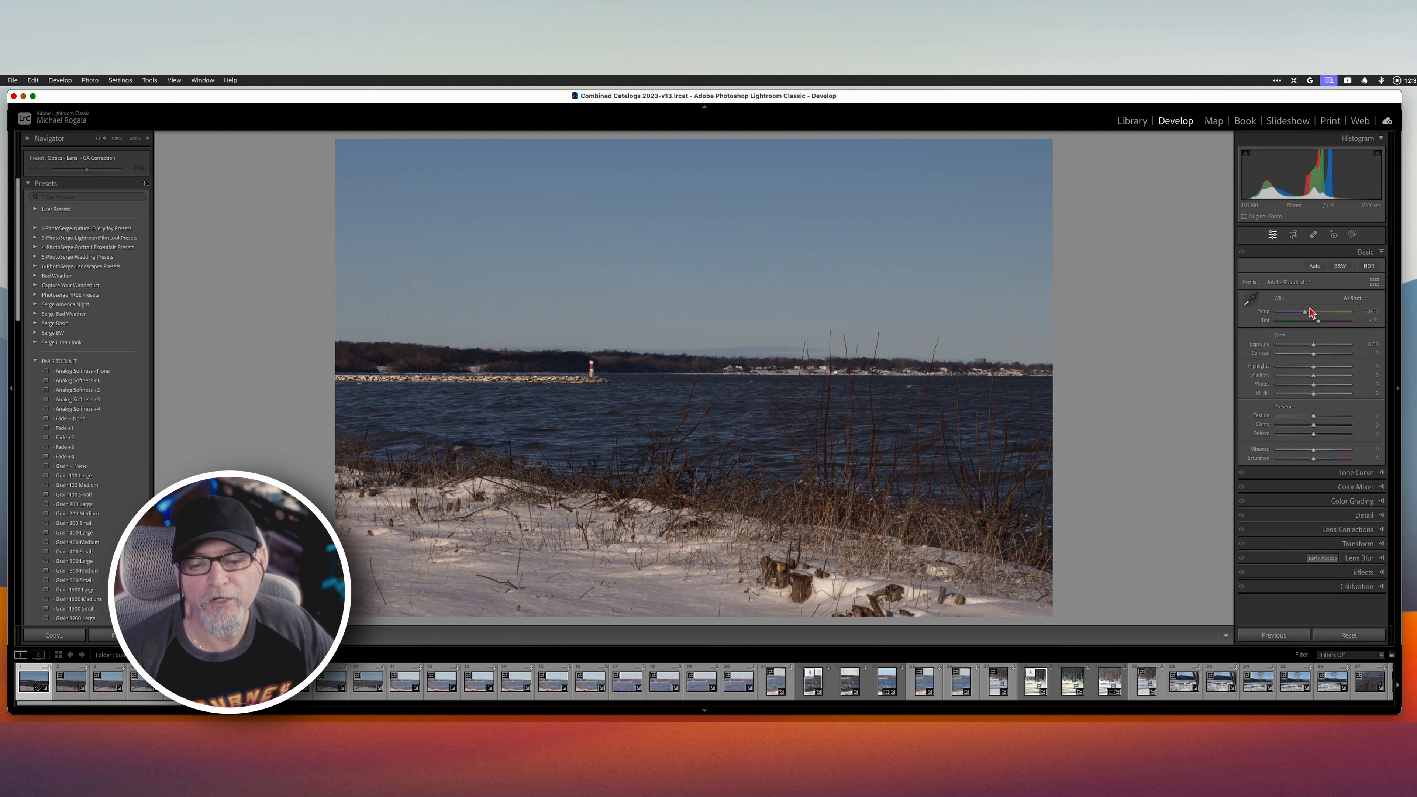
left_click(1292, 283)
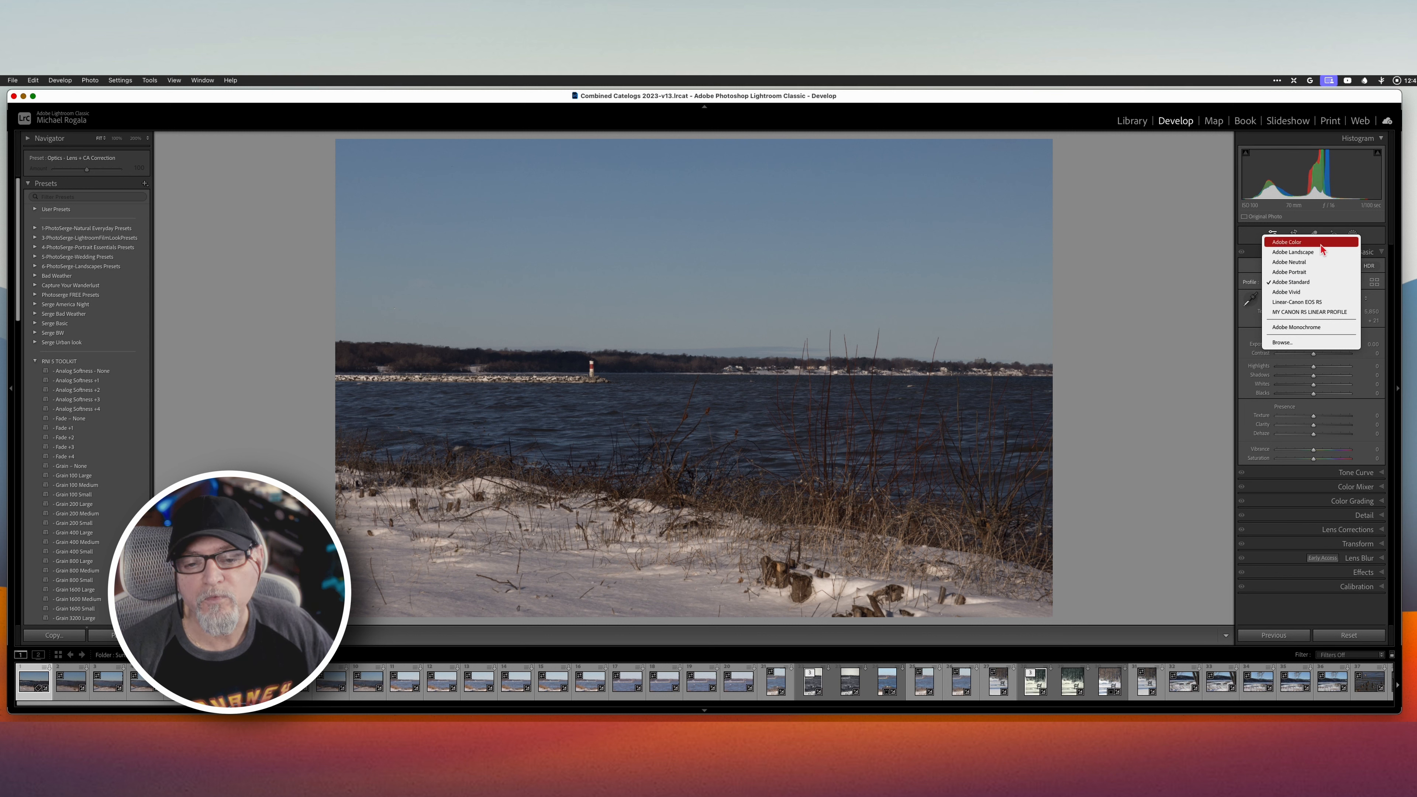
left_click(1310, 263)
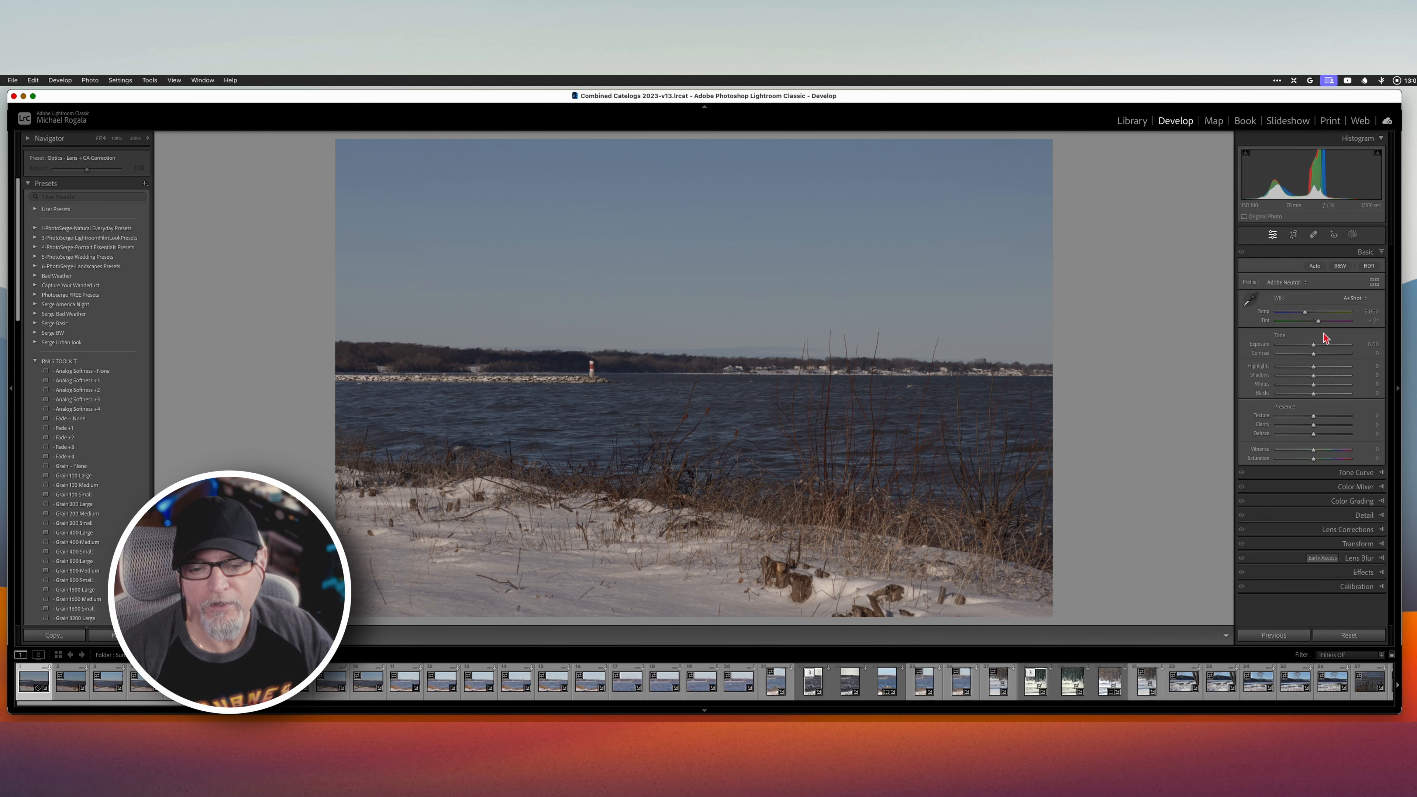
Step: Open the Profile Browser and examine the Adobe Raw and Camera Matching profiles as previews on the shoreline photo
left_click(1293, 283)
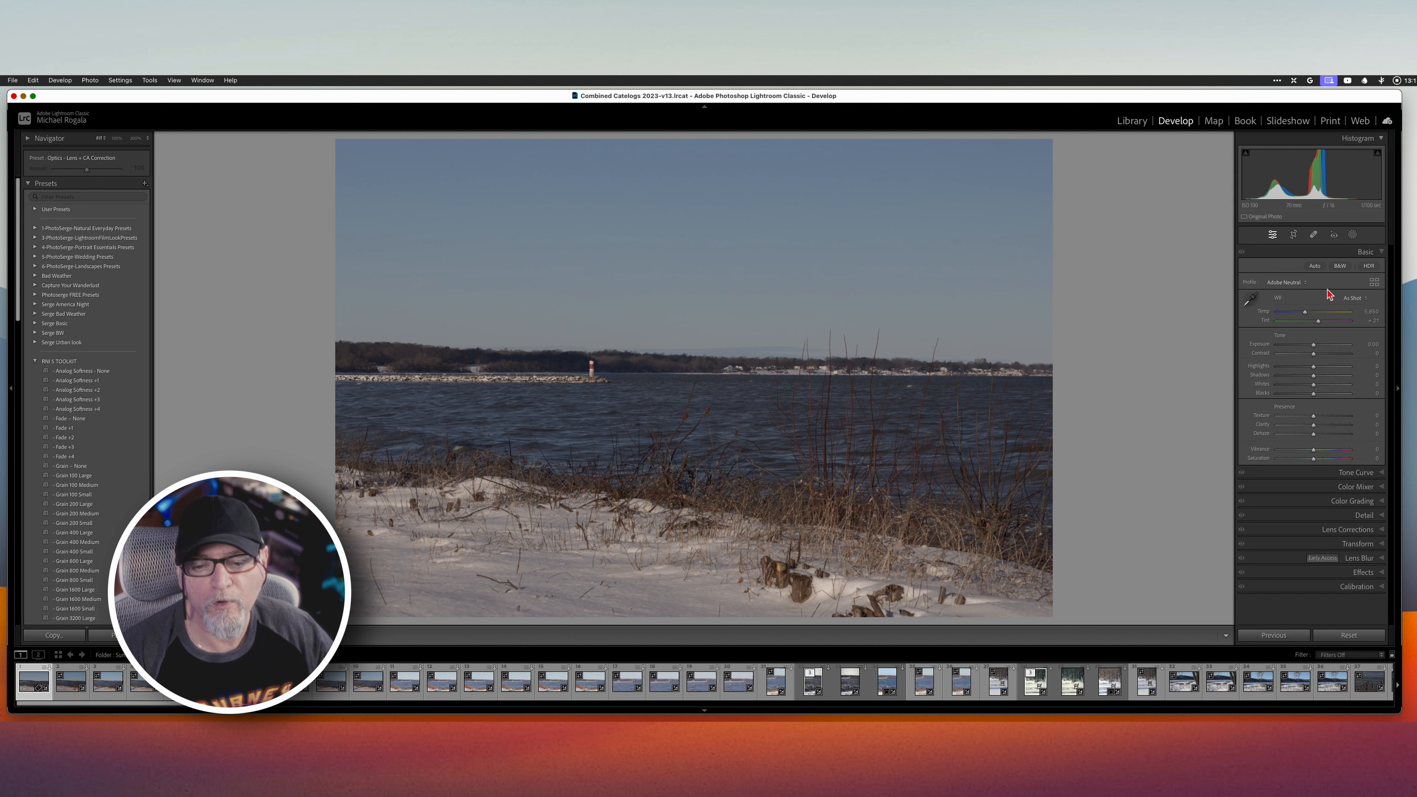
left_click(1375, 283)
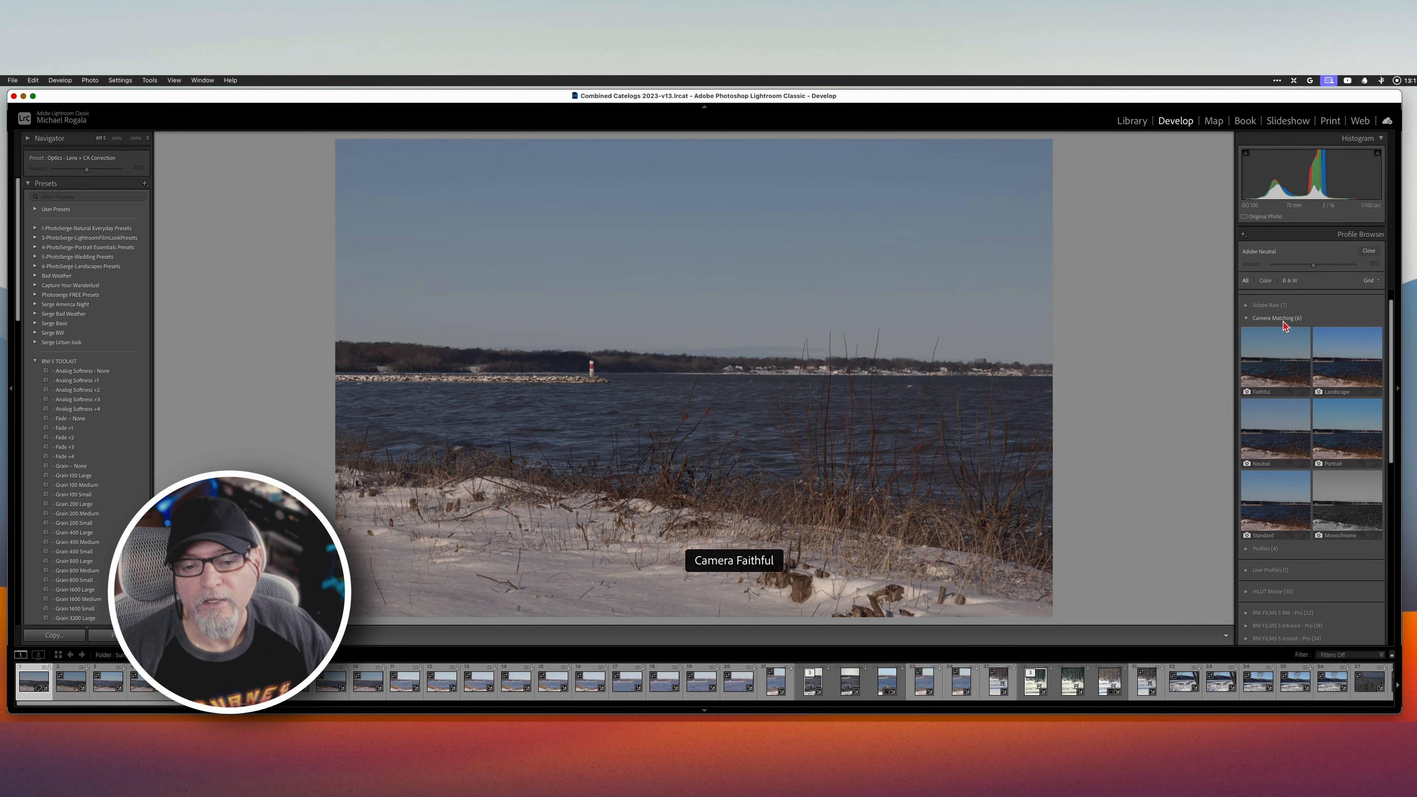
left_click(1246, 307)
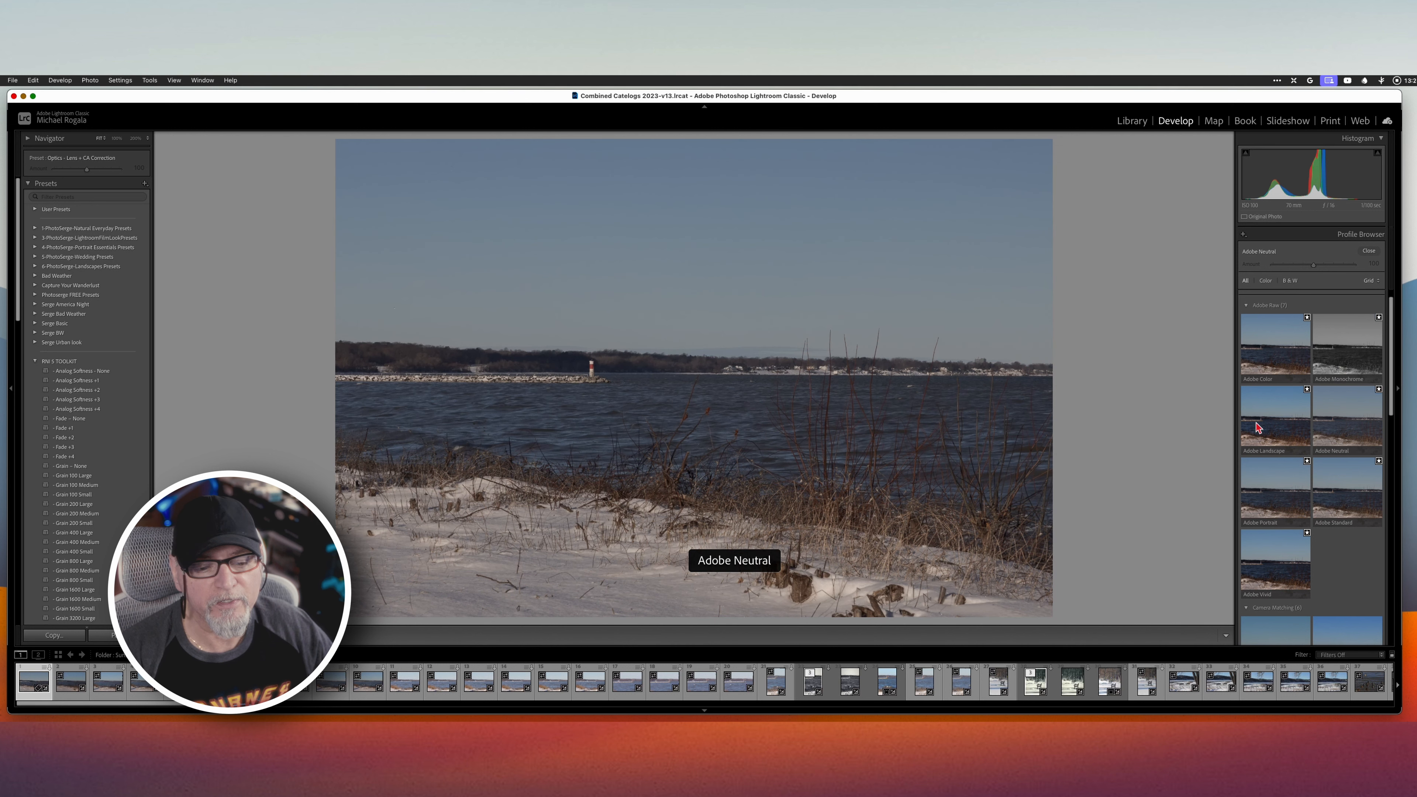
left_click(1247, 307)
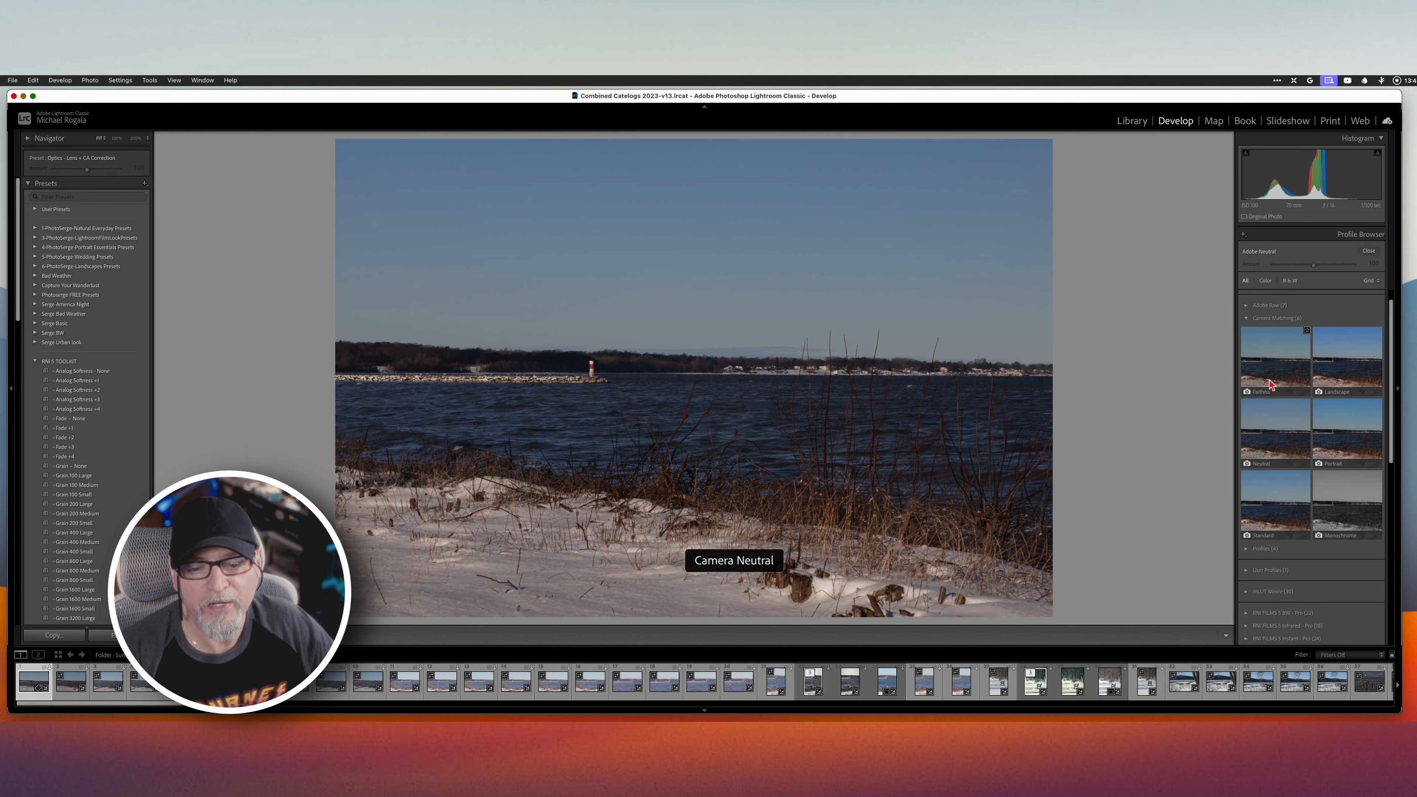
left_click(1247, 319)
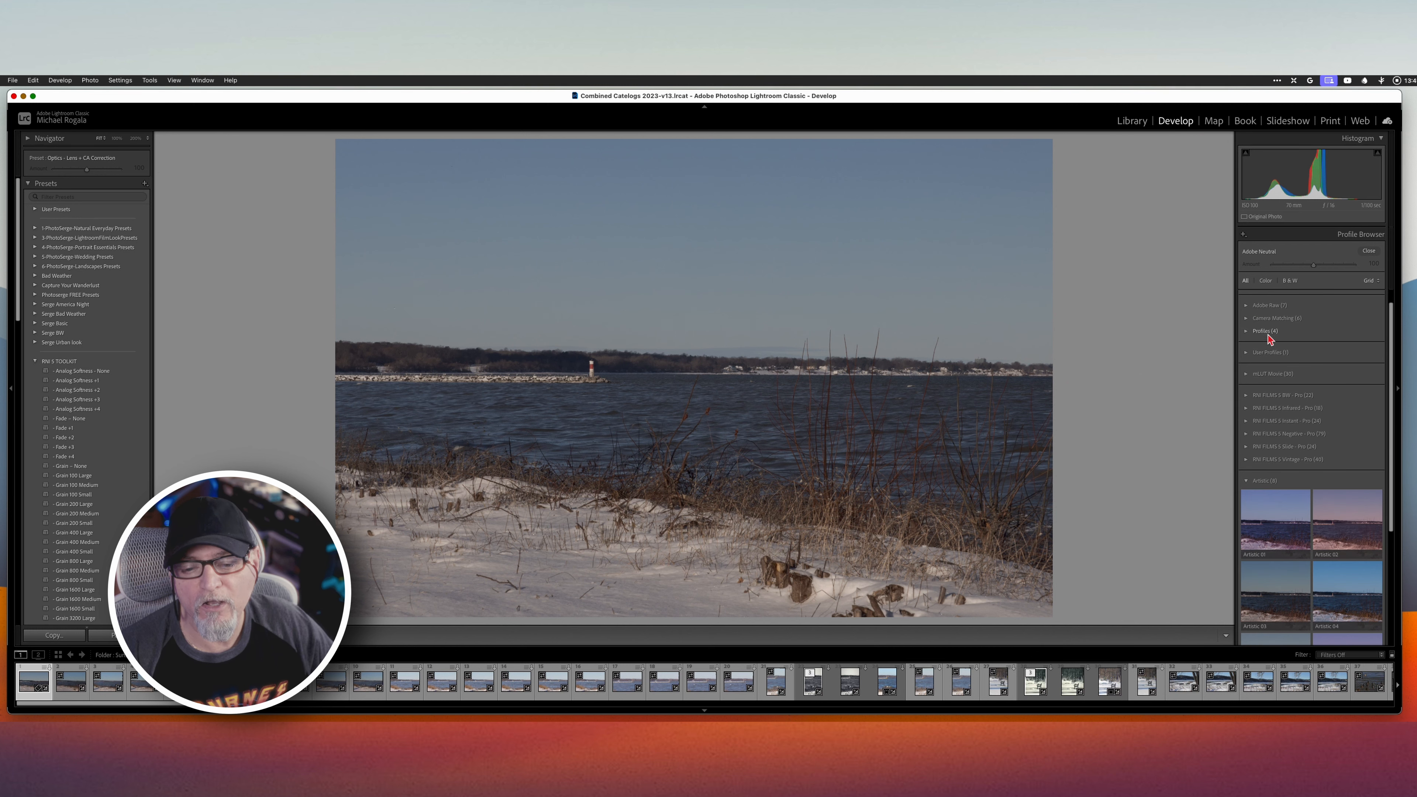
Step: Look through the Artistic, mLUT and User Profiles groups in the Profile Browser, leaving each group collapsed
scroll(1281, 510, "down", 5)
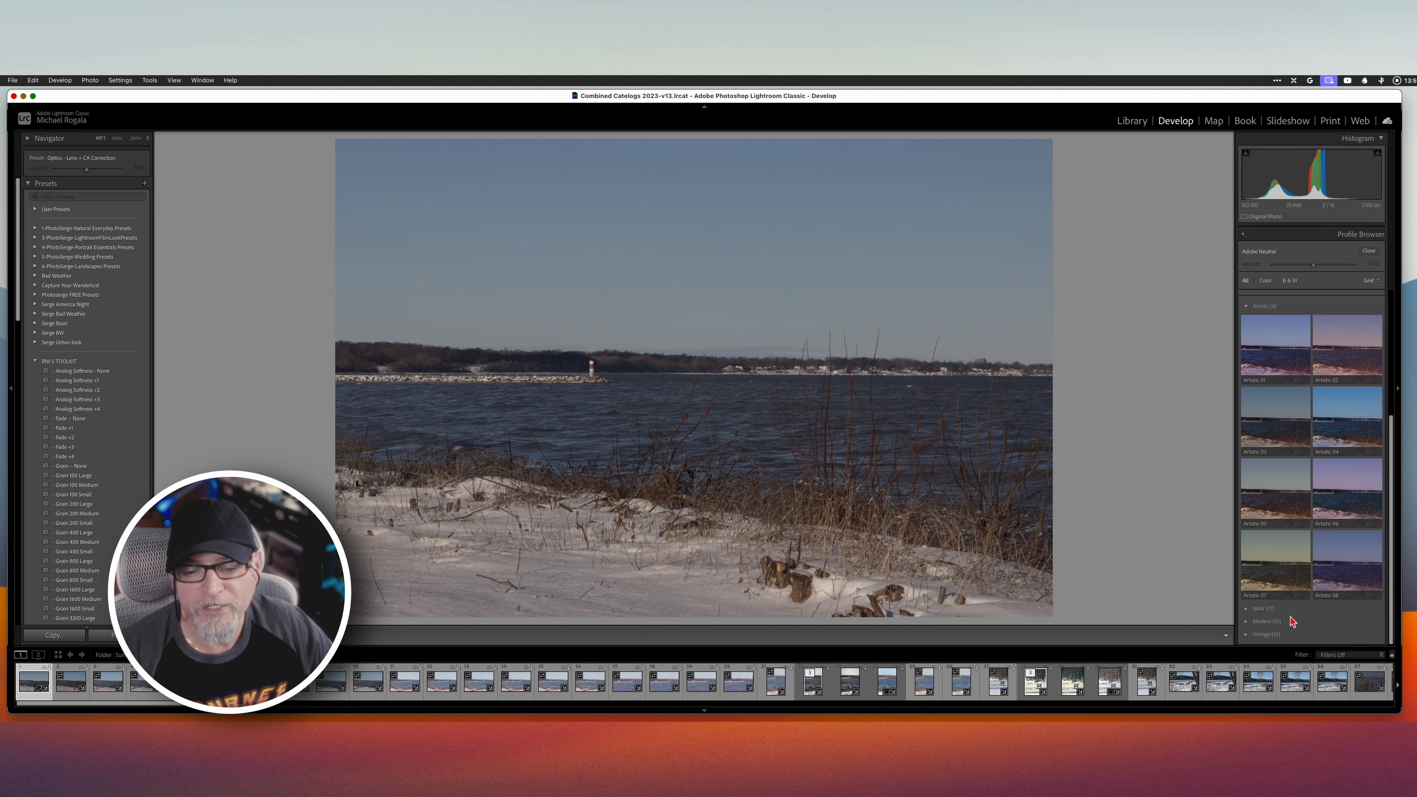
left_click(1250, 307)
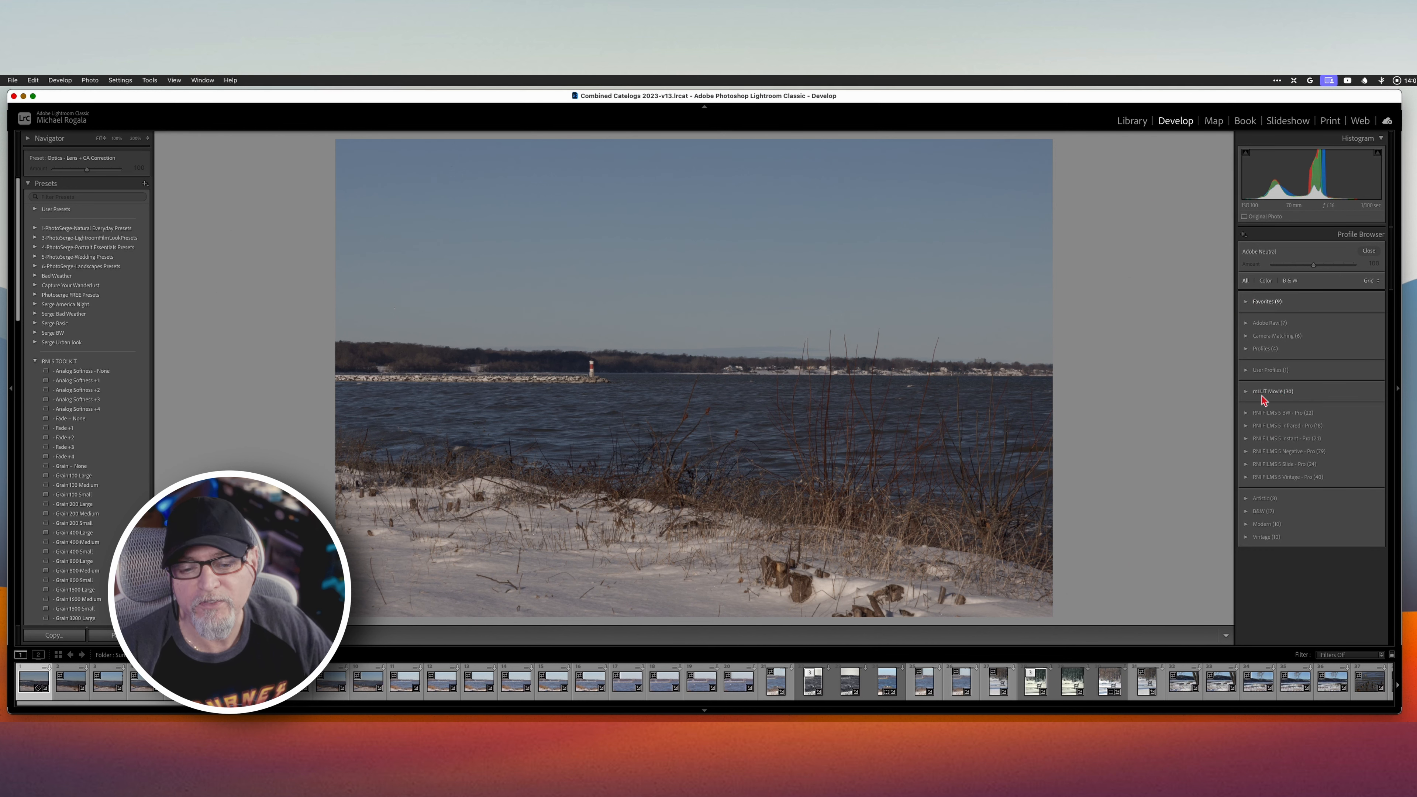
left_click(1246, 392)
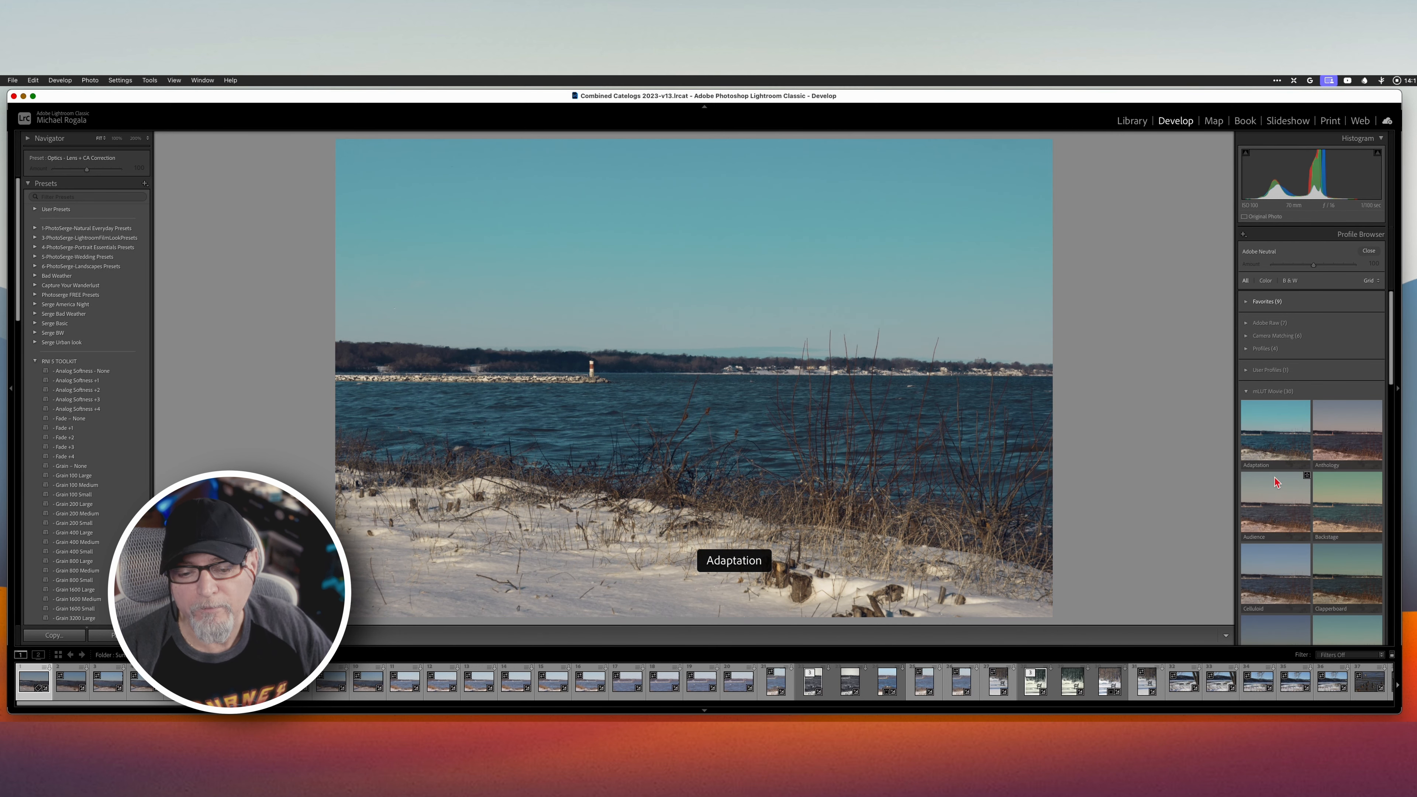
left_click(1247, 392)
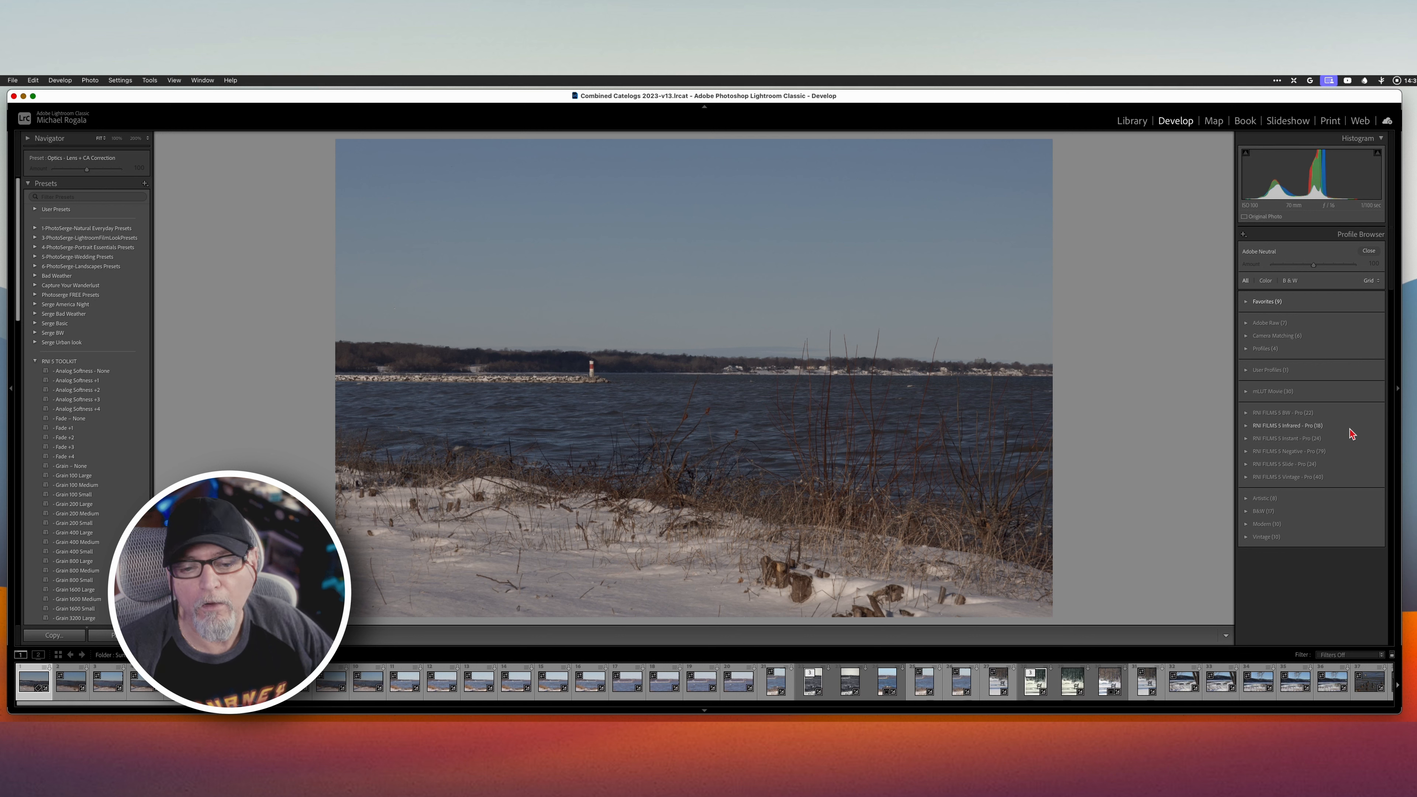
left_click(1246, 372)
left_click(1246, 372)
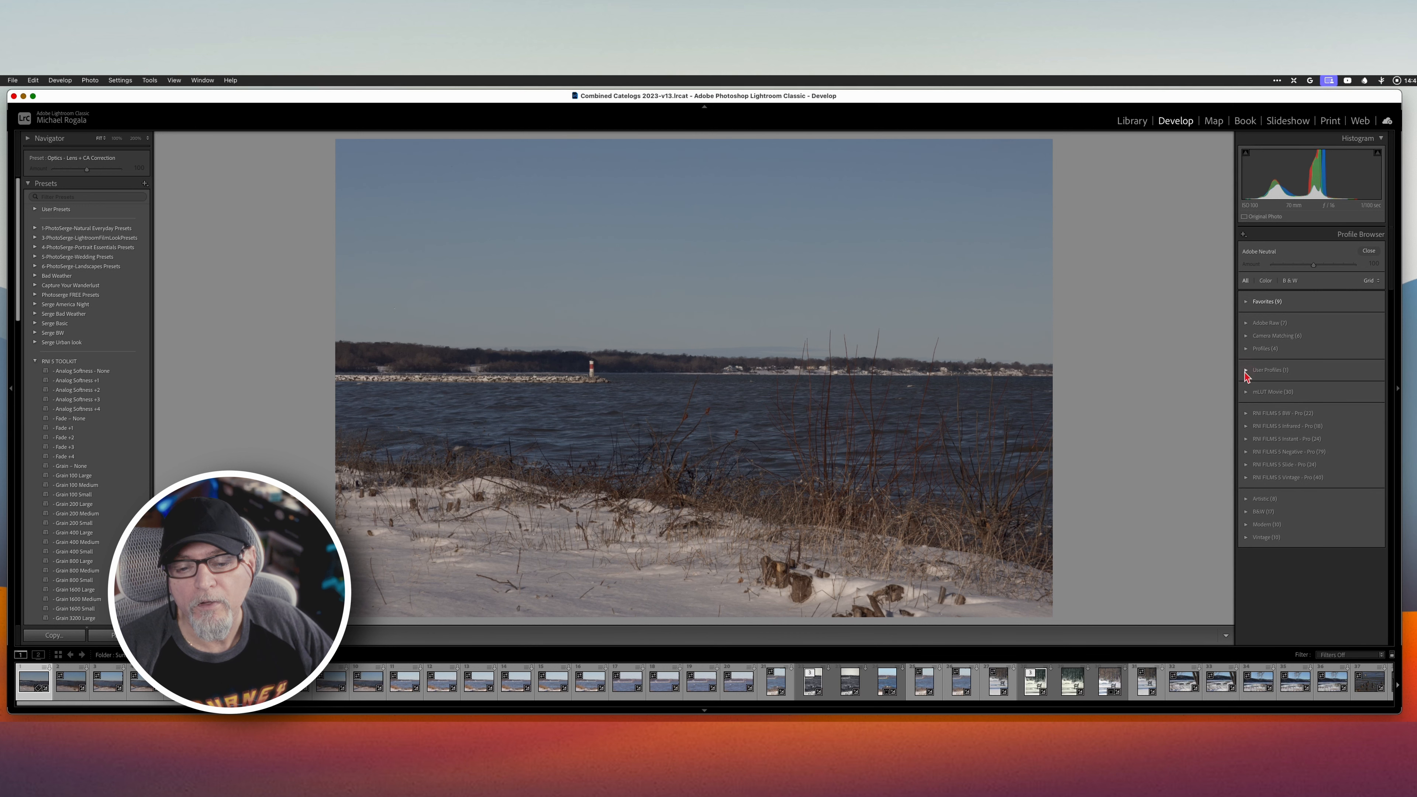
Step: Remove the Linear-Canon EOS R5 profile from the favorites, add it back, and close the Profile Browser
left_click(1247, 350)
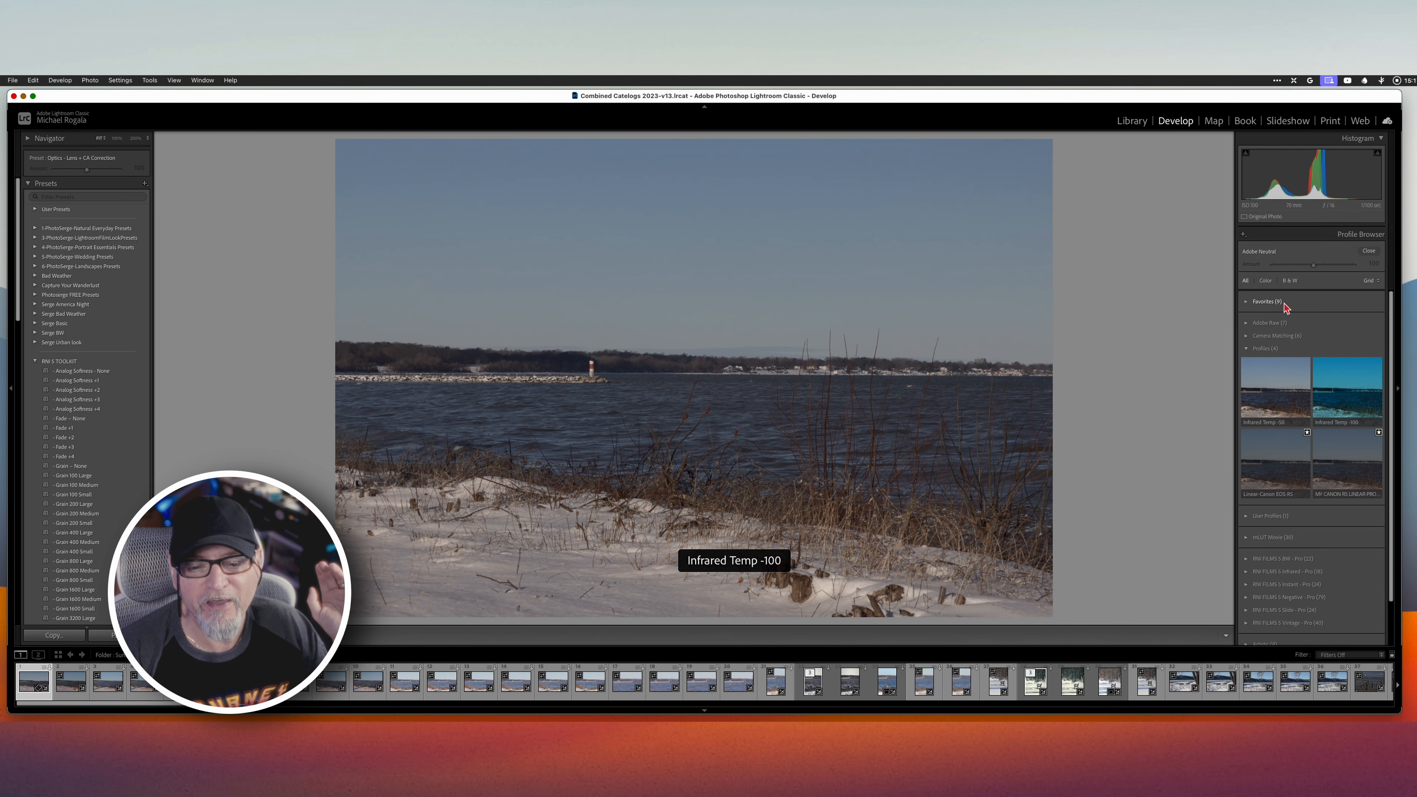
left_click(1307, 433)
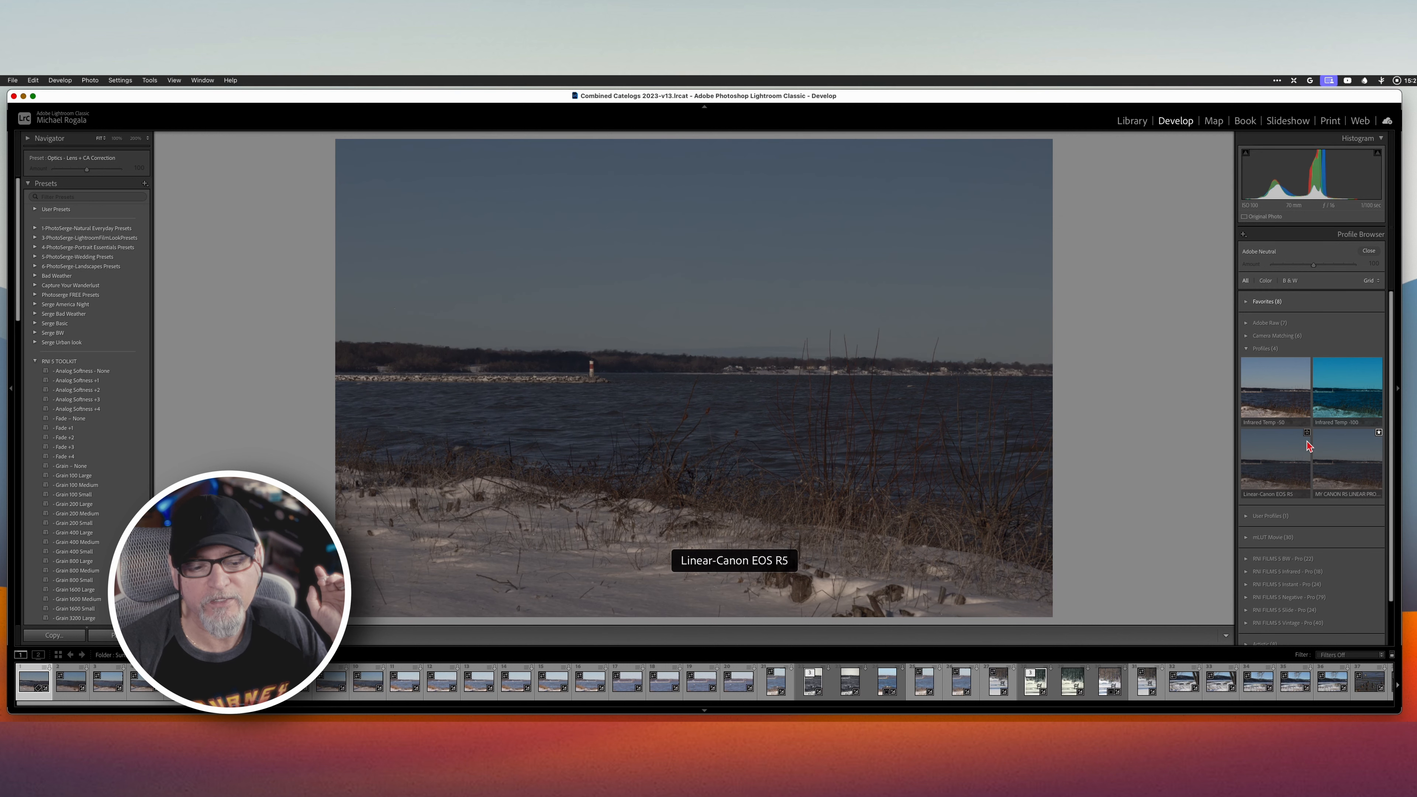
left_click(1307, 432)
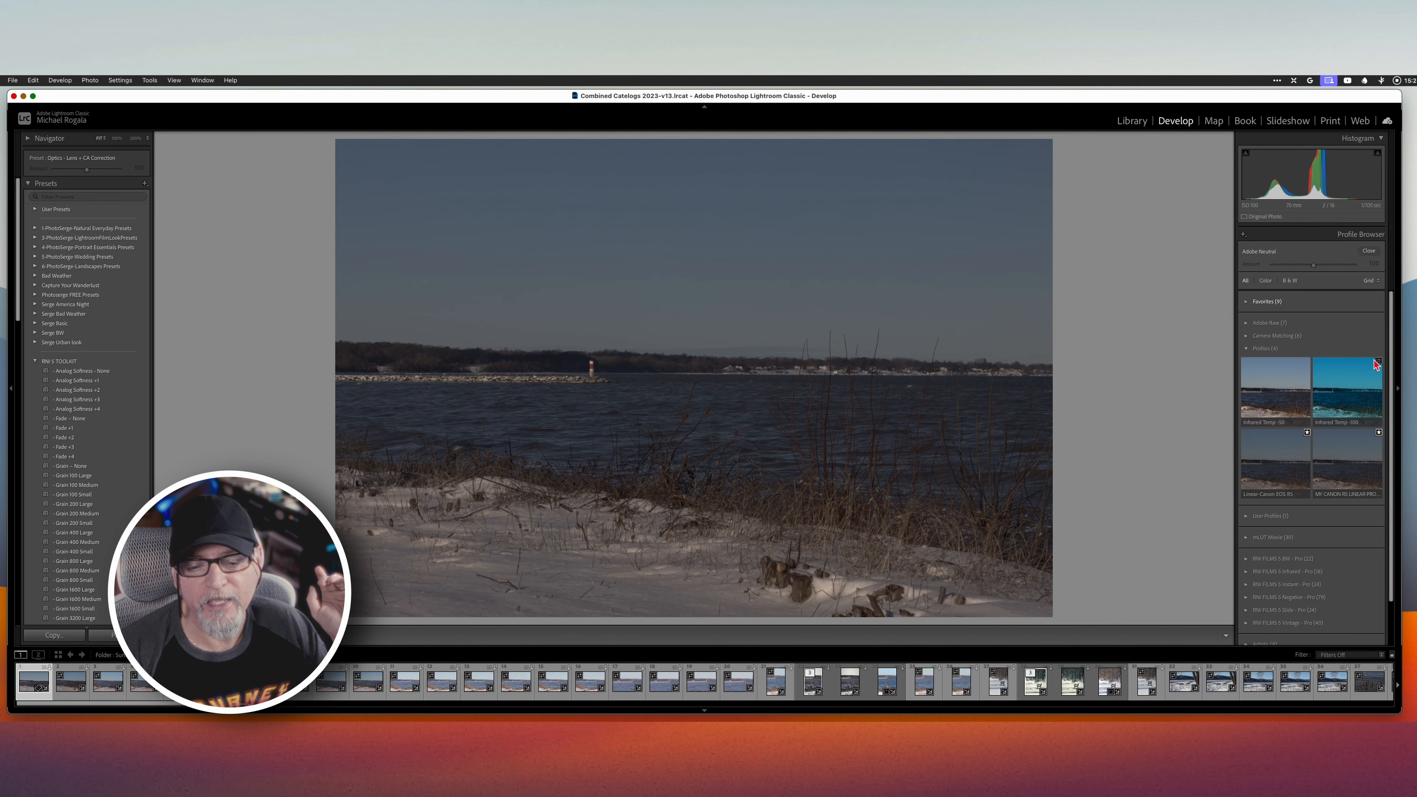
left_click(1369, 251)
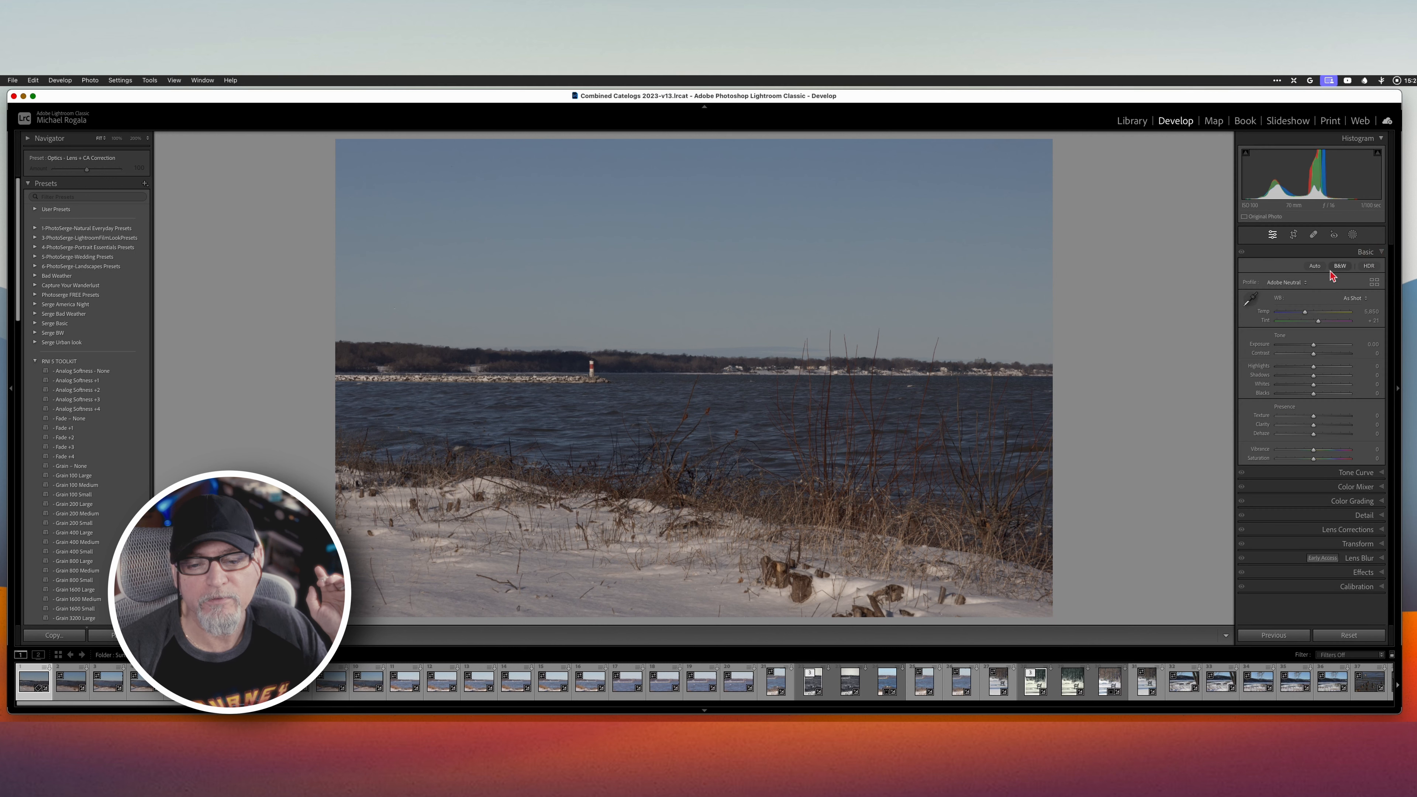
Step: Apply MY CANON R5 LINEAR PROFILE to the shoreline photo and adjust its tone automatically
left_click(1296, 286)
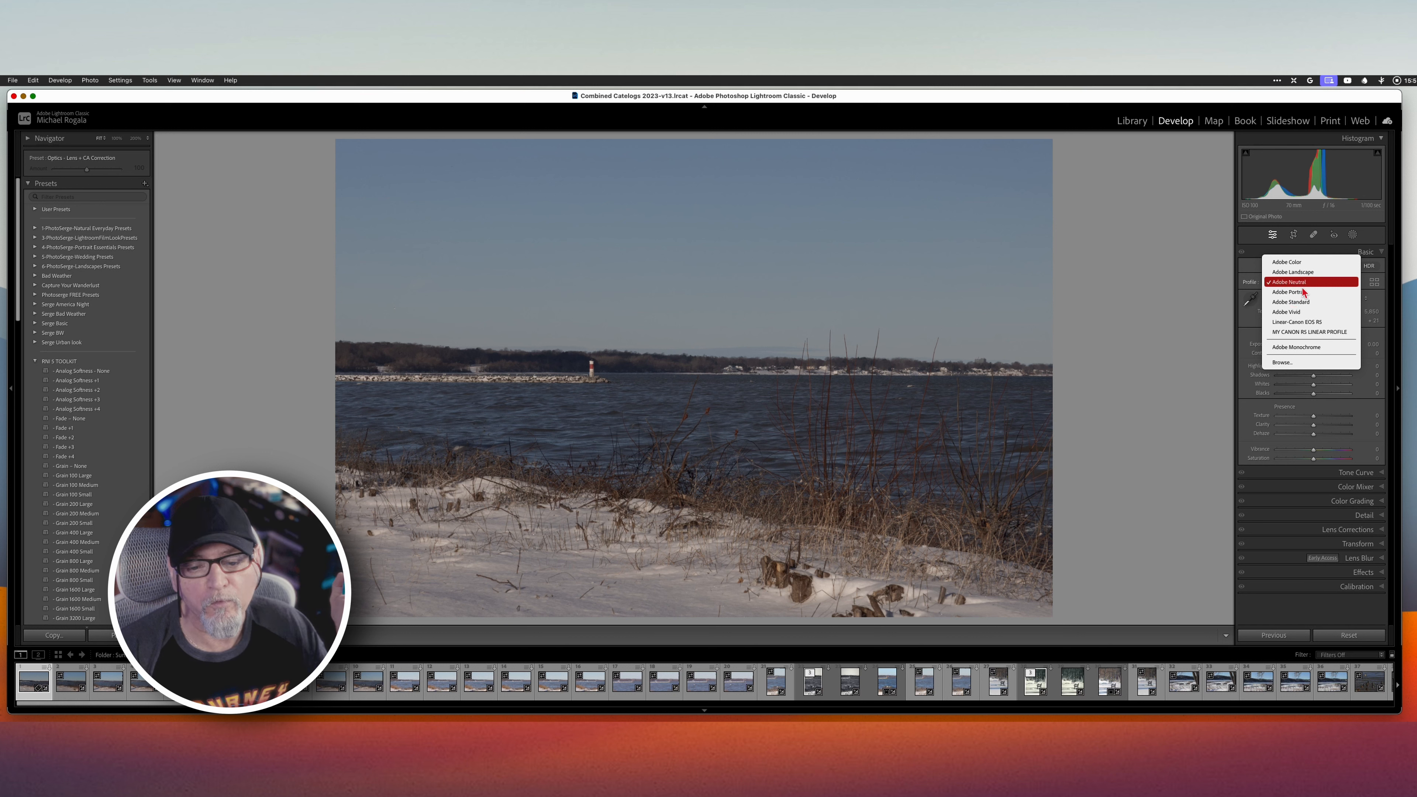
left_click(1304, 334)
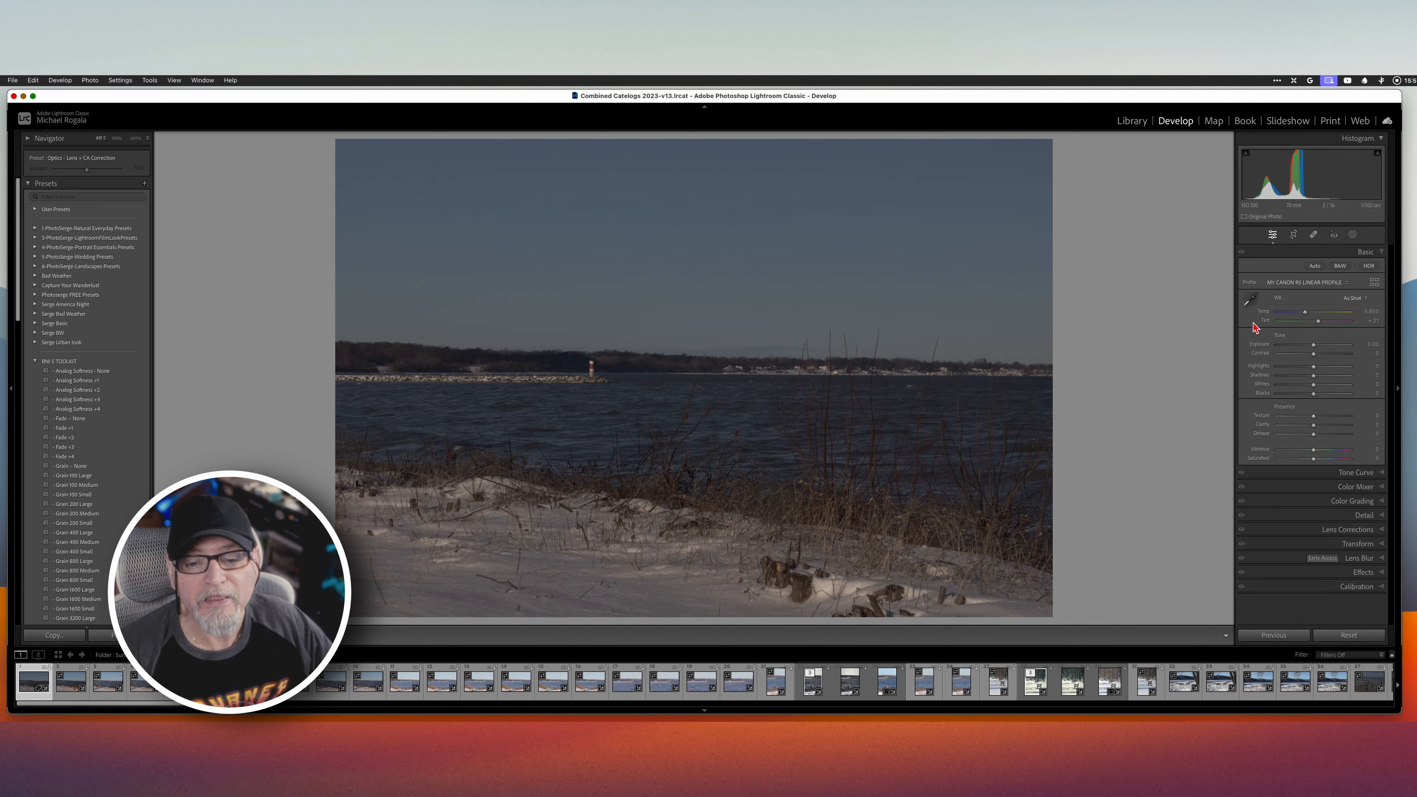
left_click(1316, 267)
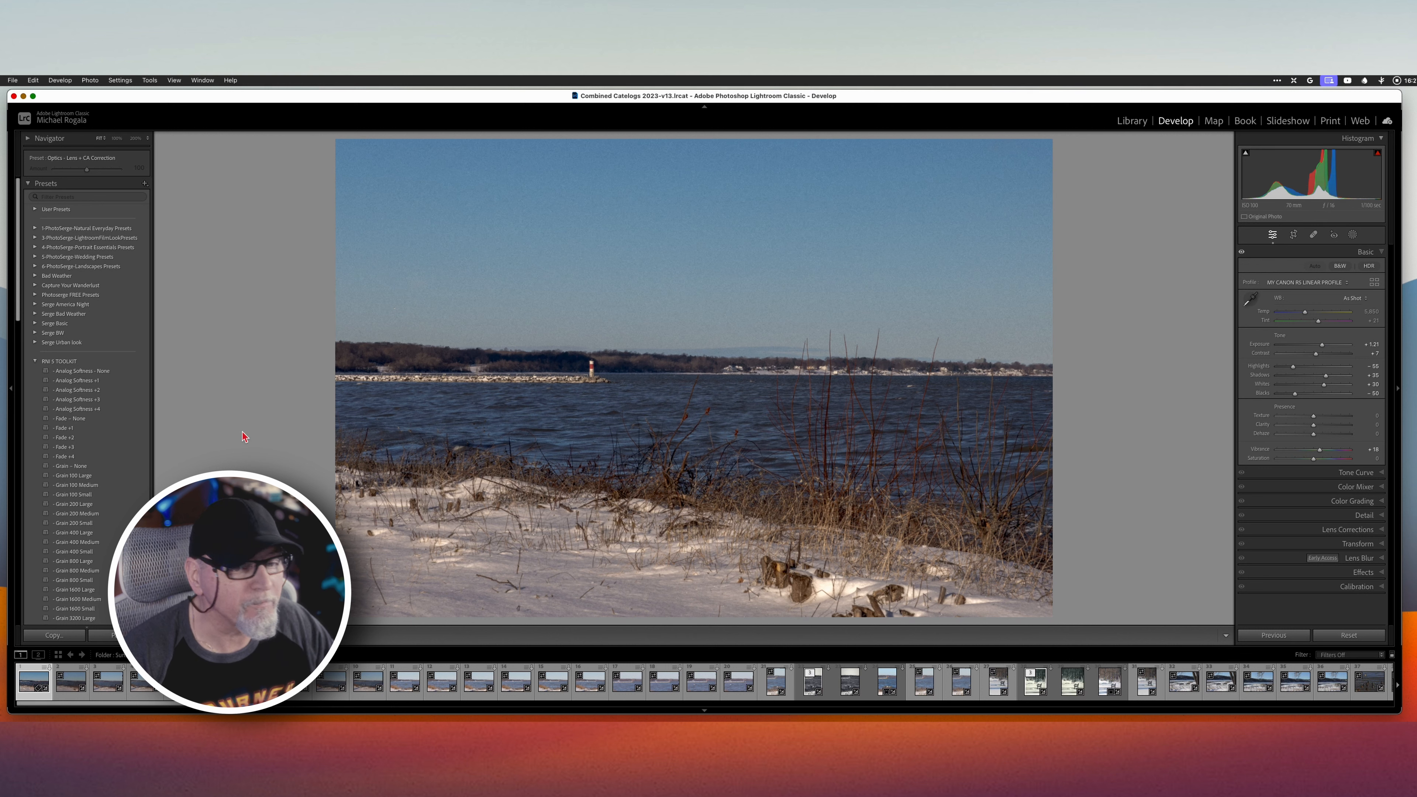
Step: Open the For Video Demo collection in the Library and bring its dark sunrise photo 346A3801.CR3 into Develop
left_click(1132, 120)
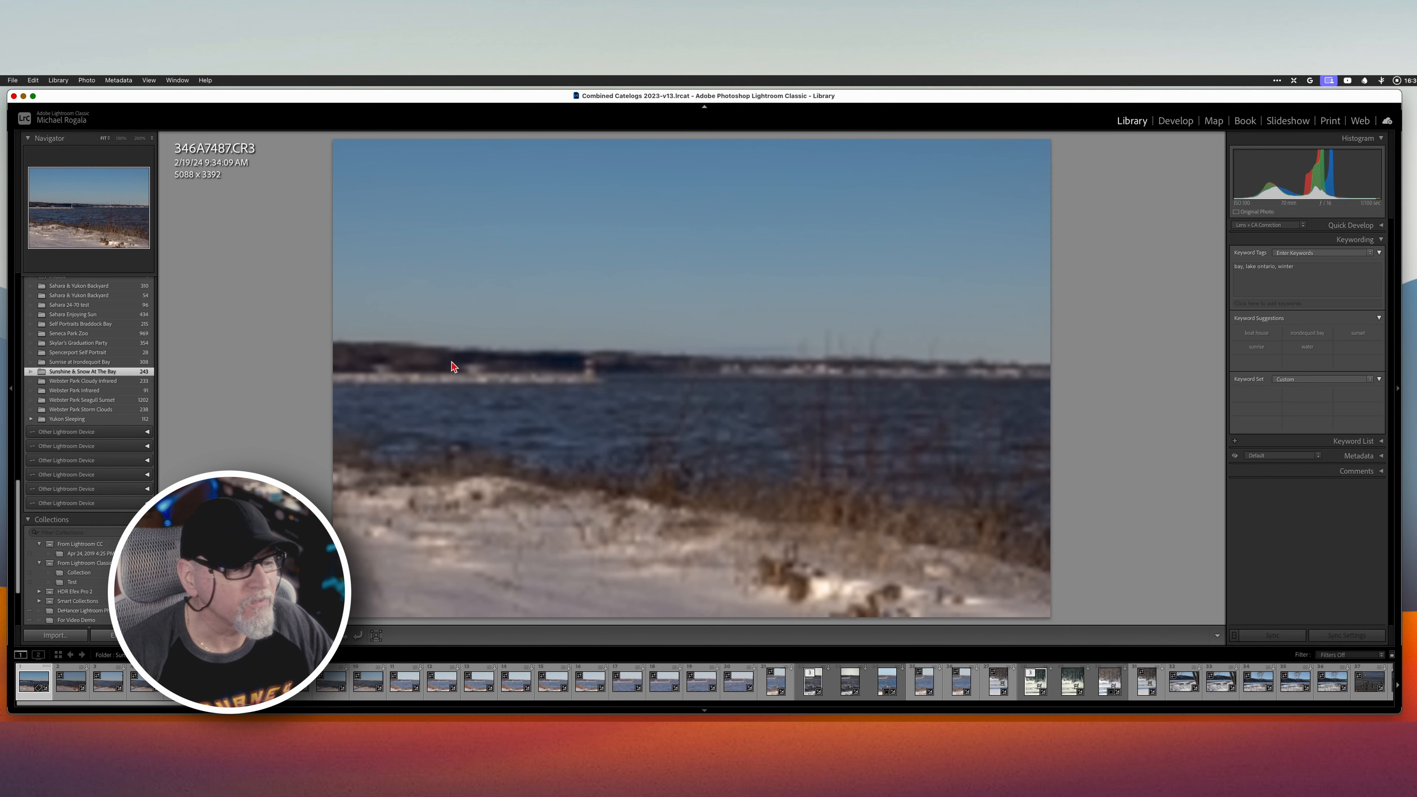
left_click(73, 621)
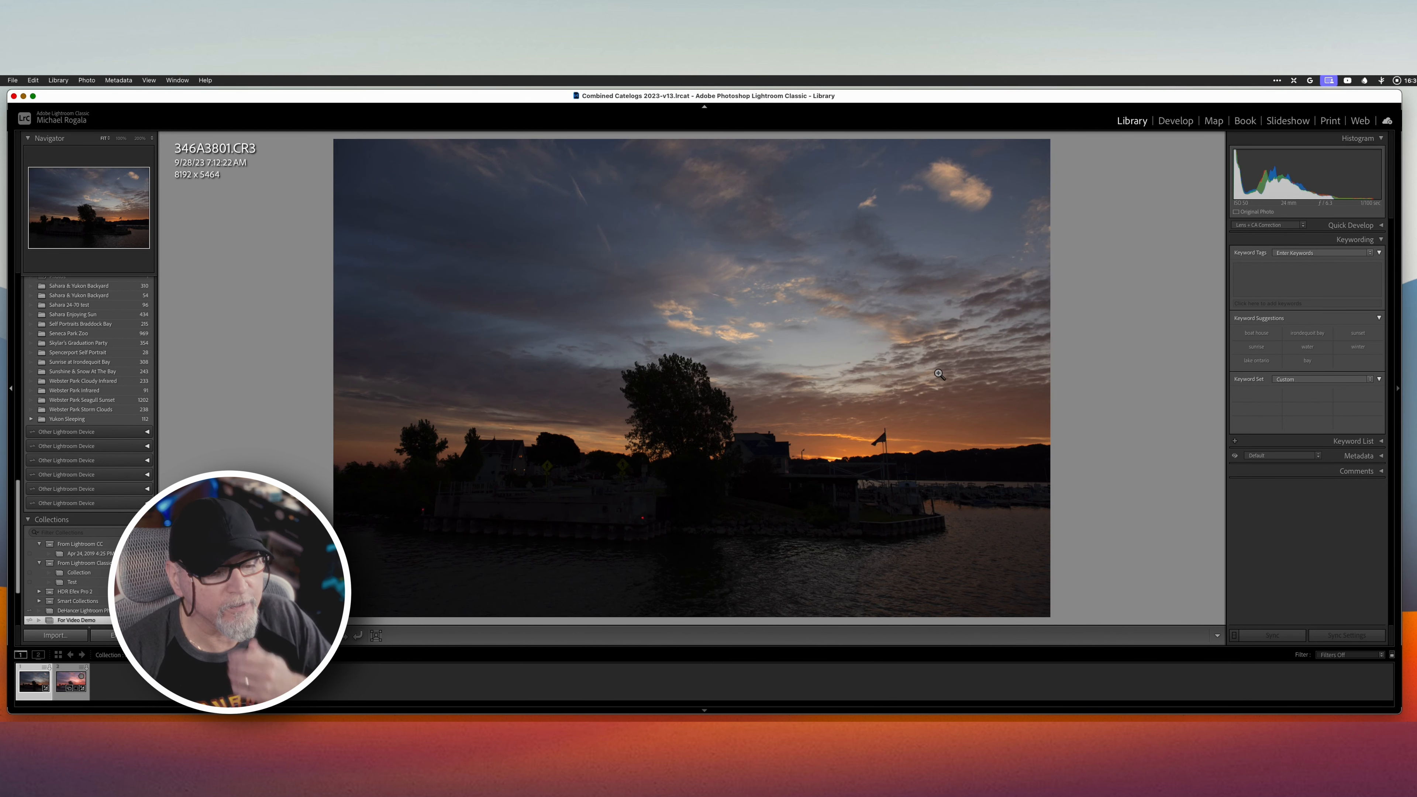
left_click(1175, 122)
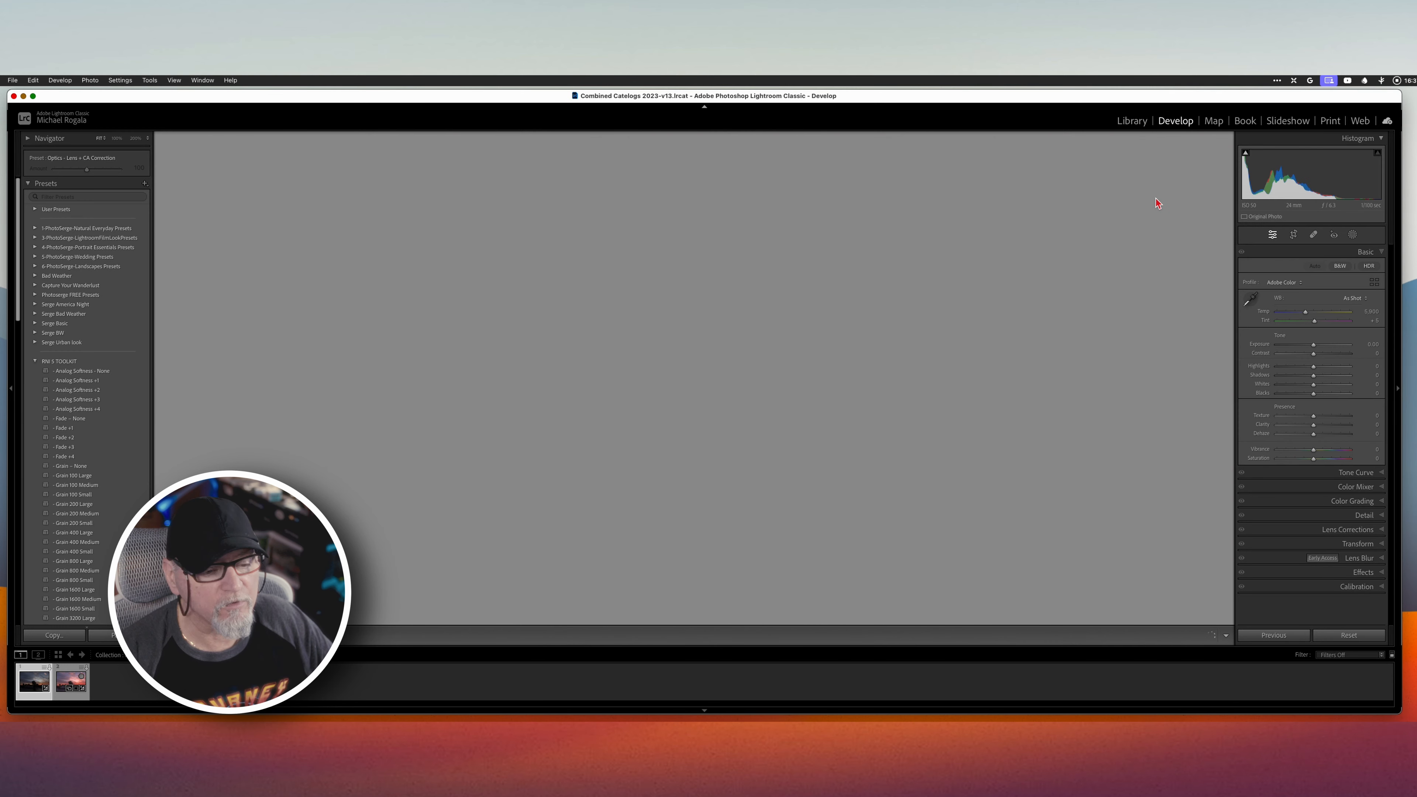
Step: Apply MY CANON R5 LINEAR PROFILE to the sunrise photo and adjust its tone automatically
left_click(1283, 283)
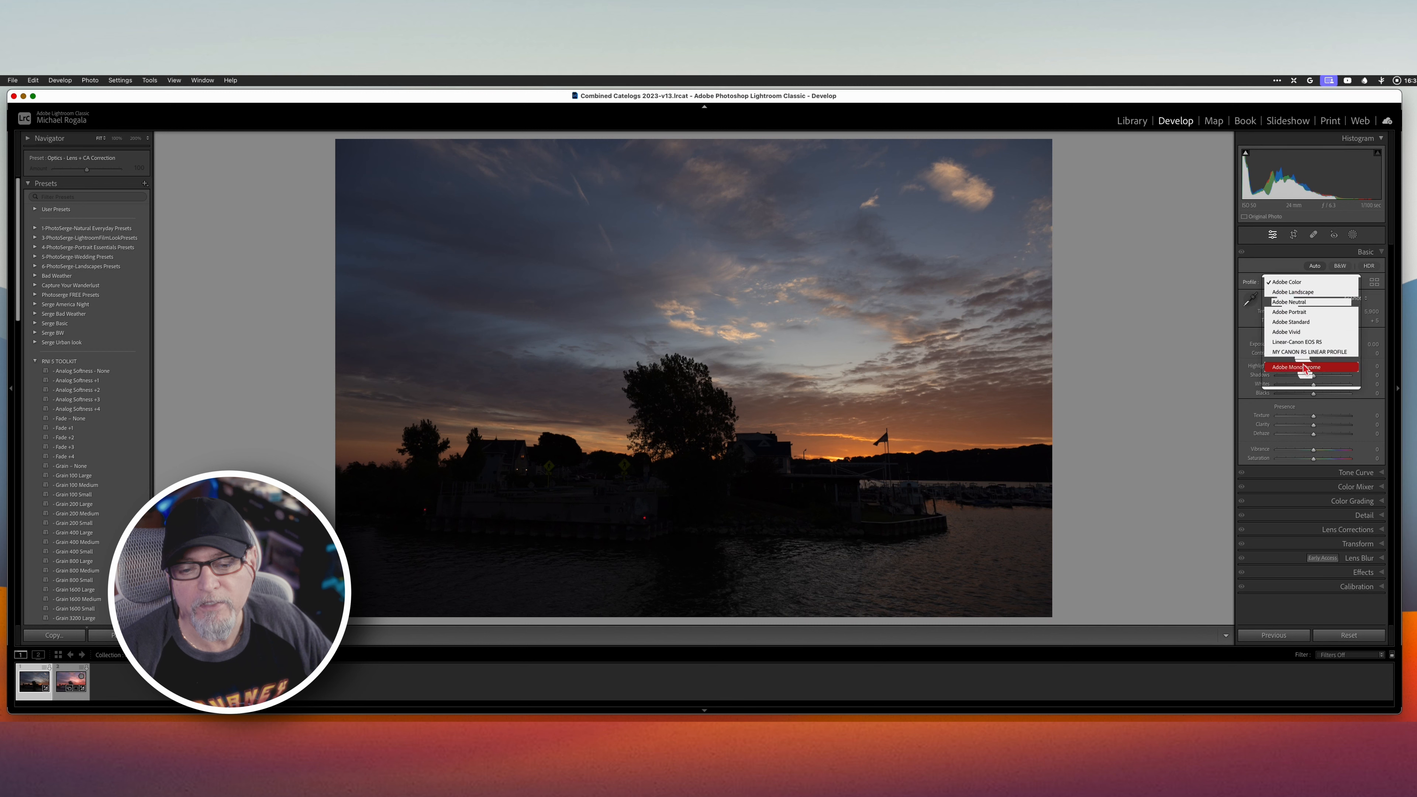
left_click(1306, 370)
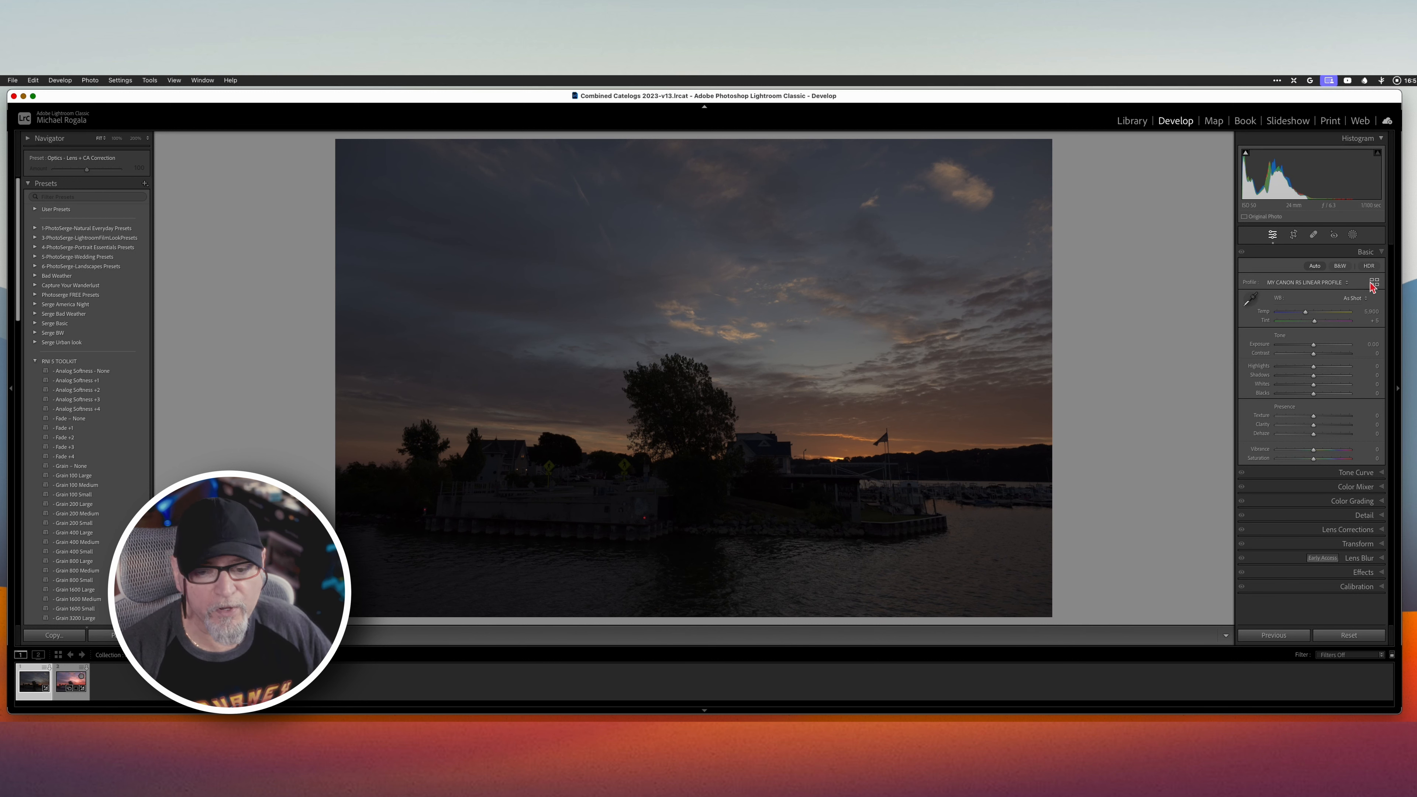
left_click(1311, 270)
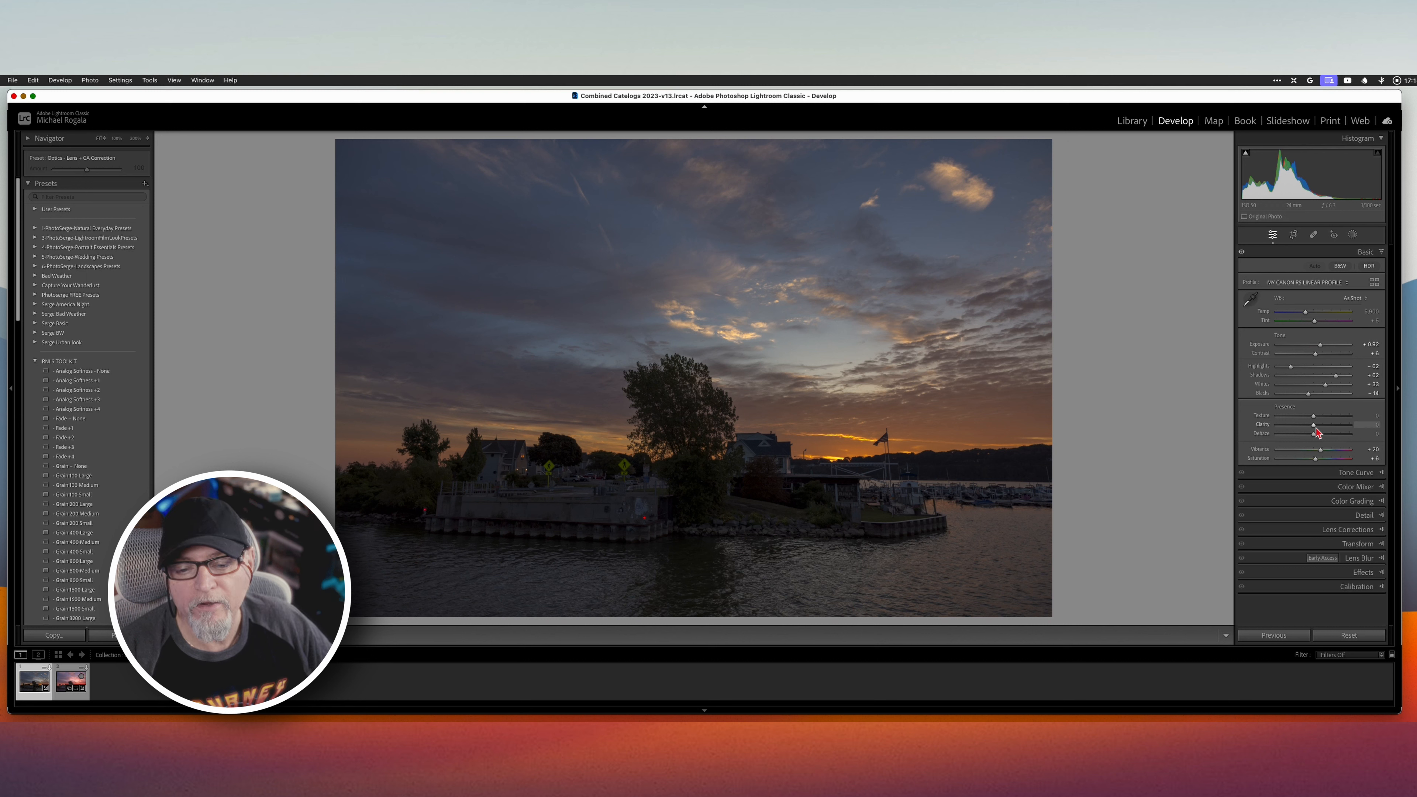
Step: Raise the sunrise photo's Texture to about +8, Clarity to about +10 and Vibrance to +25
left_click(1313, 416)
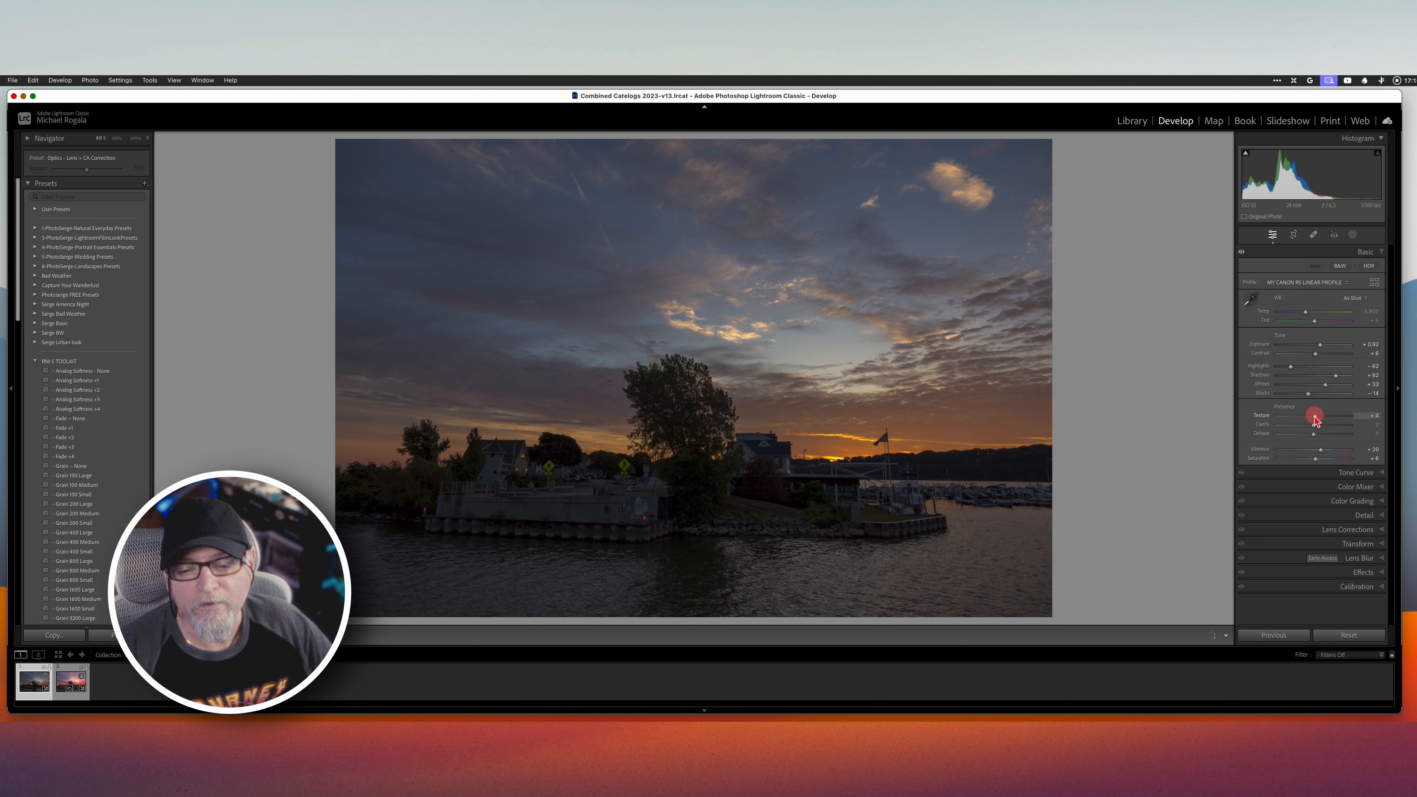
left_click_drag(1316, 419, 1317, 428)
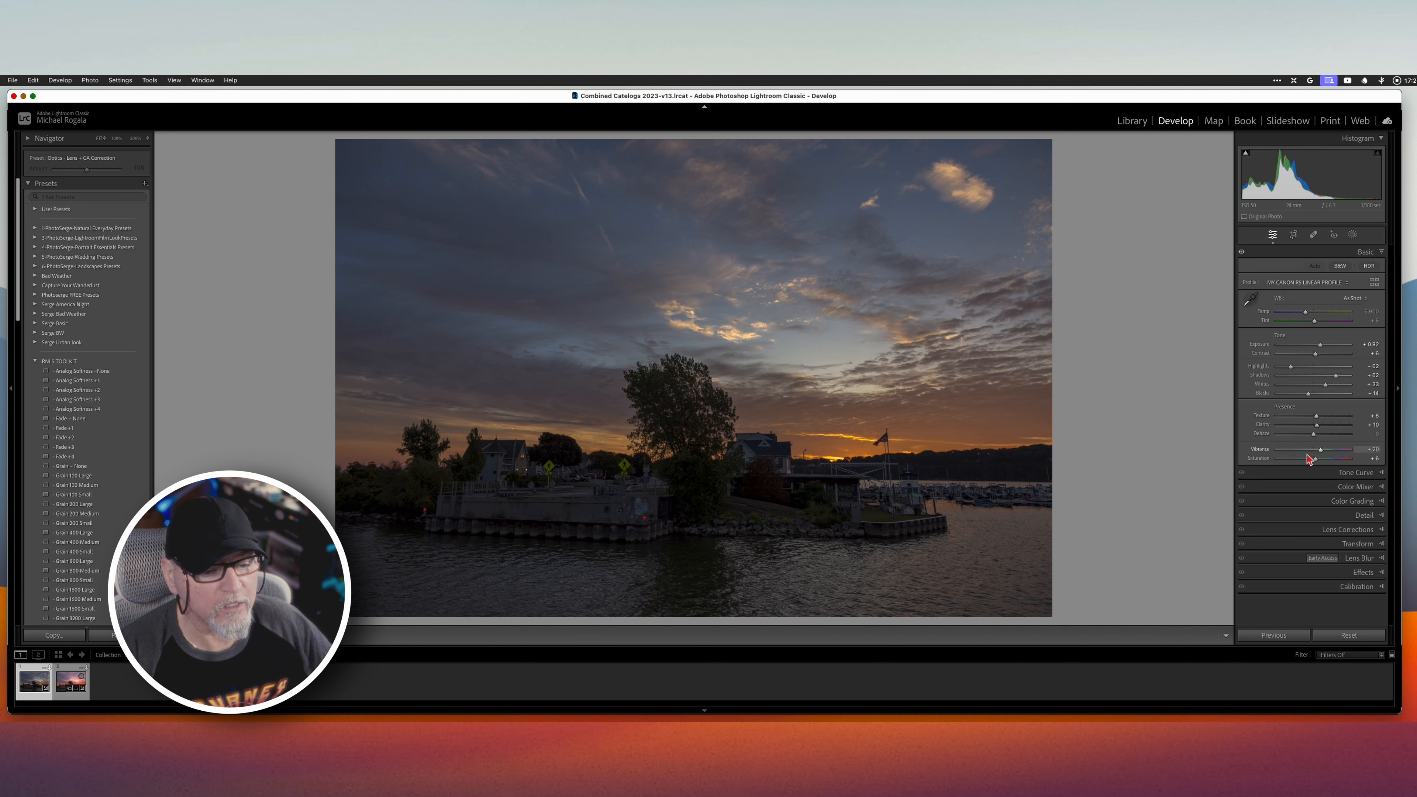
left_click_drag(1324, 453, 1323, 452)
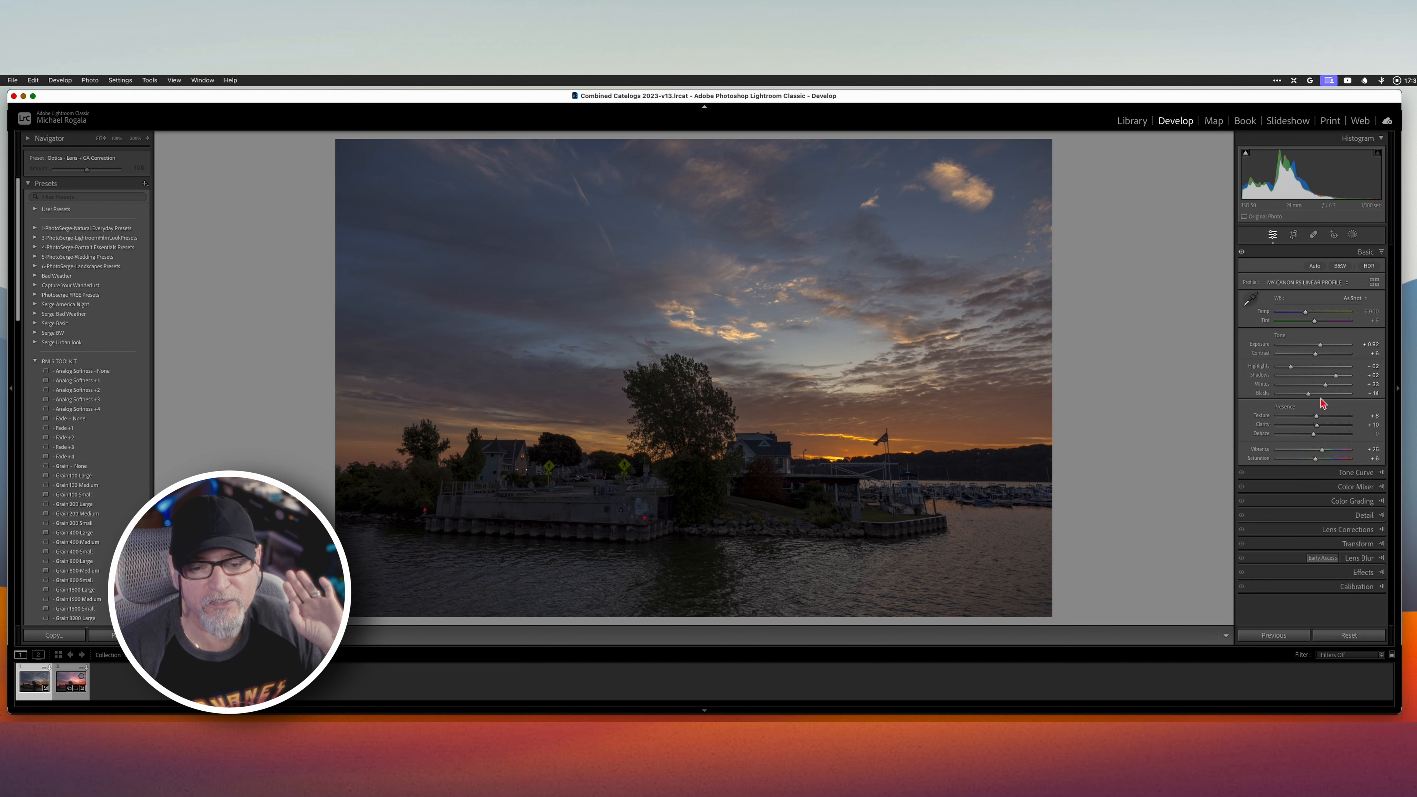
Step: Level the sunrise photo with Crop & Straighten's automatic angle, replacing a trial manual tilt, and finish the crop
left_click(1294, 235)
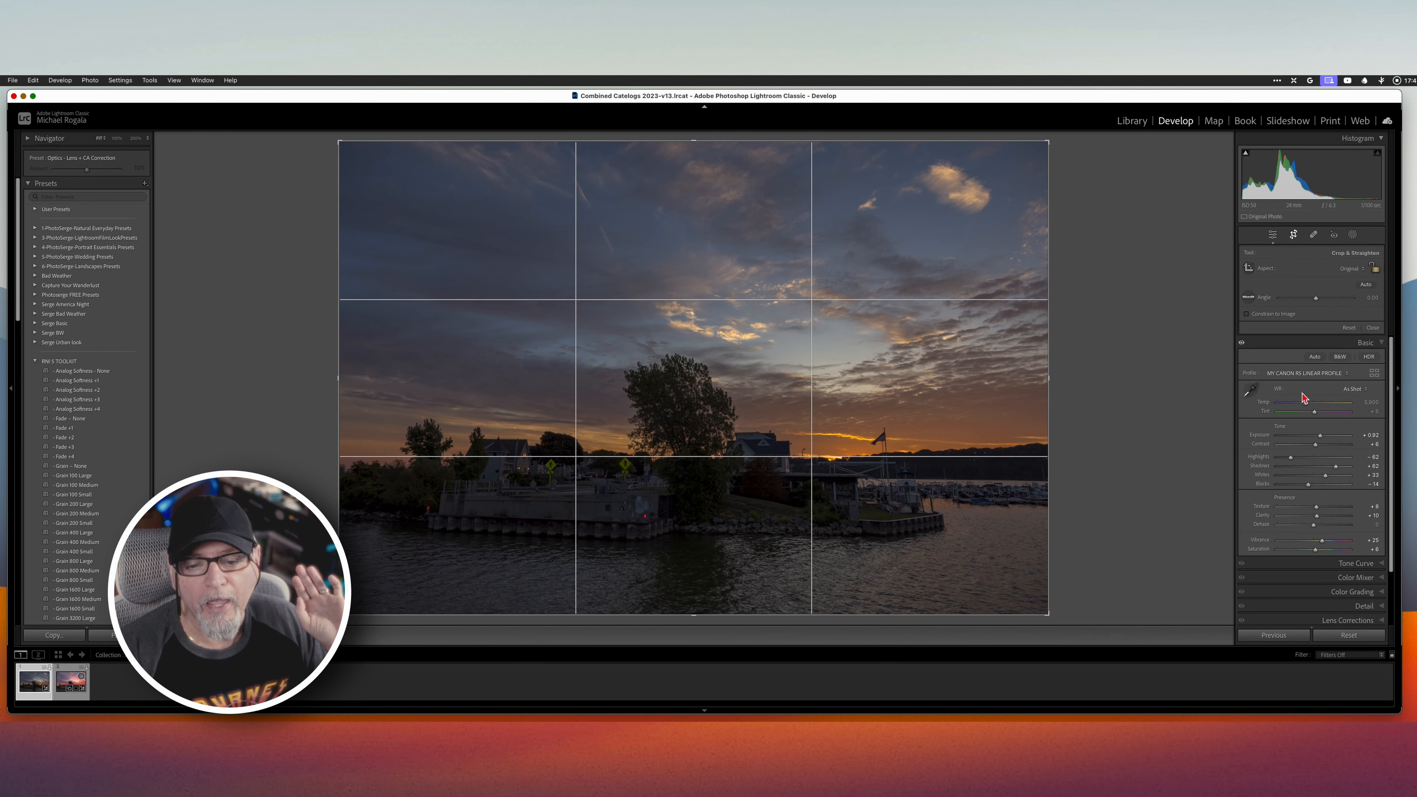
left_click(1366, 286)
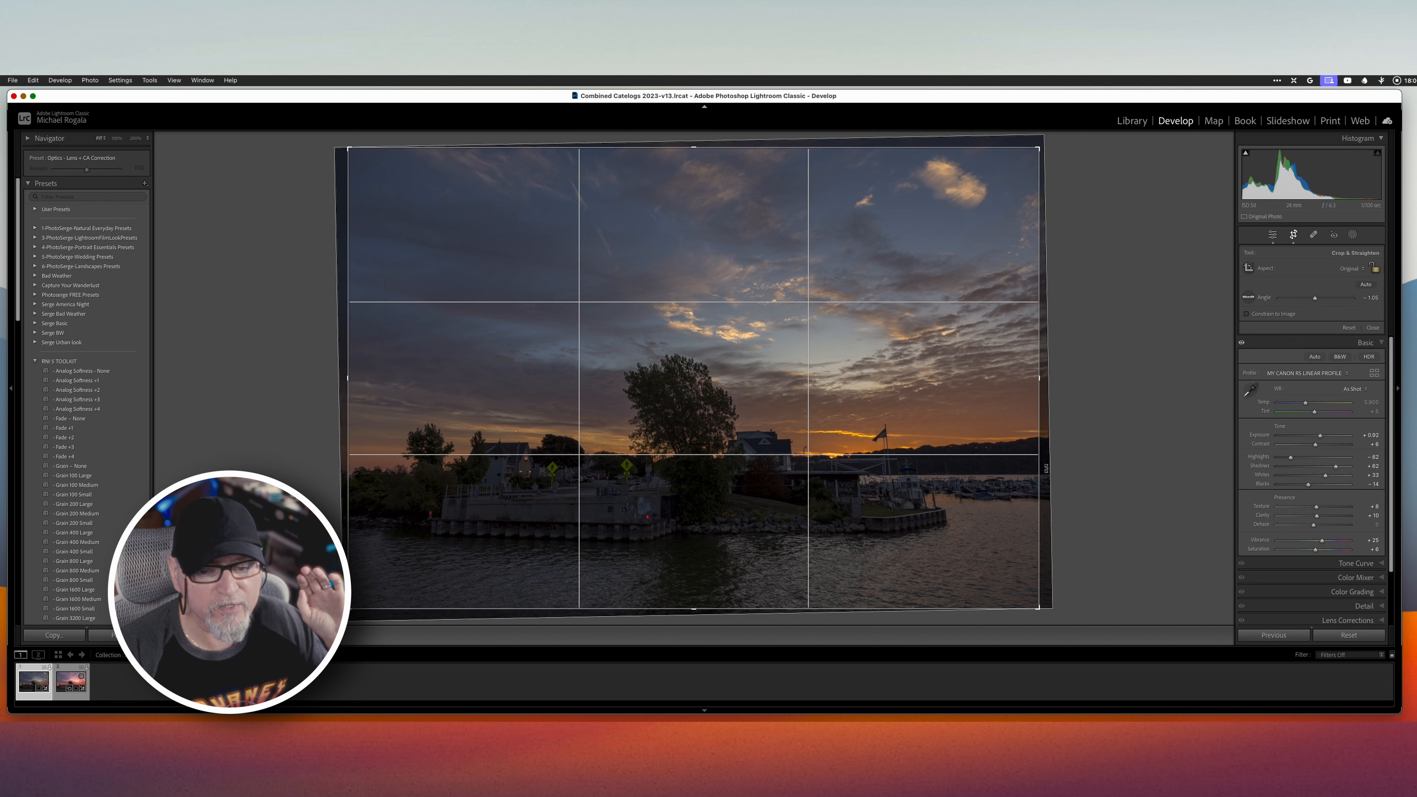
left_click(1315, 300)
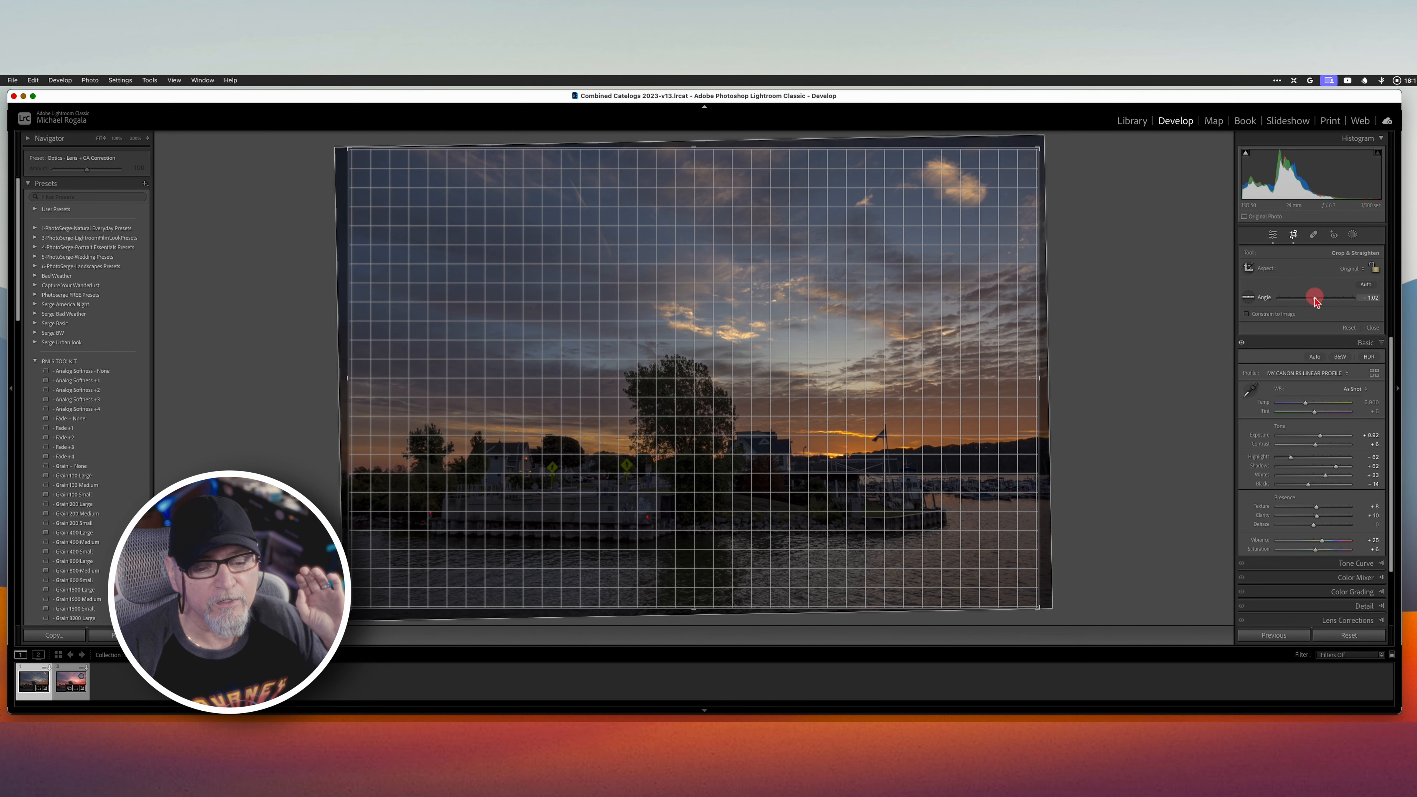
left_click_drag(1315, 299, 1312, 299)
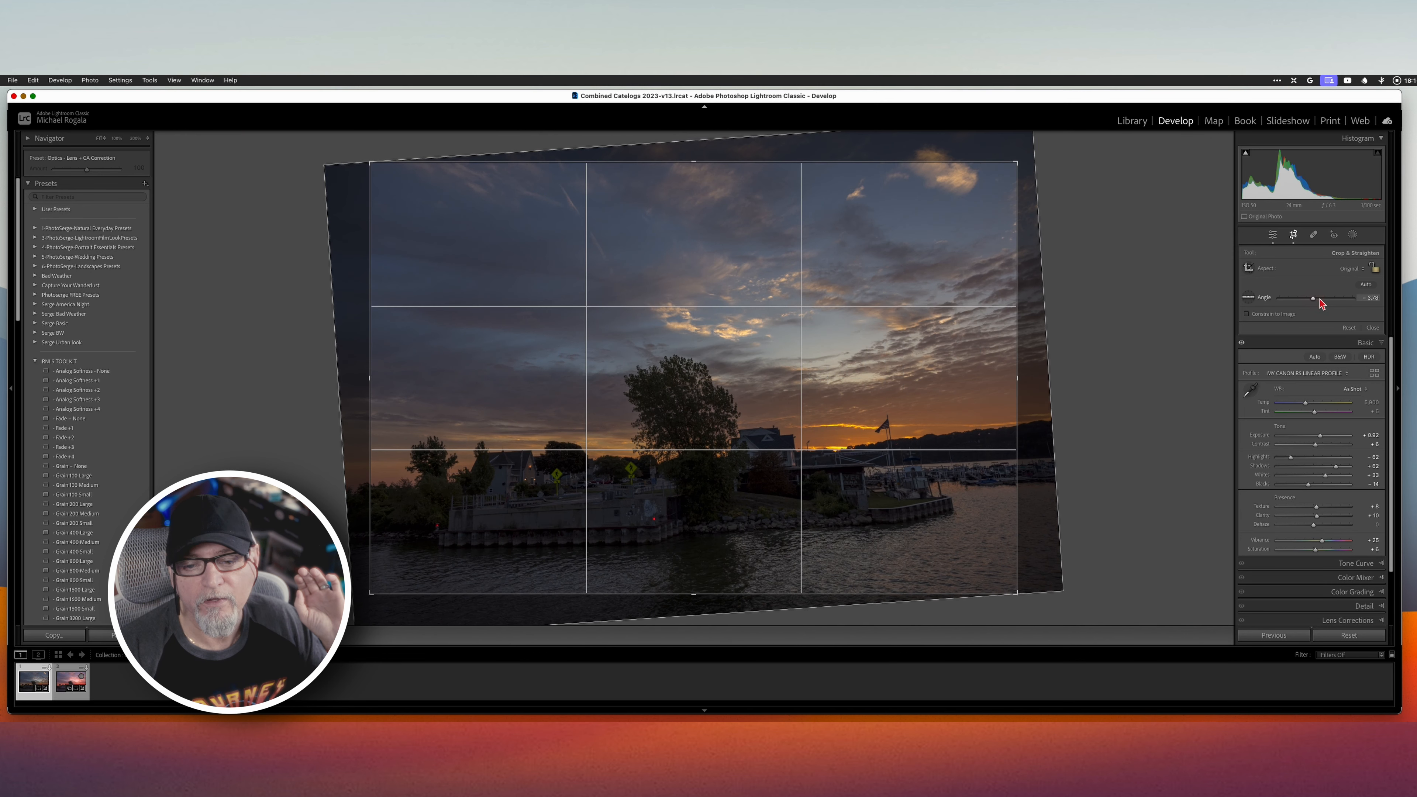
left_click(1364, 284)
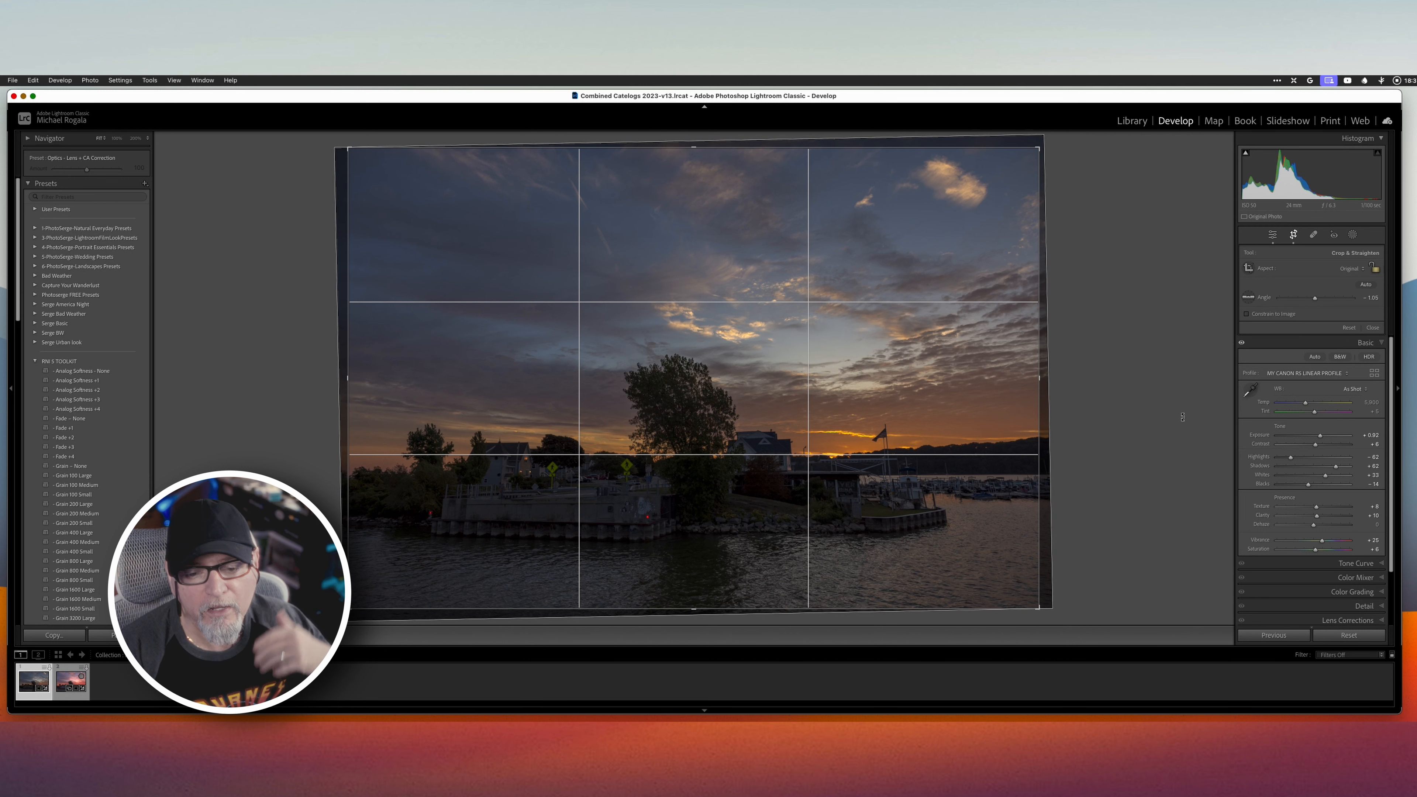
left_click(1373, 328)
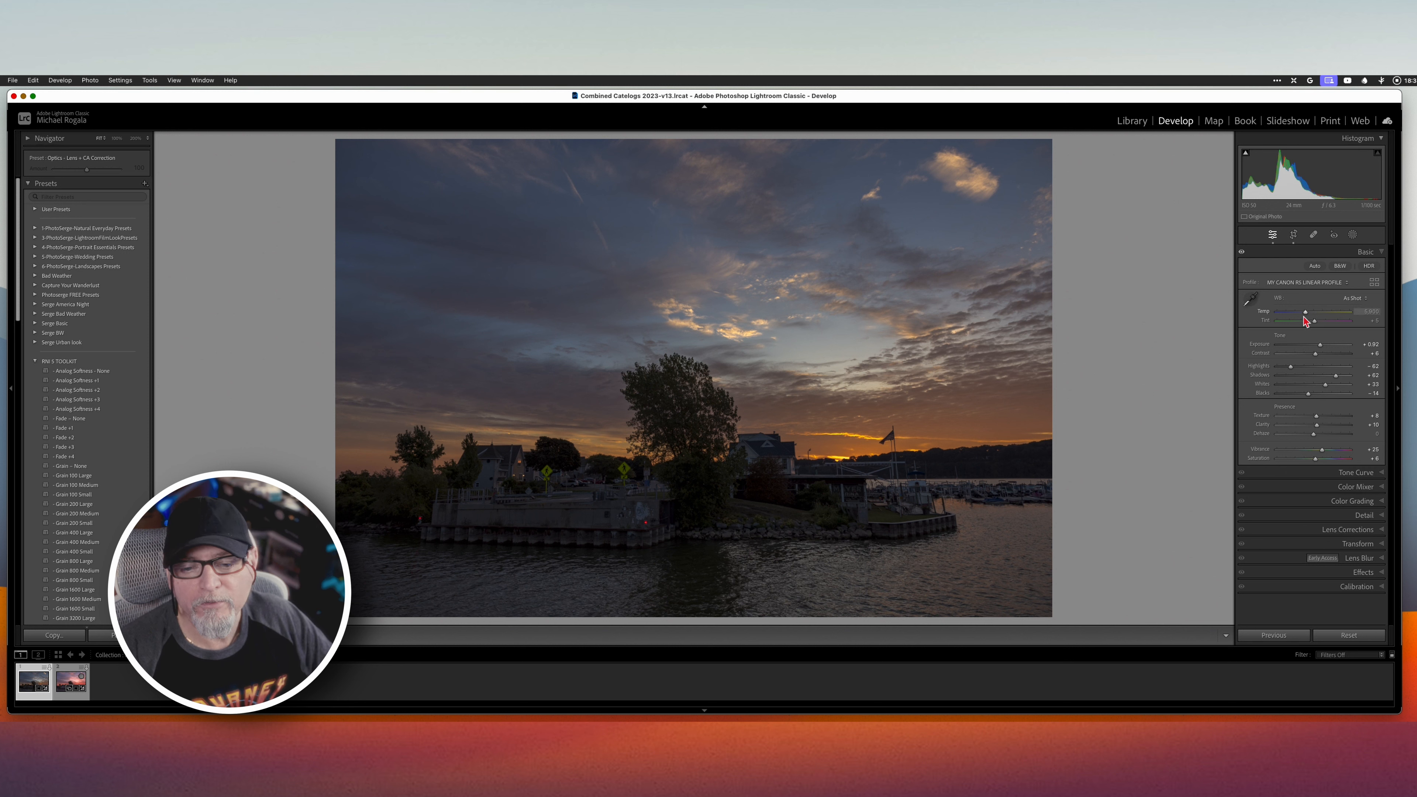
Step: Set the sunrise photo's white balance Tint to about +18 and raise its Vibrance to about +38
left_click(1315, 322)
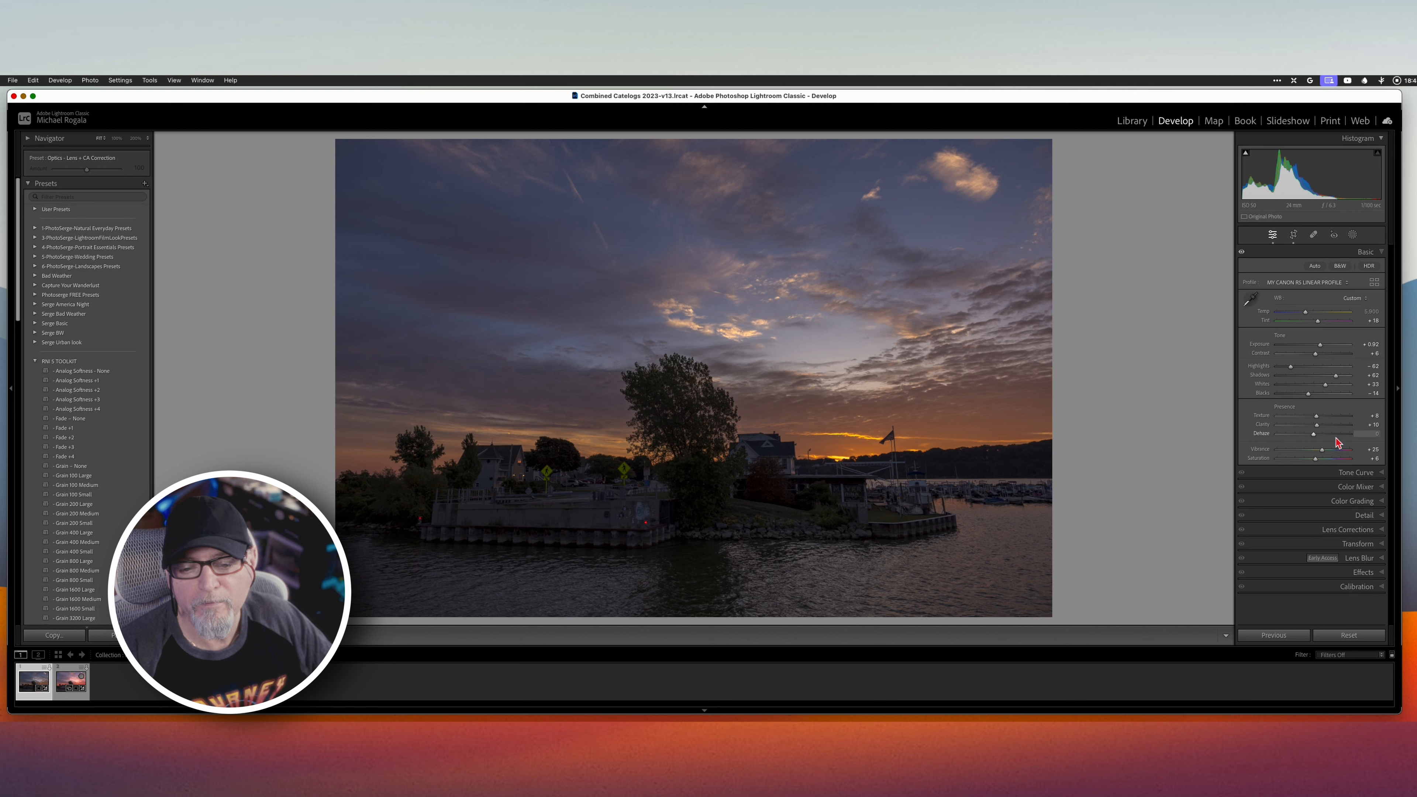
left_click_drag(1322, 456, 1328, 454)
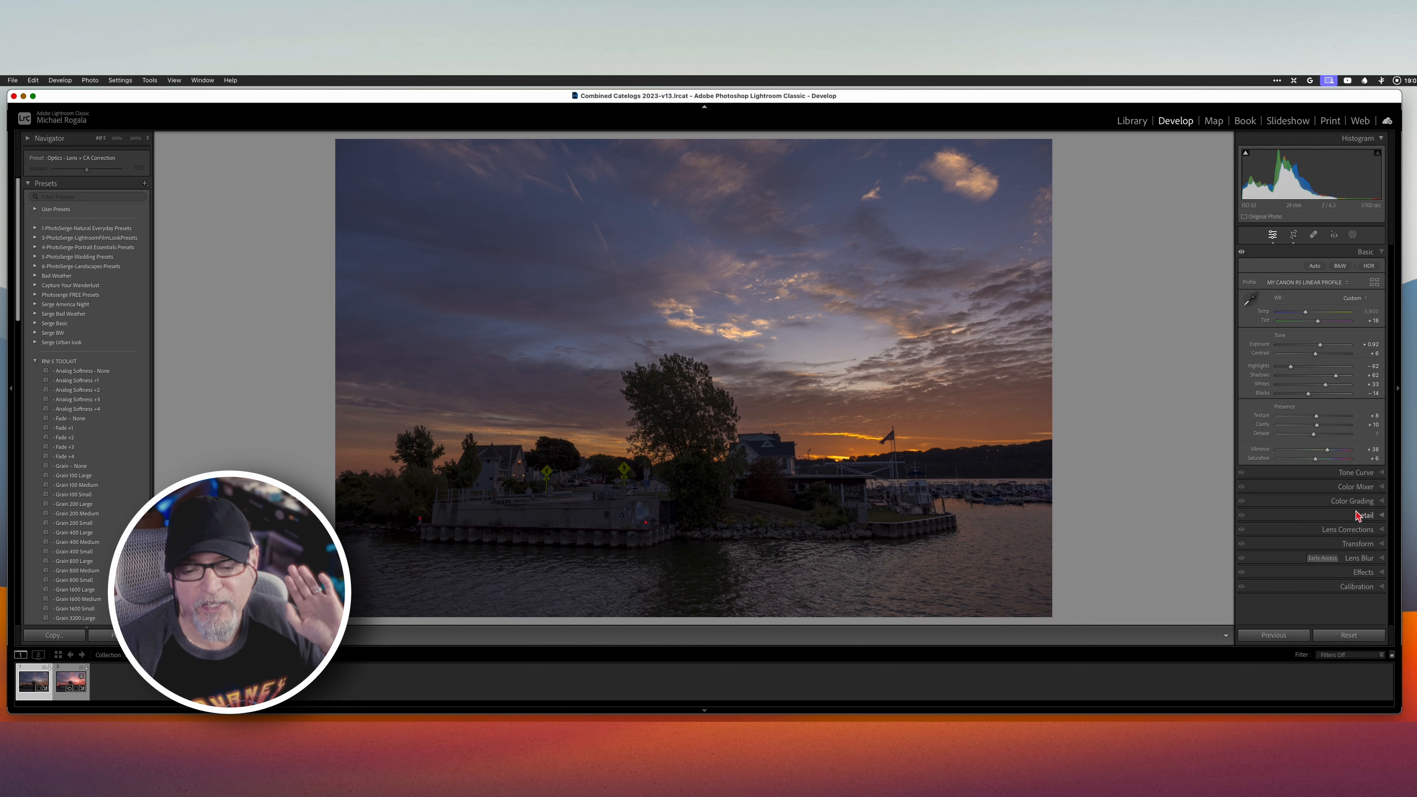
Step: Sharpen the sunrise photo with Radius 0.5, Detail 100 and Amount about 84
left_click(1383, 517)
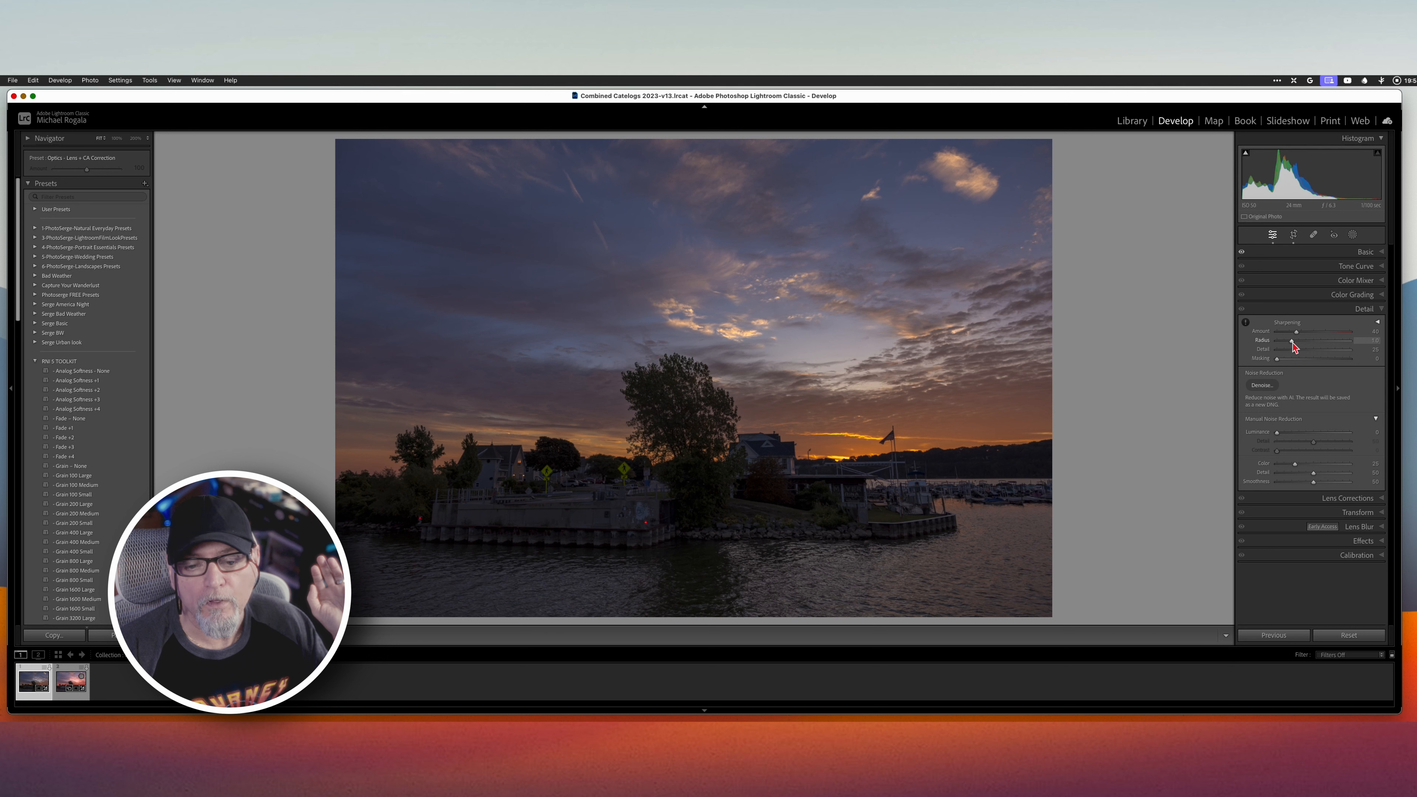
mouse_move(1293, 345)
left_mouse_down()
mouse_move(1267, 345)
mouse_move(1281, 351)
left_mouse_up()
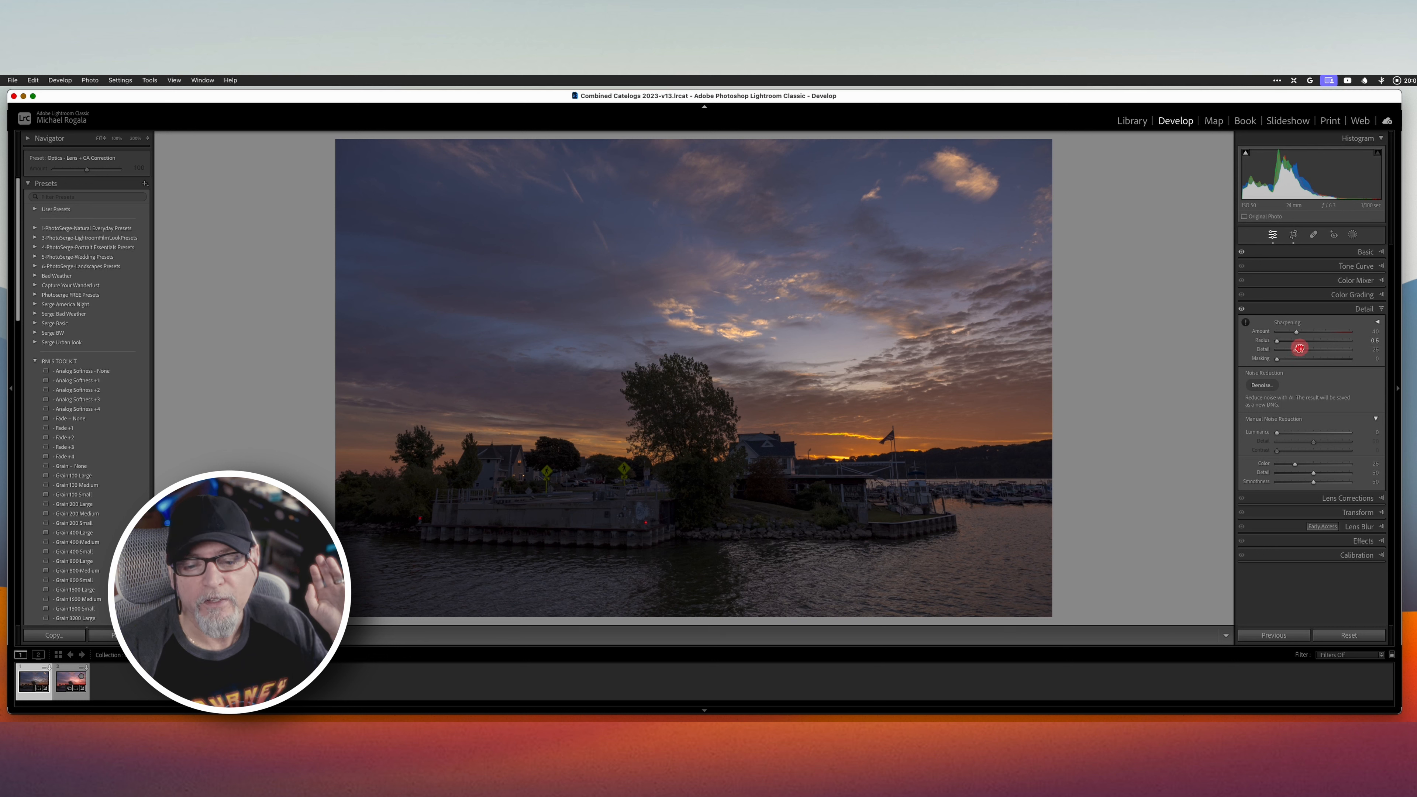
left_click_drag(1295, 351, 1379, 347)
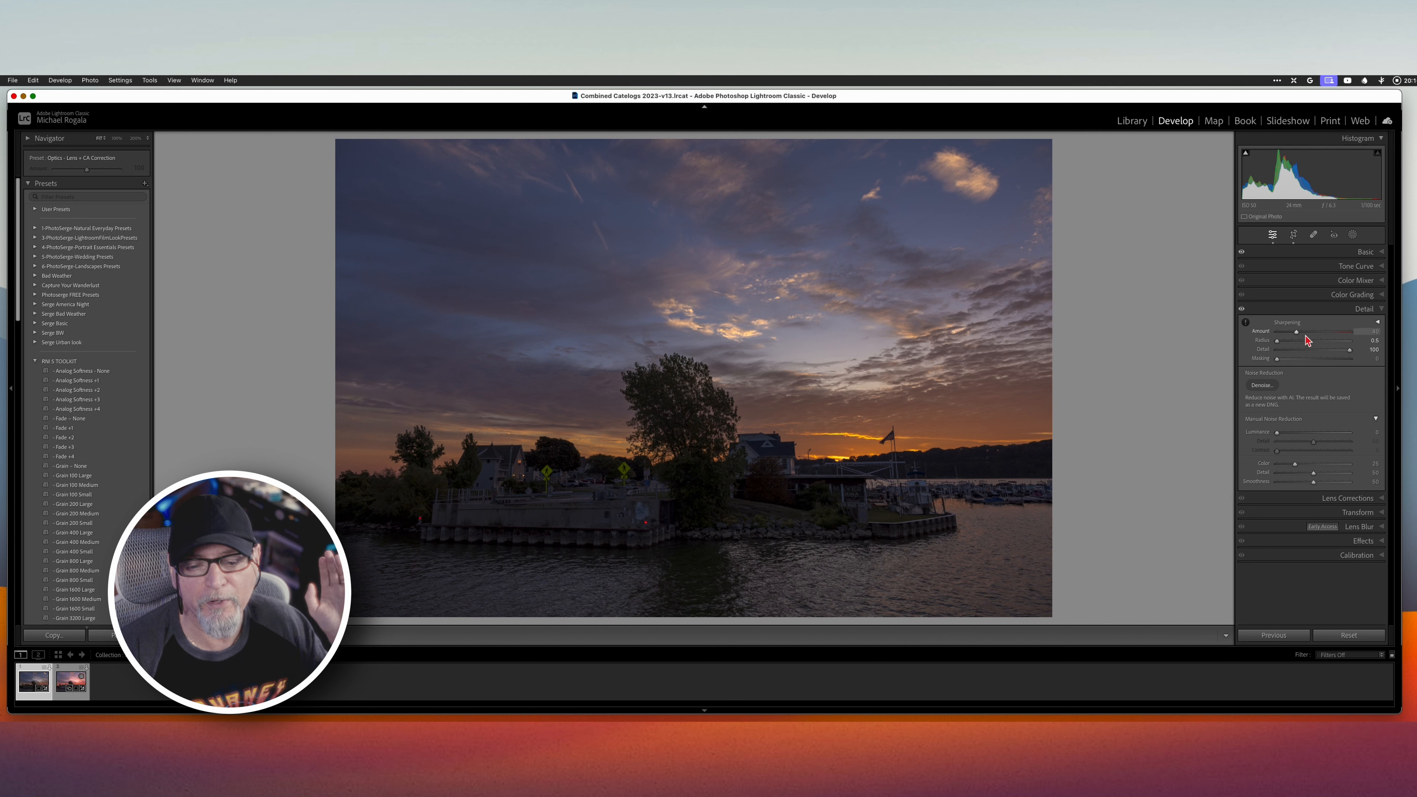
left_click_drag(1302, 336, 1320, 338)
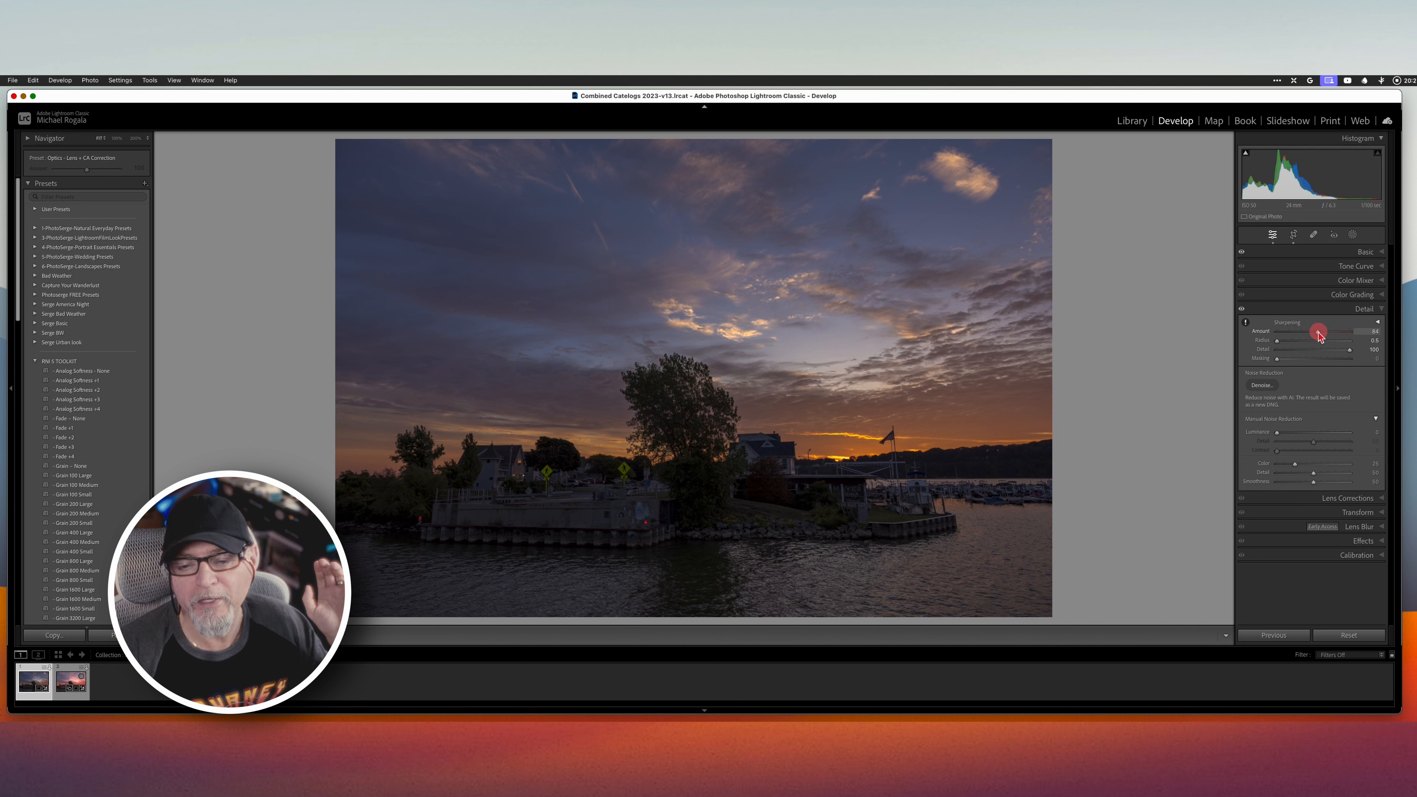
left_click_drag(1318, 335, 1319, 336)
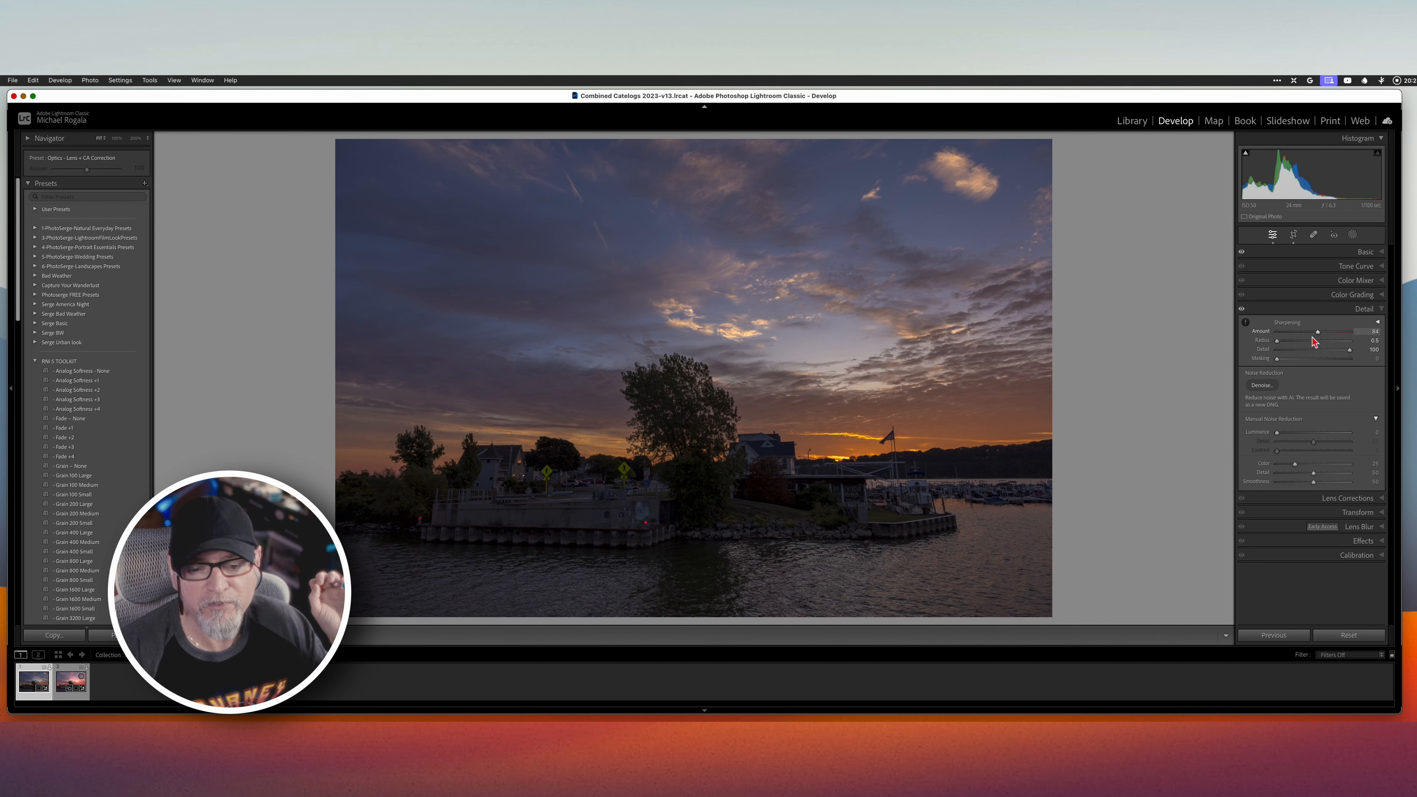
Step: Raise the sharpening Masking to about 88 while previewing the mask, limiting sharpening to the photo's stronger edges
mouse_move(1278, 360)
left_mouse_down()
mouse_move(1331, 362)
mouse_move(1279, 379)
mouse_move(1296, 361)
left_mouse_up()
key("alt")
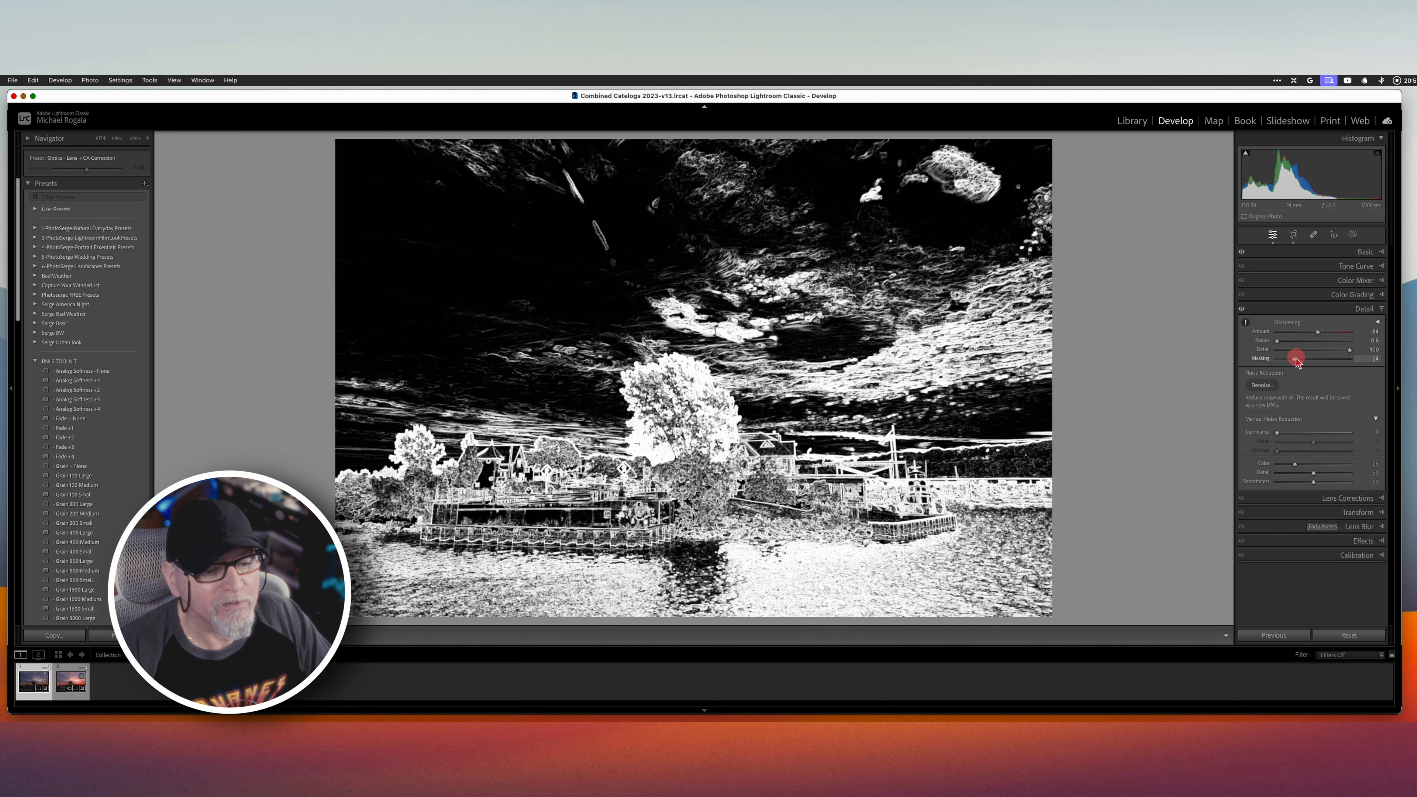
left_click_drag(1295, 361, 1335, 362)
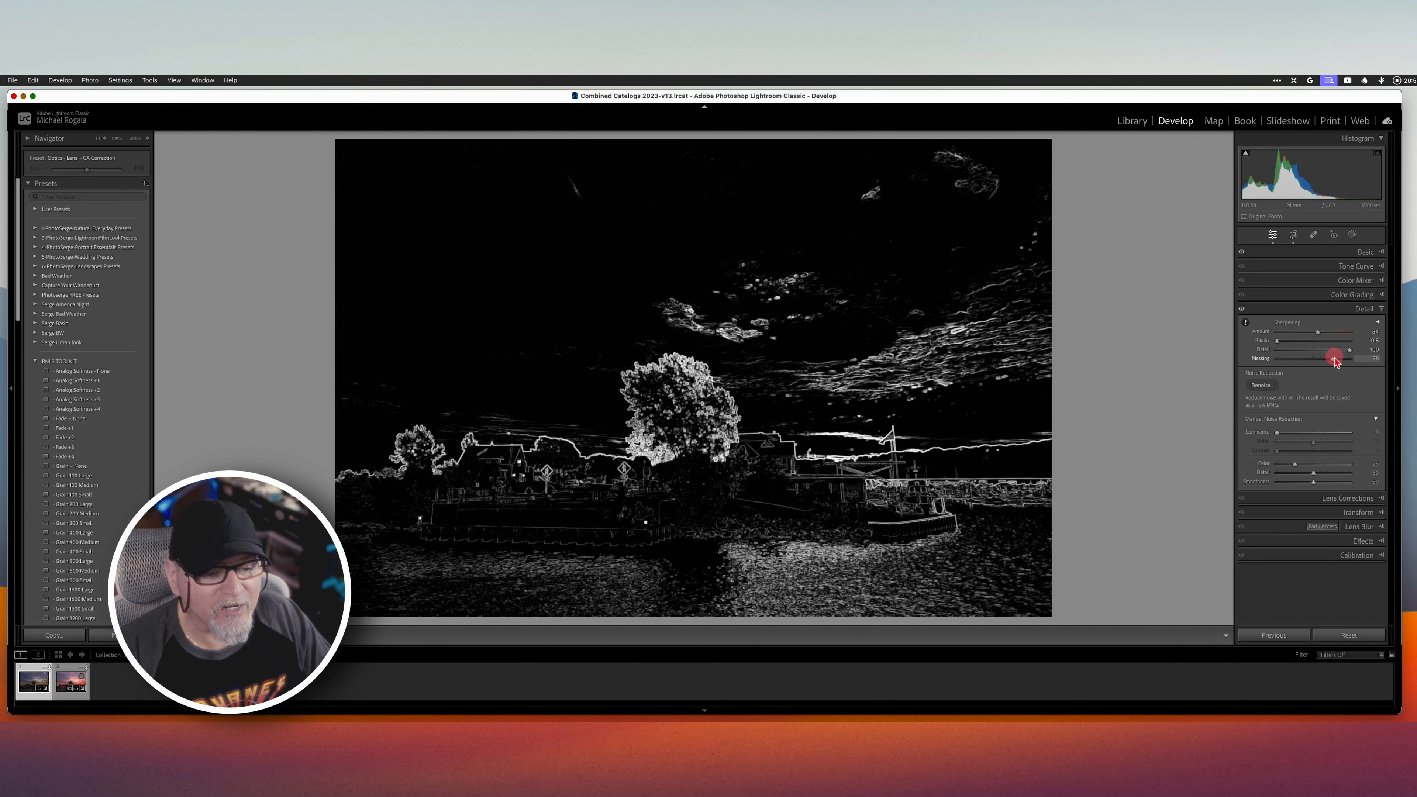
left_click_drag(1335, 361, 1341, 361)
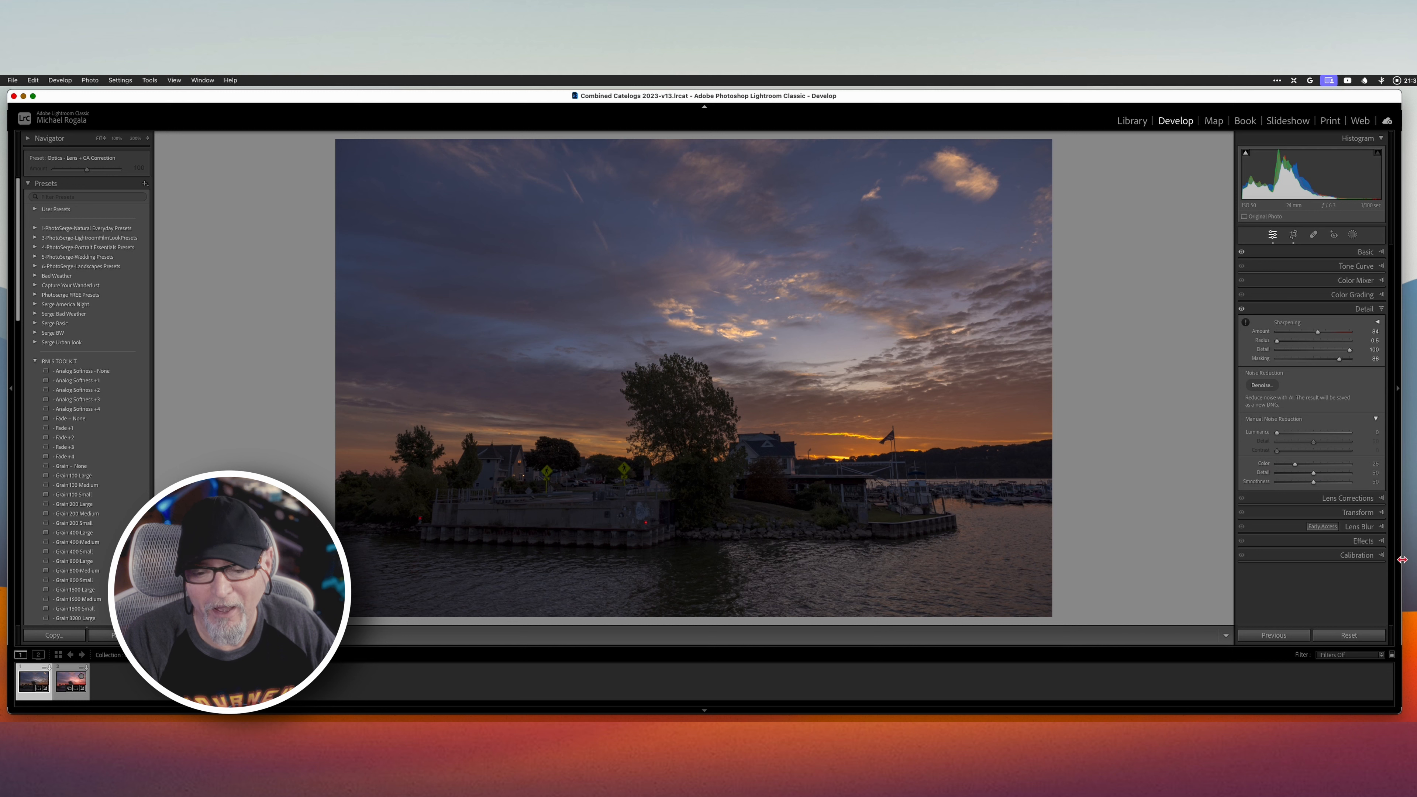
Step: In Calibration, shift the Red Primary Hue to about -39 and its Saturation to about +10
left_click(1383, 554)
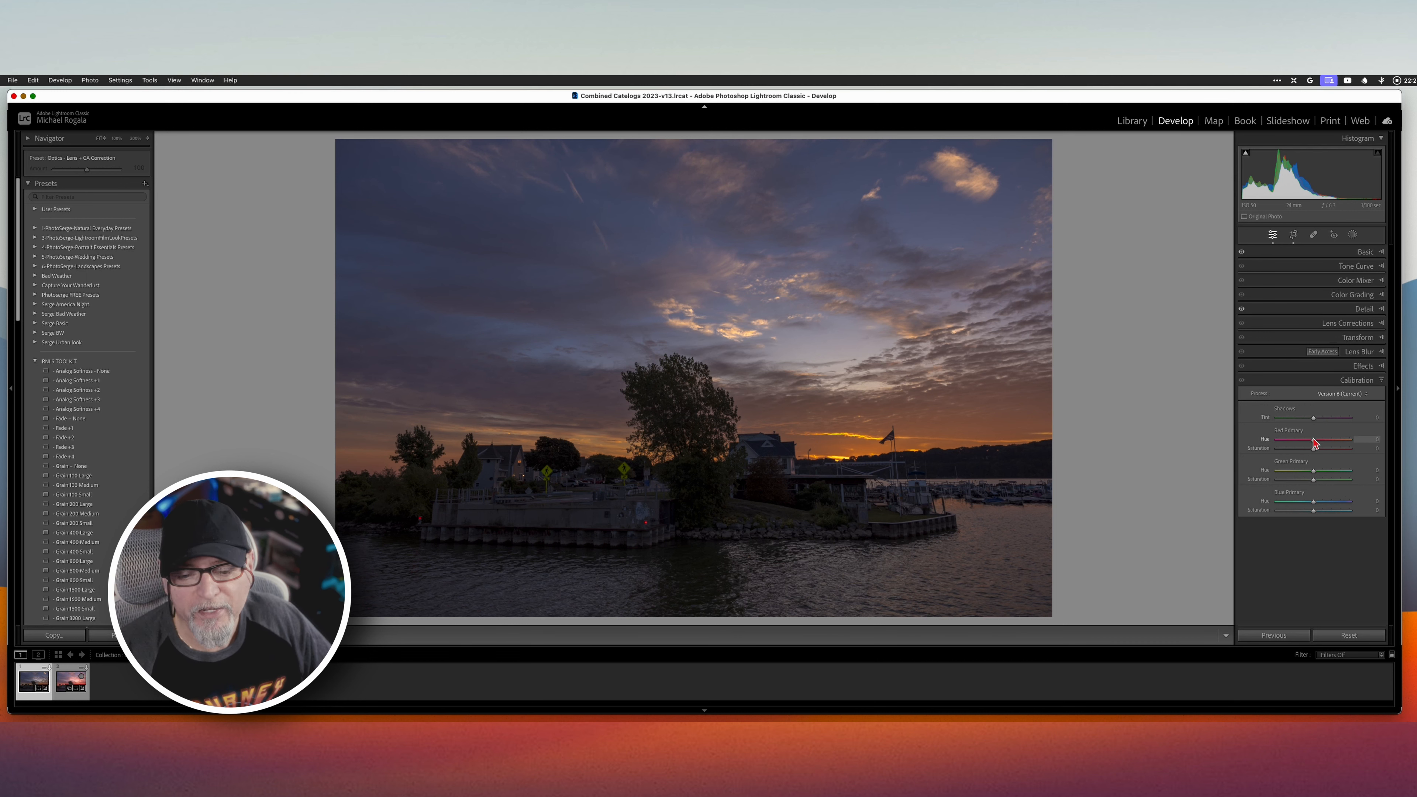
left_click_drag(1315, 440, 1297, 452)
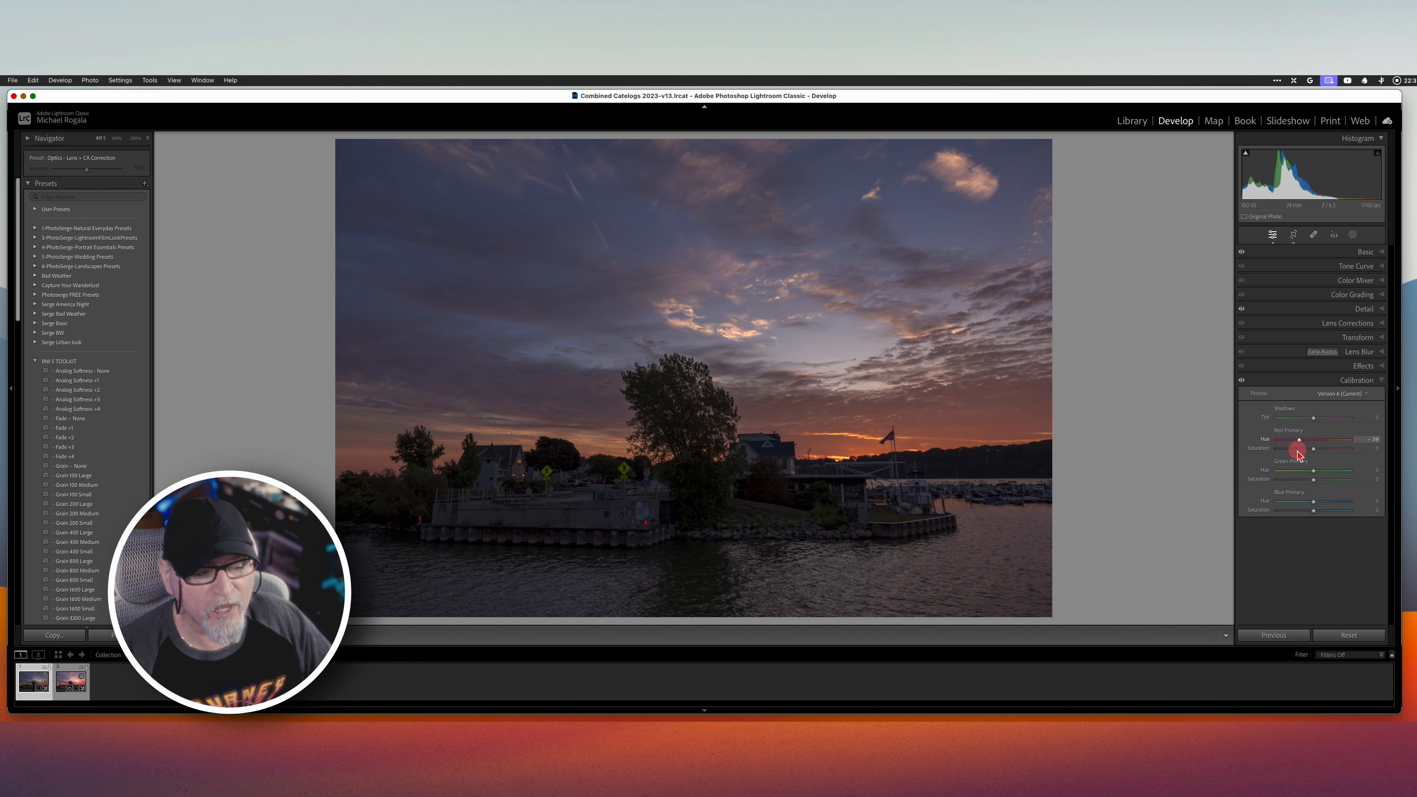
left_click_drag(1298, 452, 1298, 453)
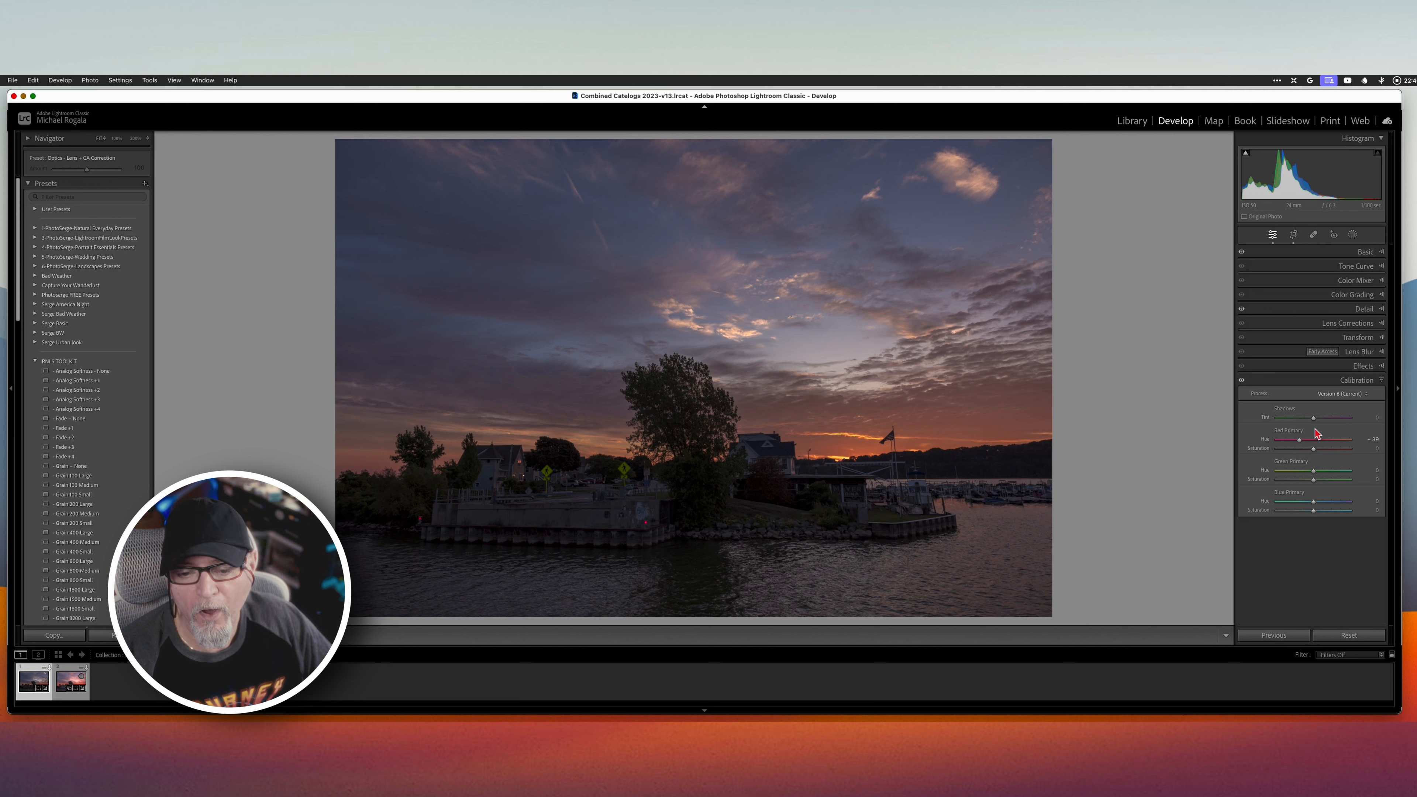
left_click_drag(1314, 451, 1319, 454)
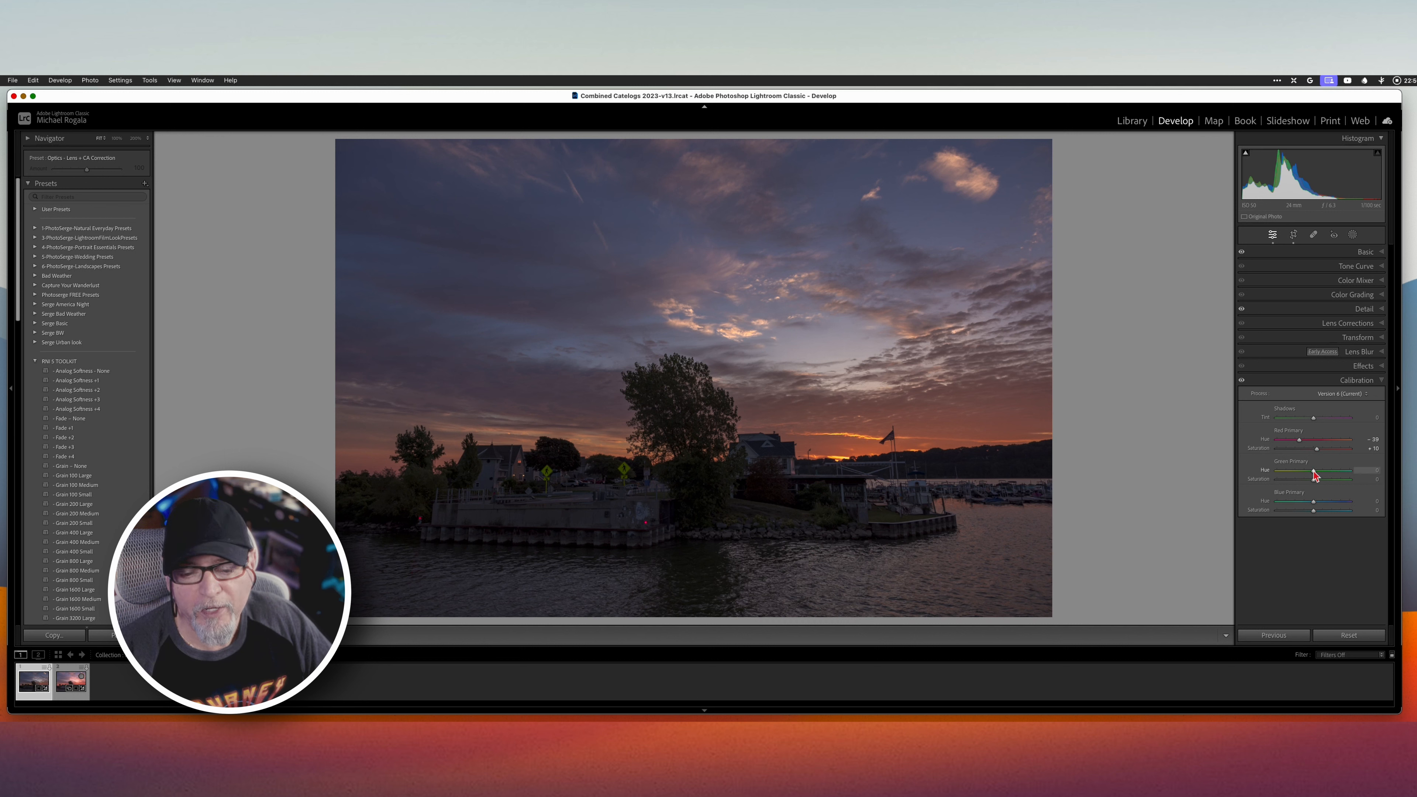
Step: Set the calibration's Green Primary Hue to about +12, Blue Primary Hue to about -21 and Blue Primary Saturation to about +13
left_click_drag(1315, 473, 1295, 478)
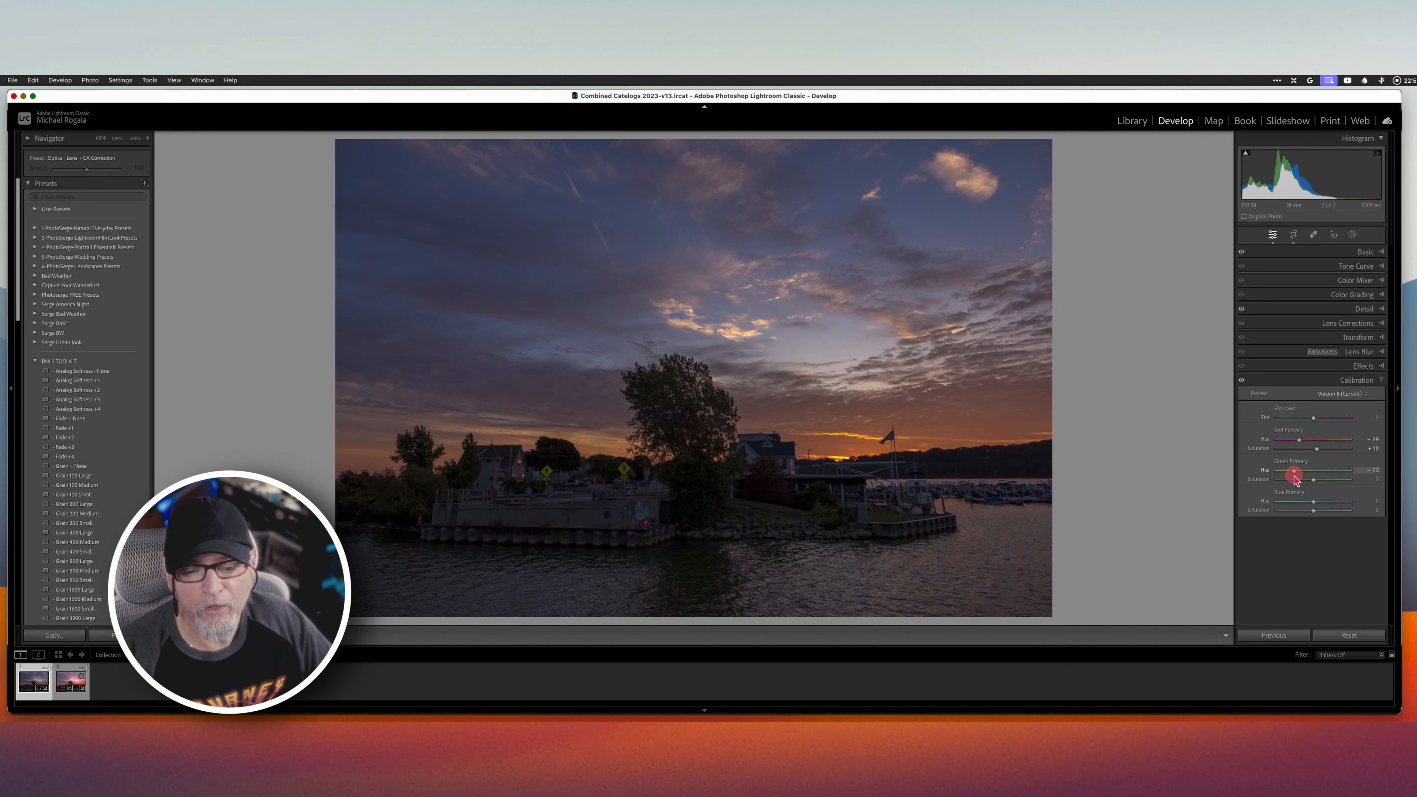
left_click_drag(1295, 479, 1319, 475)
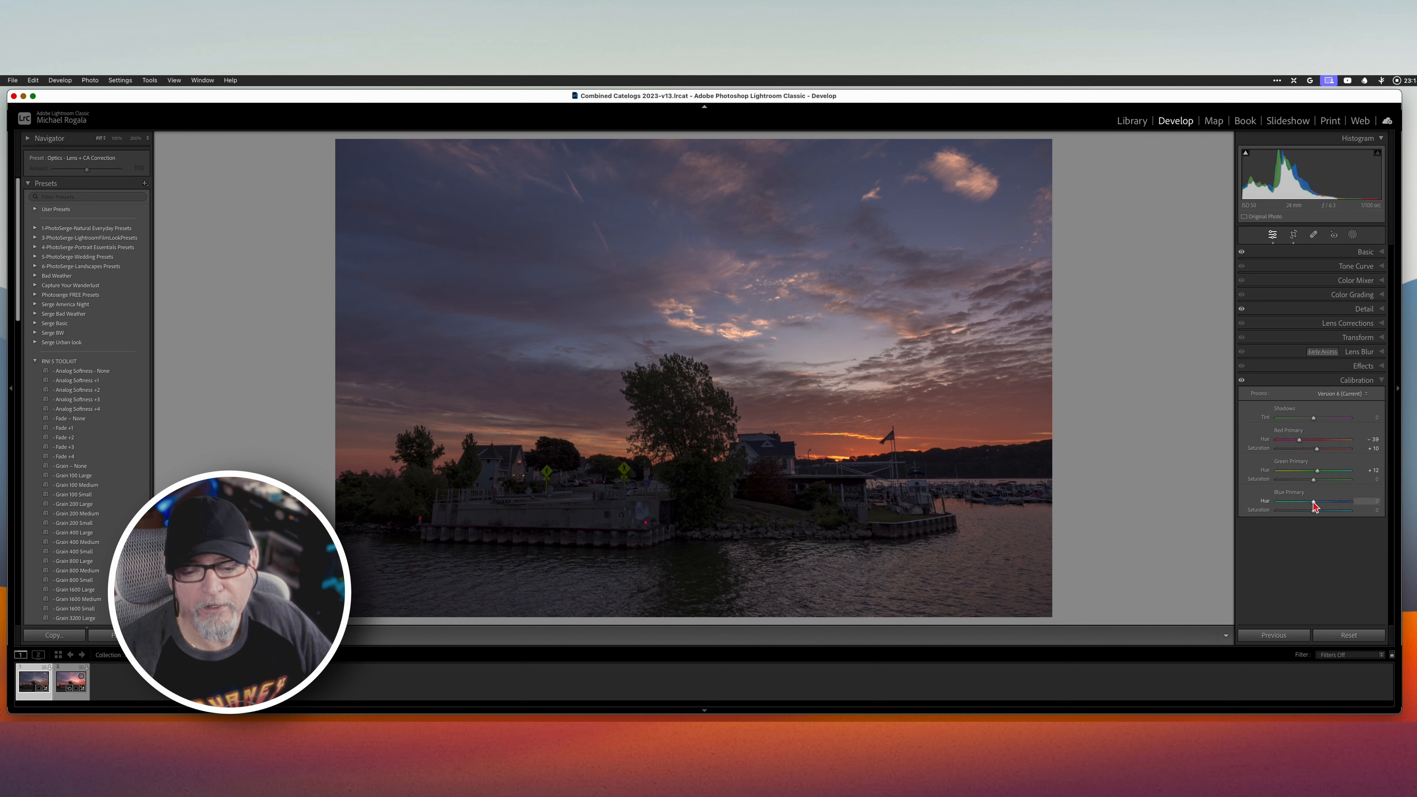
left_click_drag(1314, 504, 1306, 507)
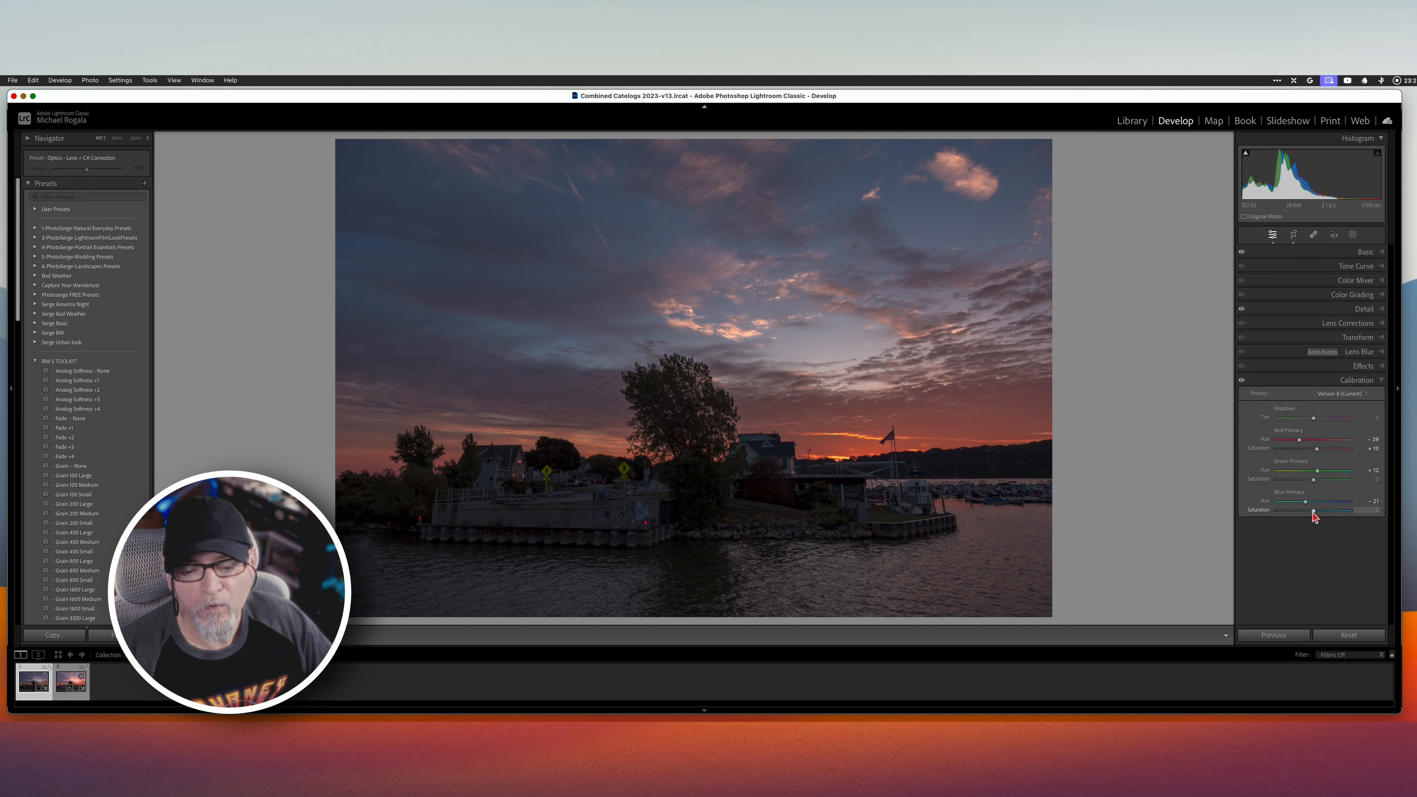
left_click_drag(1314, 511, 1317, 512)
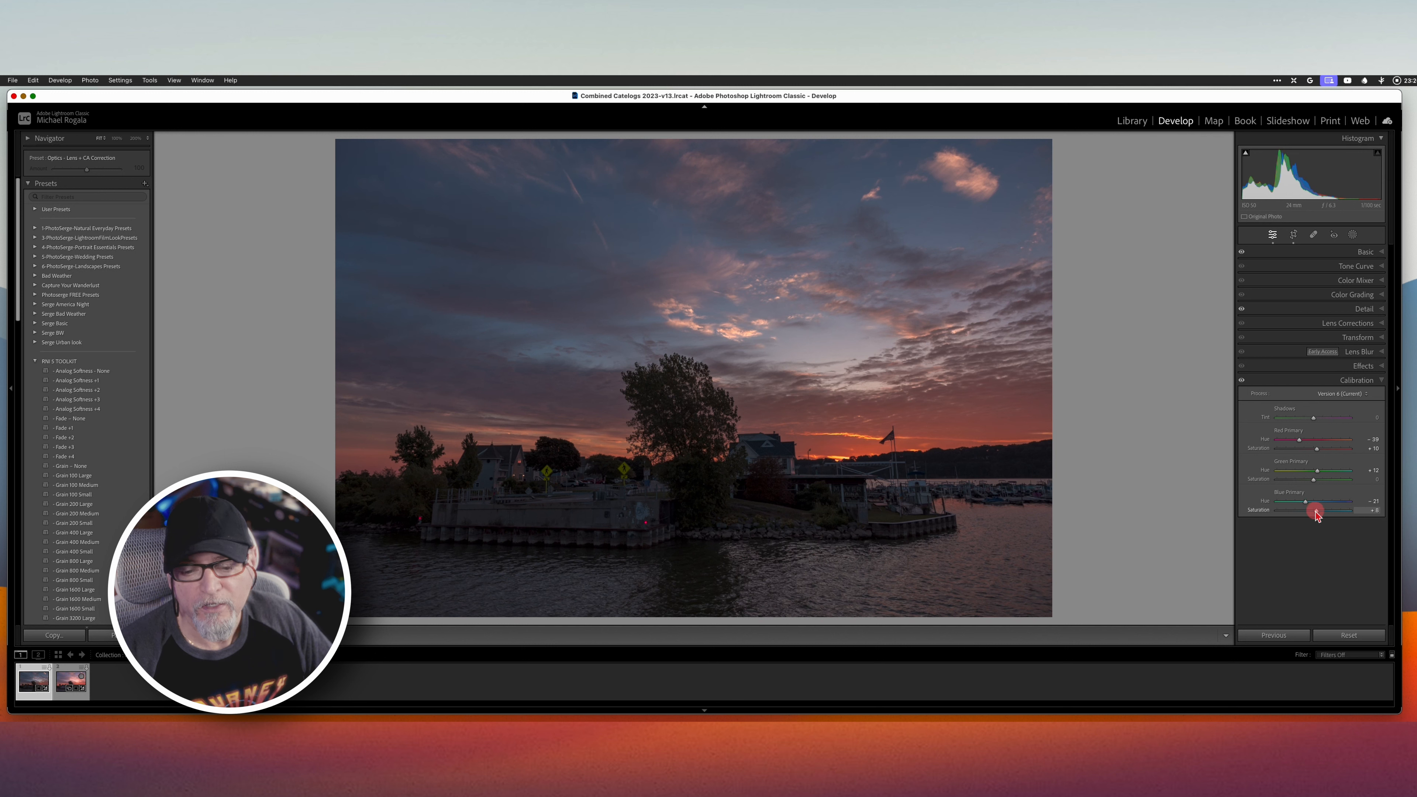
left_click_drag(1318, 513, 1318, 512)
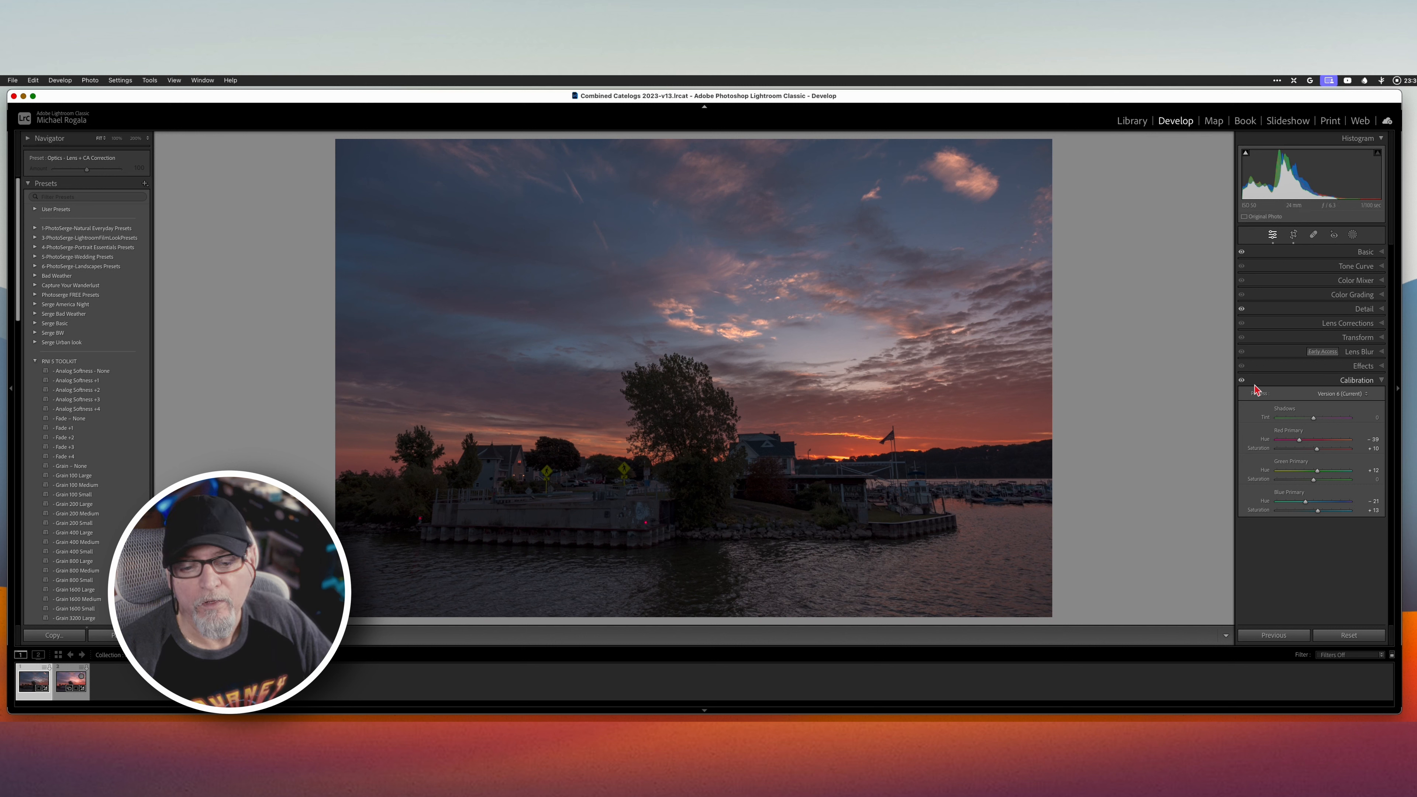
Step: Compare the sunrise photo with and without the Calibration adjustments, leaving them switched on and the section collapsed
left_click(1244, 382)
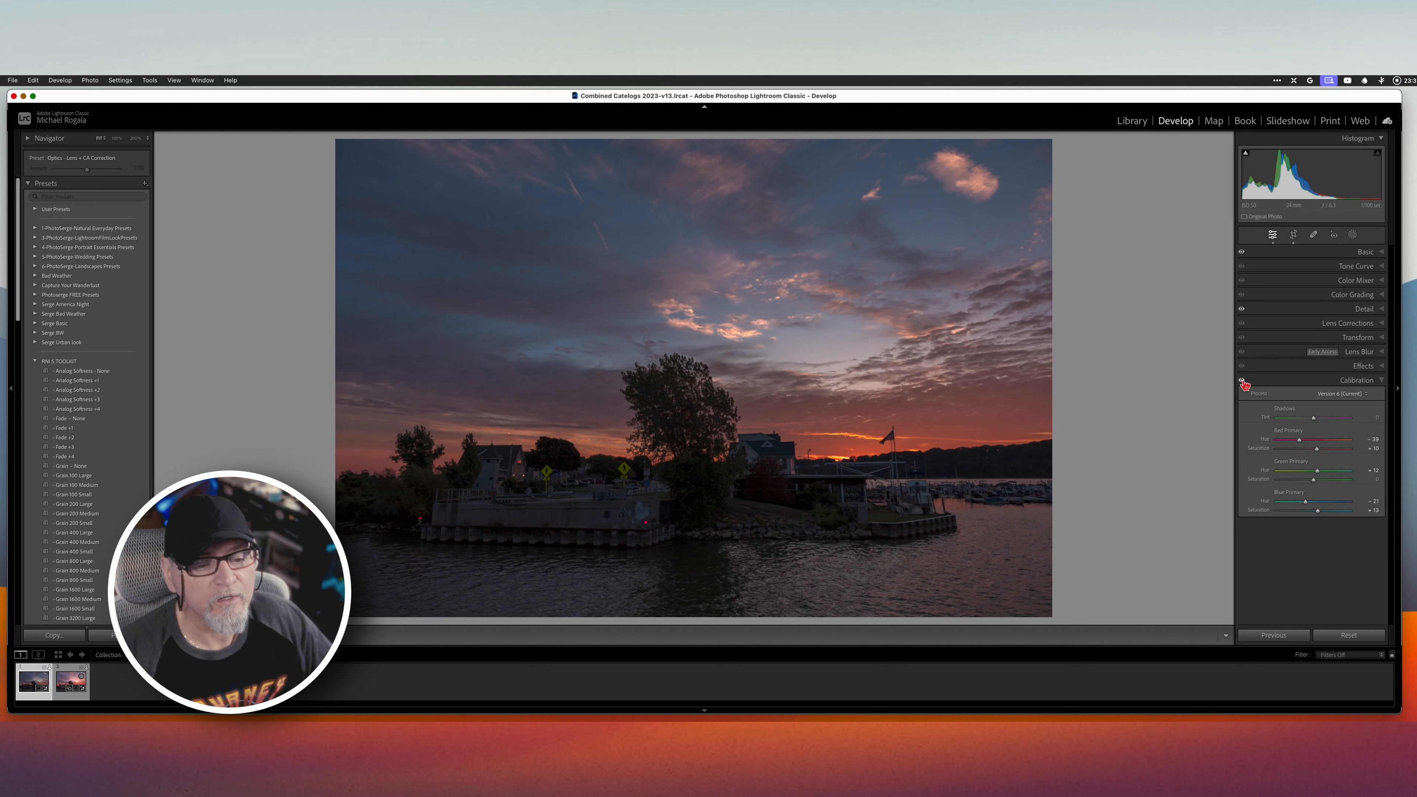
left_click(1243, 382)
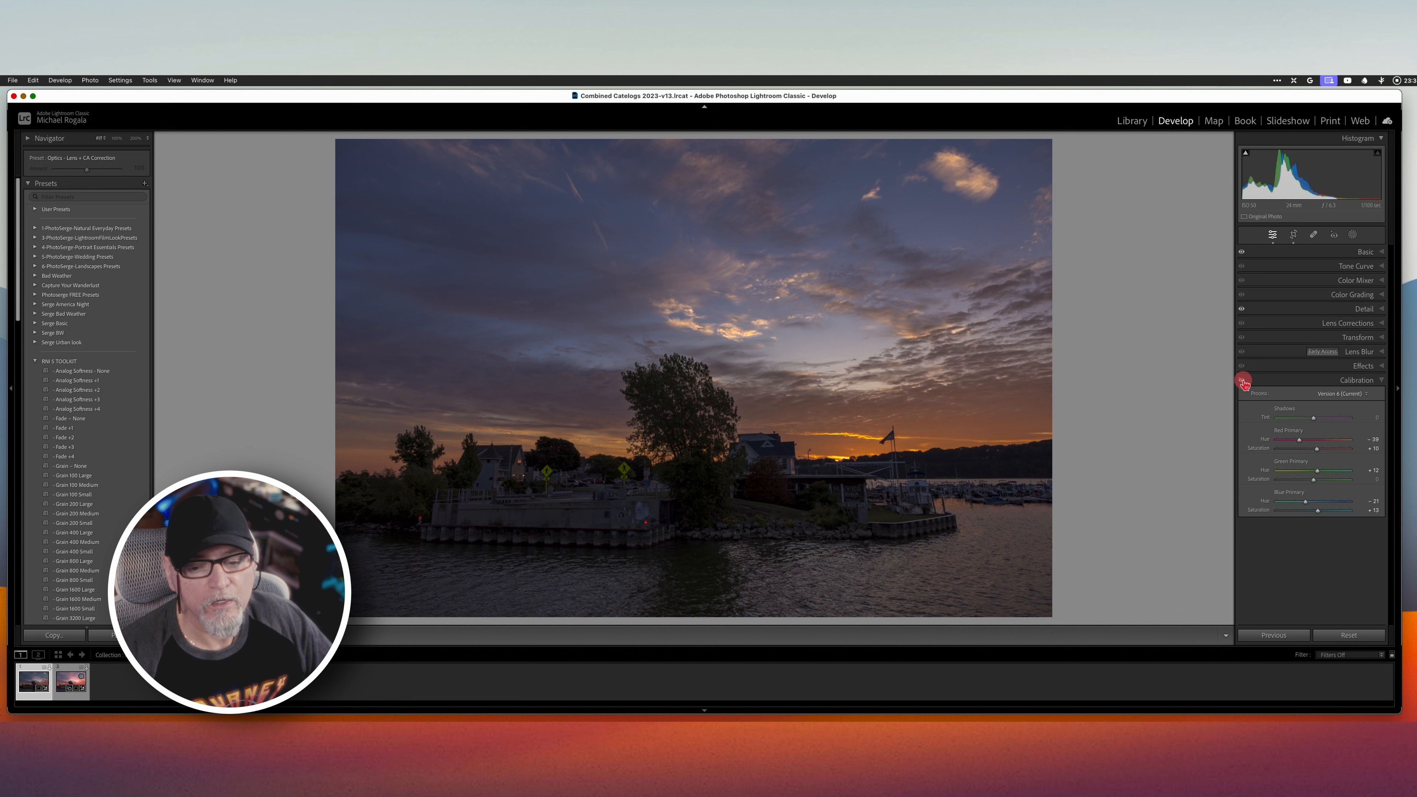
left_click(1243, 382)
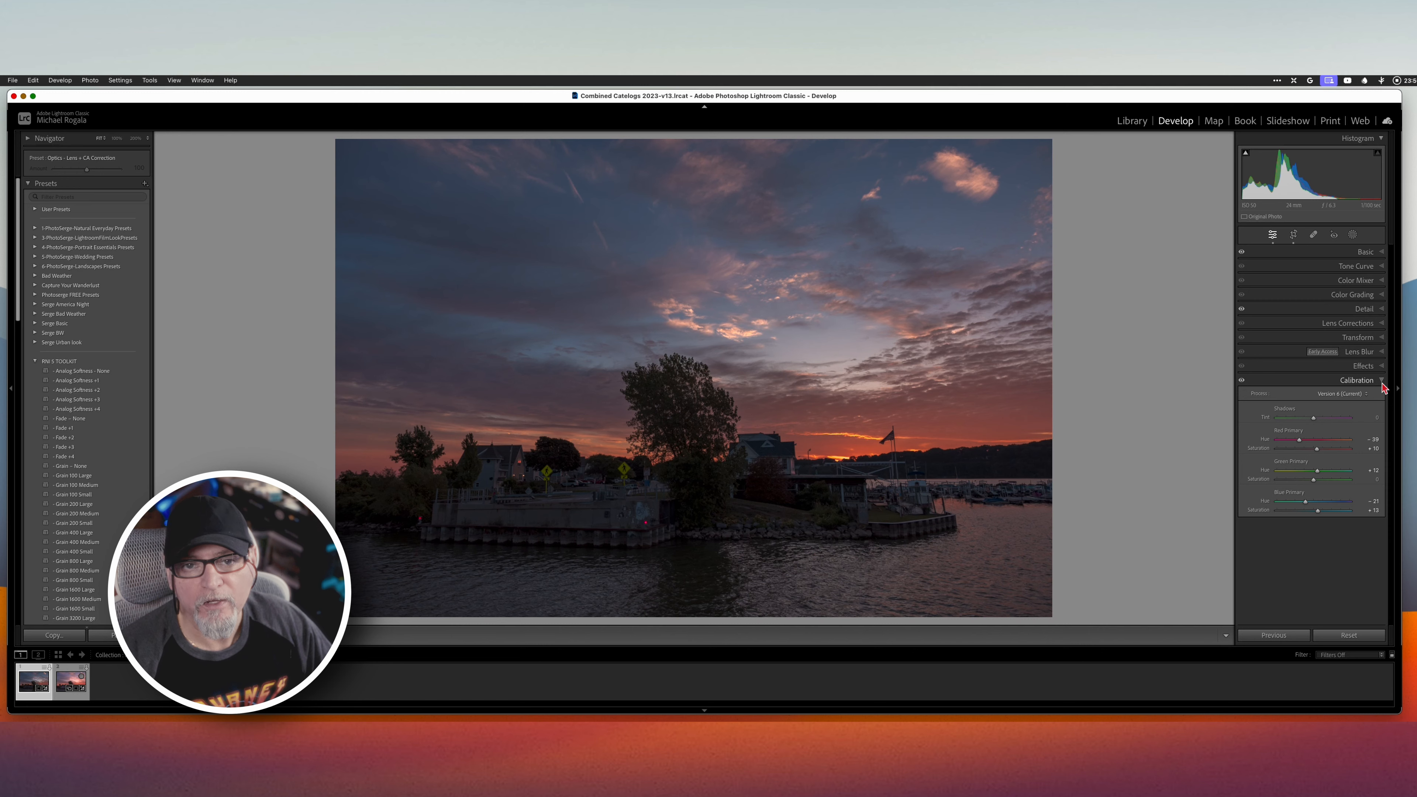
left_click(1368, 382)
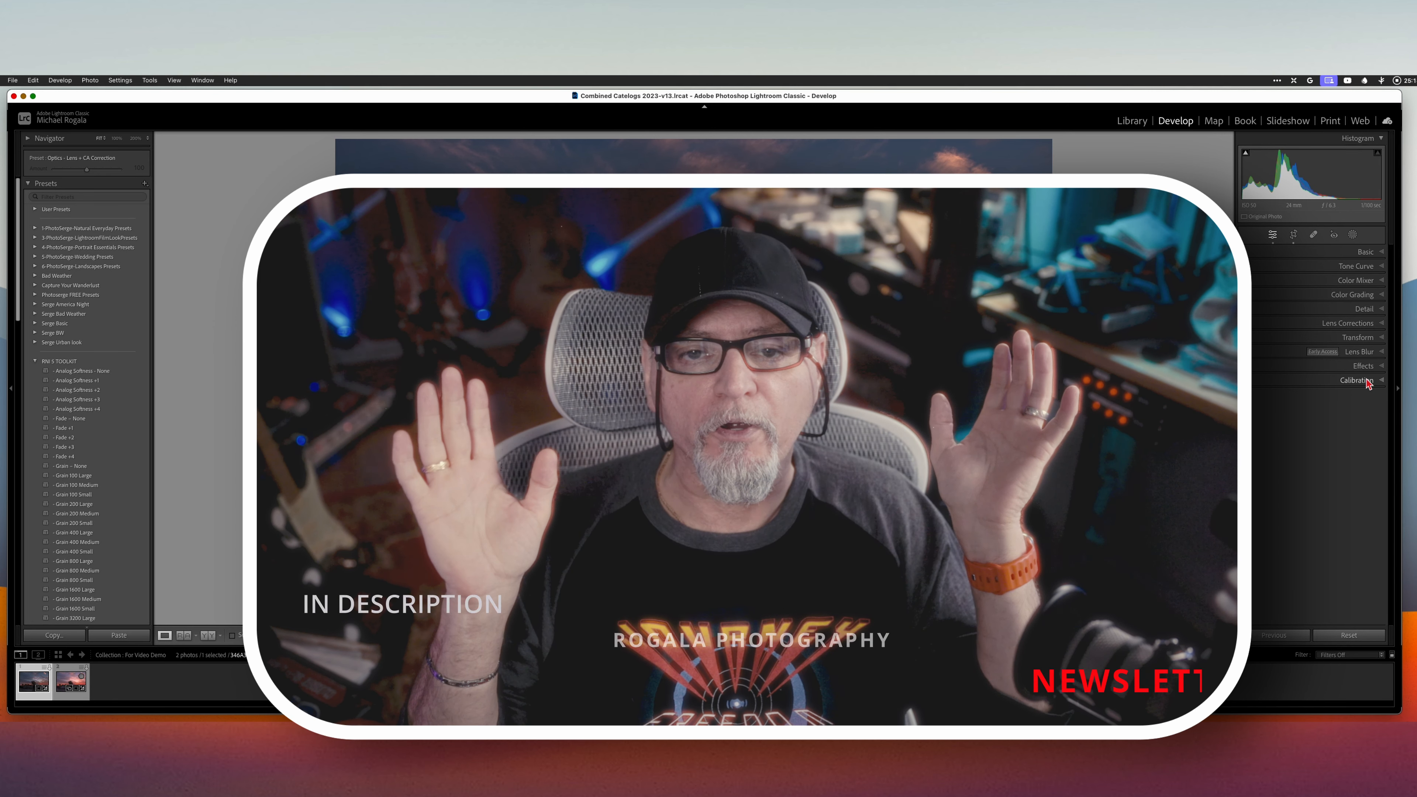
Step: Look through the Color Mixer's HSL settings and sample the reddish sky above the horizon with Point Color
left_click(1379, 281)
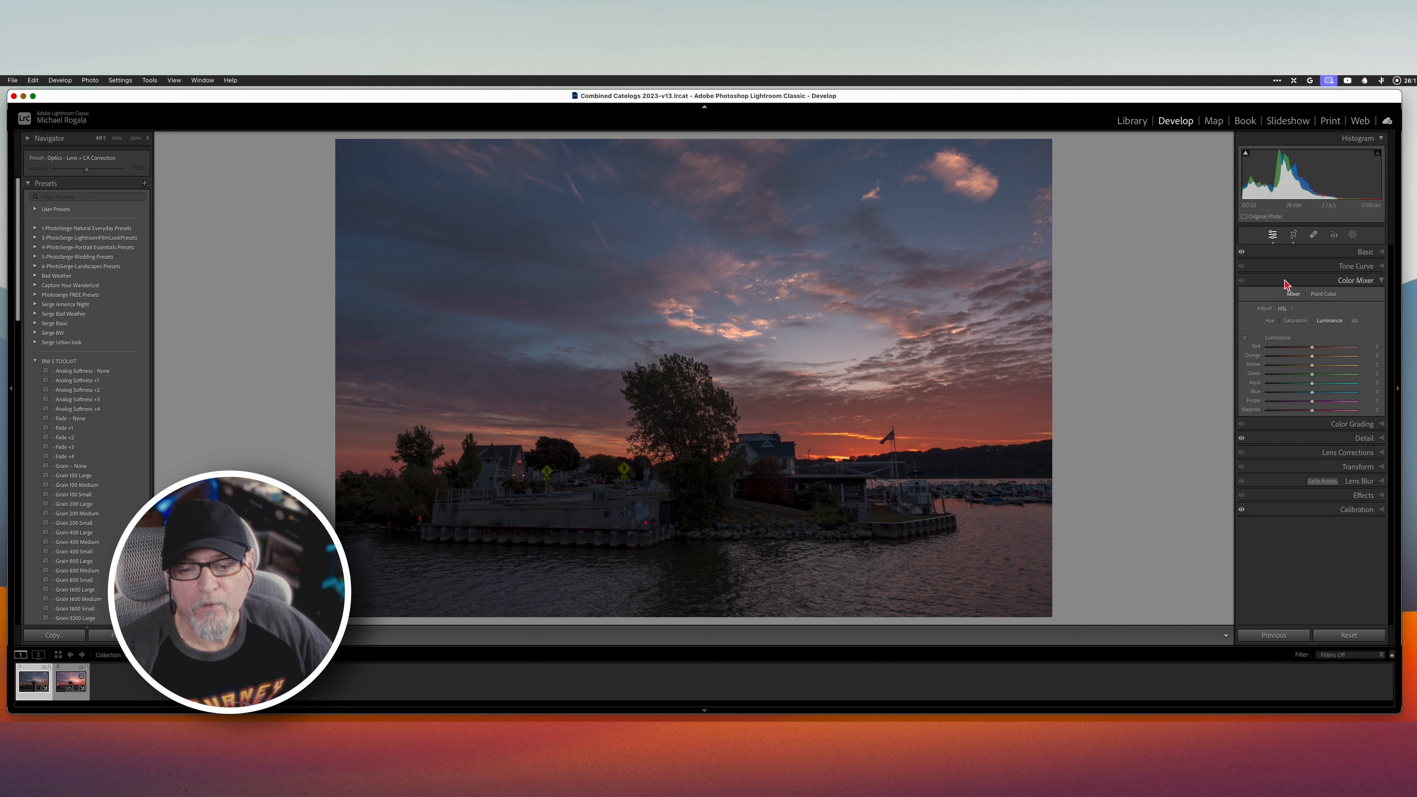
left_click(1271, 322)
left_click(1295, 322)
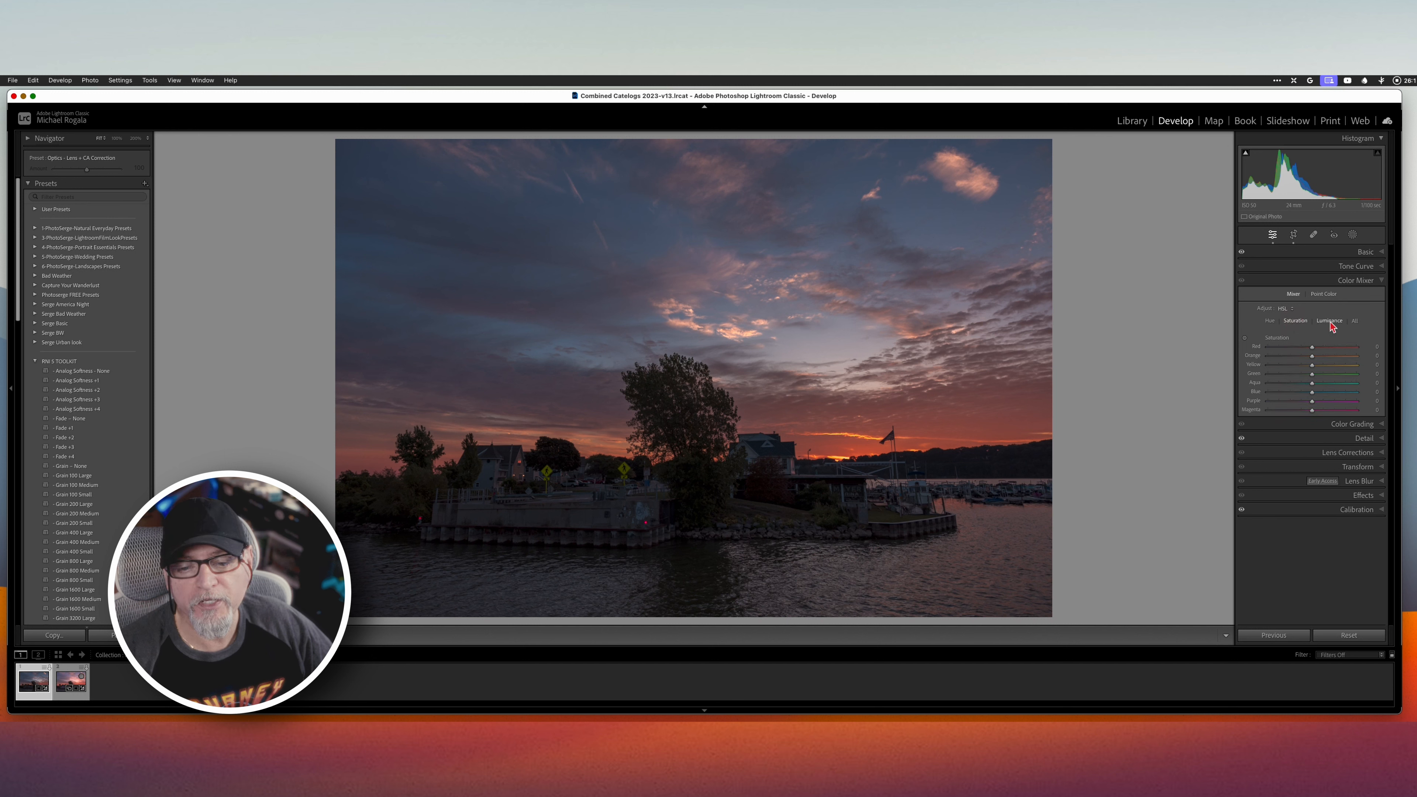
left_click(1333, 323)
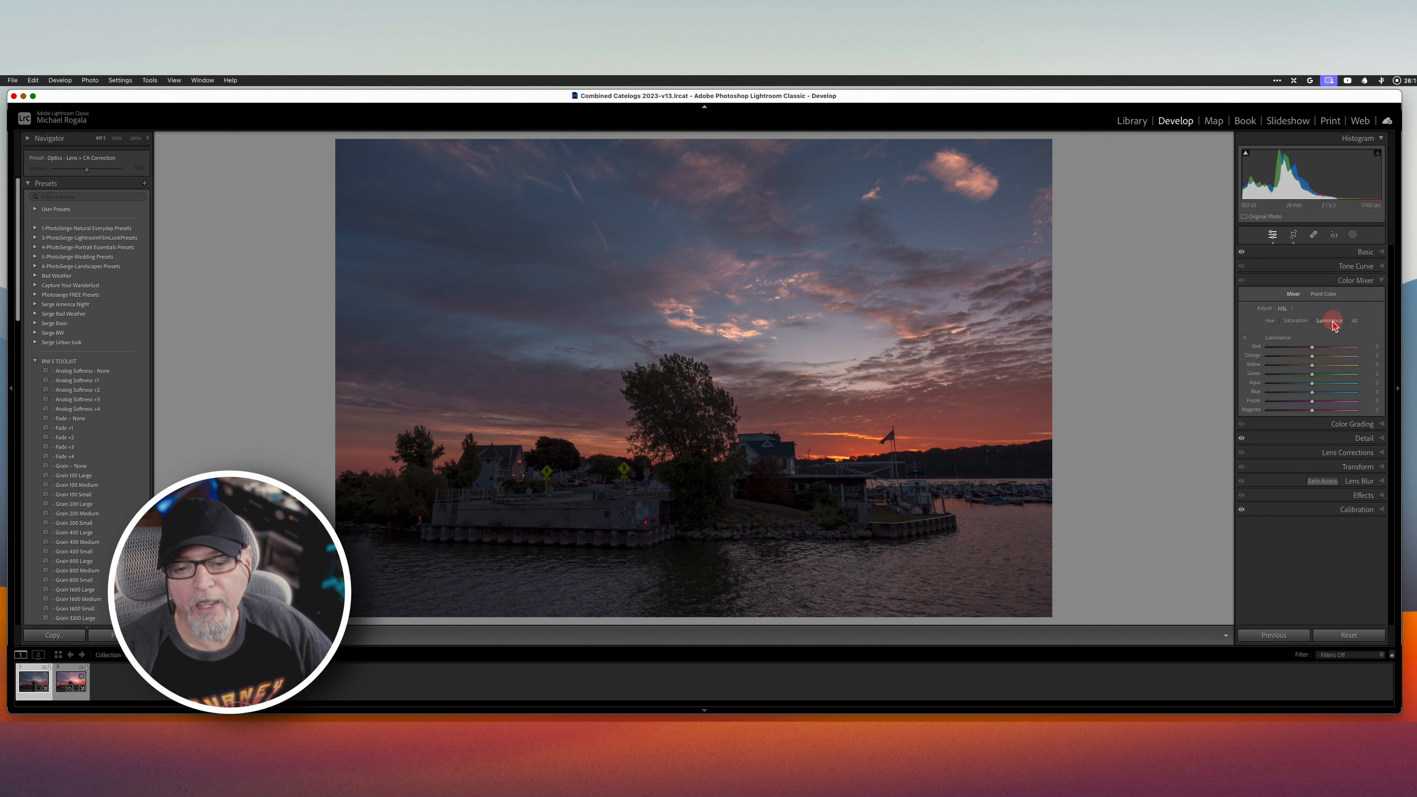
left_click(1296, 321)
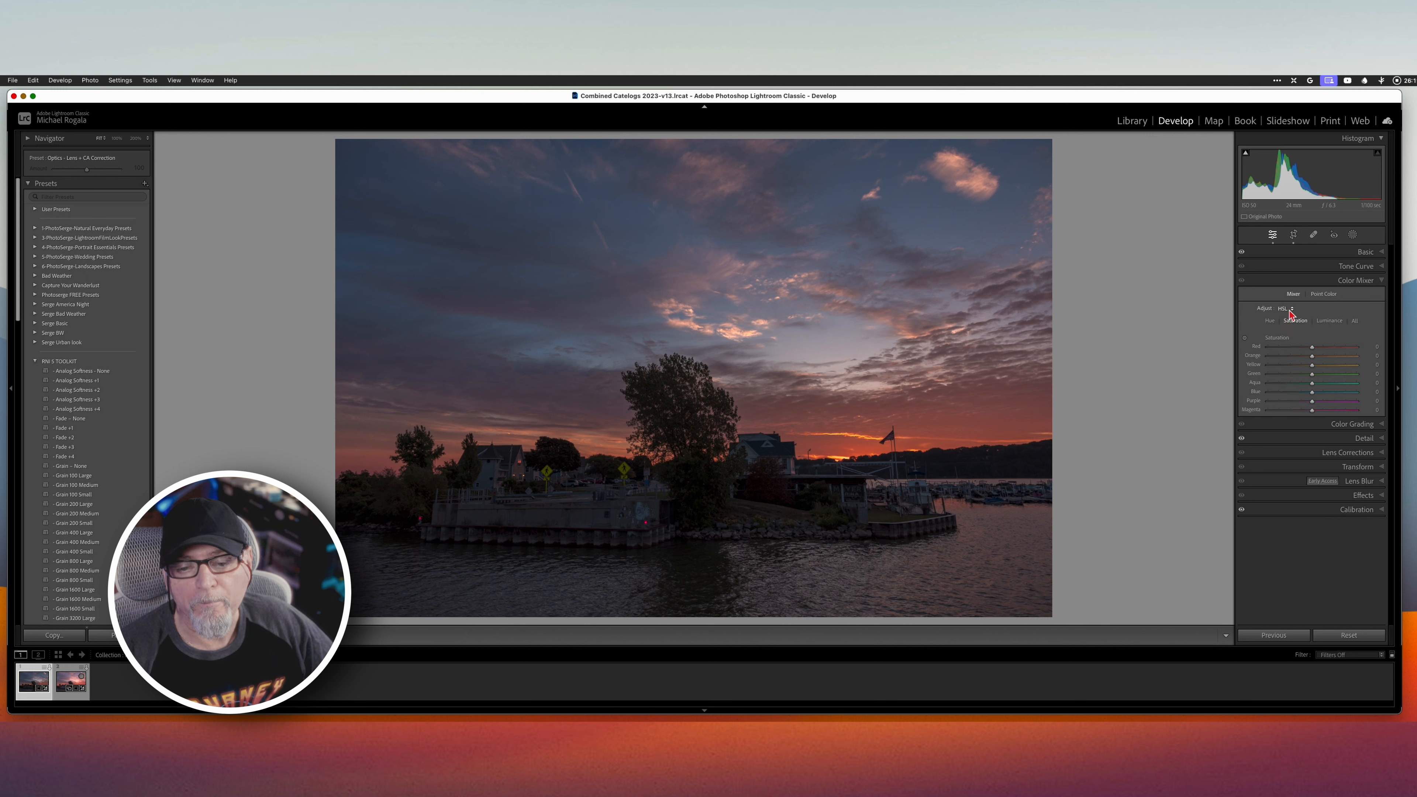
left_click(1325, 296)
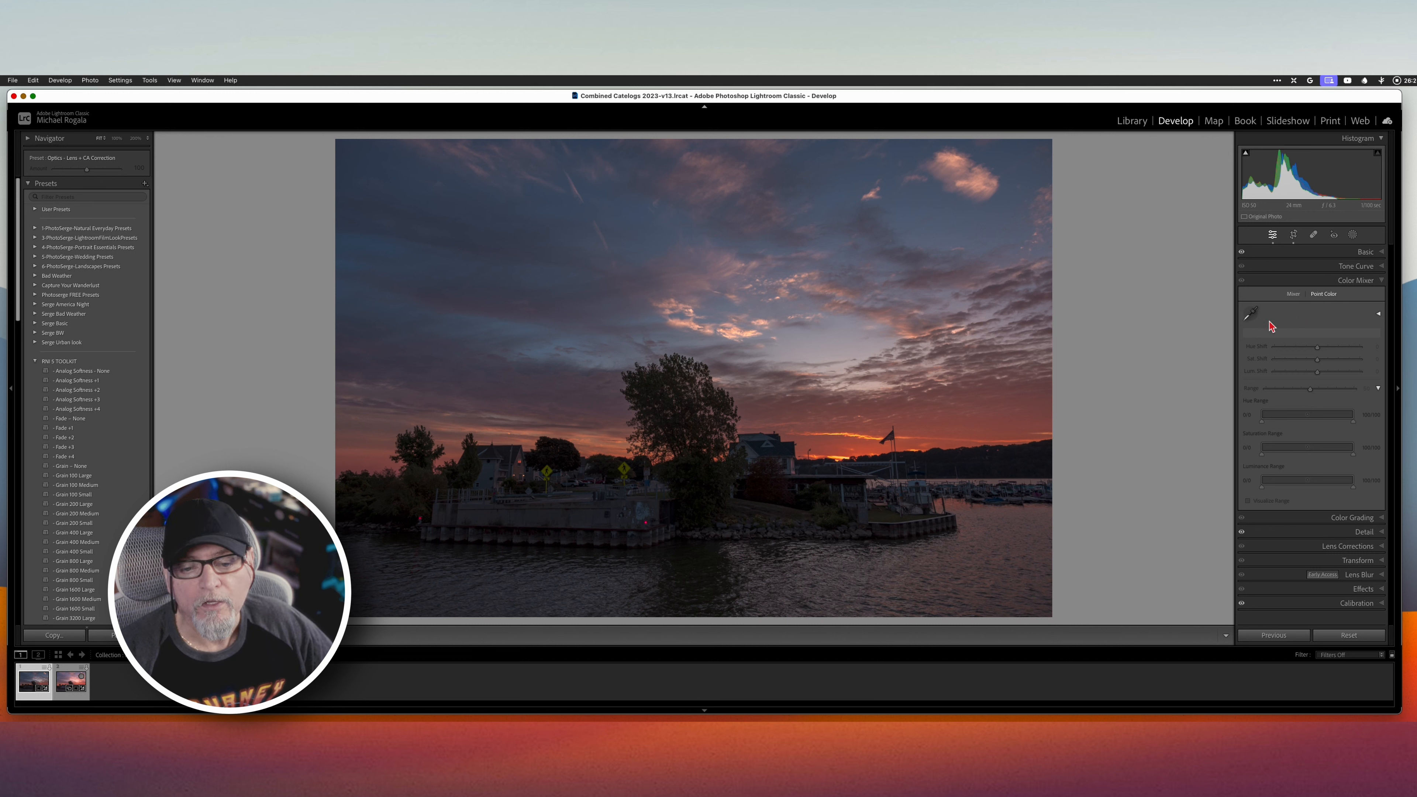
left_click(1253, 317)
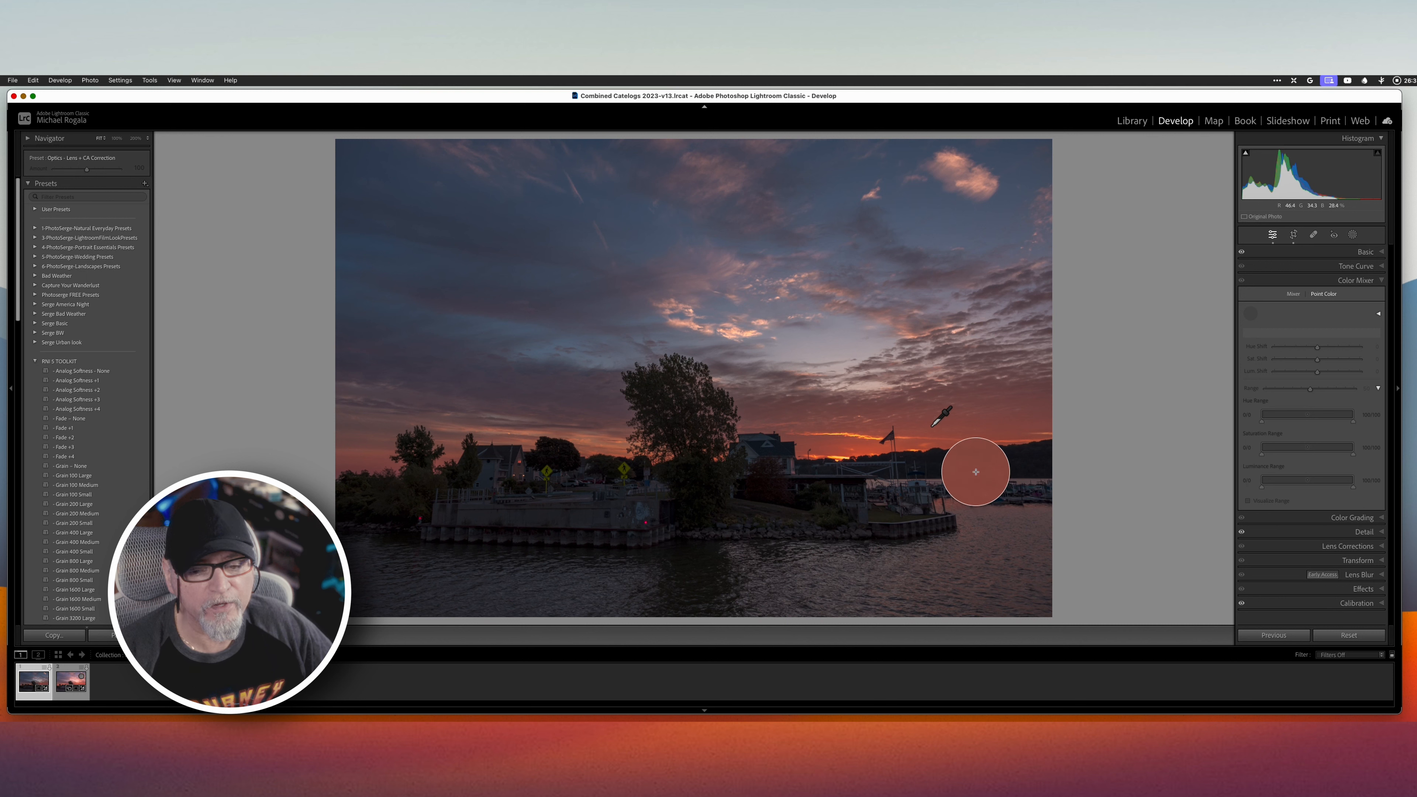
left_click(932, 425)
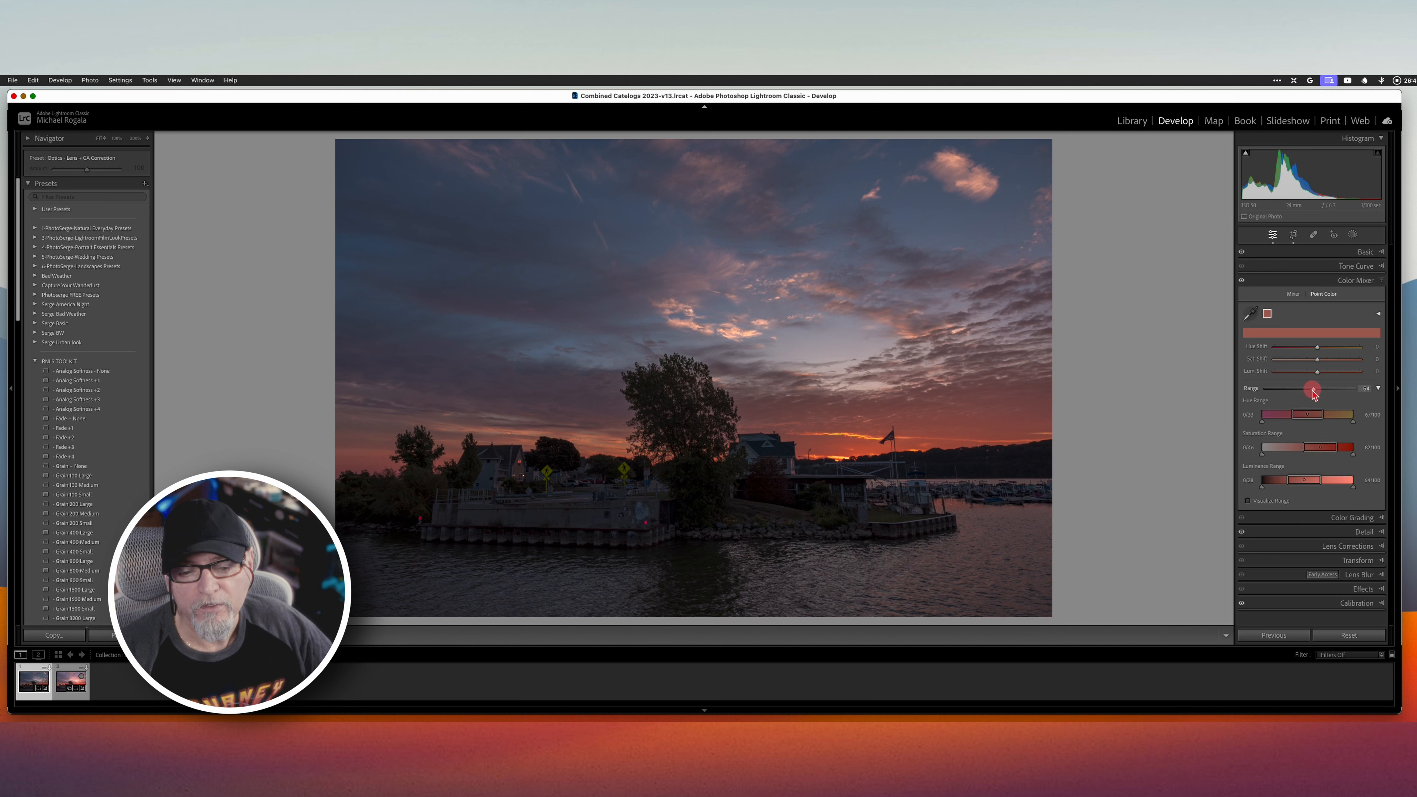
Step: Adjust the sampled sky color to Range about 58, luminance shift about +20, saturation shift about +5 and hue shift about -1
left_click_drag(1311, 390, 1326, 374)
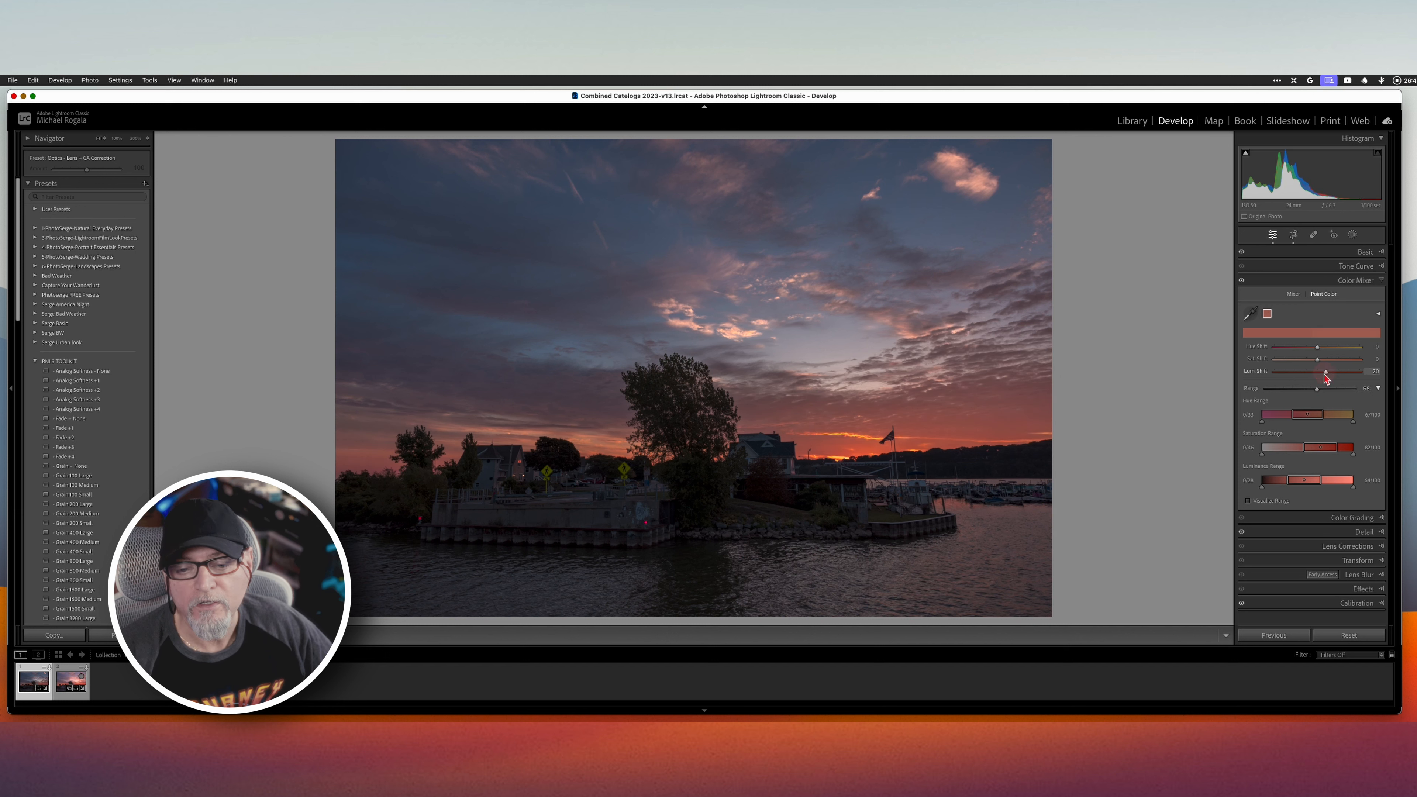
left_click(1318, 361)
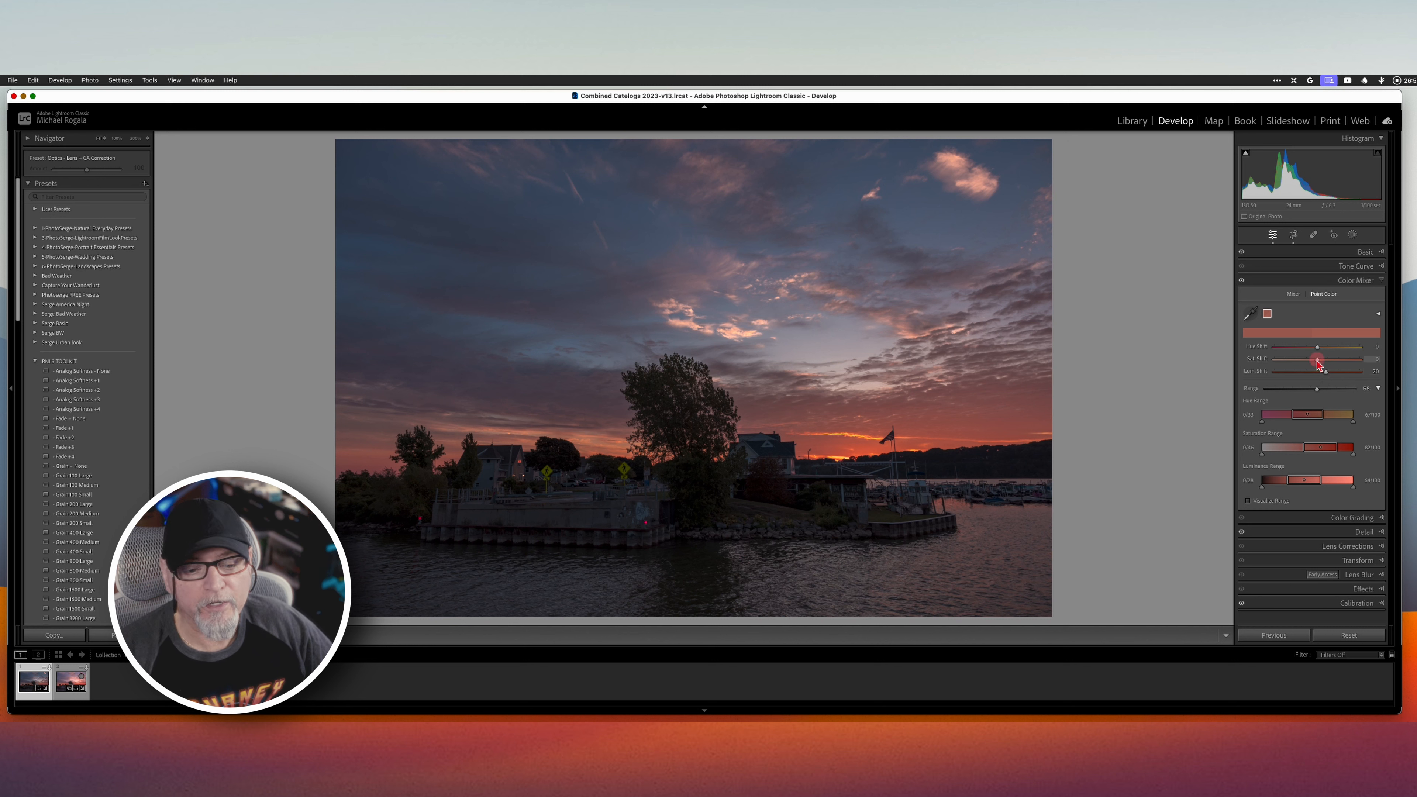
left_click_drag(1318, 363, 1320, 364)
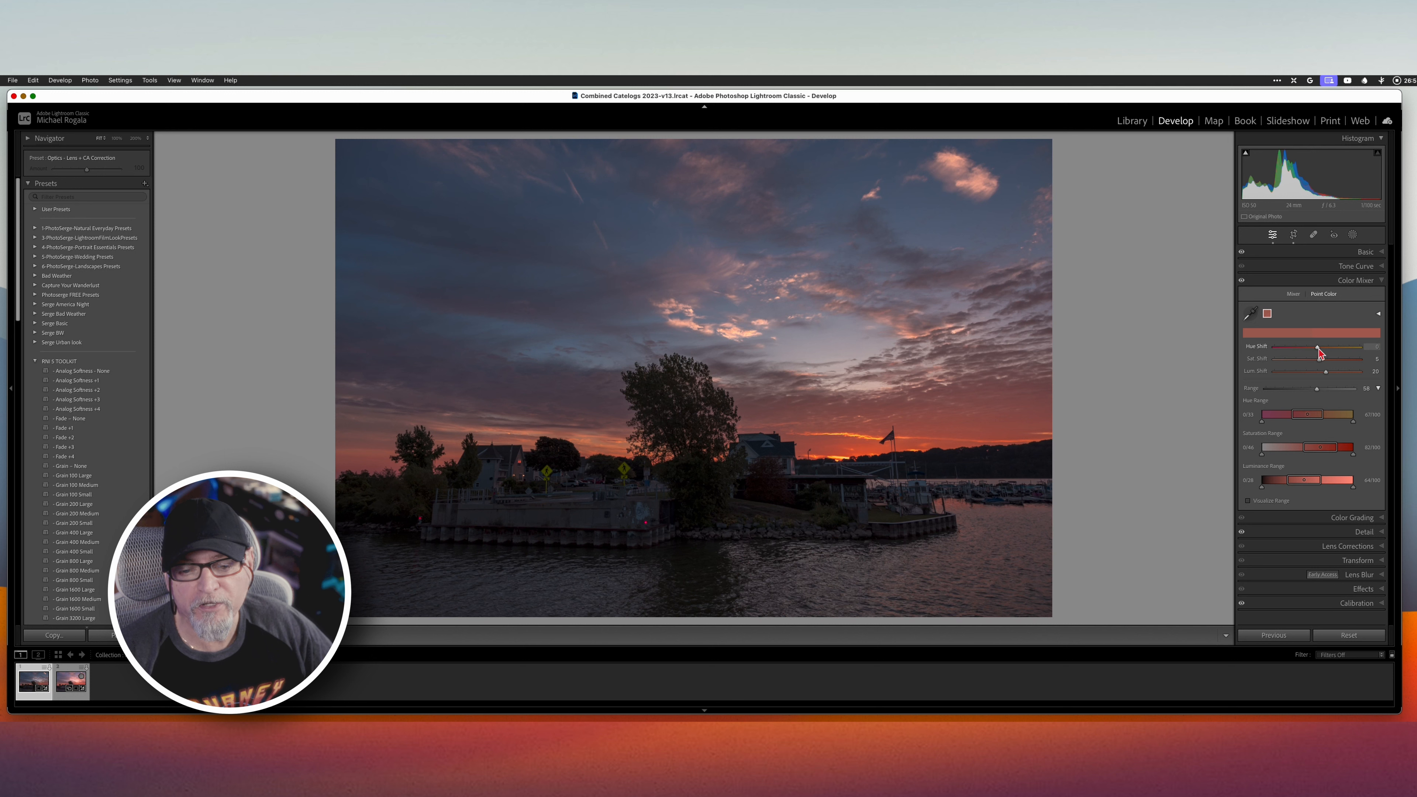
left_click_drag(1318, 349, 1320, 350)
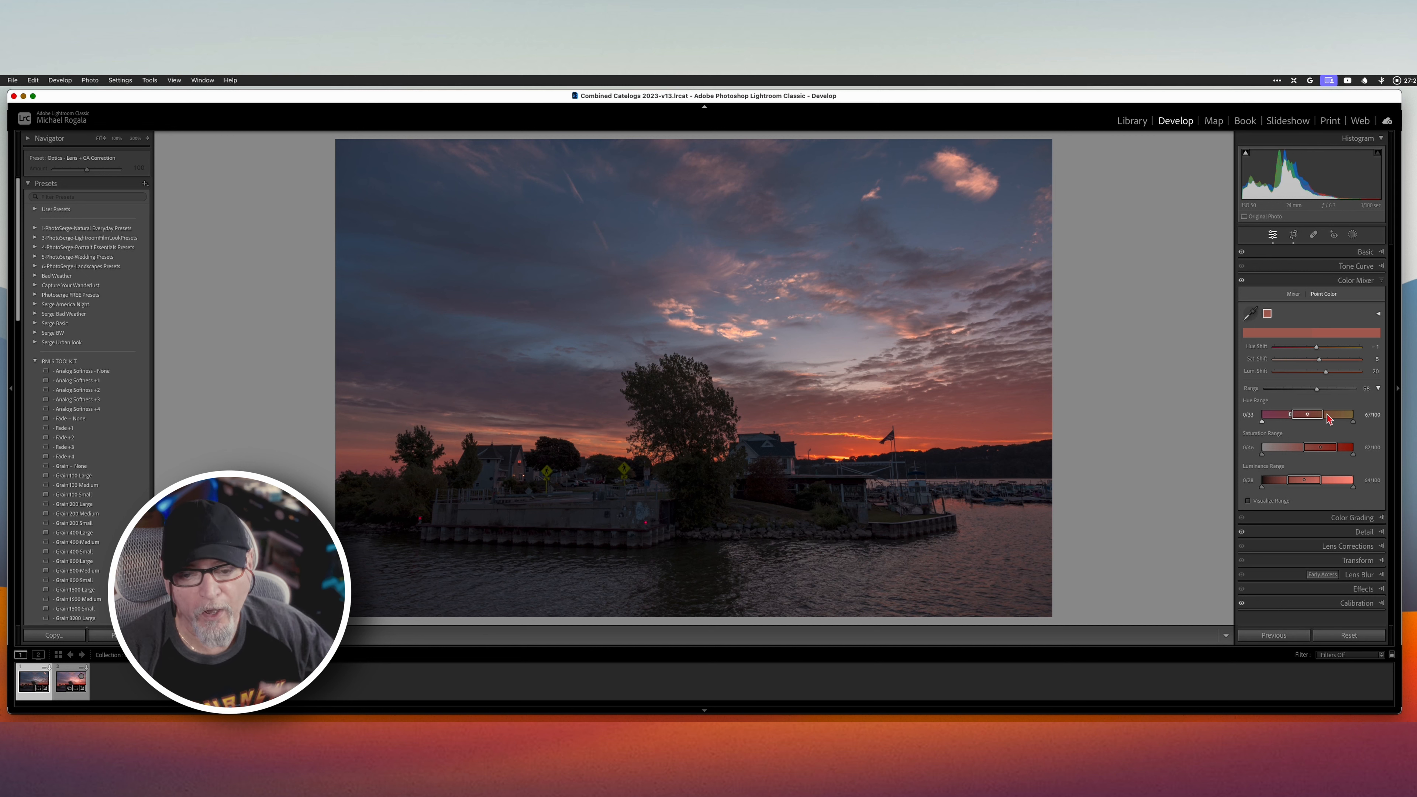
left_click(1278, 280)
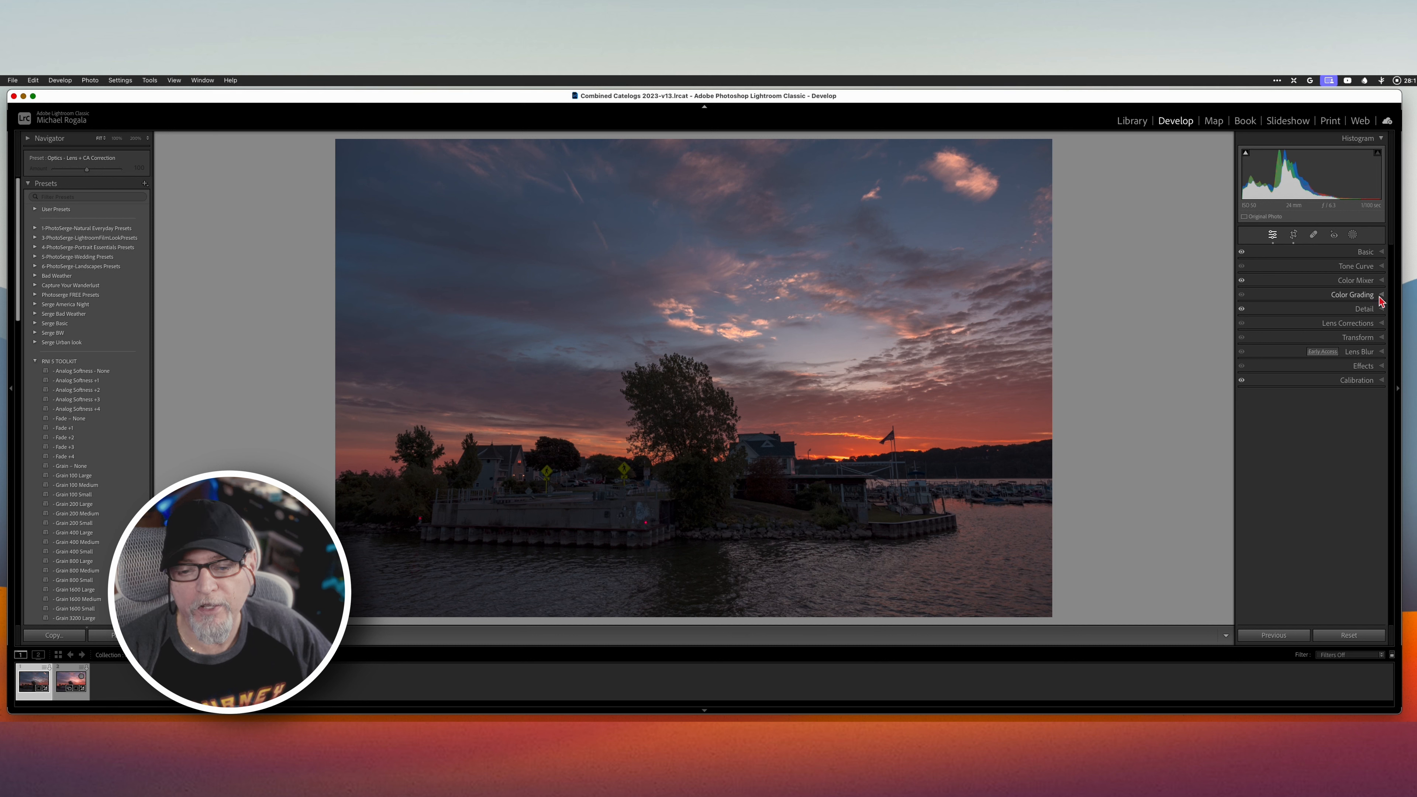
Step: Grade the highlights in Color Grading with Hue about 28, Saturation about 16 and Luminance about +81
left_click(1381, 299)
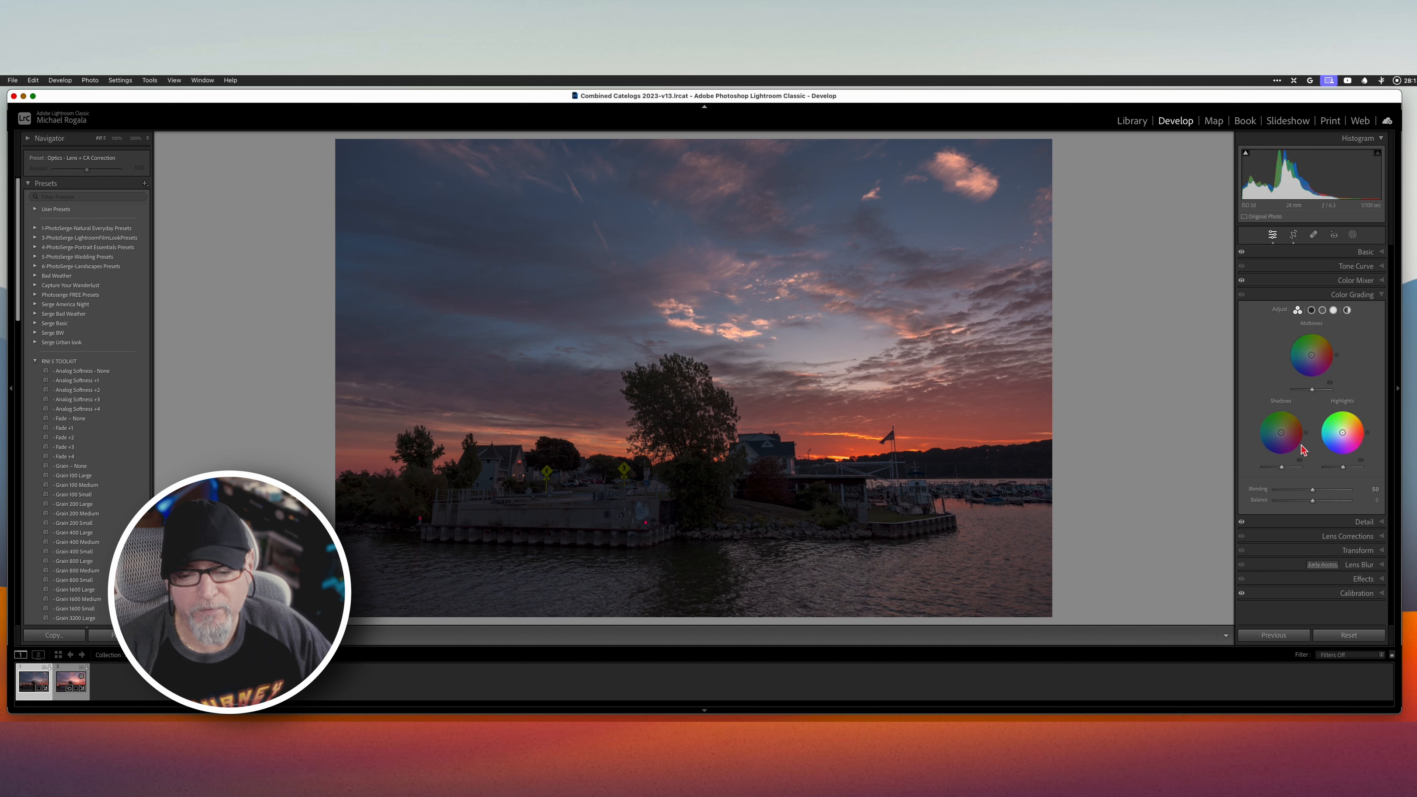
left_click(1312, 311)
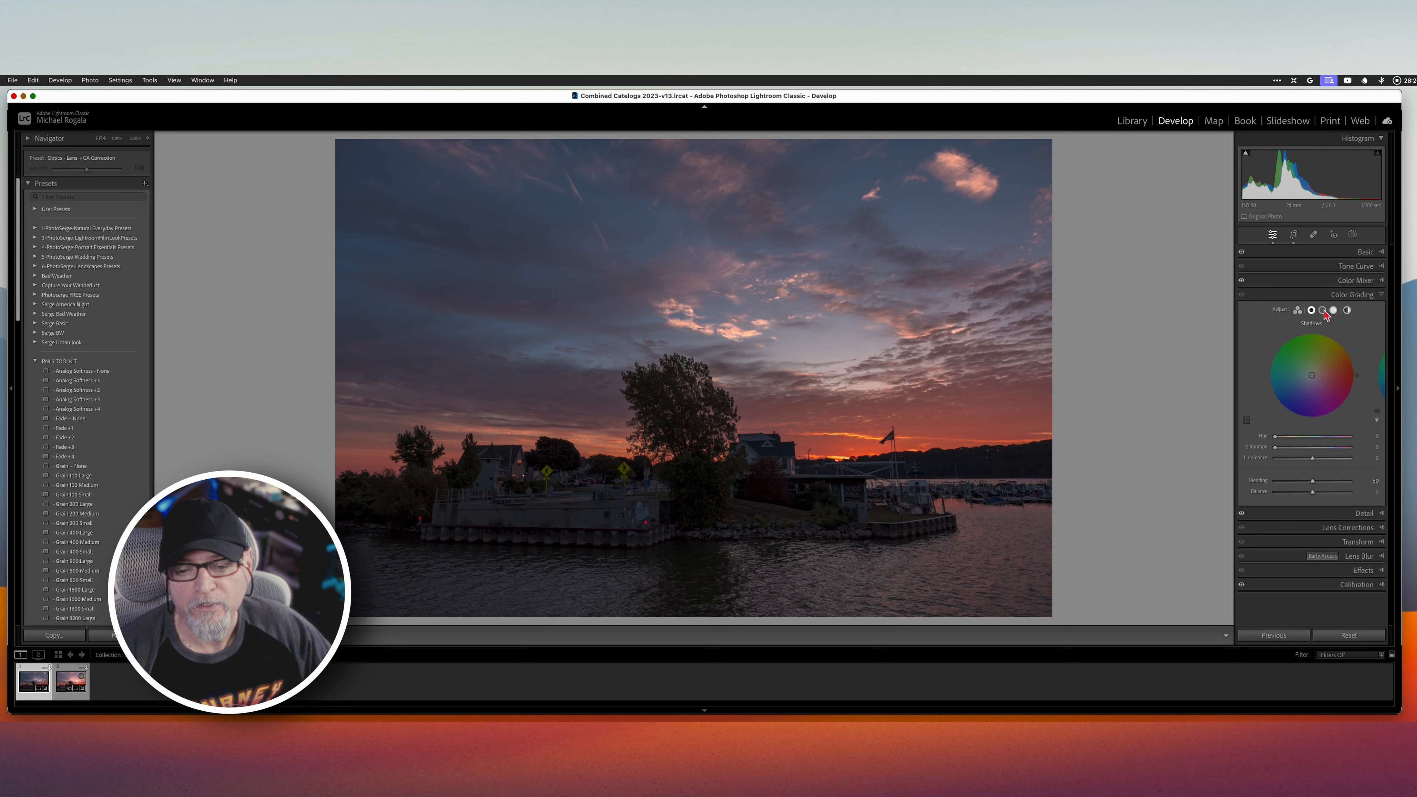
left_click(1323, 311)
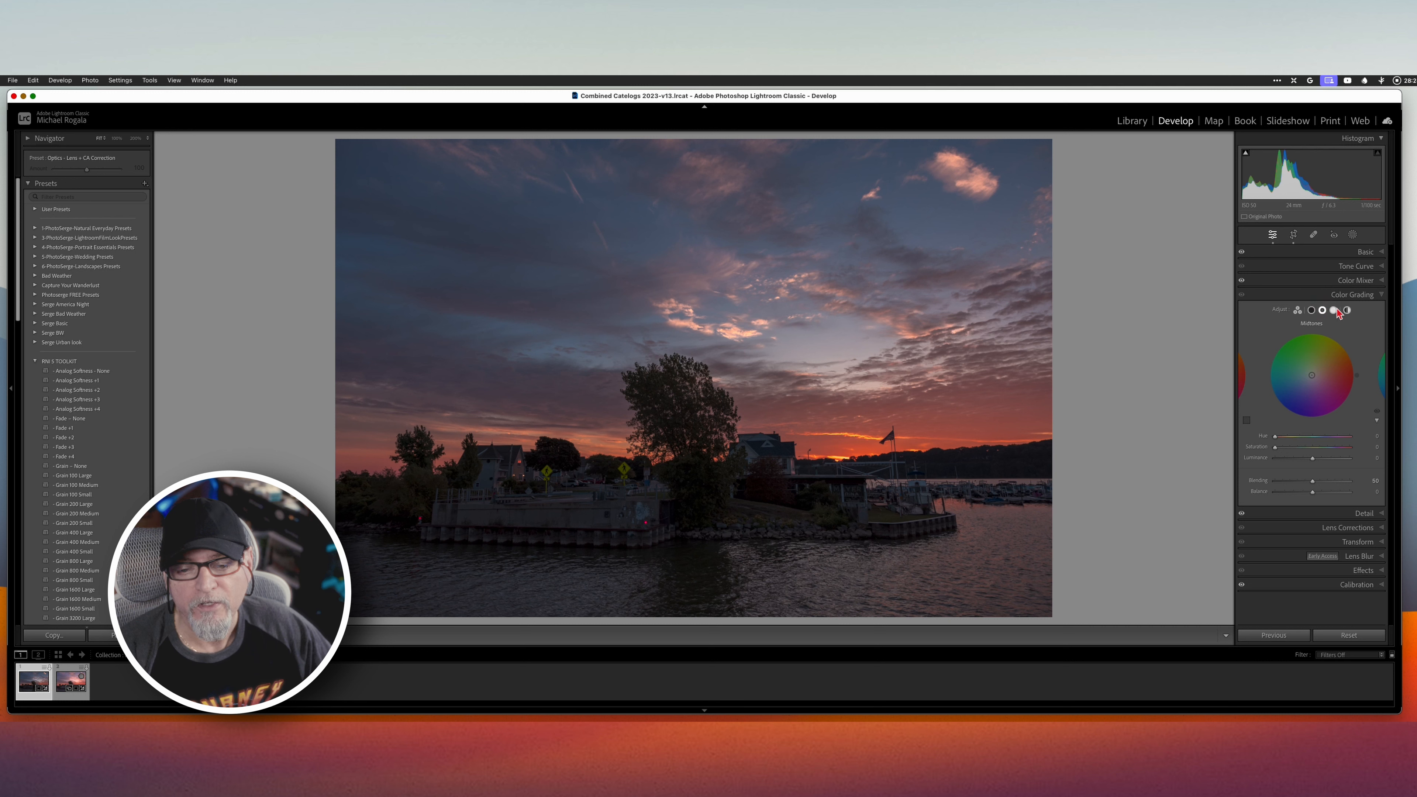
left_click(1335, 311)
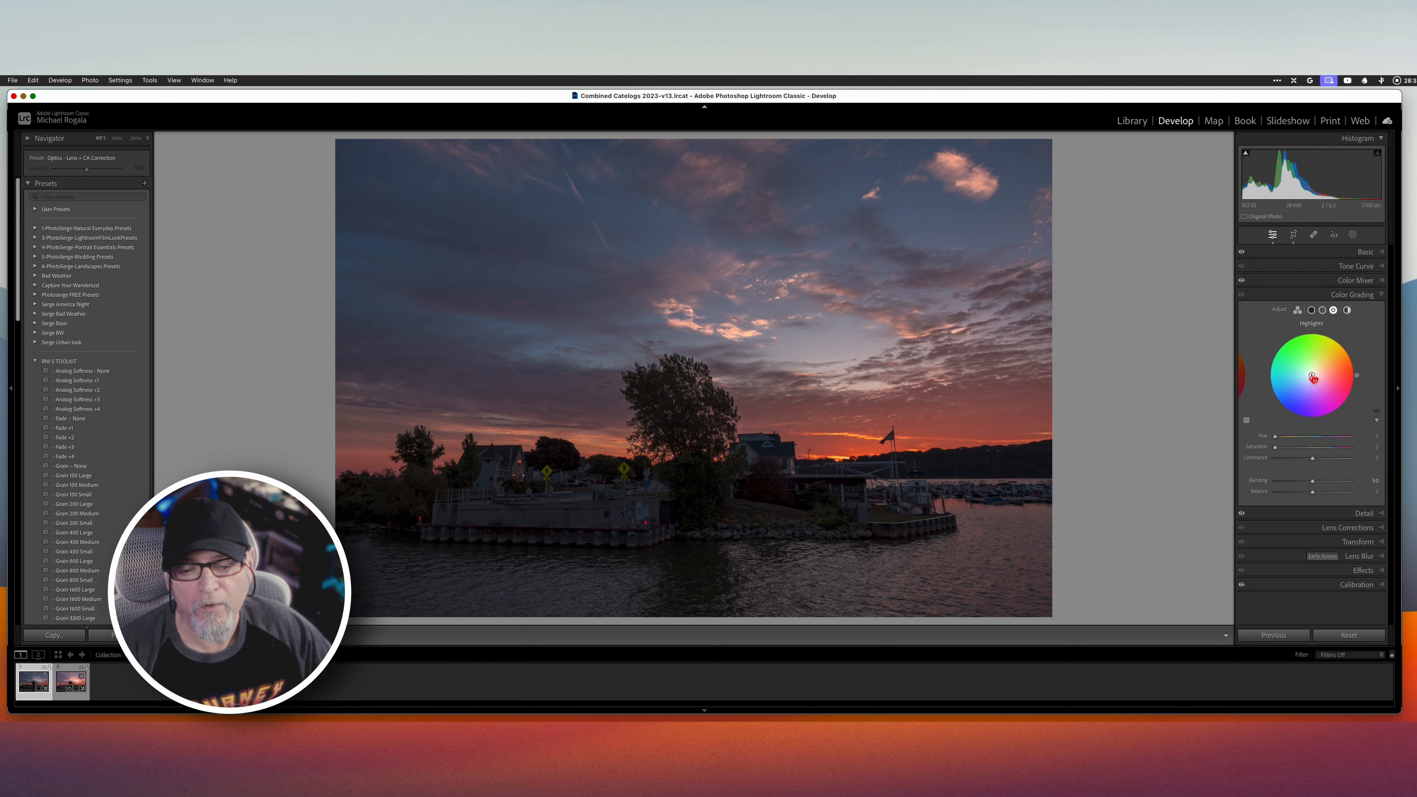
left_click_drag(1313, 379, 1315, 374)
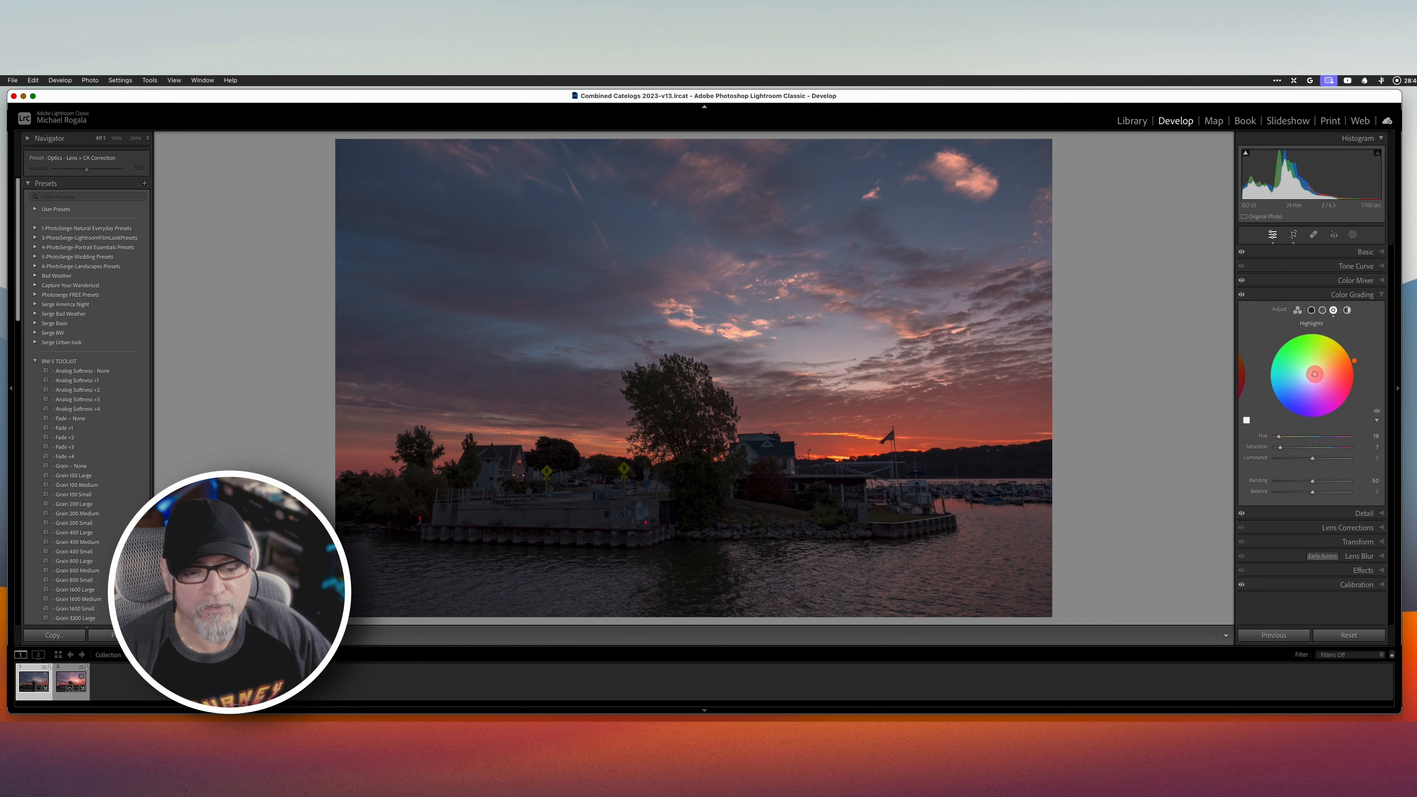
left_click_drag(1314, 373, 1312, 375)
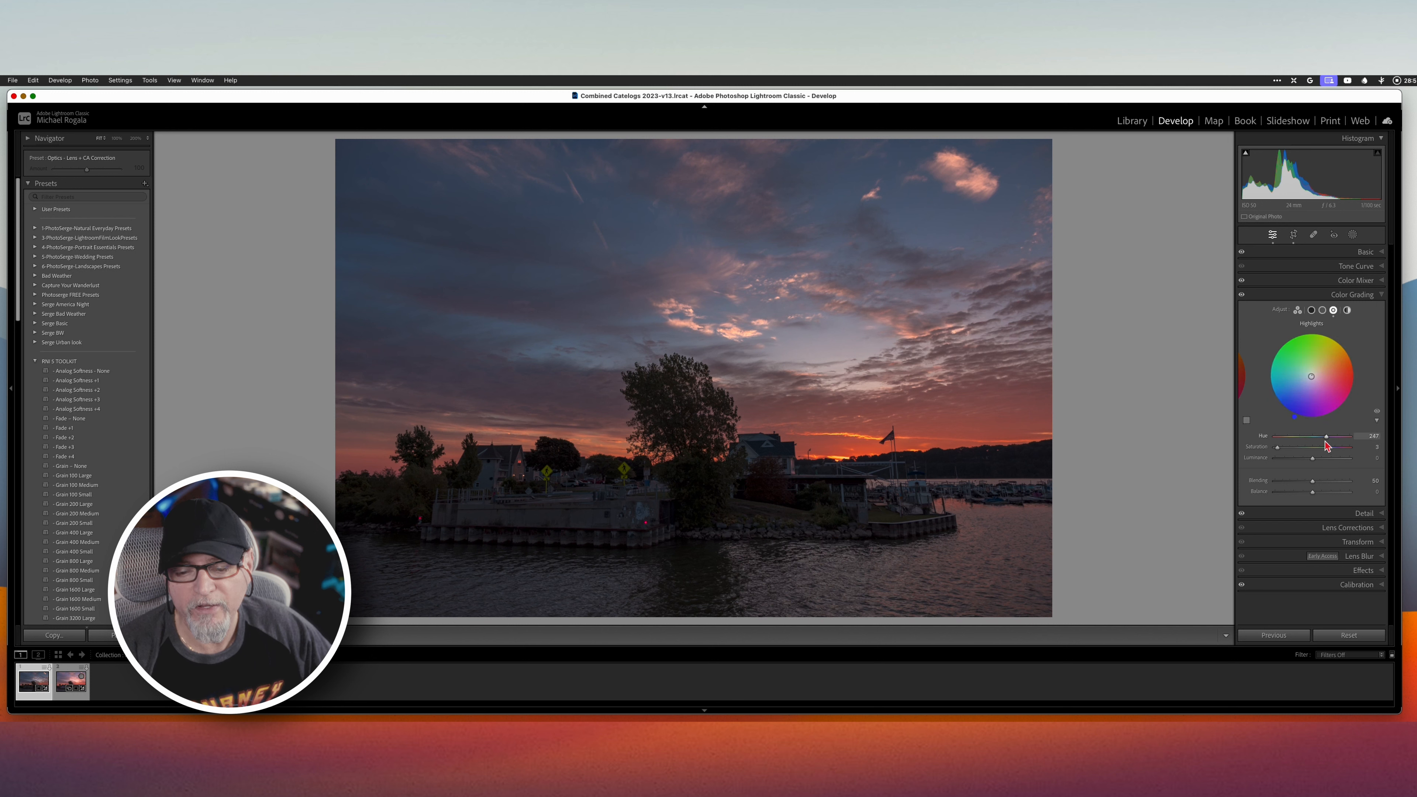
left_click_drag(1328, 437, 1282, 442)
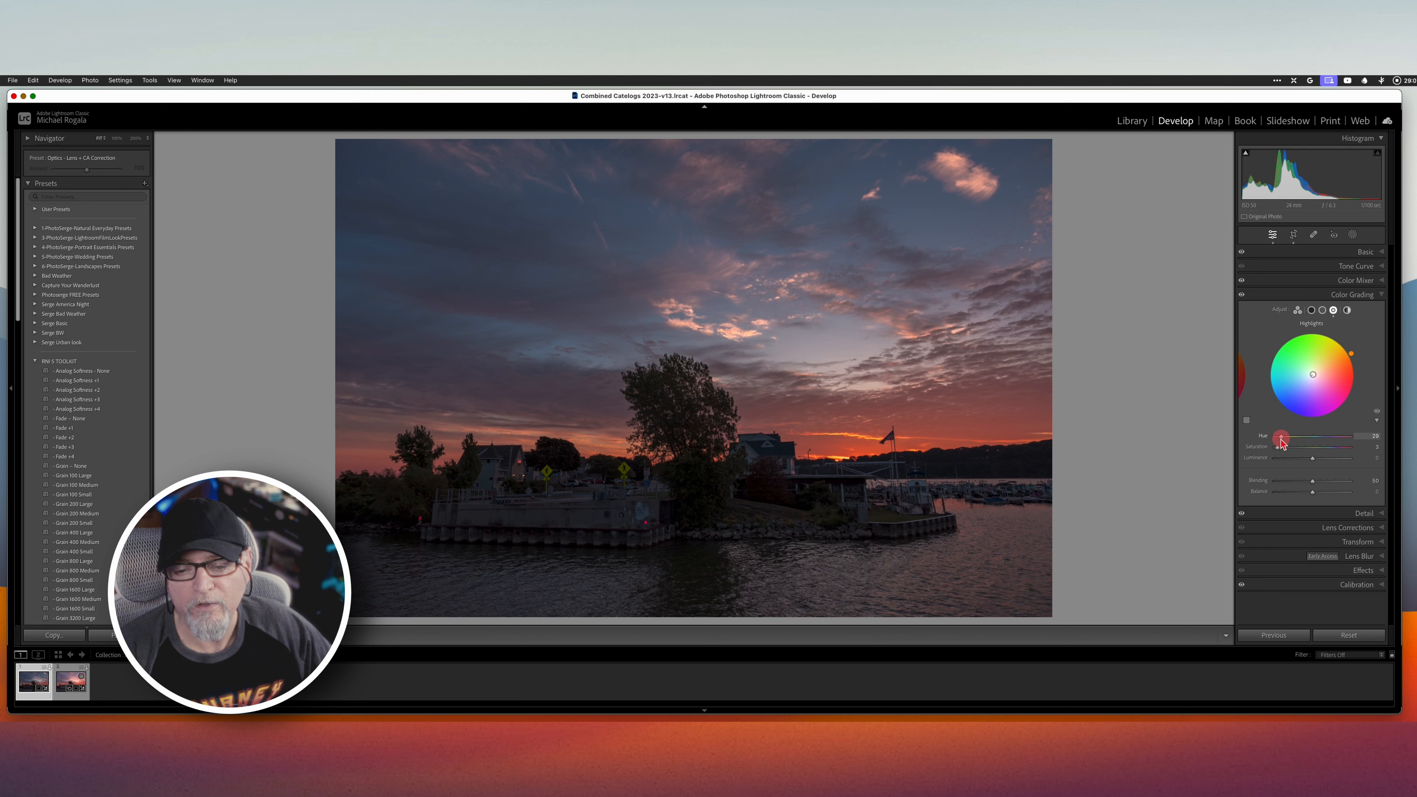
mouse_move(1282, 440)
left_mouse_down()
mouse_move(1306, 446)
mouse_move(1288, 450)
left_mouse_up()
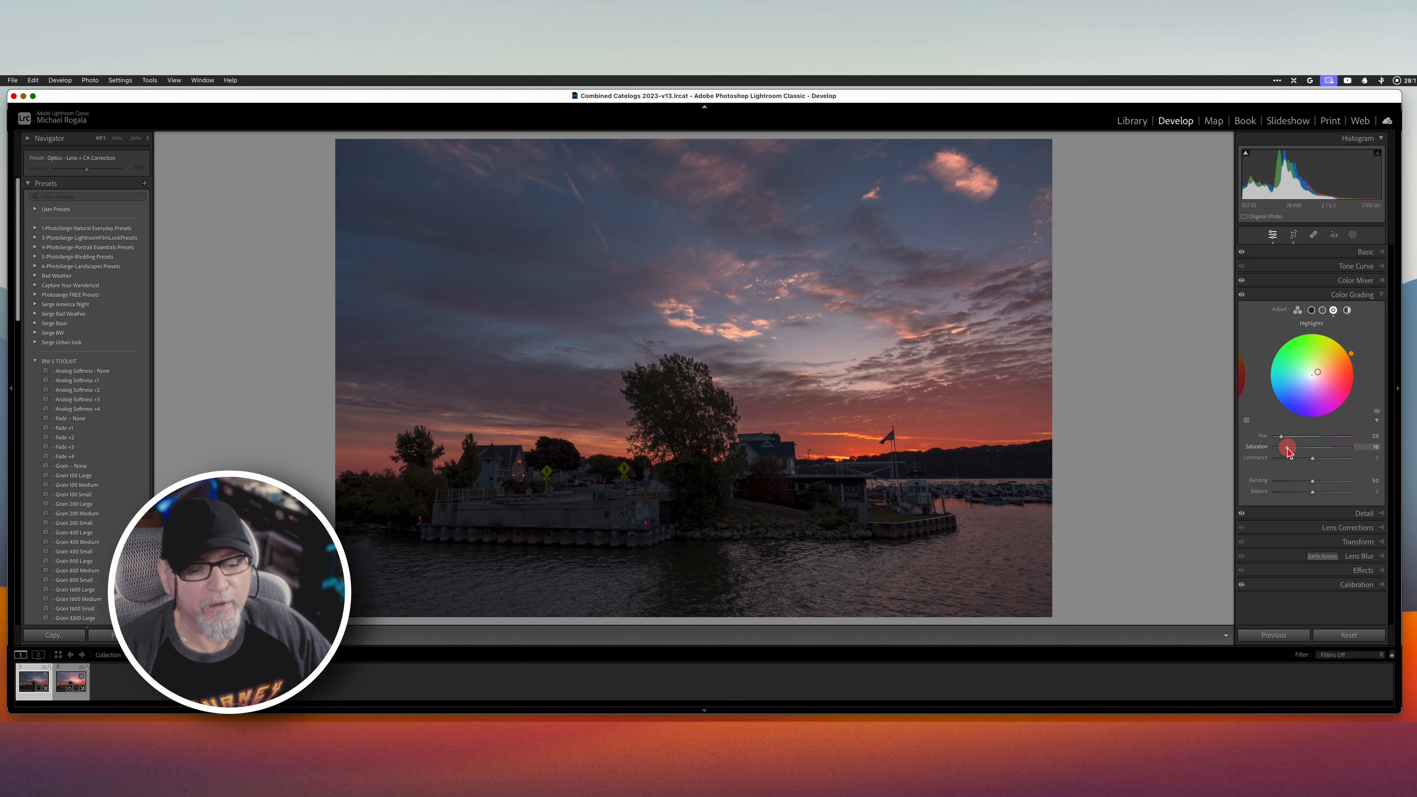
left_click_drag(1313, 458, 1345, 456)
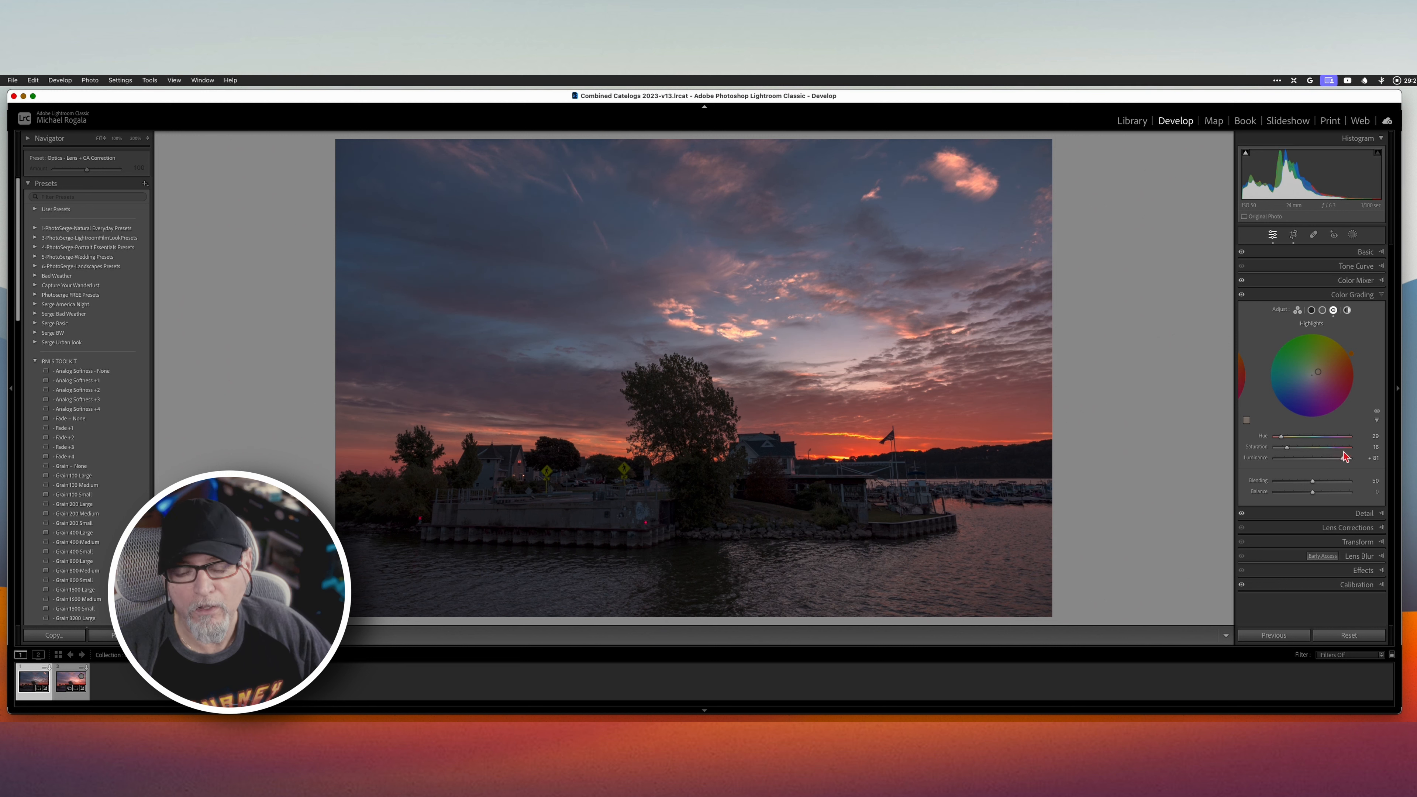
Step: Tint the shadows blue in Color Grading with Hue about 223, Saturation about 13 and Luminance about +11
left_click(1312, 311)
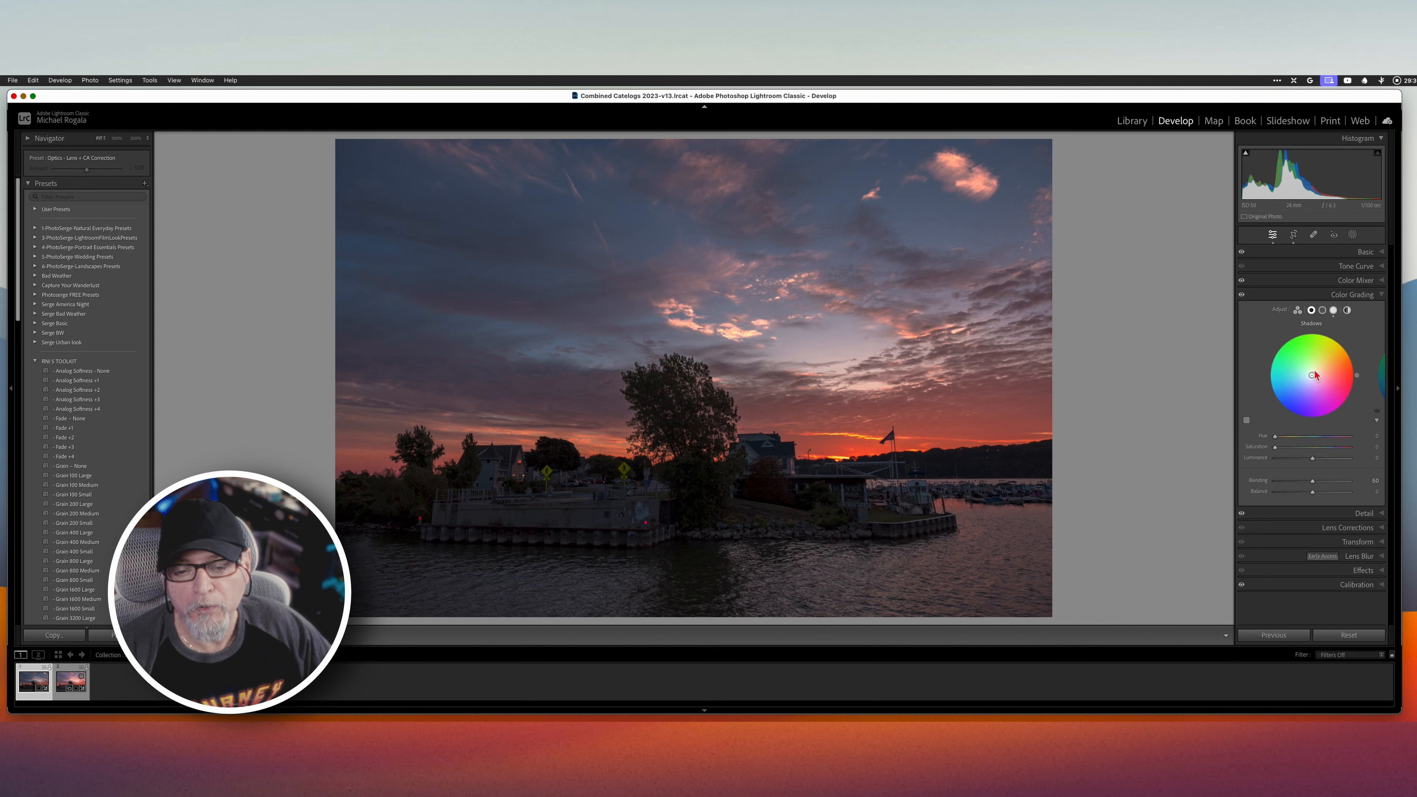
left_click_drag(1314, 377, 1308, 378)
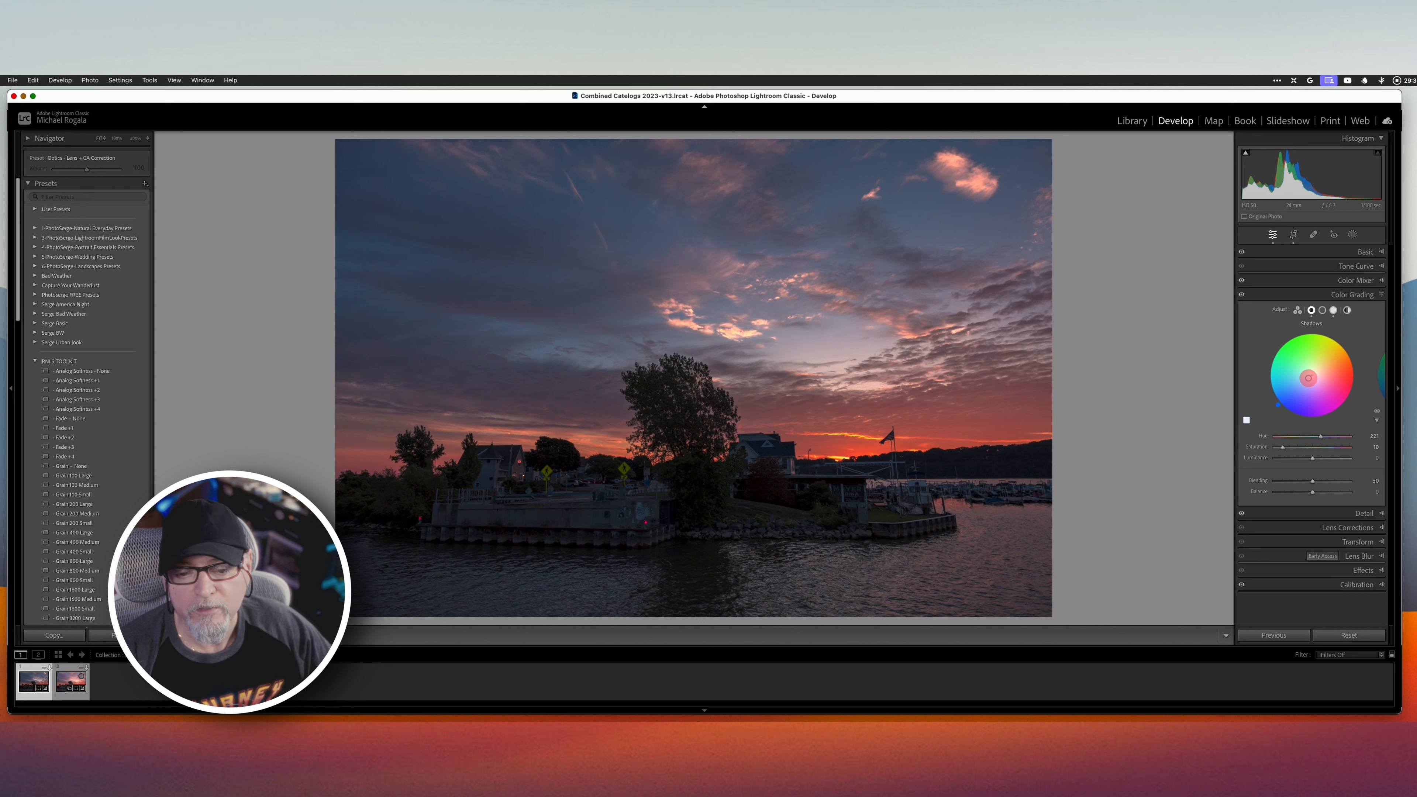
left_click_drag(1308, 378, 1308, 379)
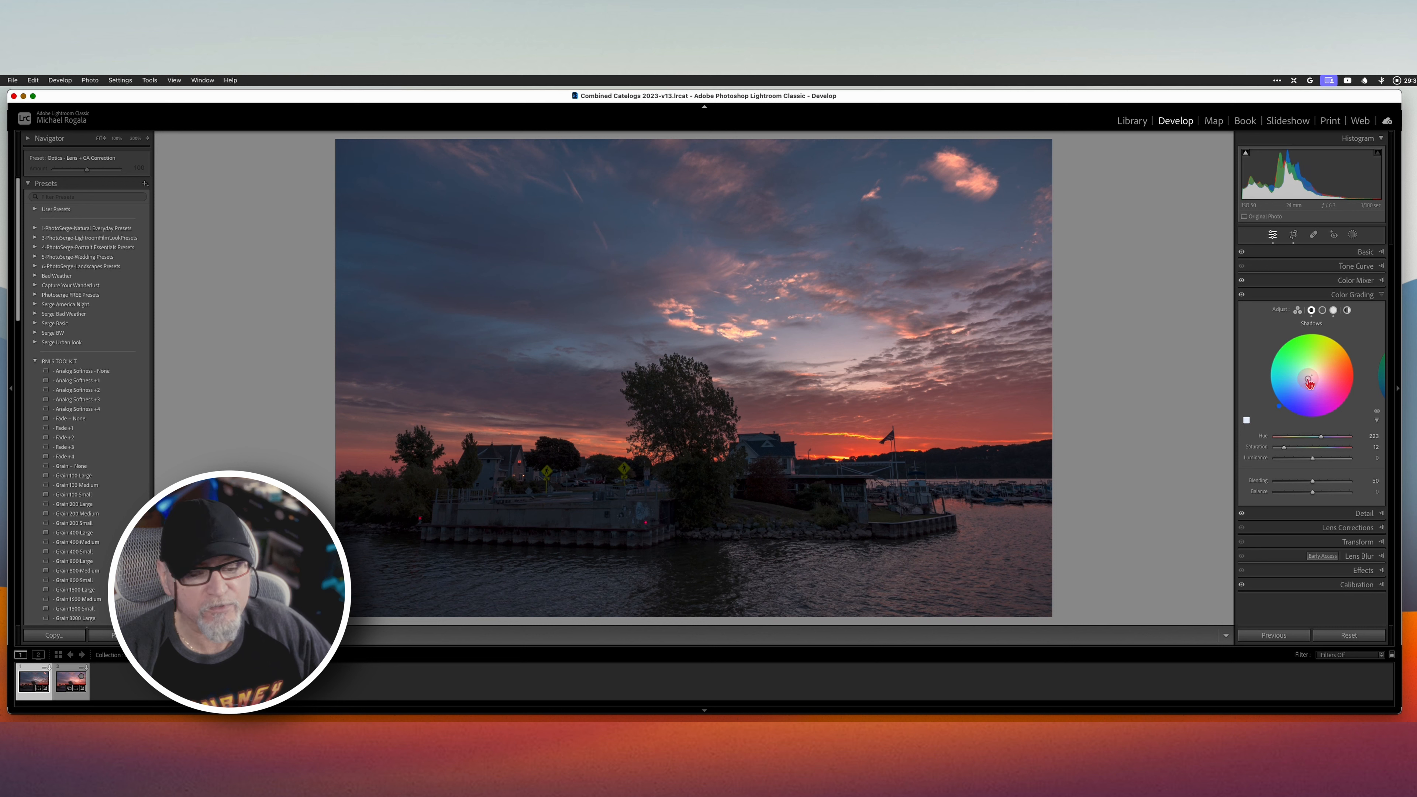
left_click(1284, 447)
left_click_drag(1284, 450, 1285, 450)
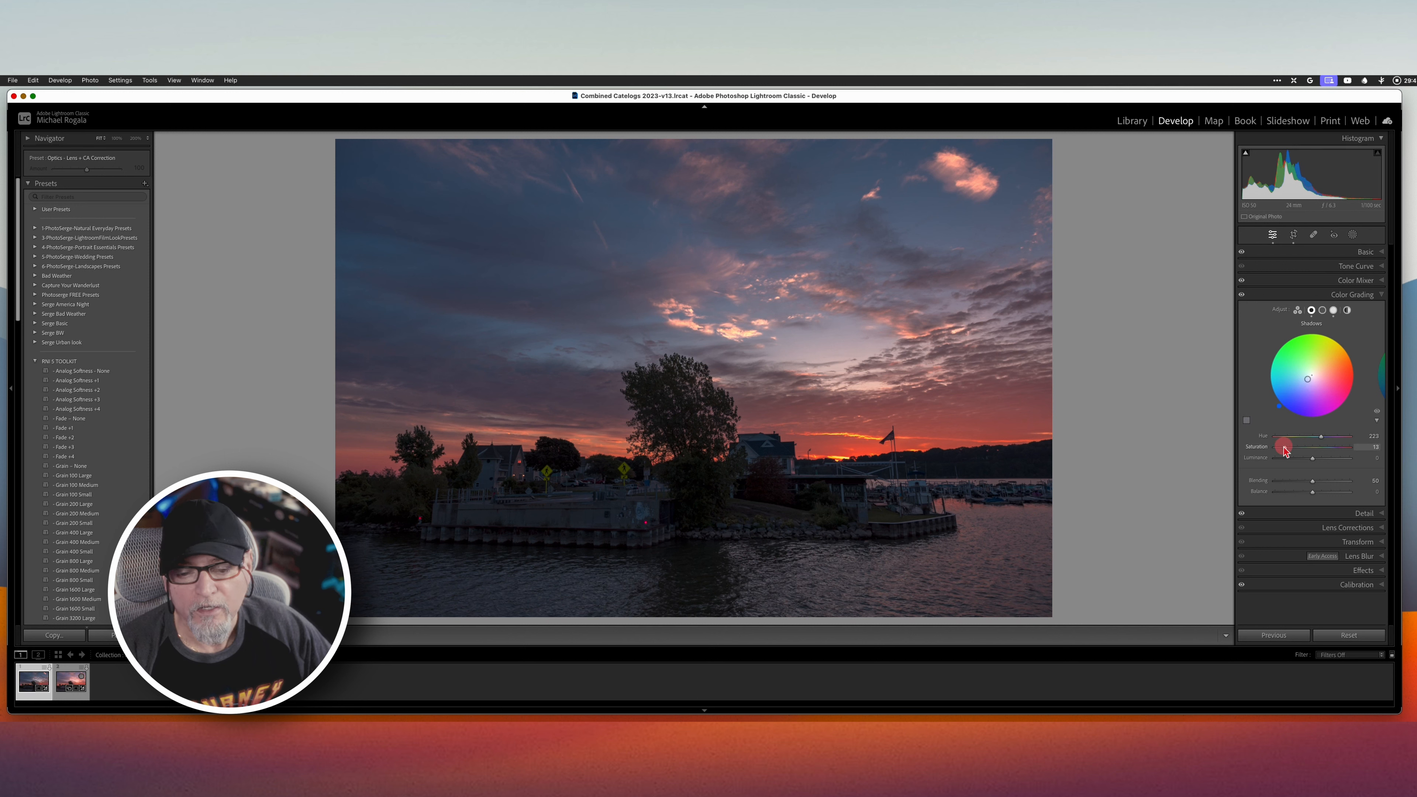
left_click(1313, 458)
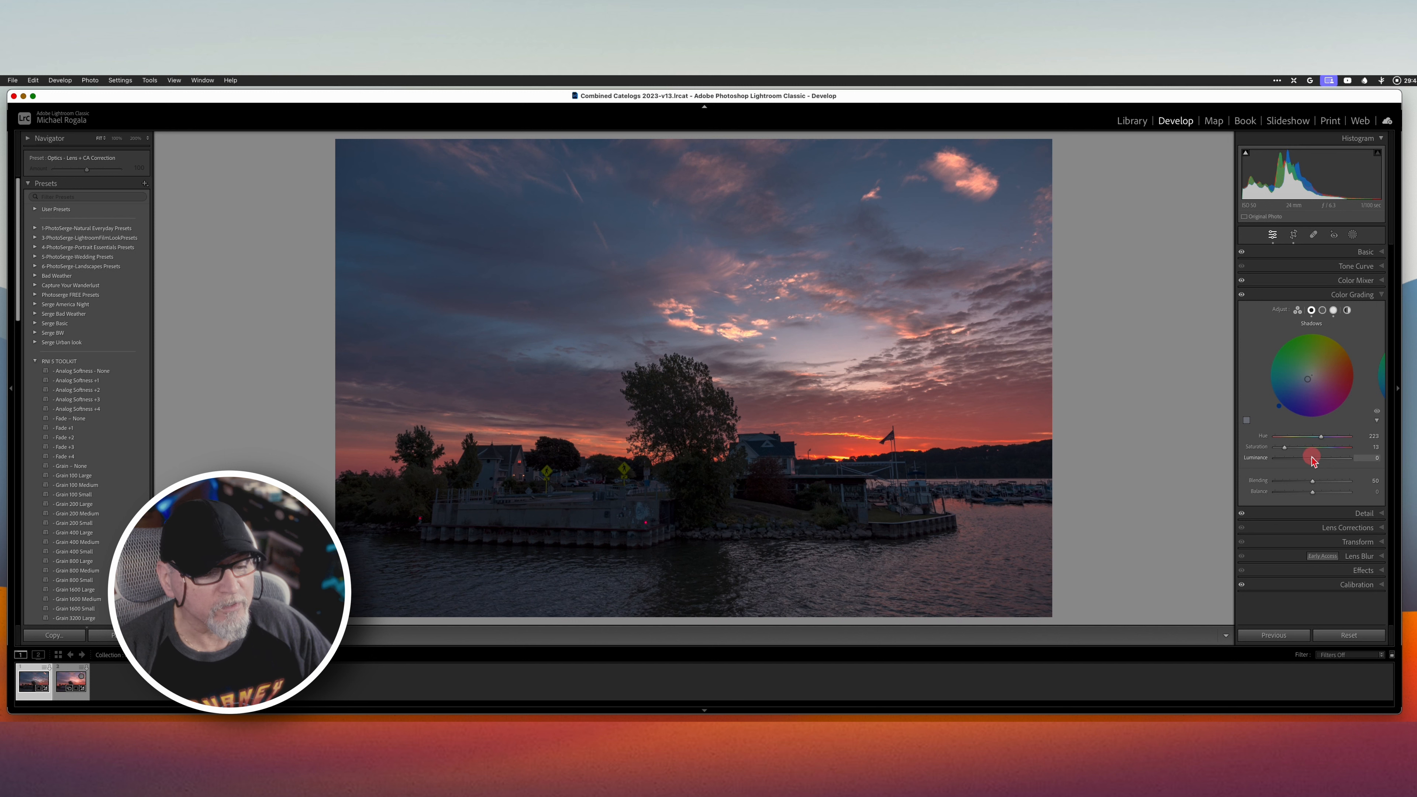
left_click_drag(1312, 460, 1322, 459)
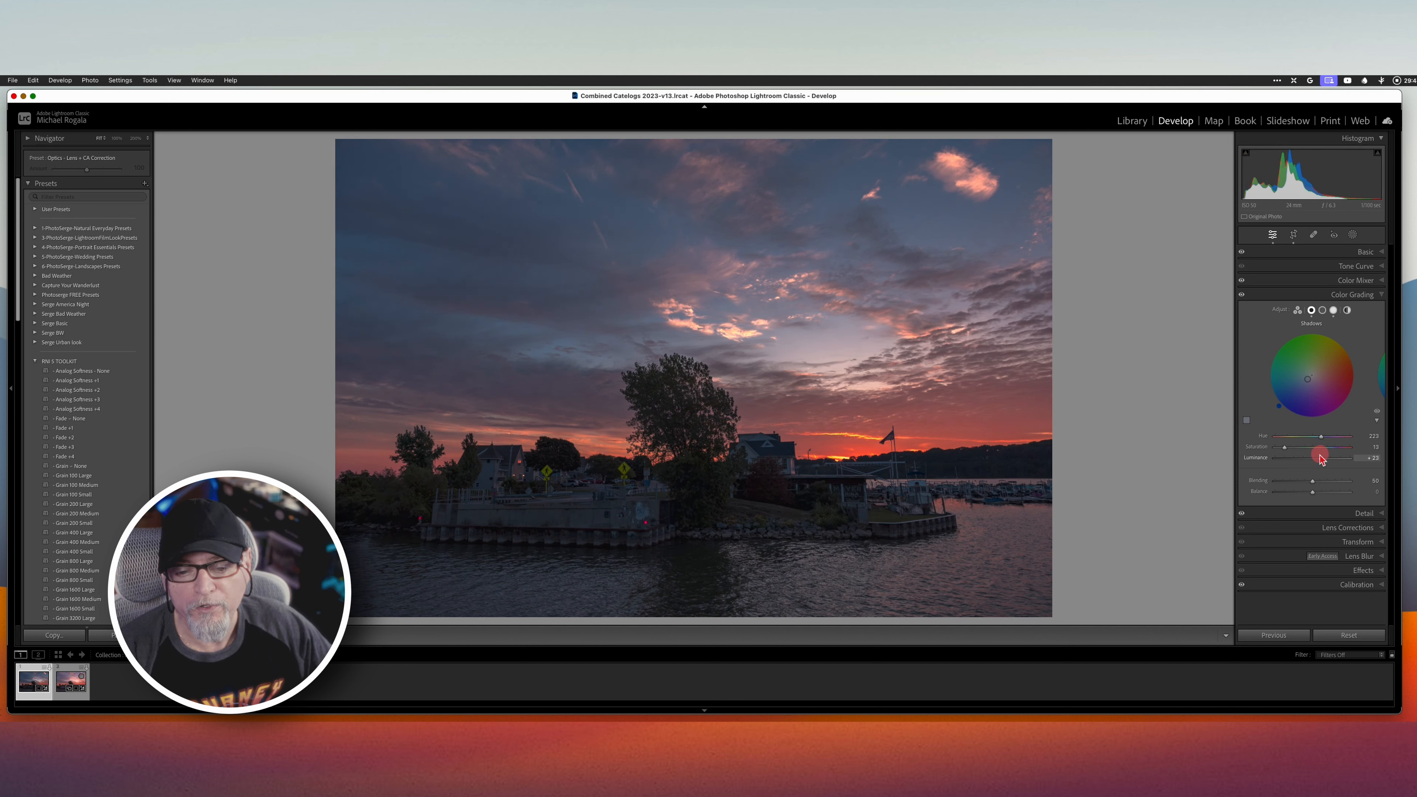
mouse_move(1321, 459)
left_mouse_down()
mouse_move(1304, 461)
mouse_move(1316, 459)
left_mouse_up()
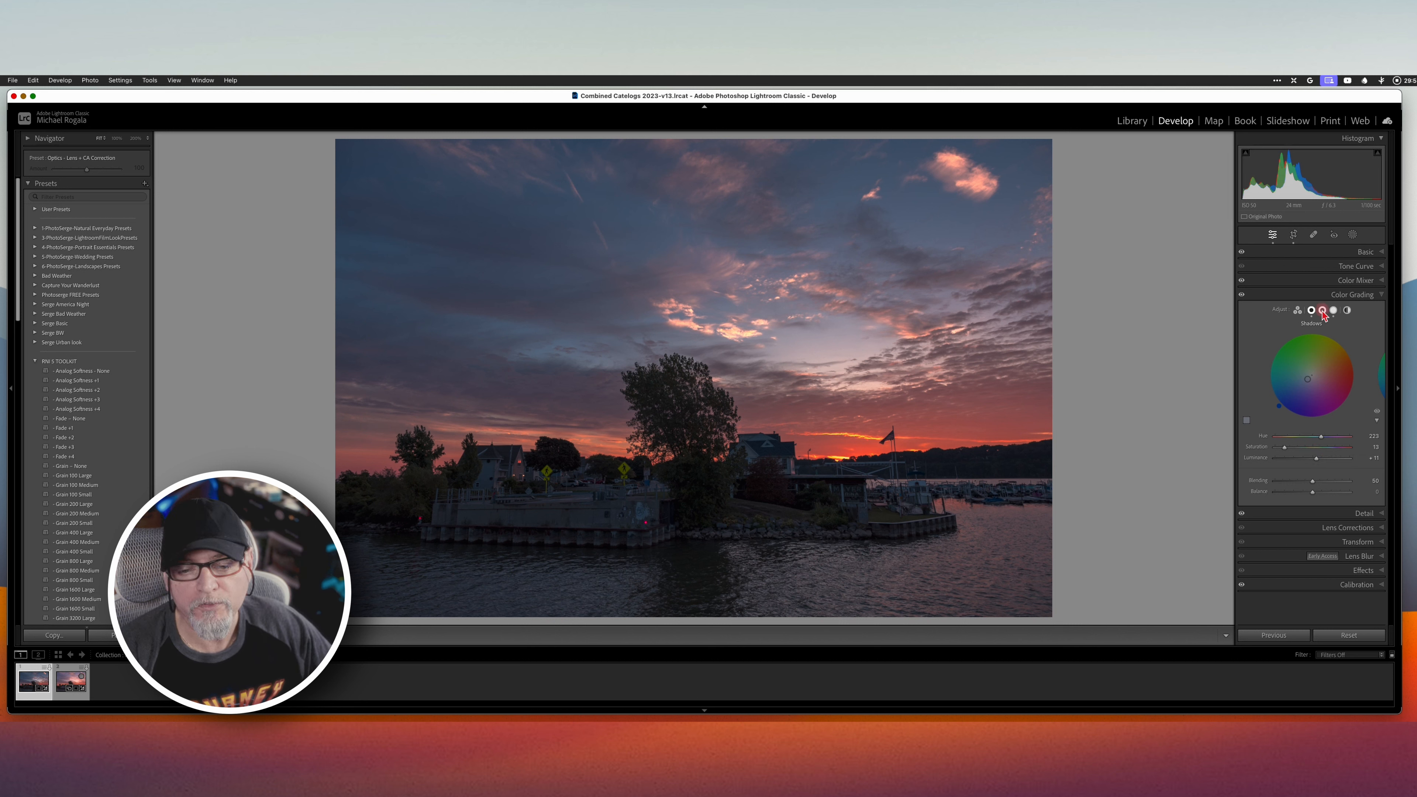
Step: Warm the midtones in Color Grading with Hue about 50, Saturation about 27 and Luminance about +14, leaving the section collapsed
left_click(1323, 309)
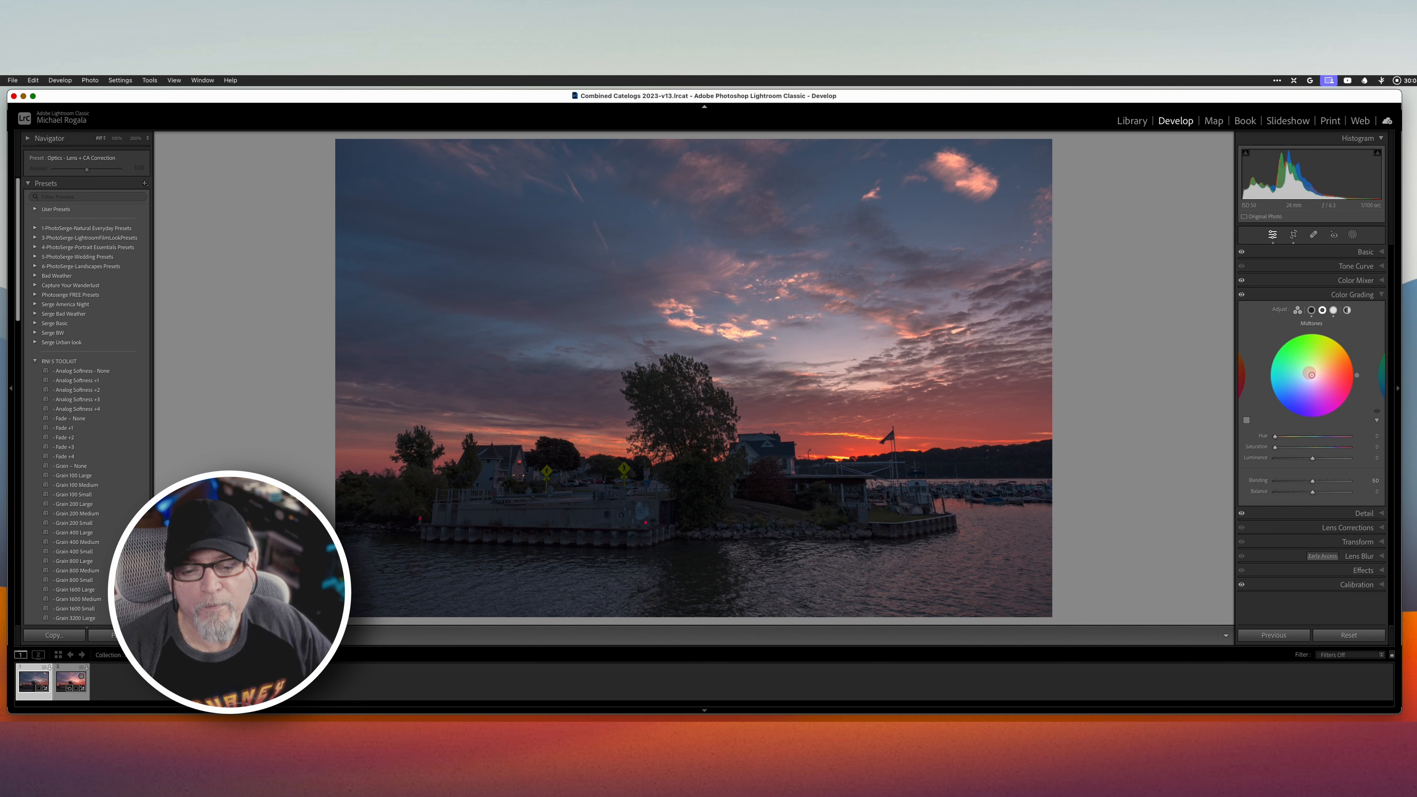
left_click_drag(1312, 377, 1317, 369)
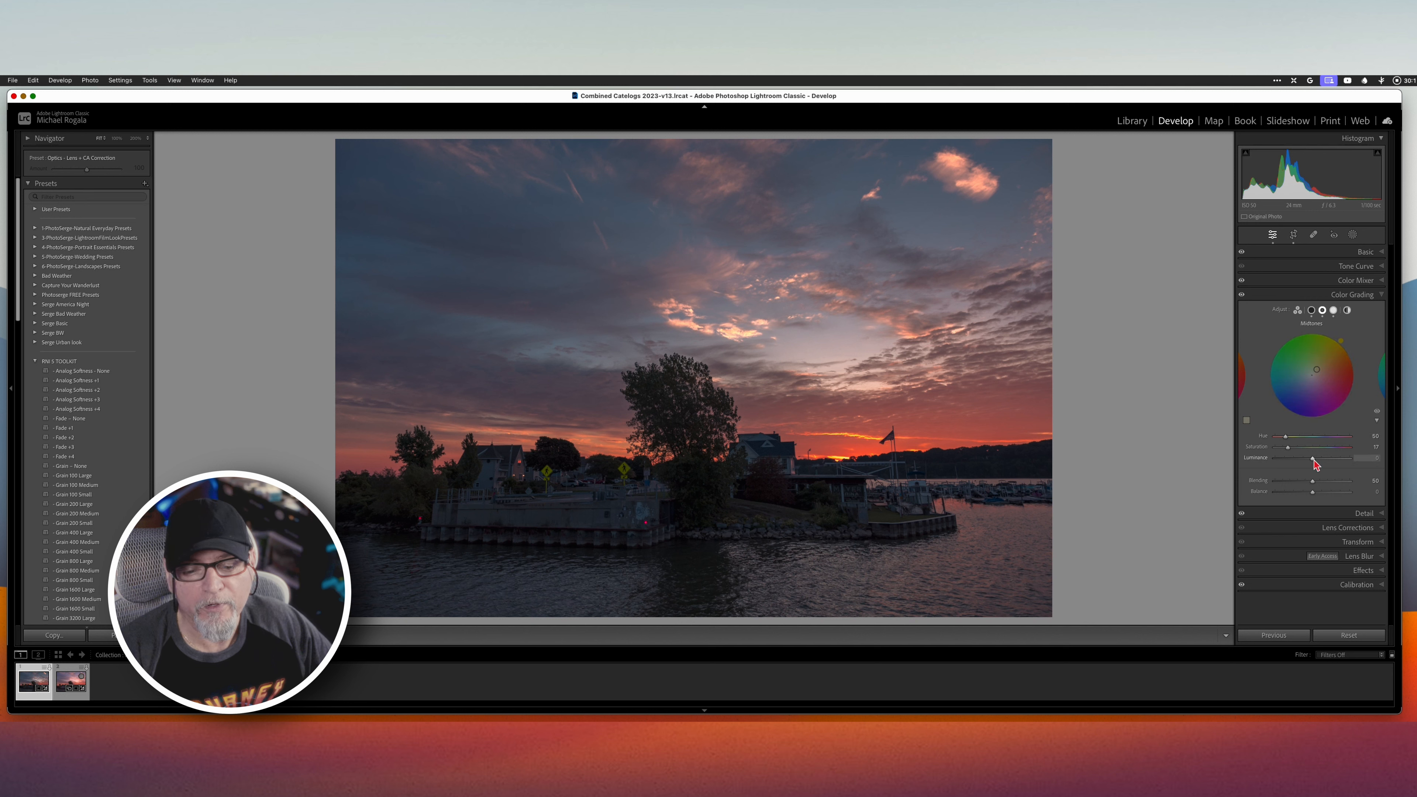
left_click_drag(1314, 460, 1318, 460)
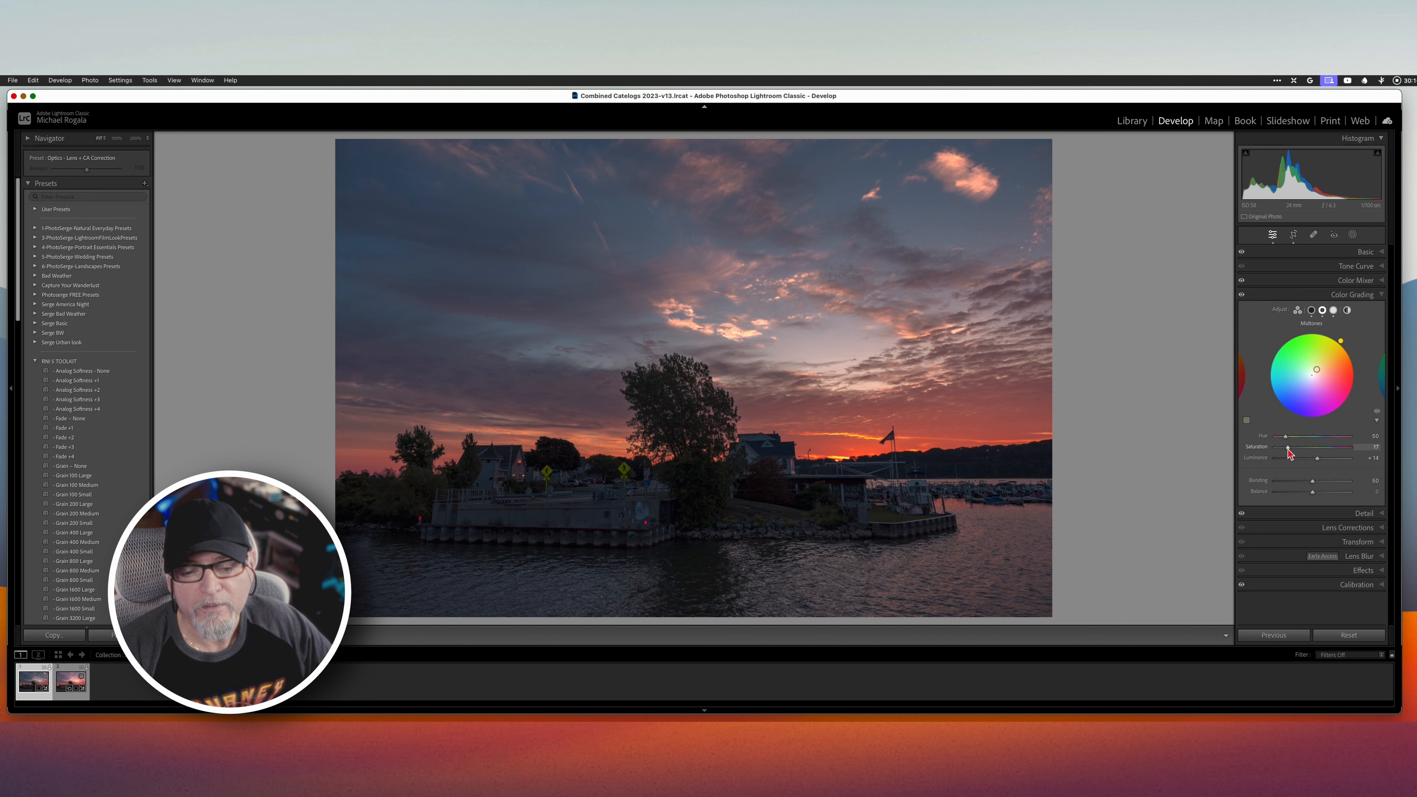
left_click_drag(1287, 450, 1296, 450)
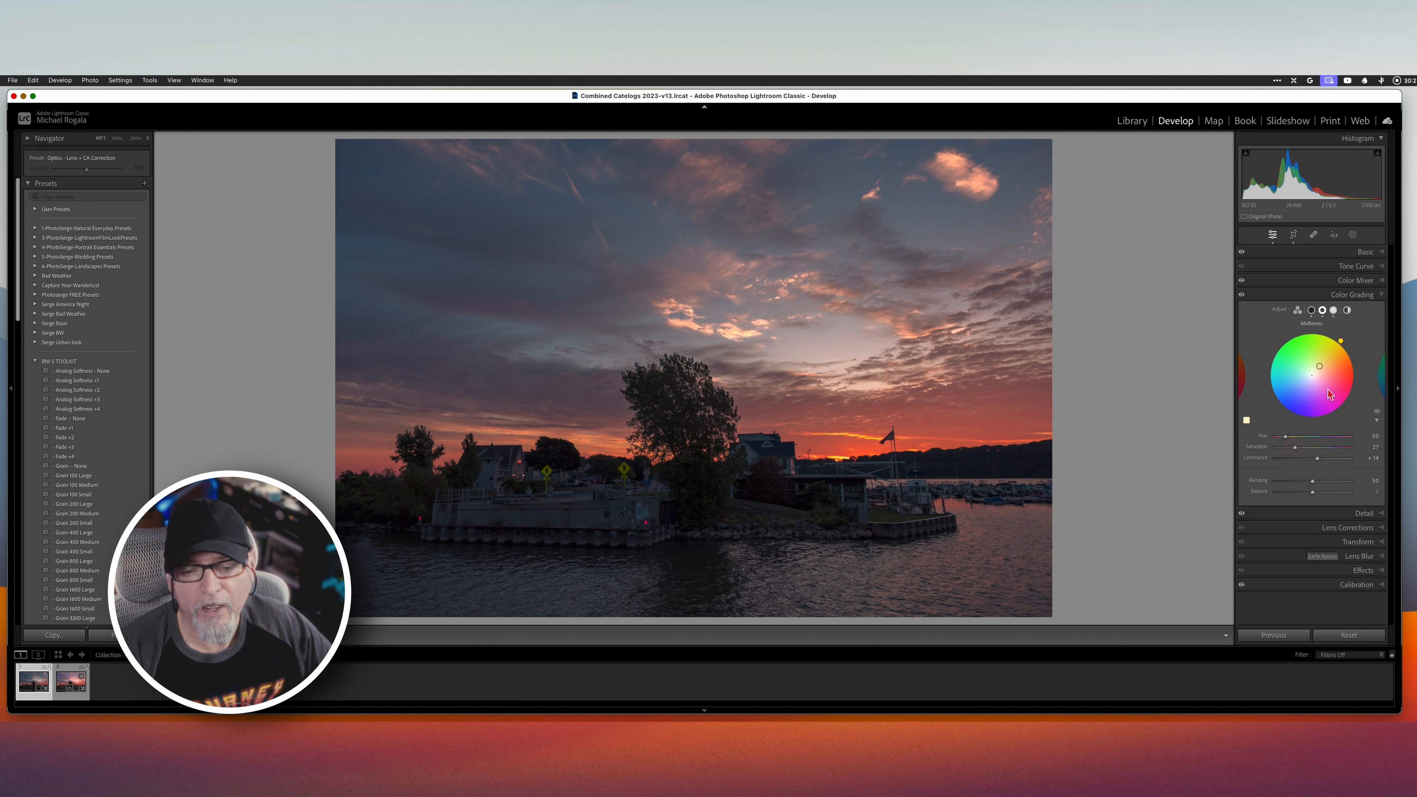
left_click(1383, 296)
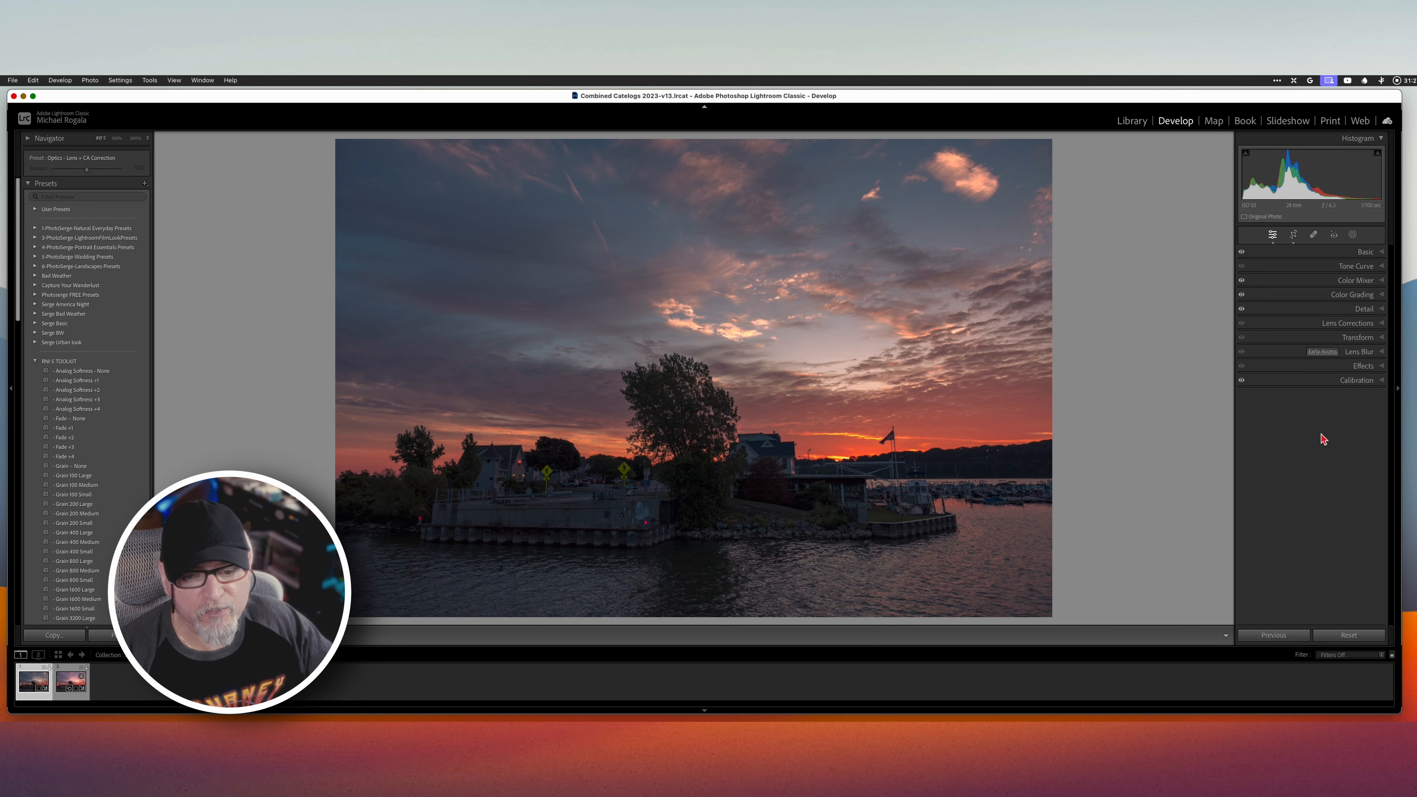
Step: Create a Sky mask on the sunrise photo and set its Whites to about 21
left_click(1353, 235)
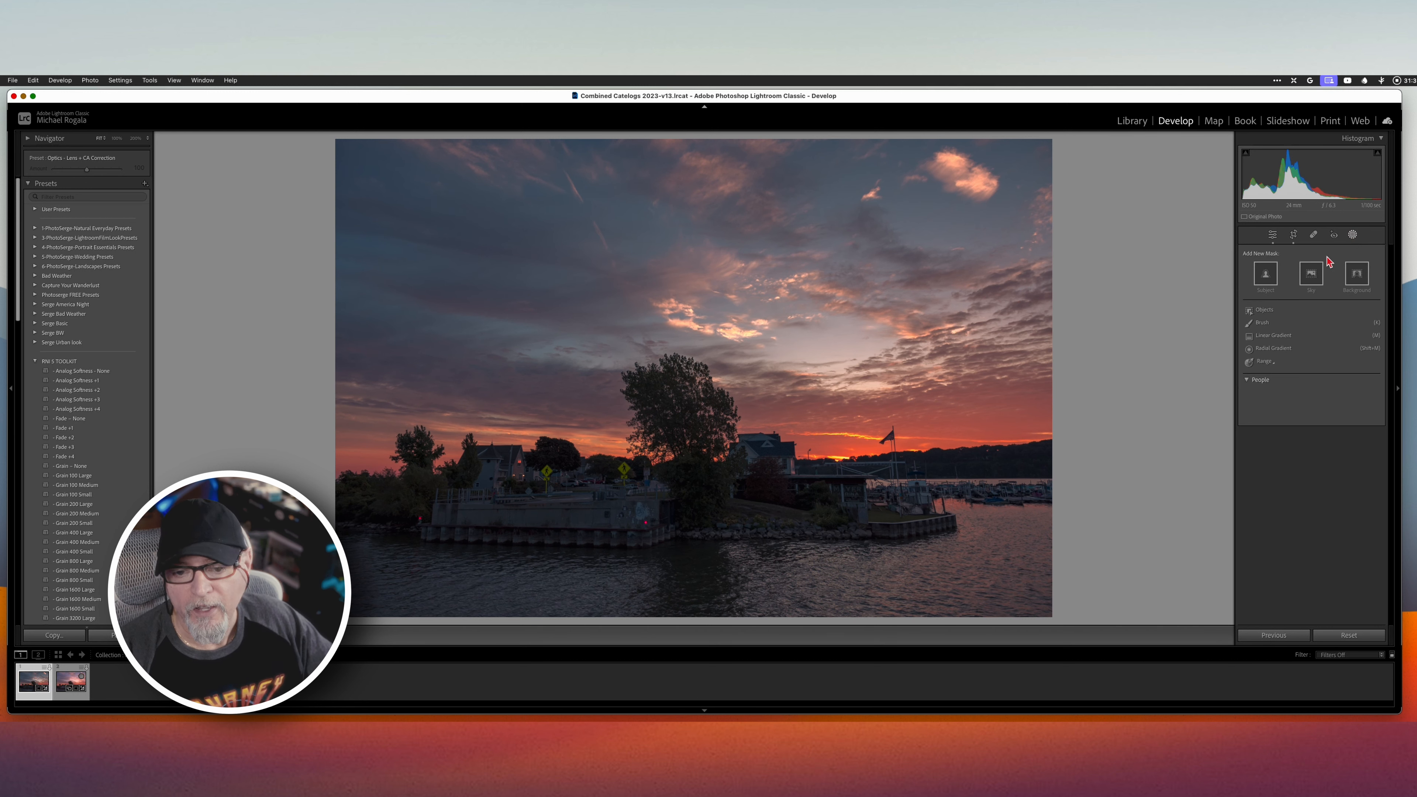
left_click(1312, 276)
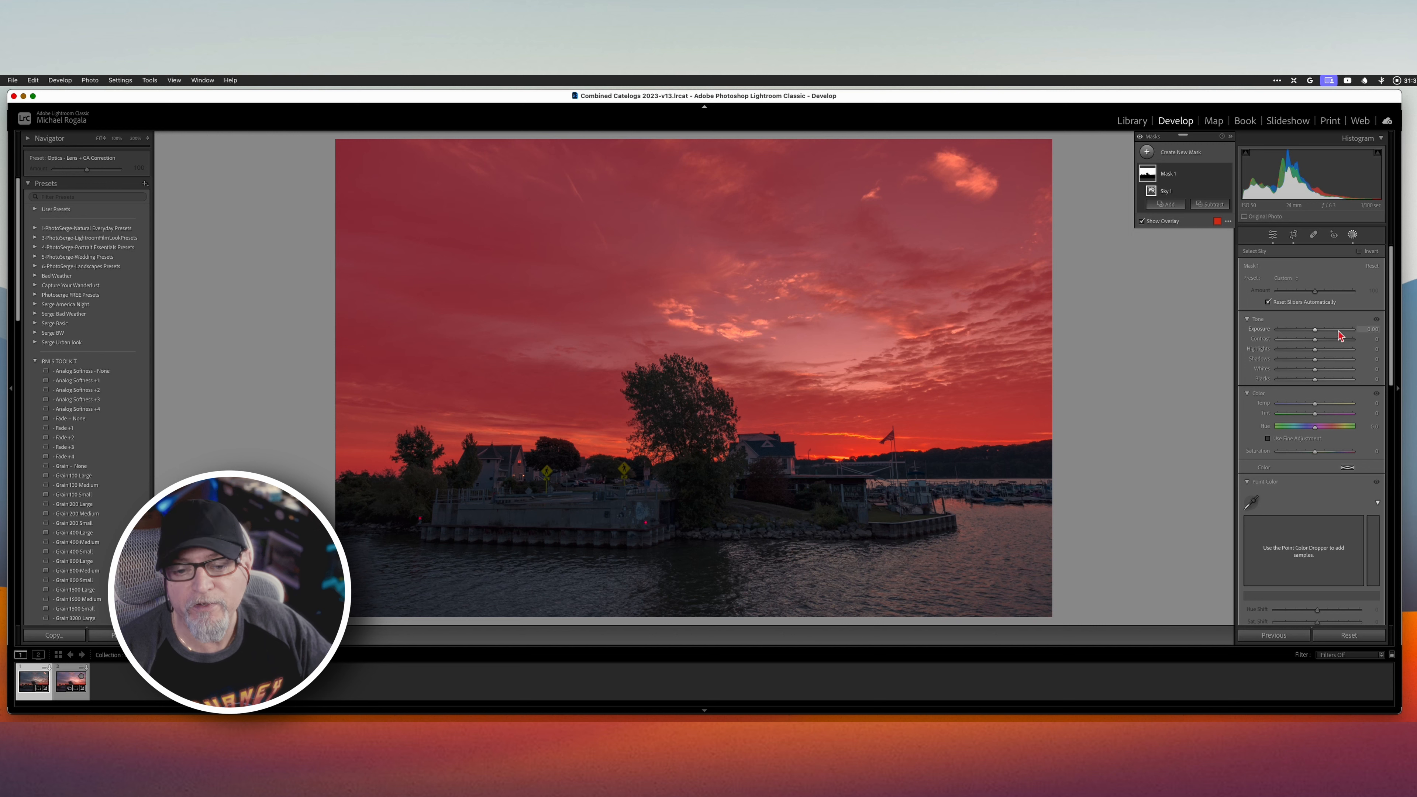
left_click(1315, 371)
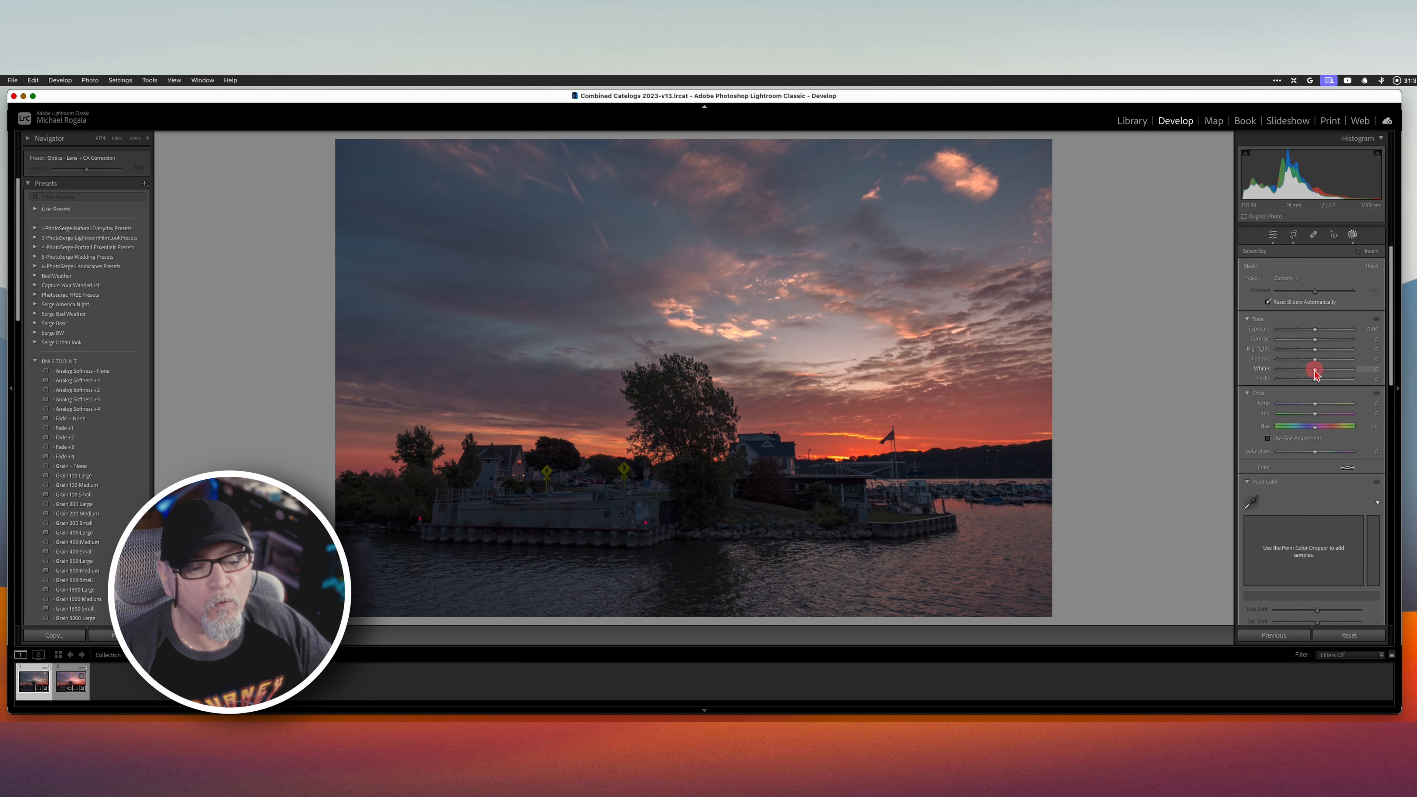
left_click_drag(1317, 374, 1320, 375)
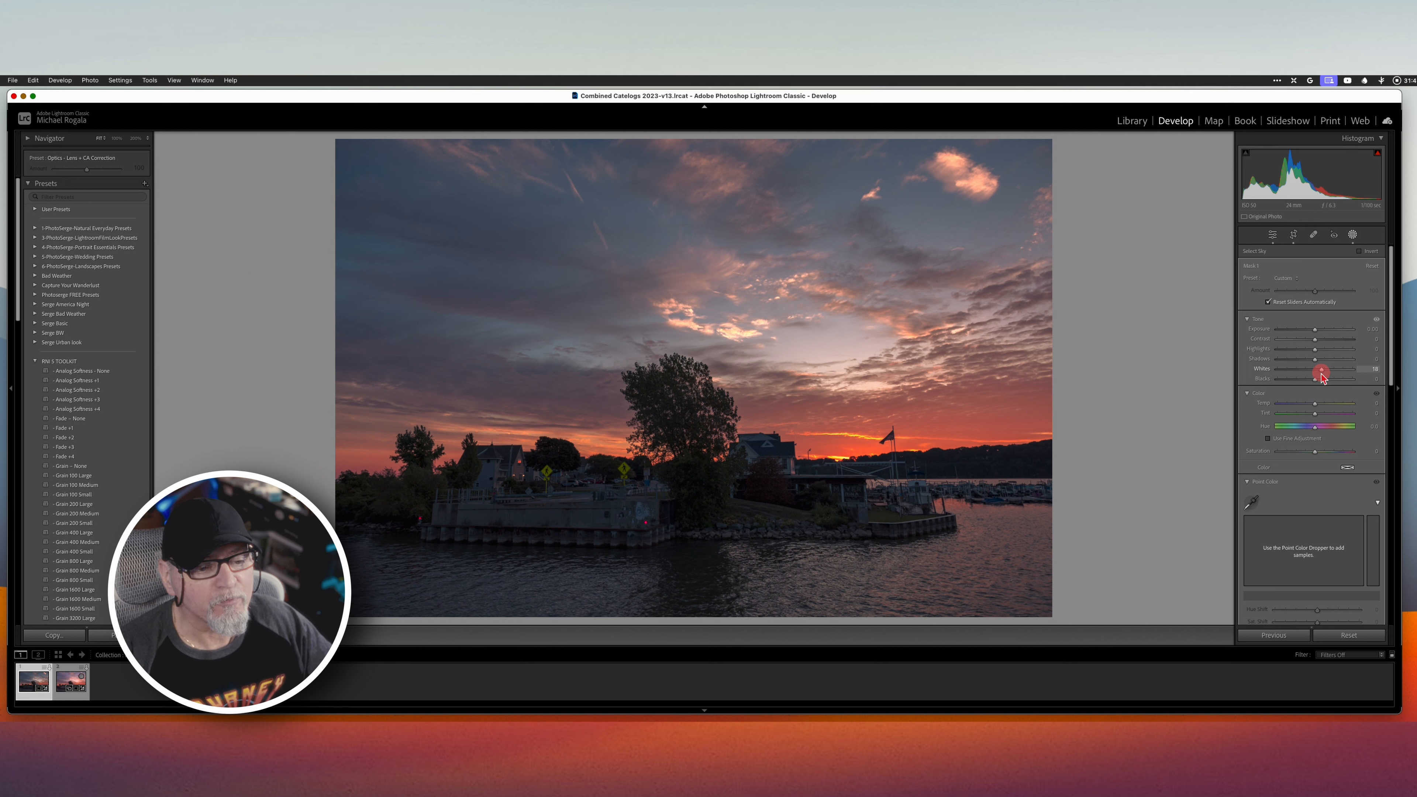
left_click_drag(1324, 379, 1323, 375)
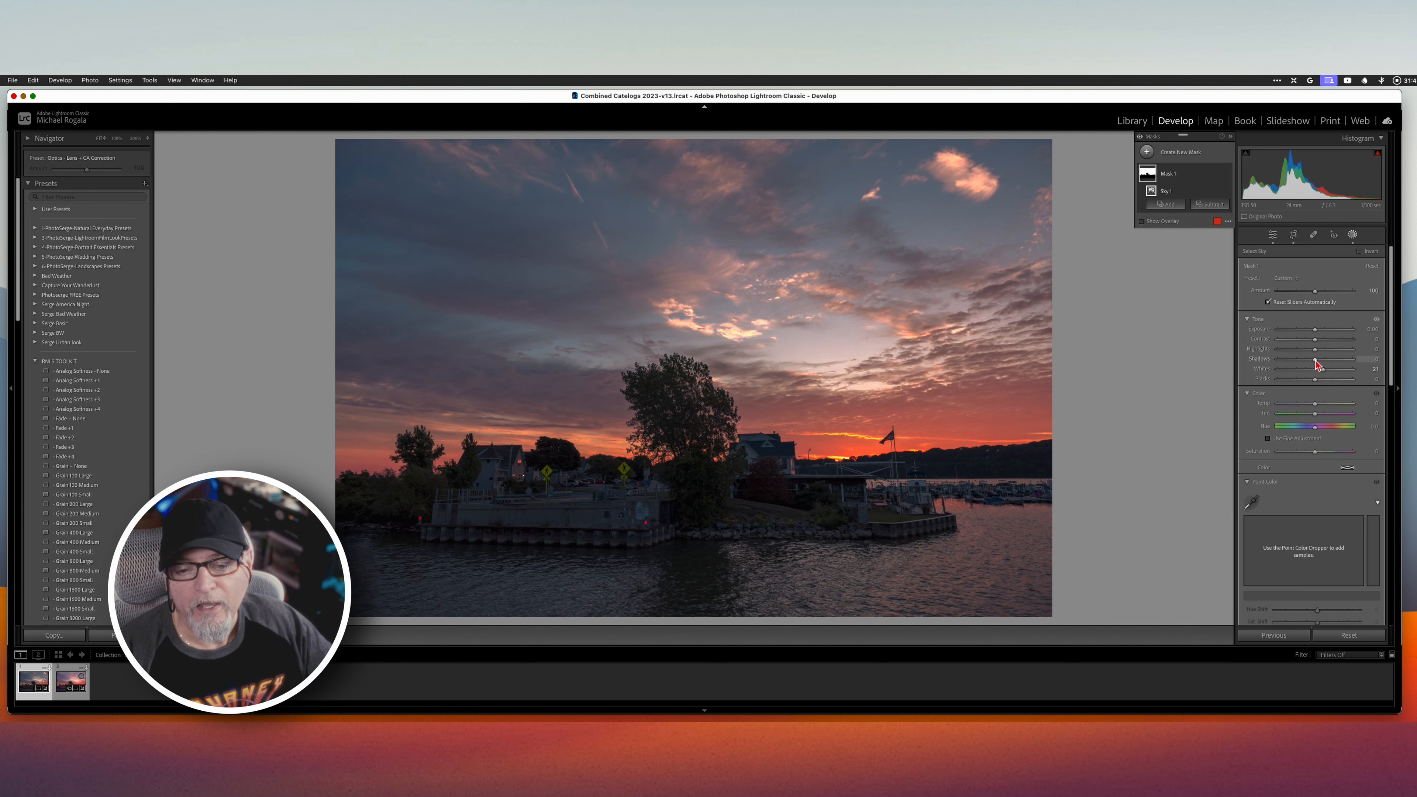
Step: Set the sky mask's Shadows to about 16, and lower its Blacks and Saturation slightly below zero
left_click(1317, 362)
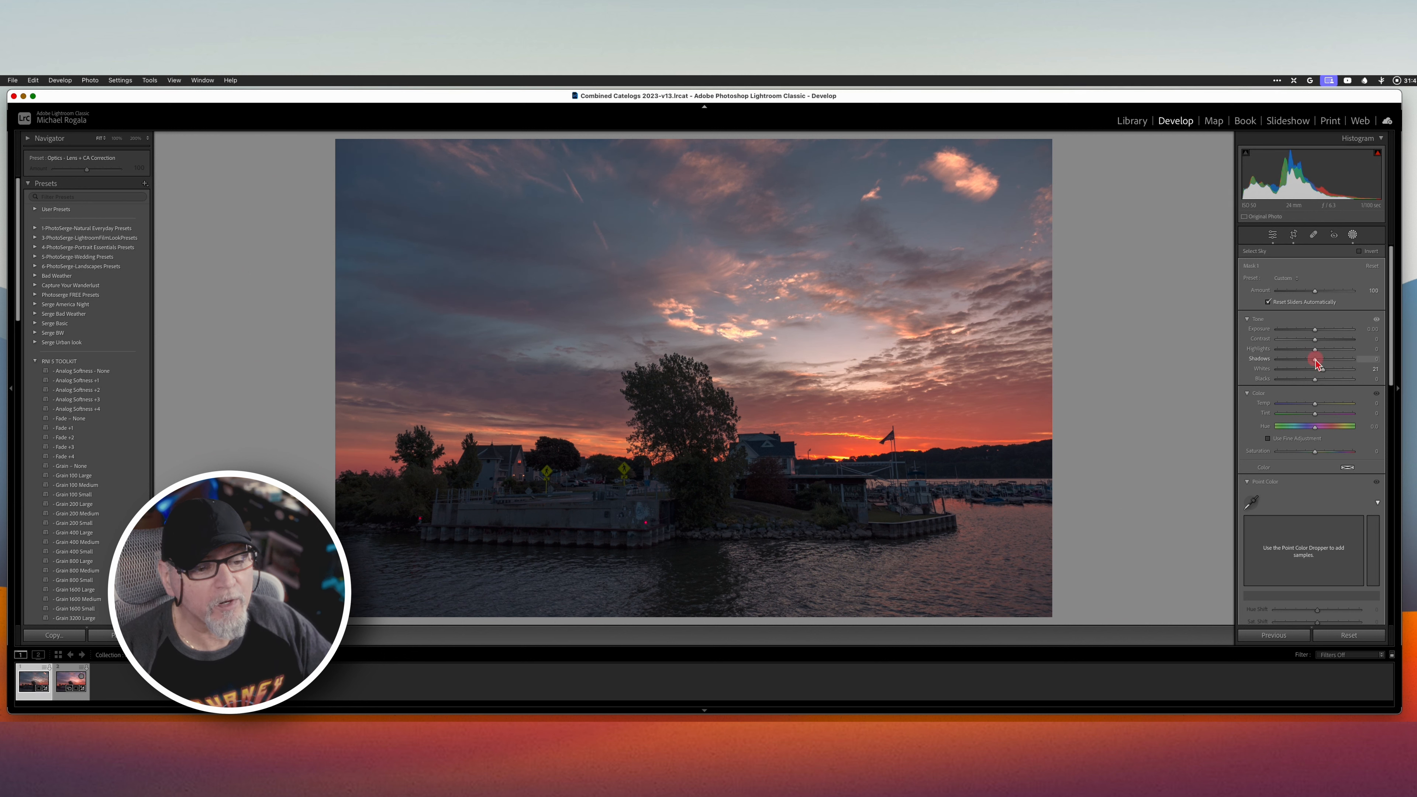
left_click_drag(1318, 364, 1324, 363)
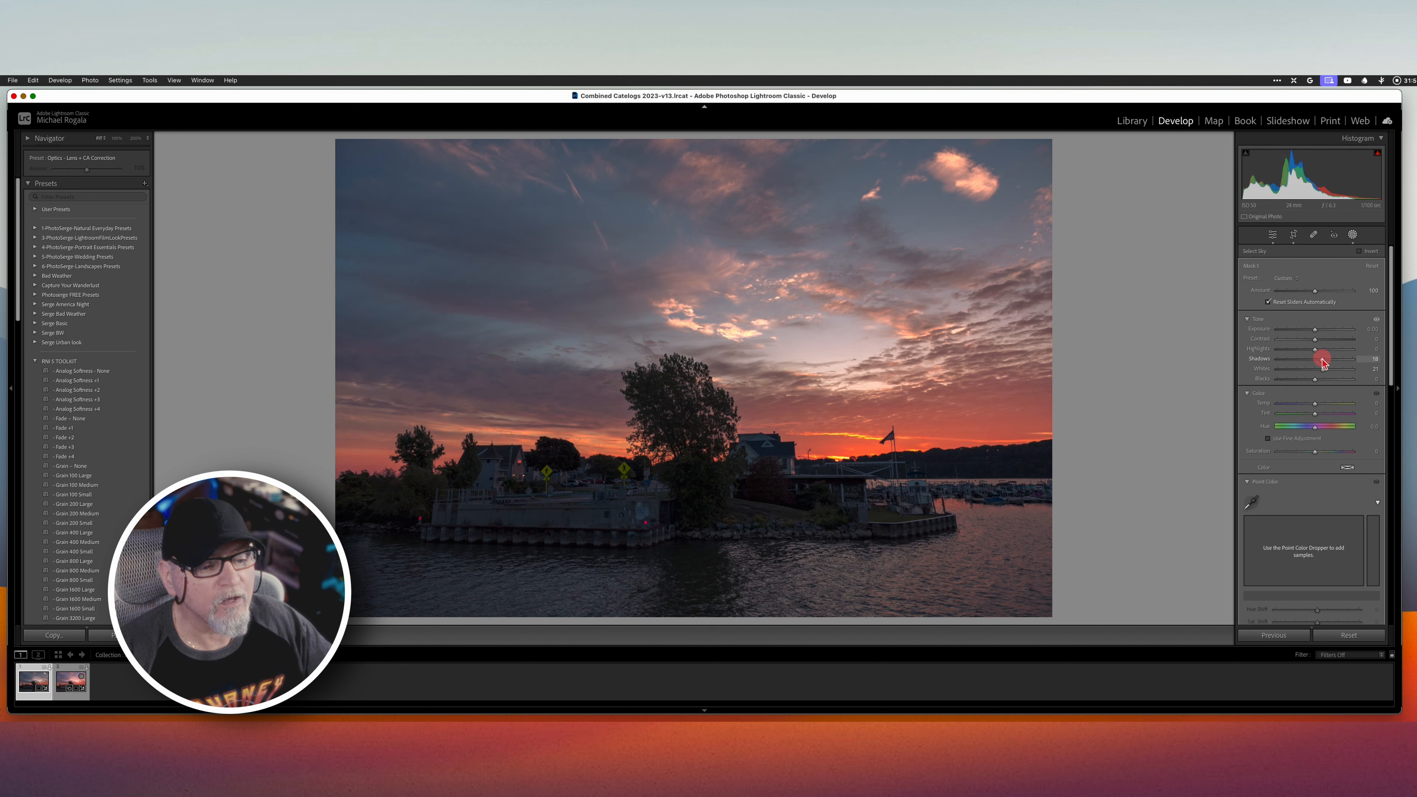
left_click_drag(1321, 363, 1315, 383)
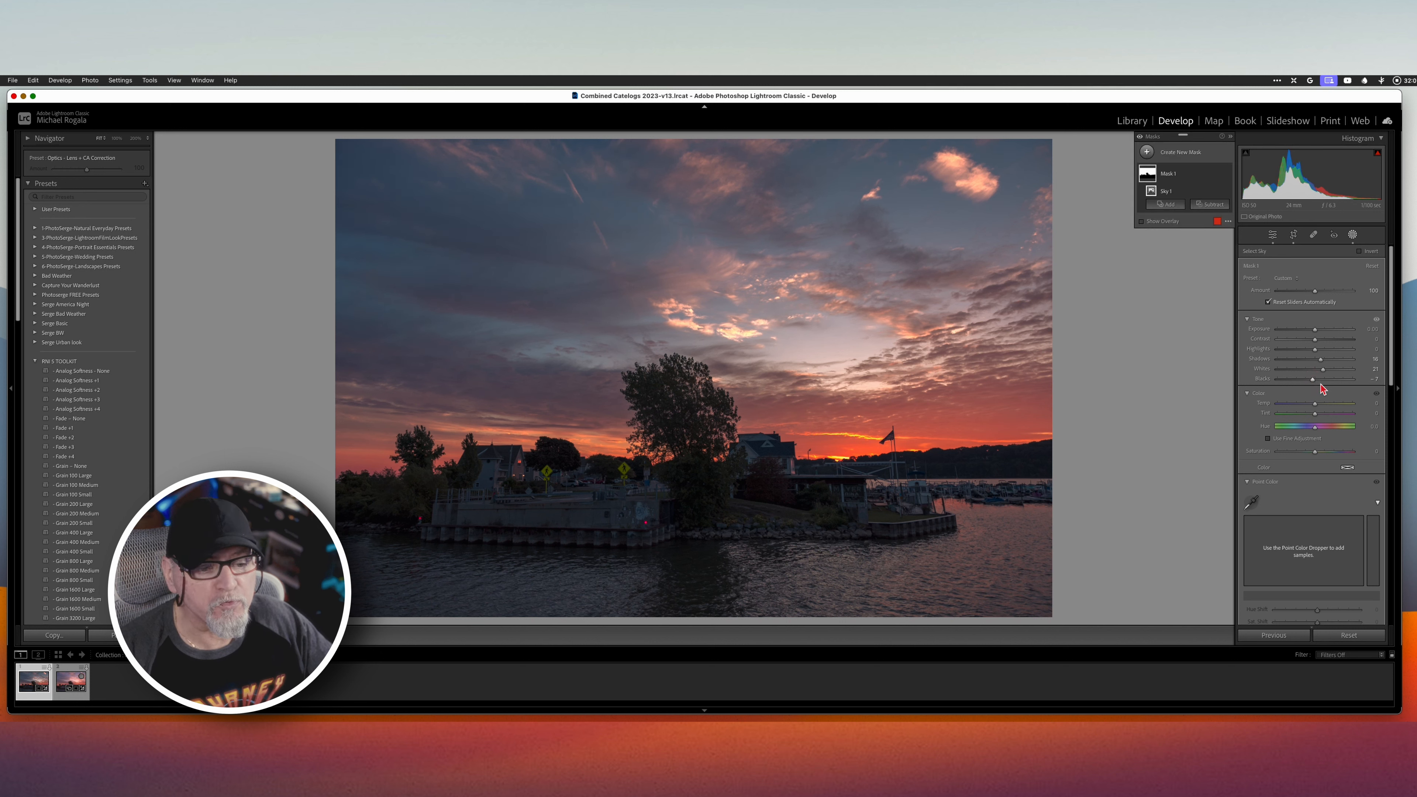
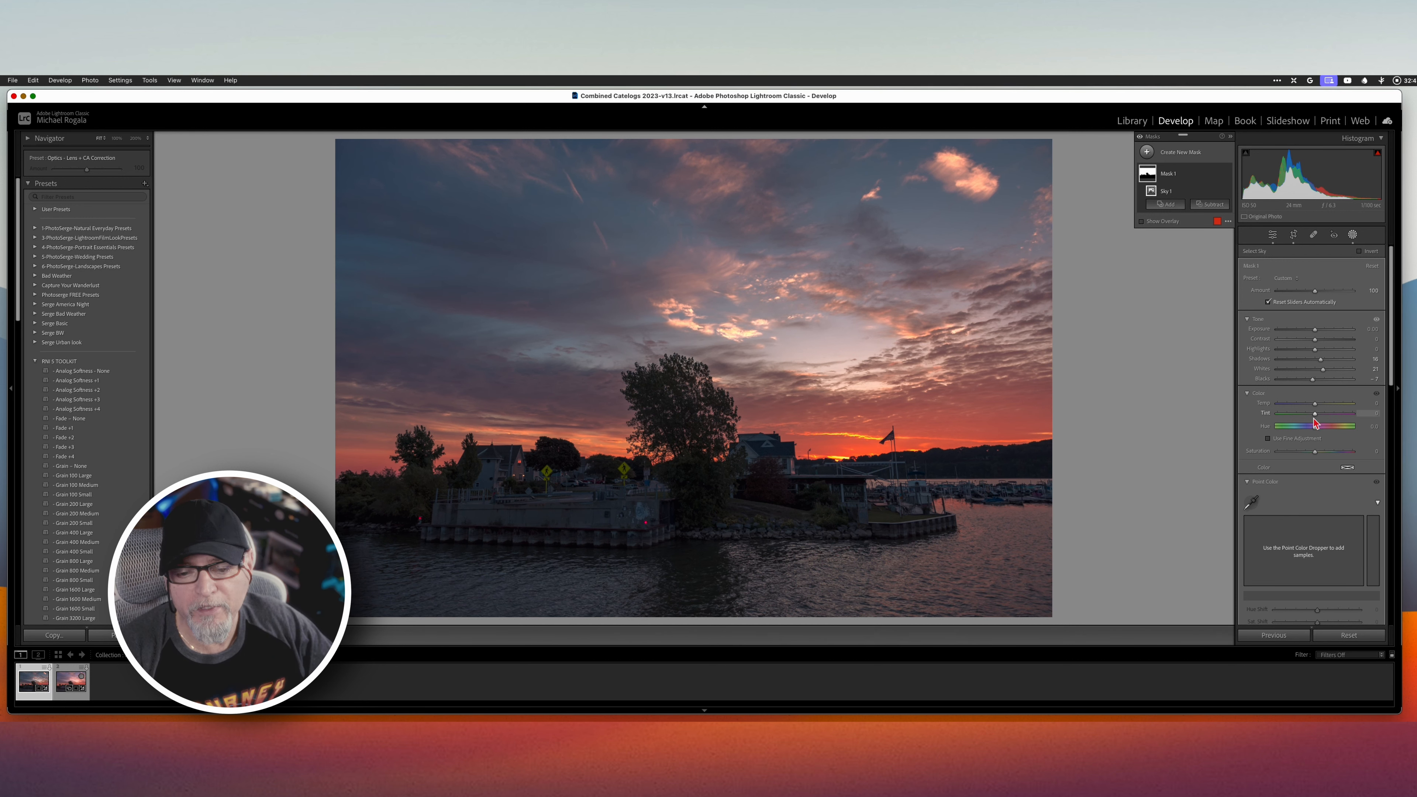
left_click(1315, 455)
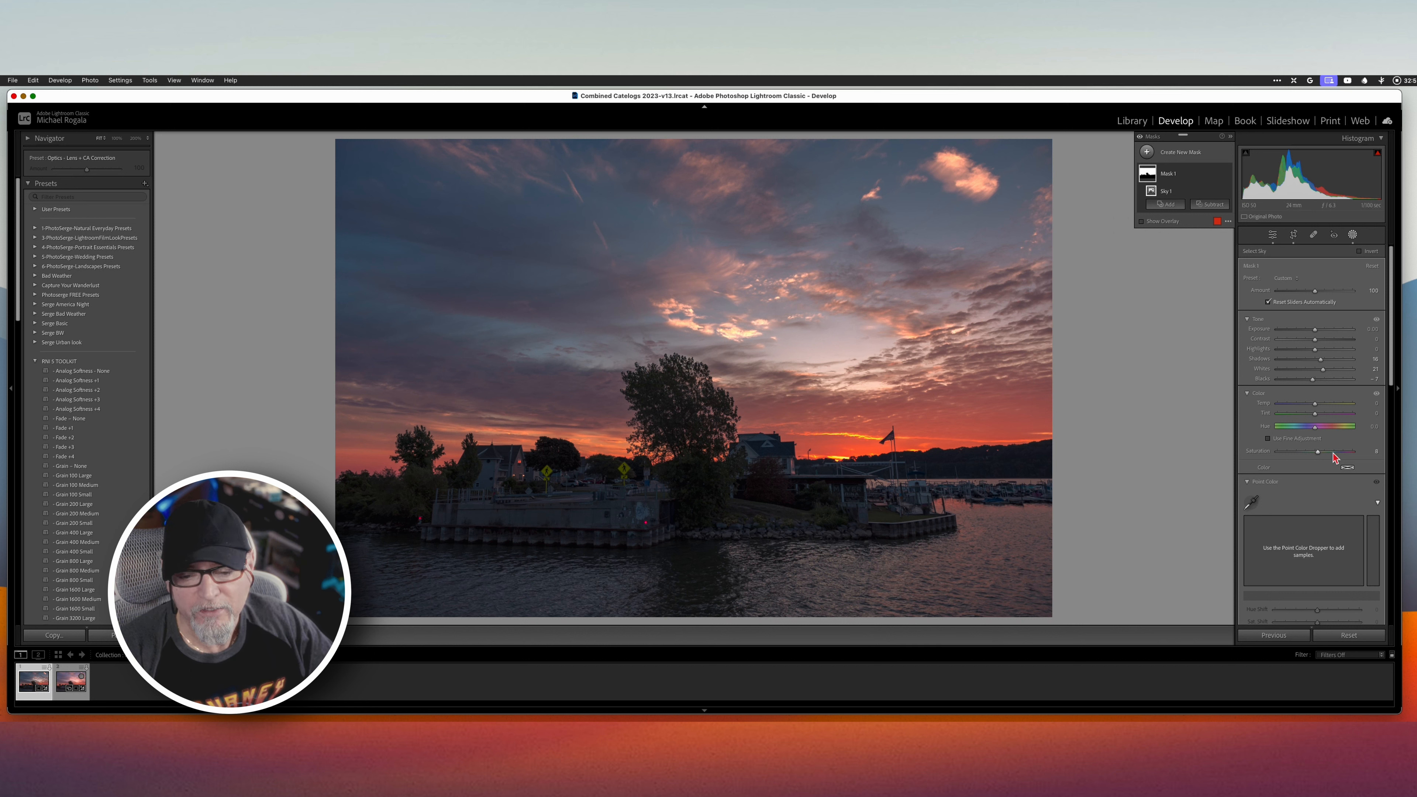
left_click_drag(1320, 453, 1316, 454)
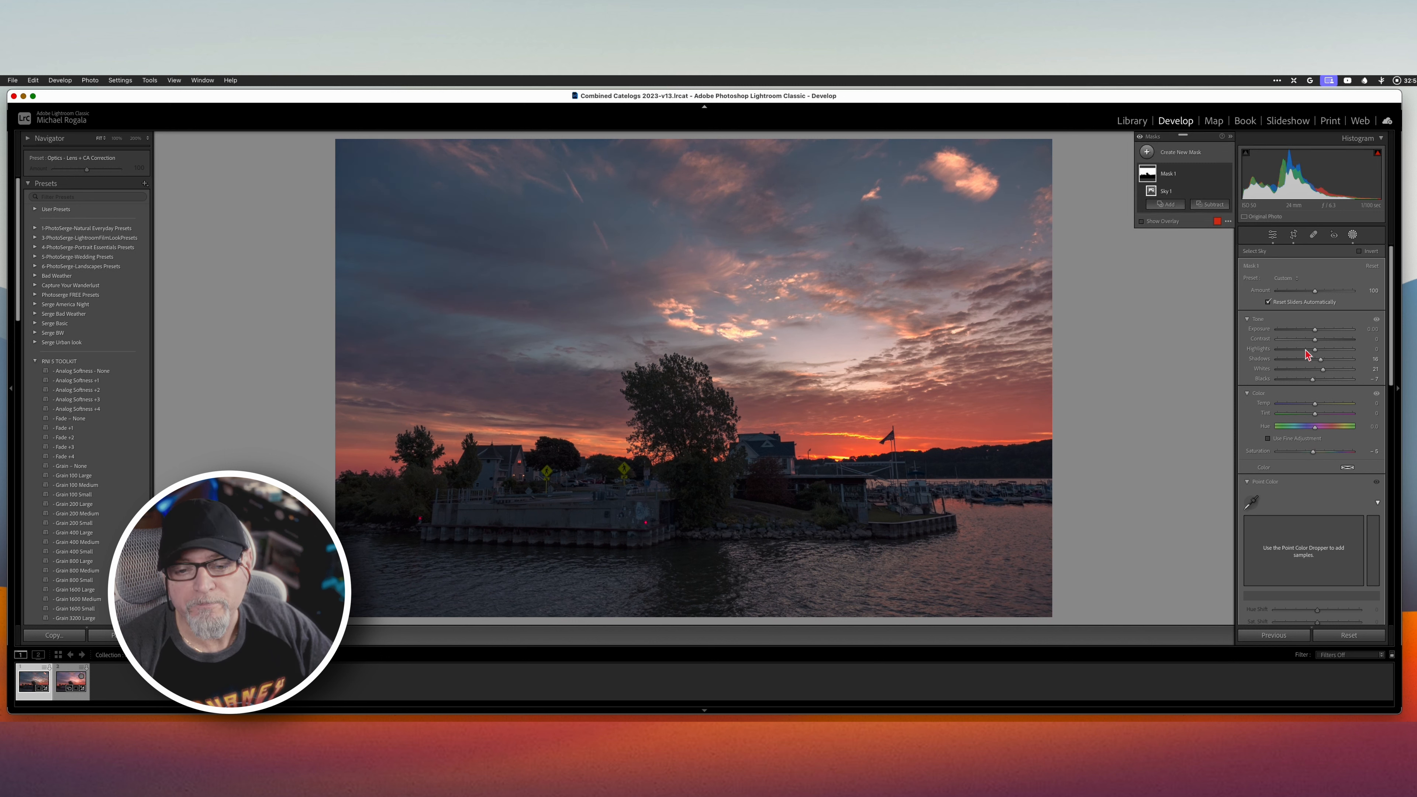
Step: Set the sky mask's Clarity to about 17 and its Texture to about -28
scroll(1326, 424, "down", 10)
scroll(1331, 441, "down", 8)
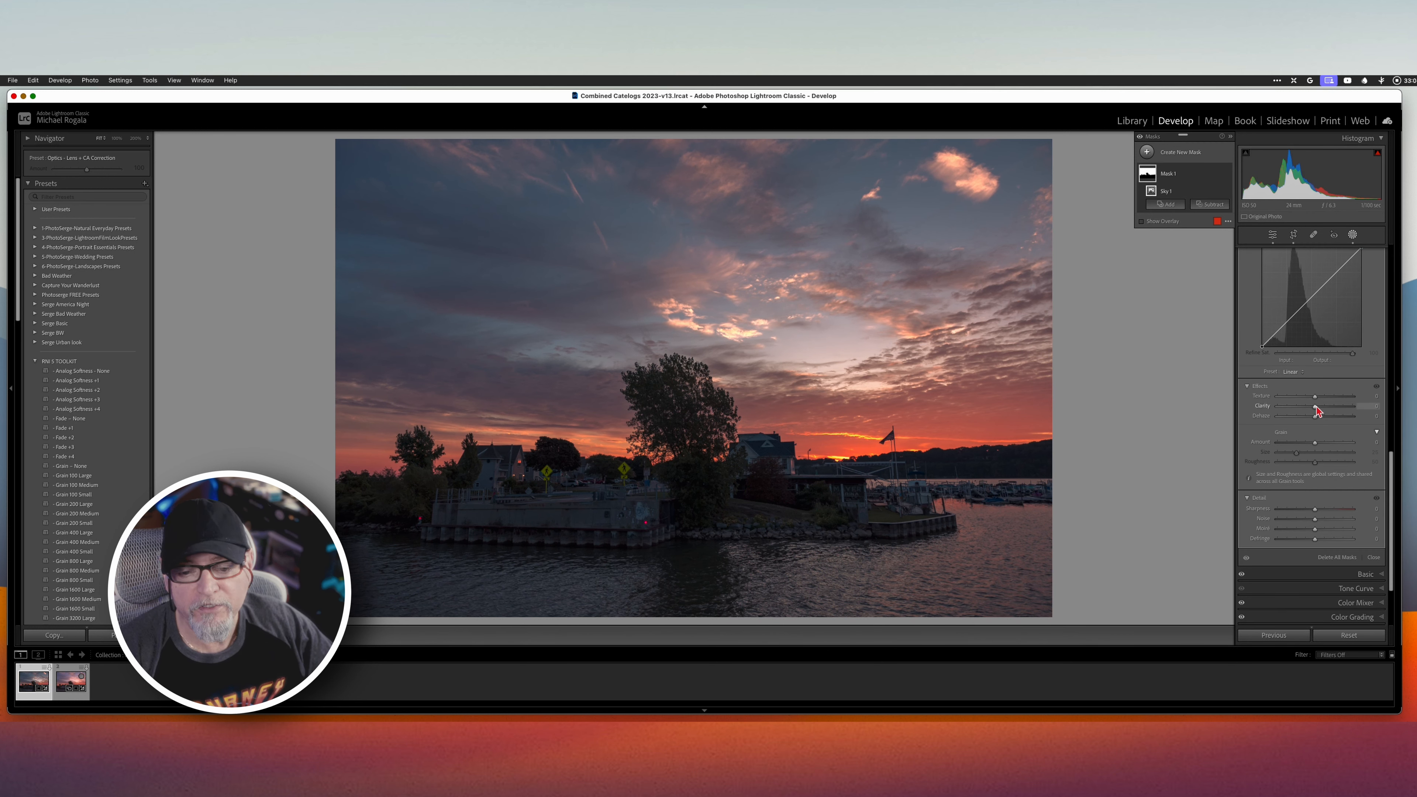
left_click_drag(1316, 407, 1316, 407)
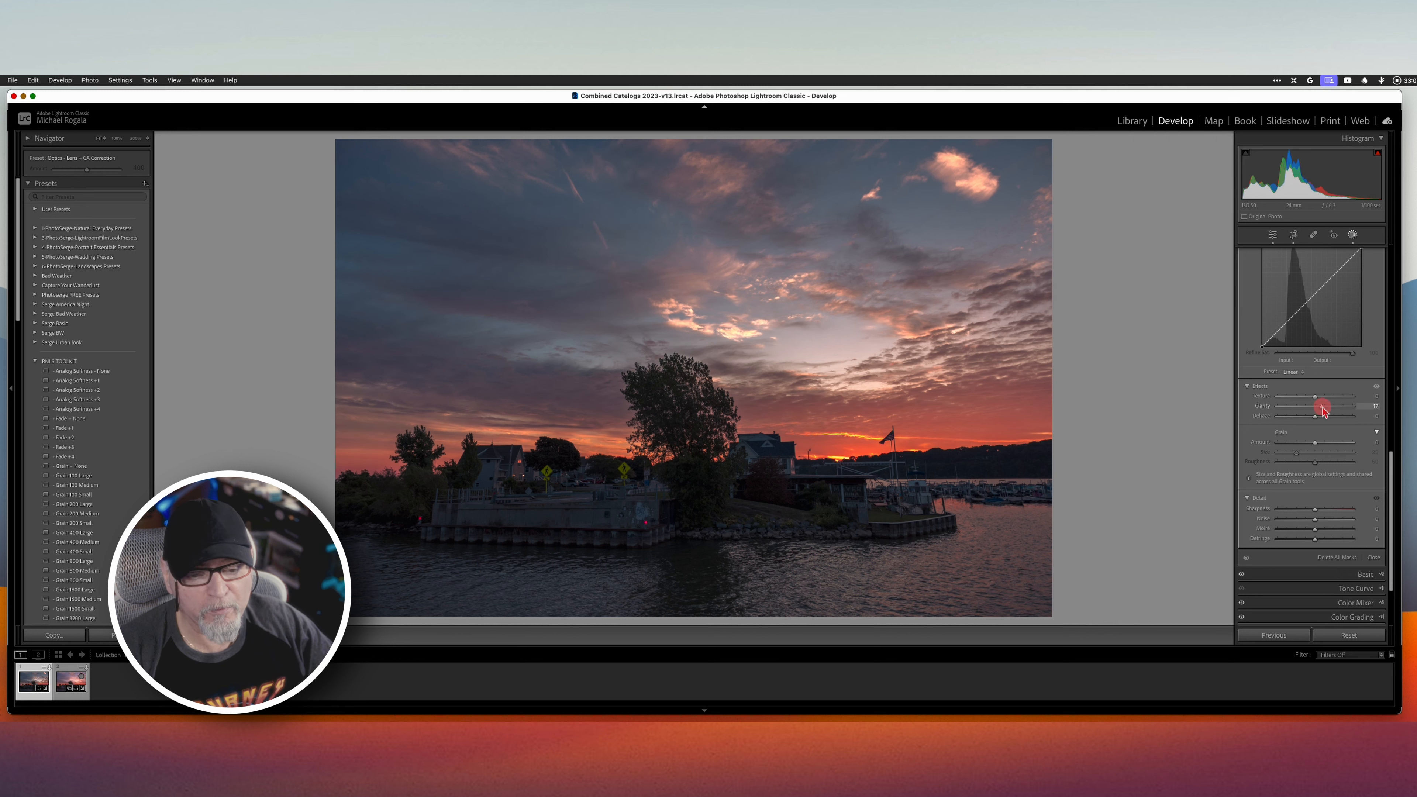
left_click_drag(1323, 409, 1306, 406)
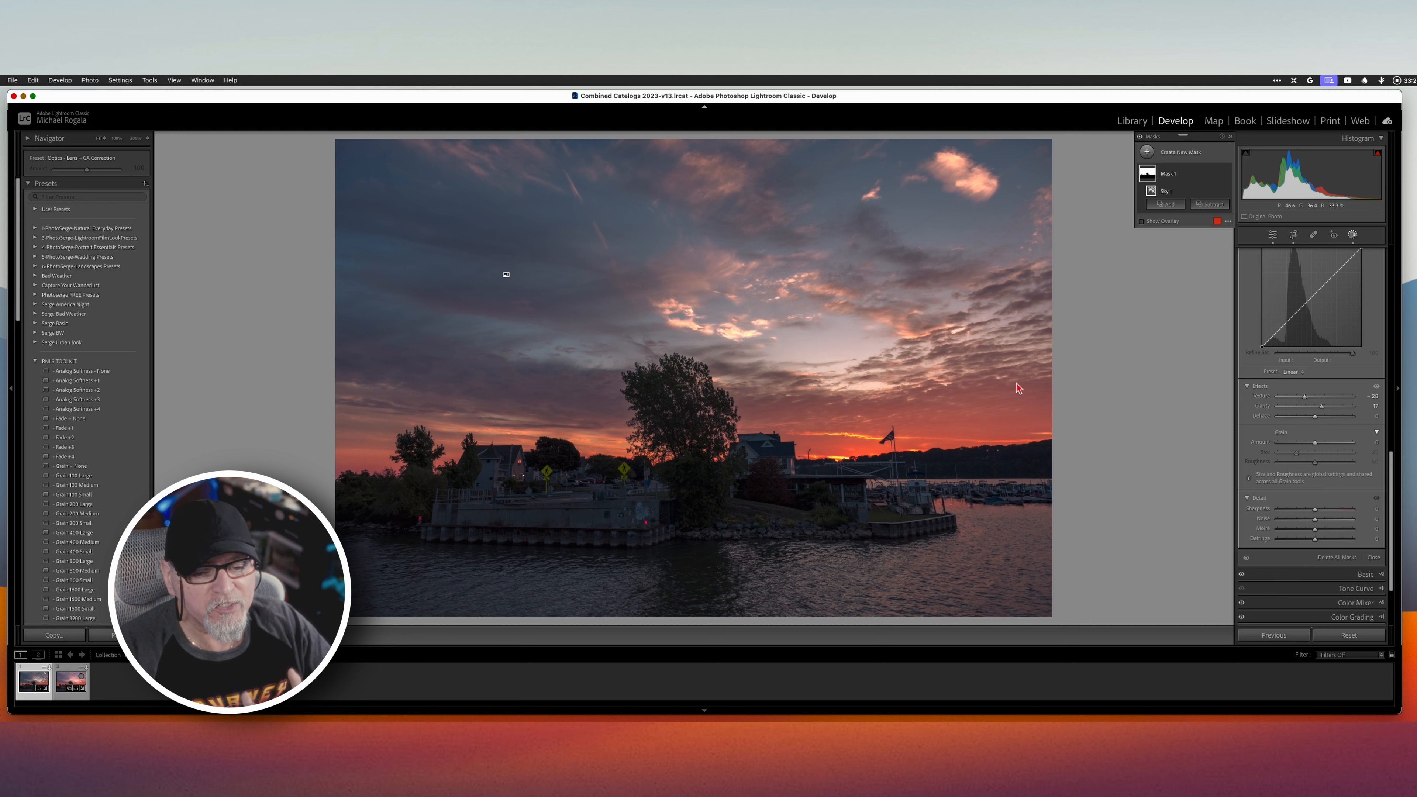
Step: Add a radial gradient mask over the concrete seawall beside the large tree and set its Feather to about 61
scroll(1342, 430, "down", 3)
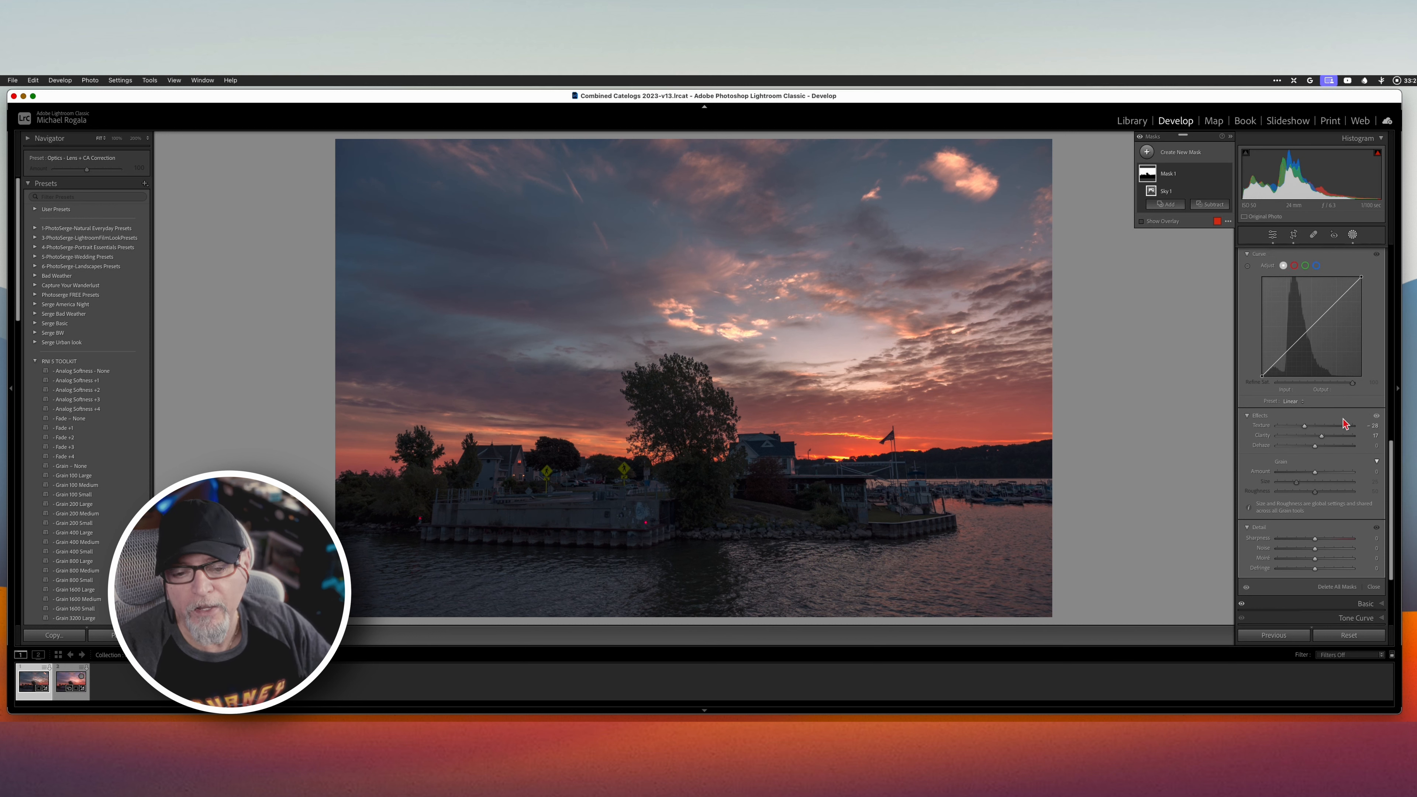
scroll(1337, 439, "up", 10)
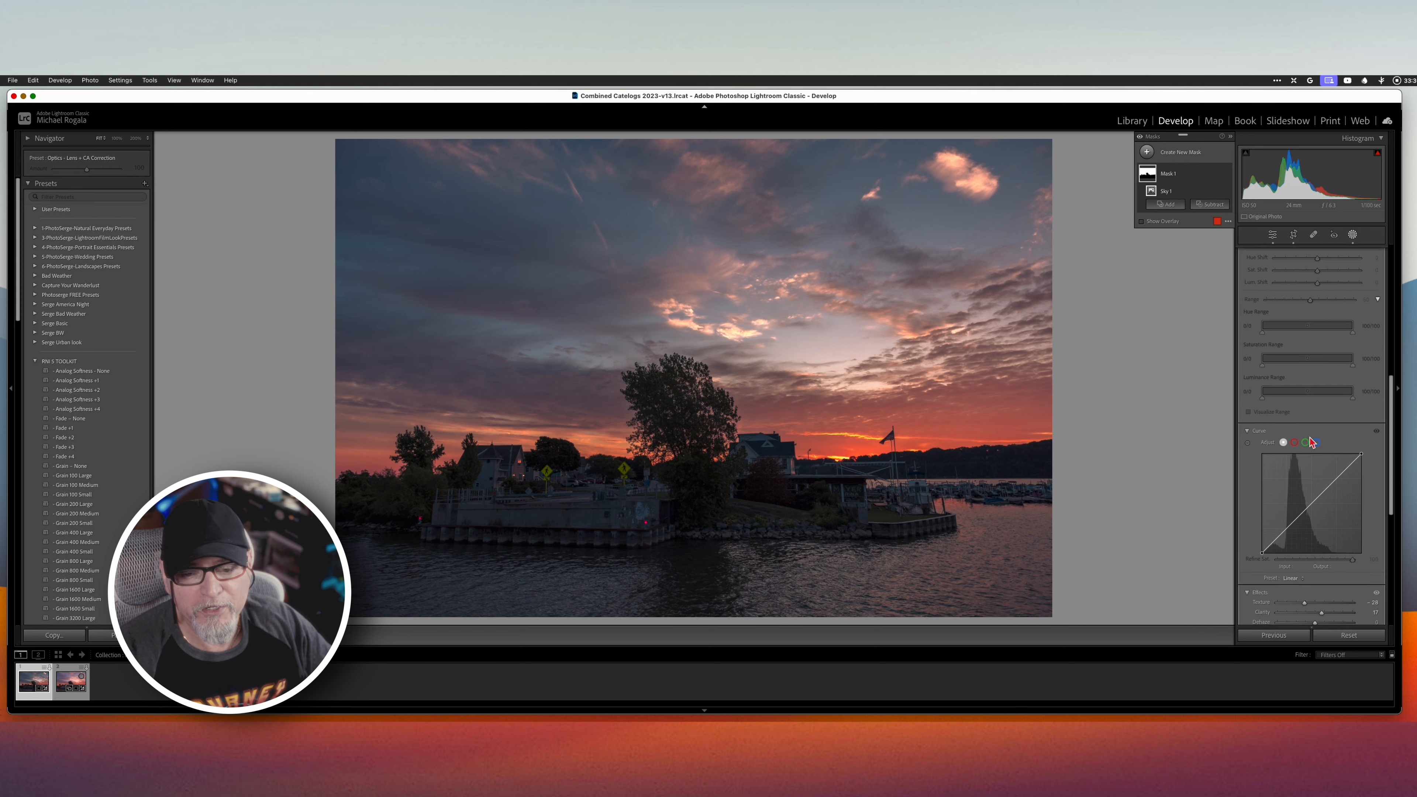
scroll(1309, 439, "up", 2)
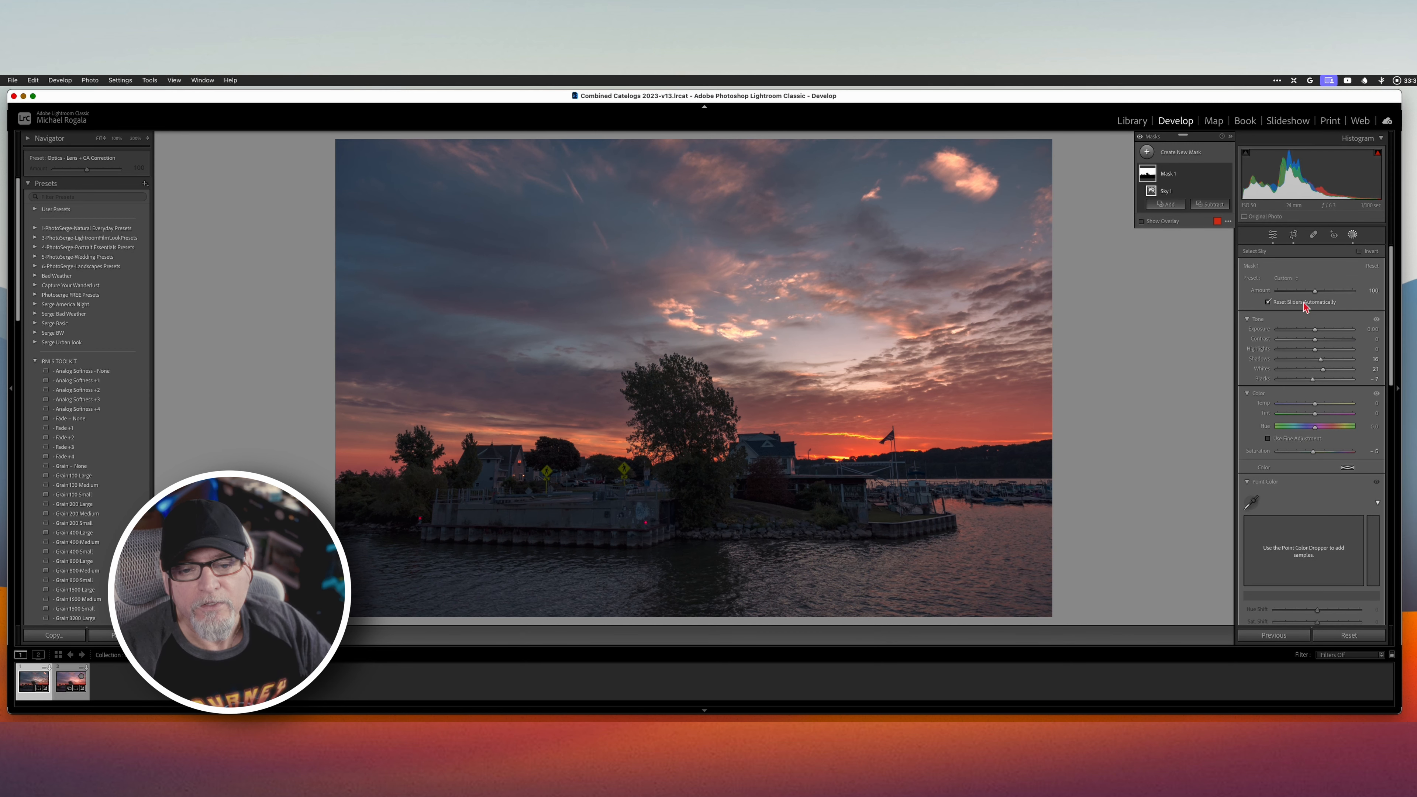
left_click(1147, 152)
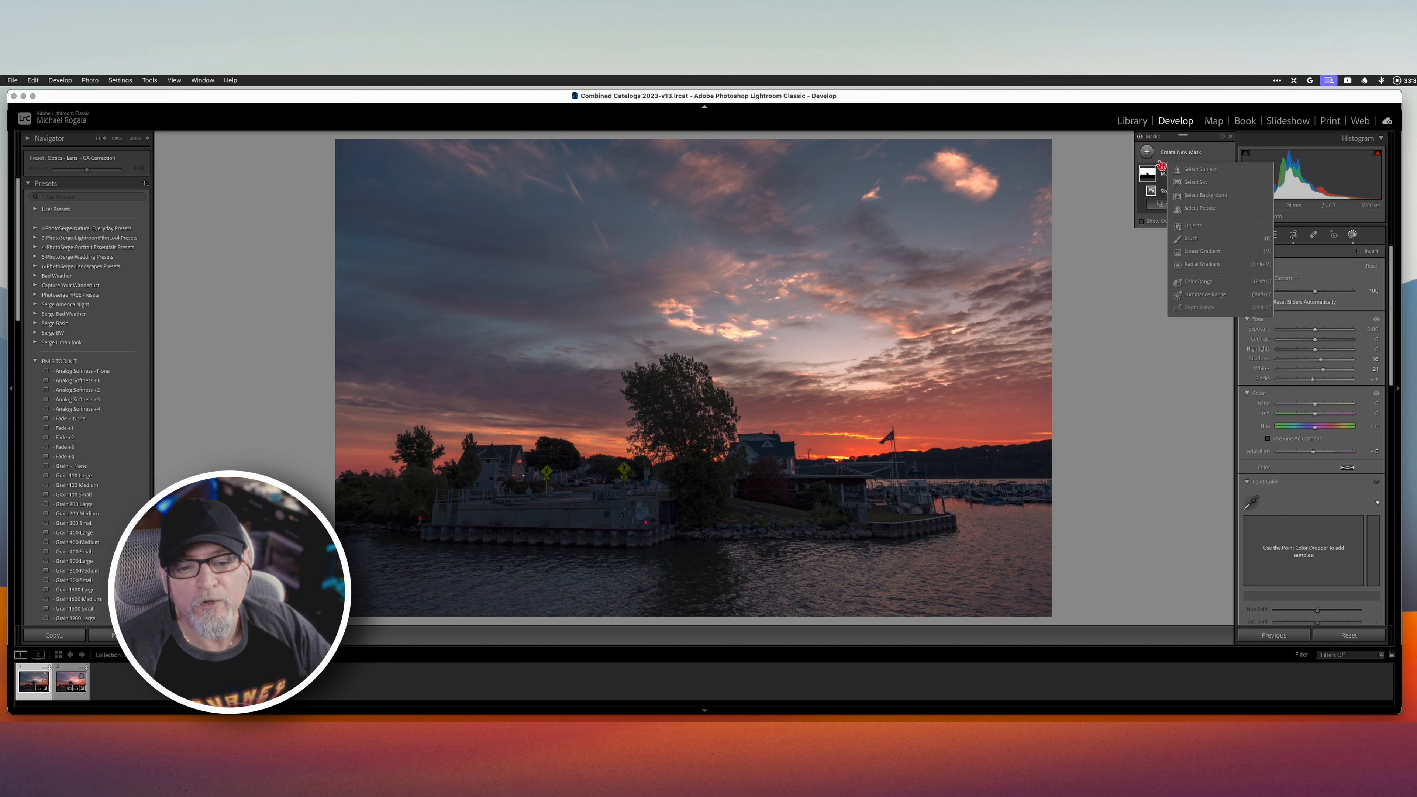
left_click(1200, 265)
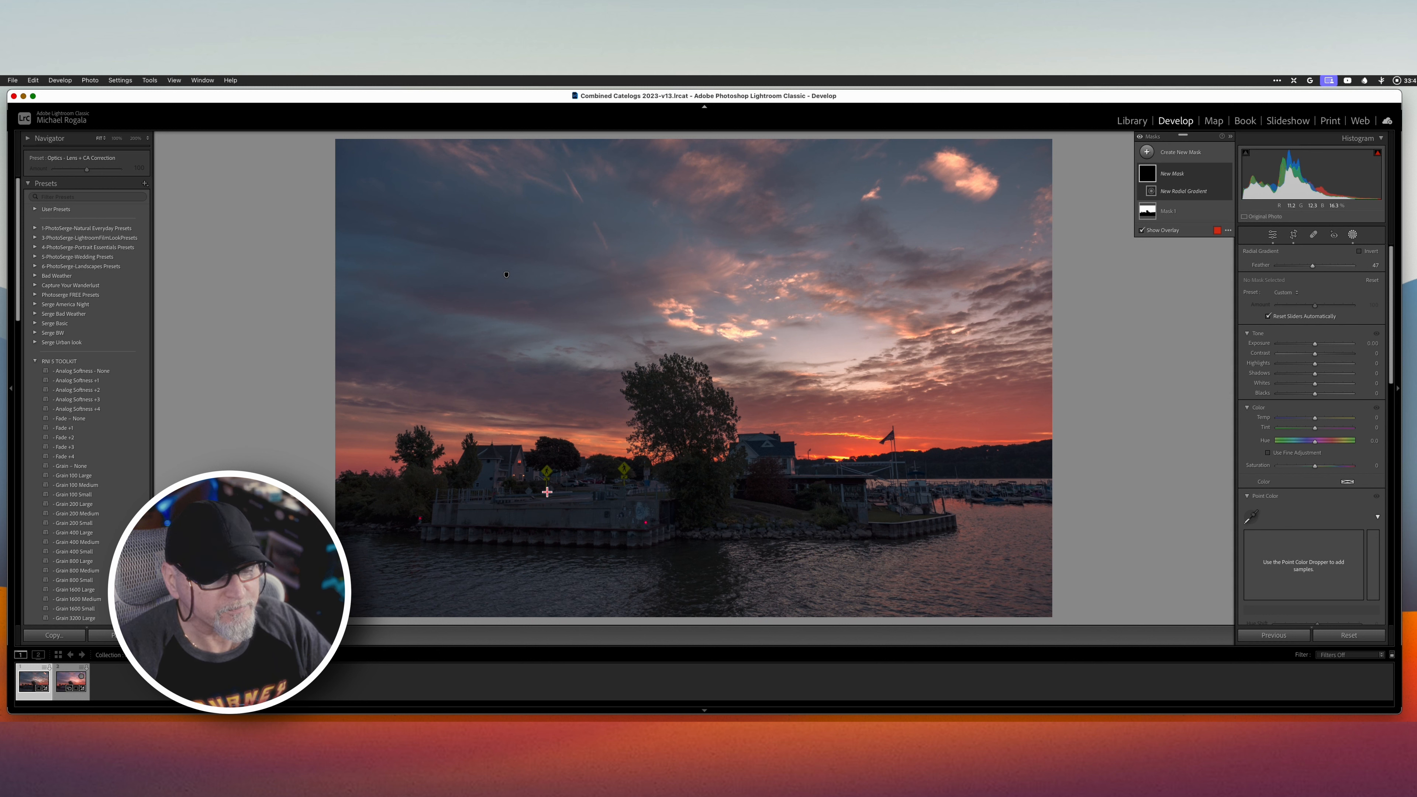
left_click_drag(547, 492, 691, 542)
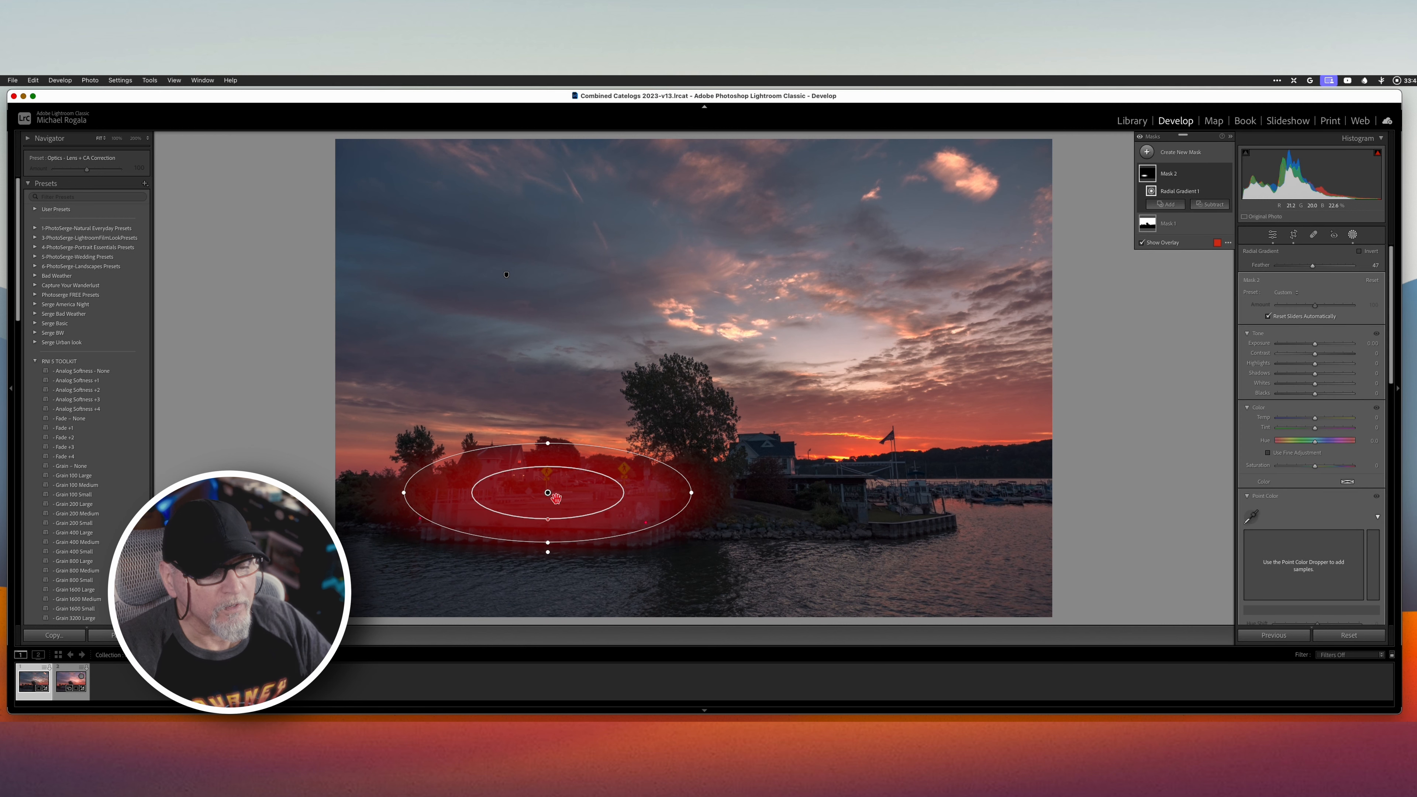
left_click_drag(550, 496, 553, 501)
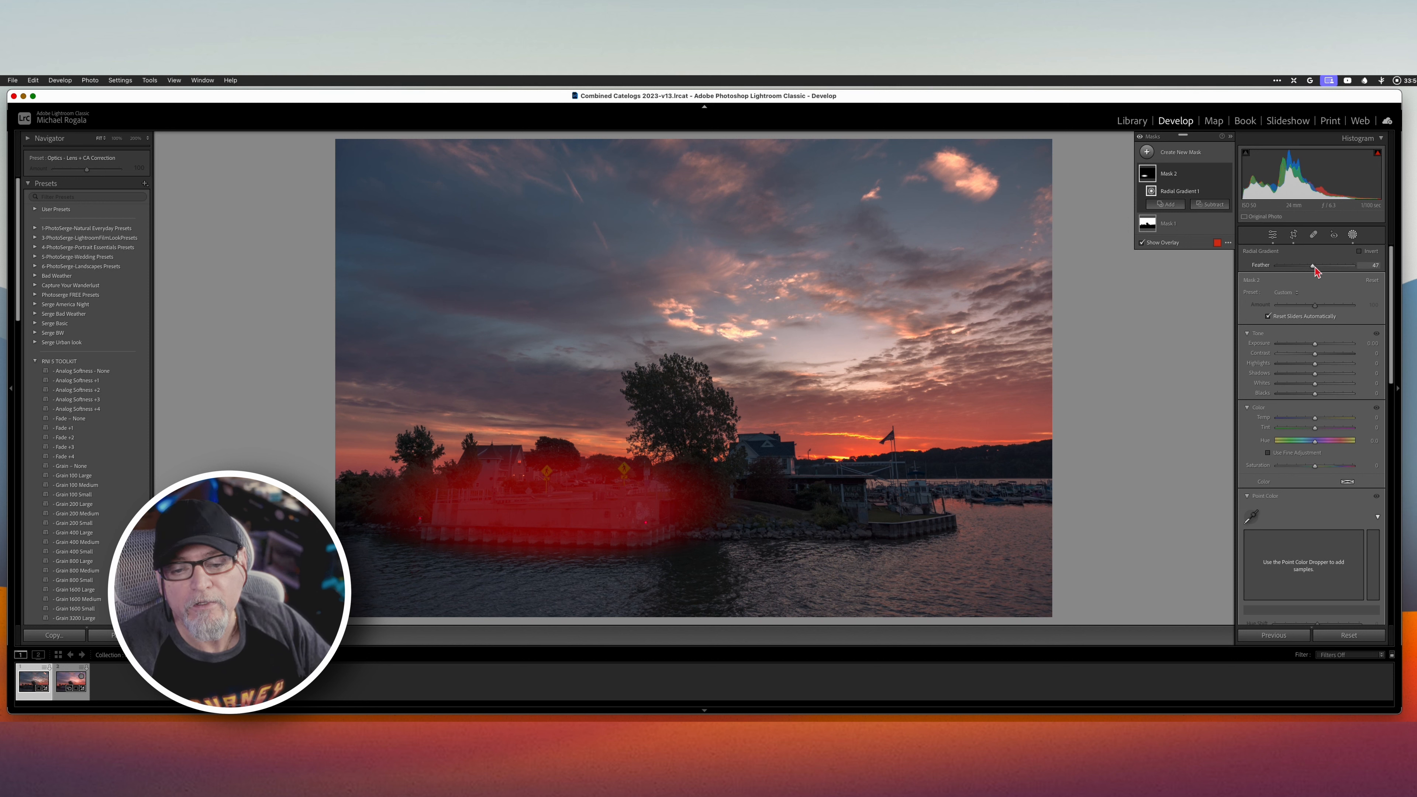
left_click_drag(1314, 270, 1324, 272)
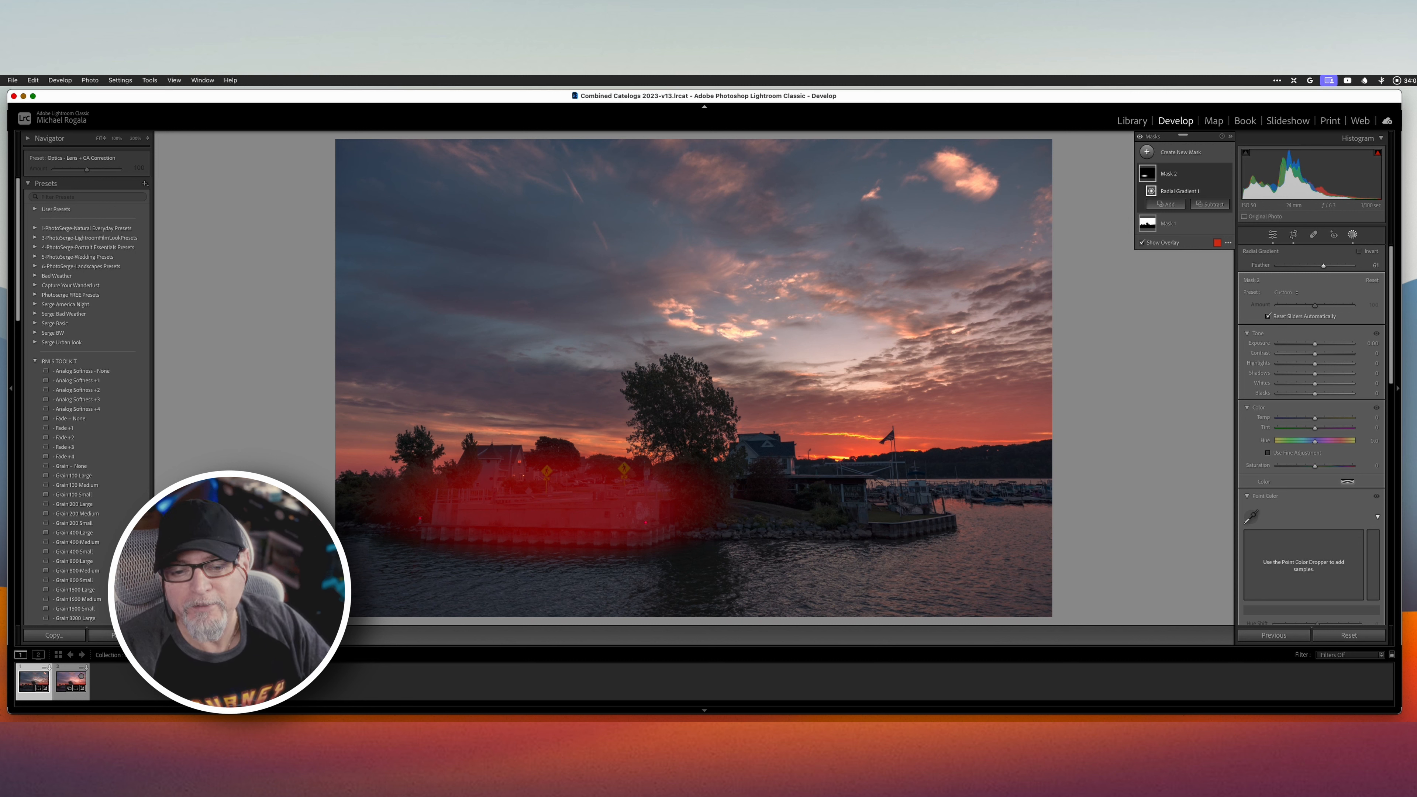
Step: Set the seawall mask's Shadows to about 26 and Texture to about 18, and cool its Temp slightly below zero
left_click_drag(1316, 379, 1327, 379)
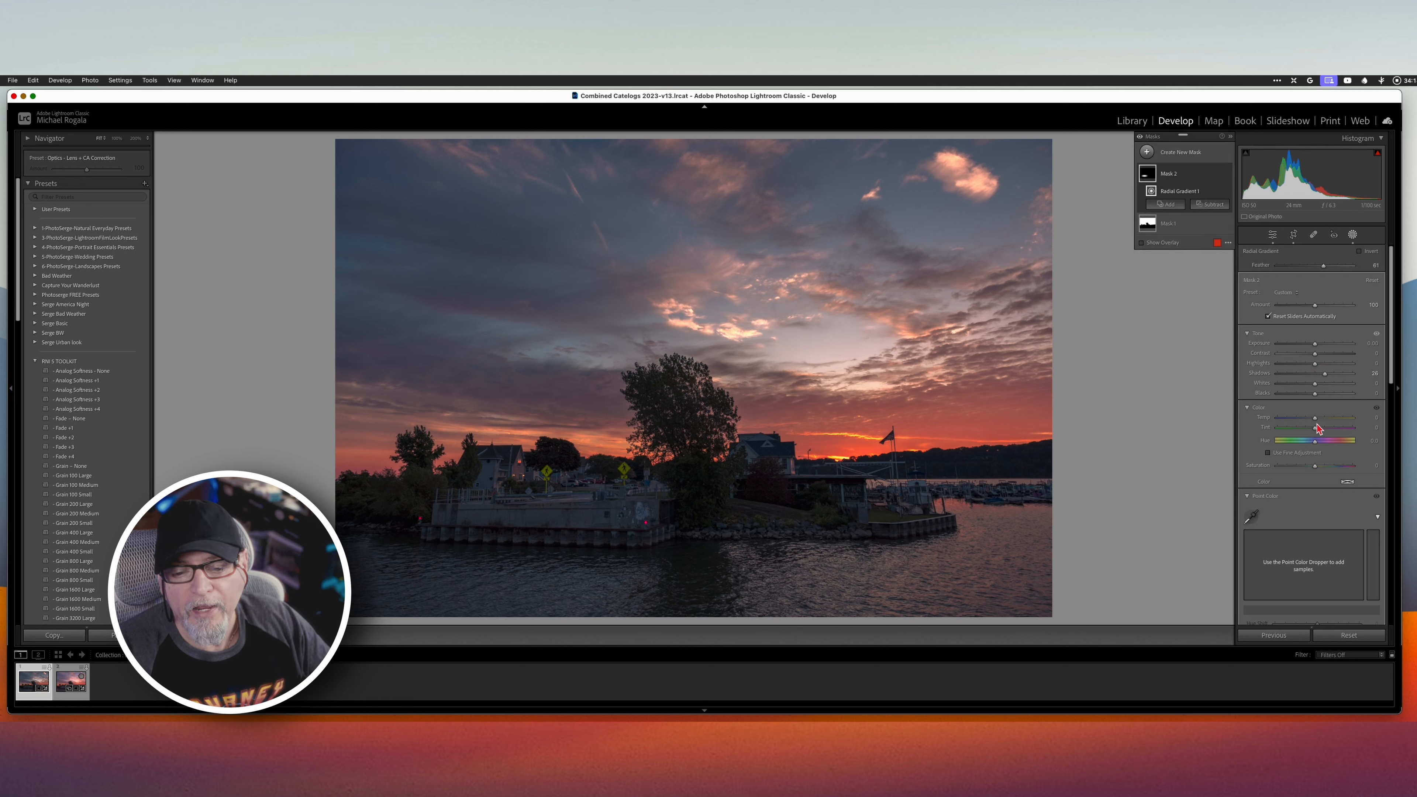
left_click_drag(1315, 418, 1311, 421)
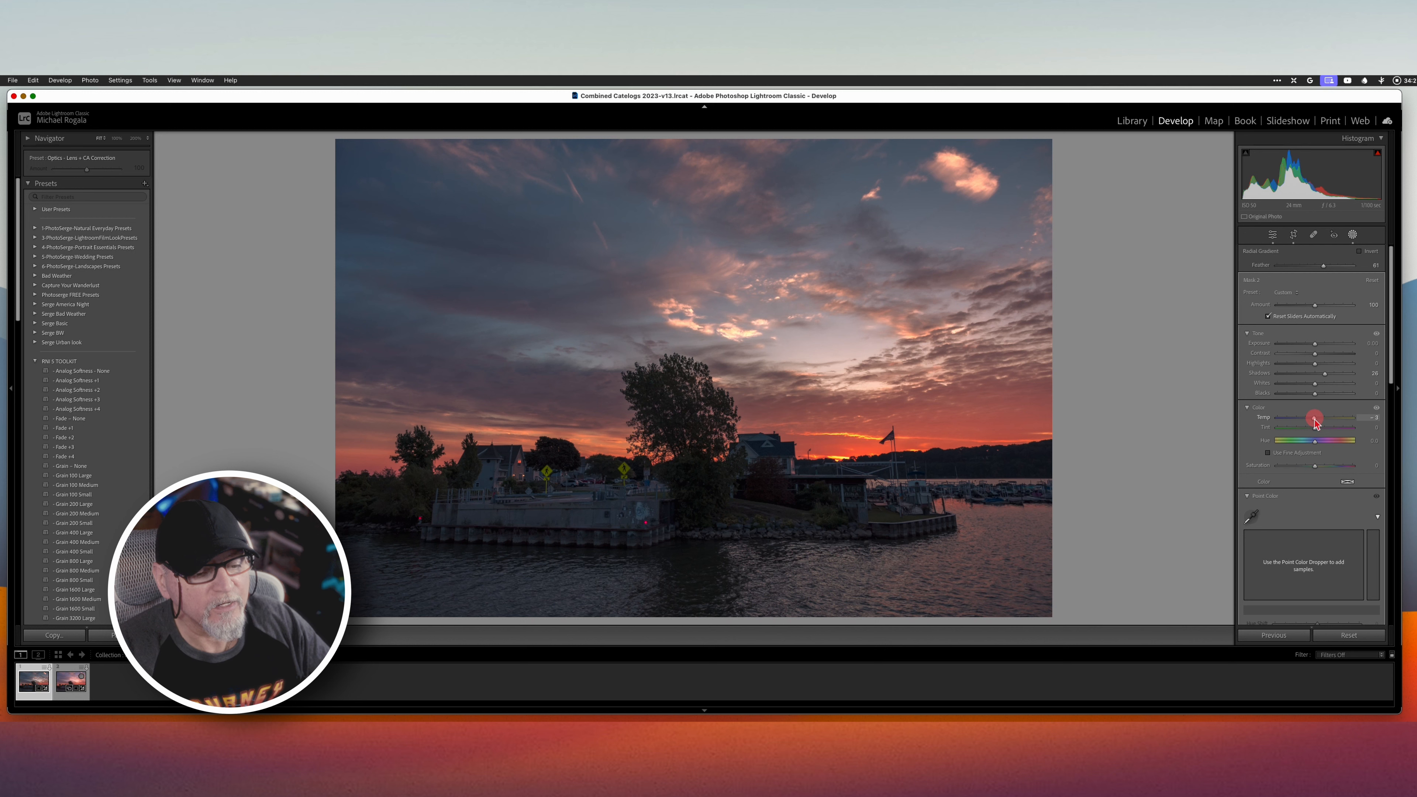
left_click_drag(1315, 422, 1316, 423)
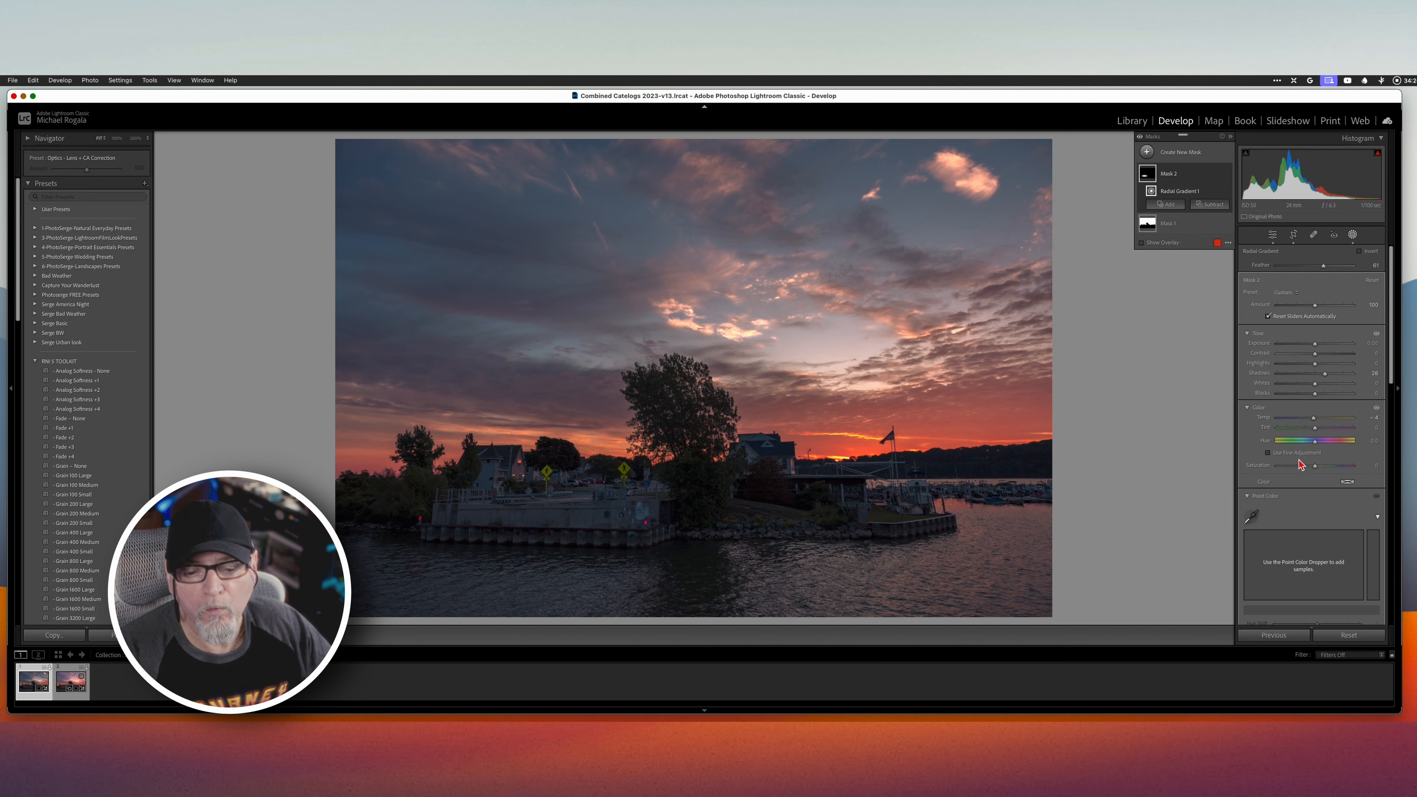
scroll(1304, 469, "down", 5)
scroll(1304, 478, "down", 8)
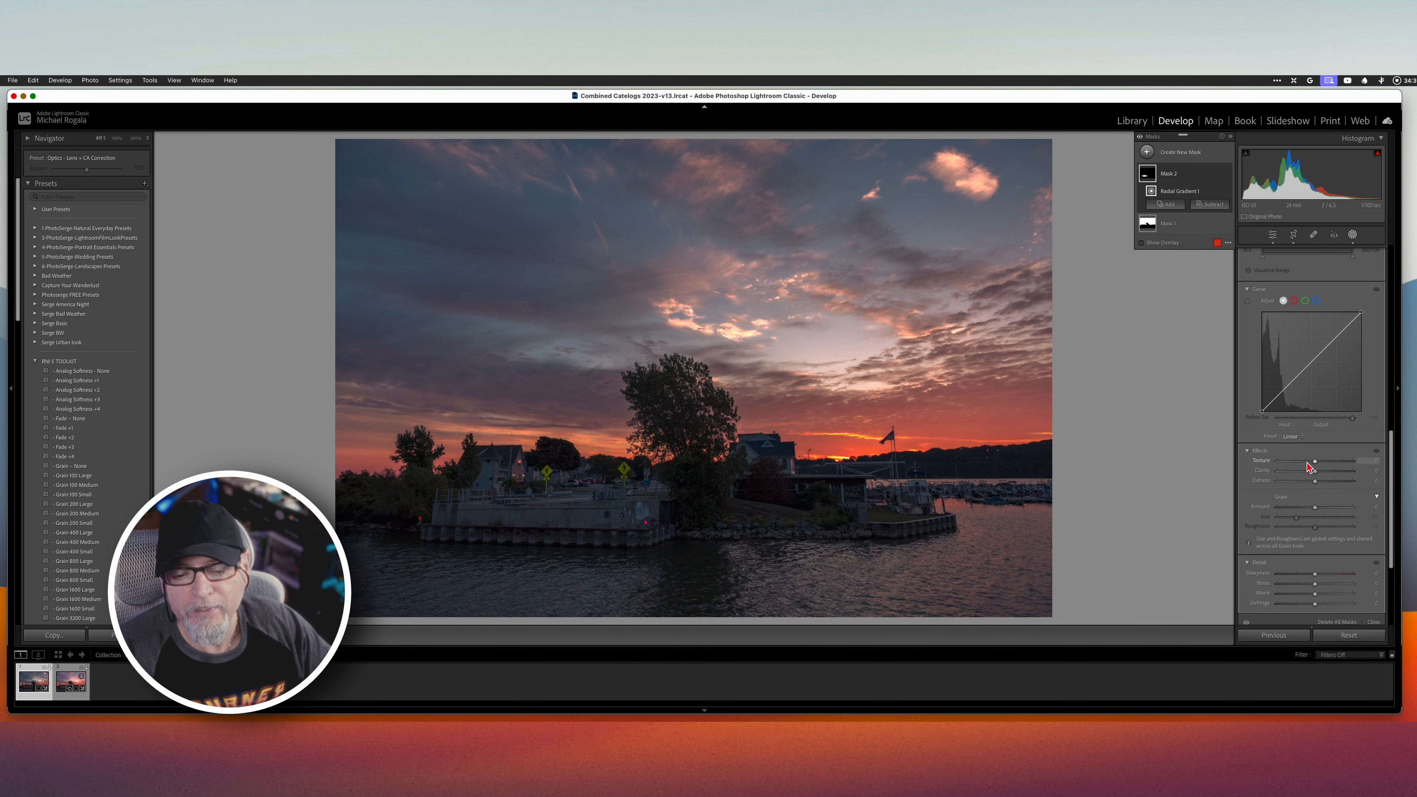
left_click_drag(1315, 463, 1321, 463)
scroll(1310, 446, "up", 8)
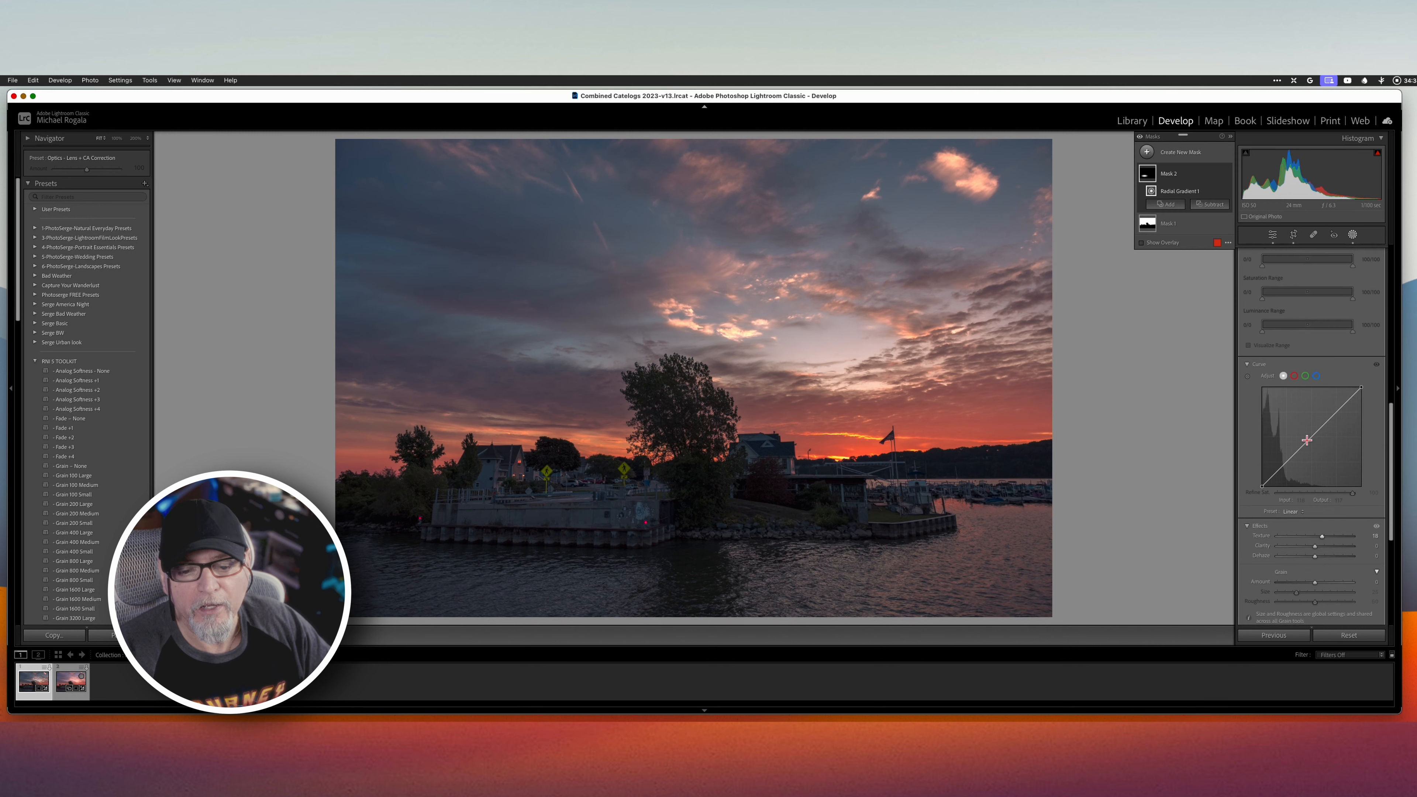
scroll(1310, 447, "up", 4)
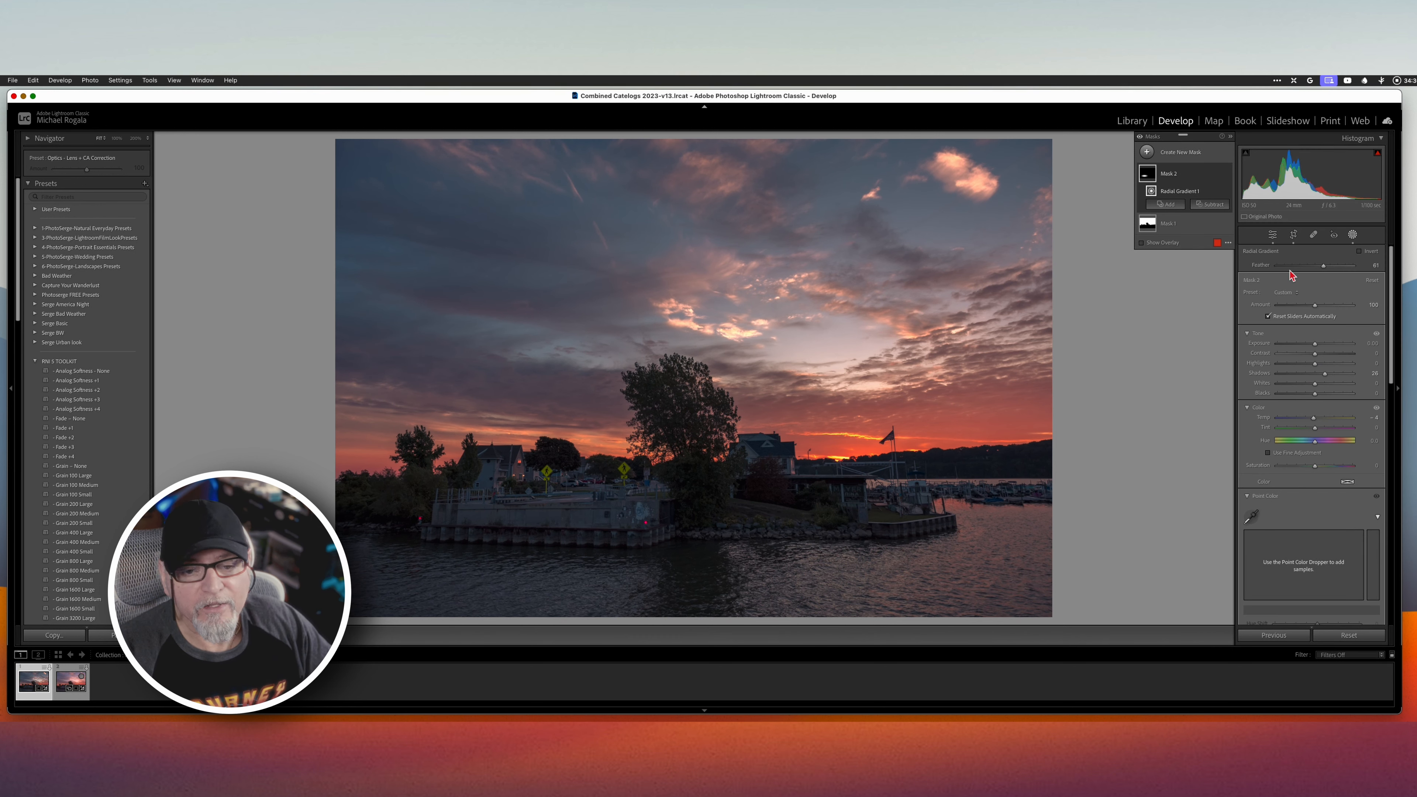
Step: Add a slightly rotated radial gradient mask over the house just beyond the large tree
left_click(1147, 152)
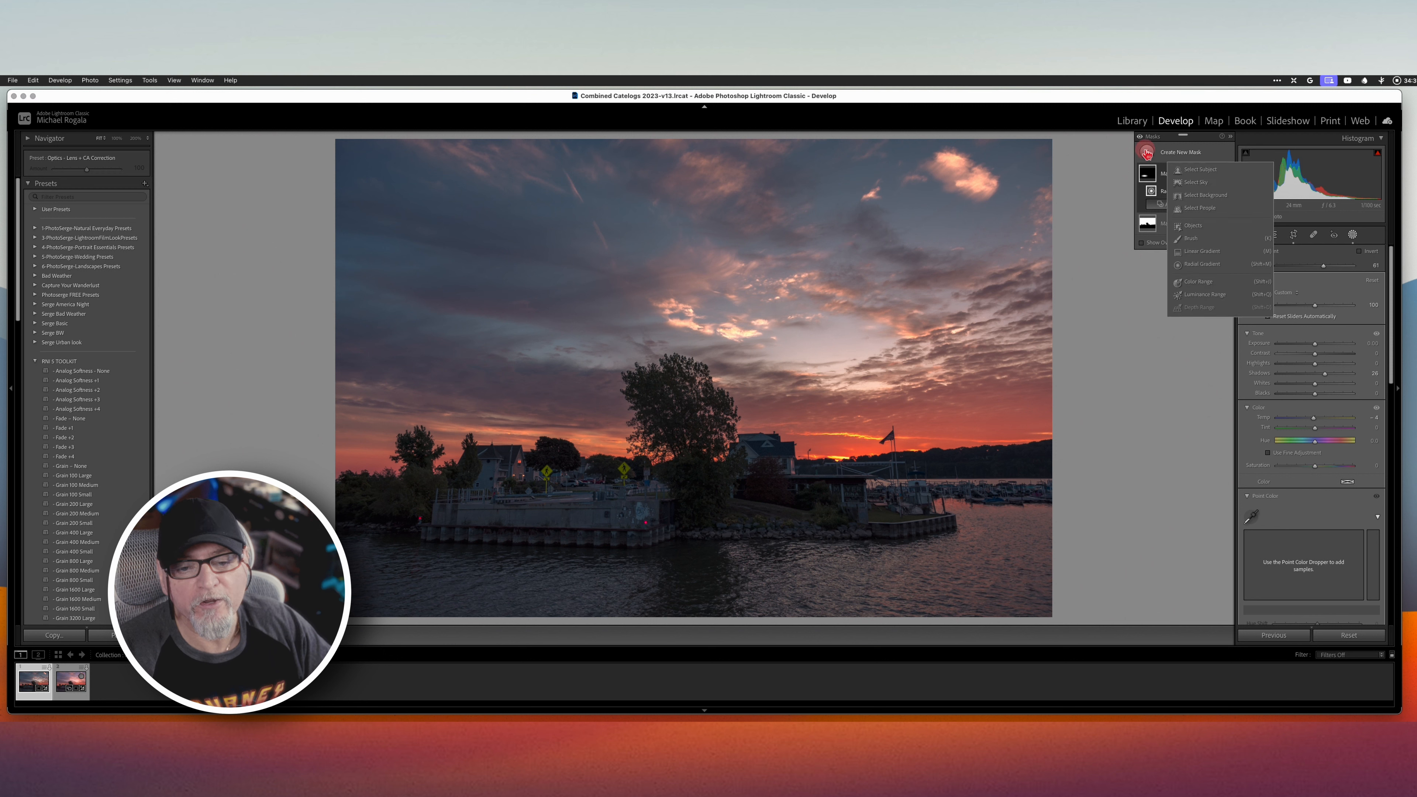
left_click(1200, 266)
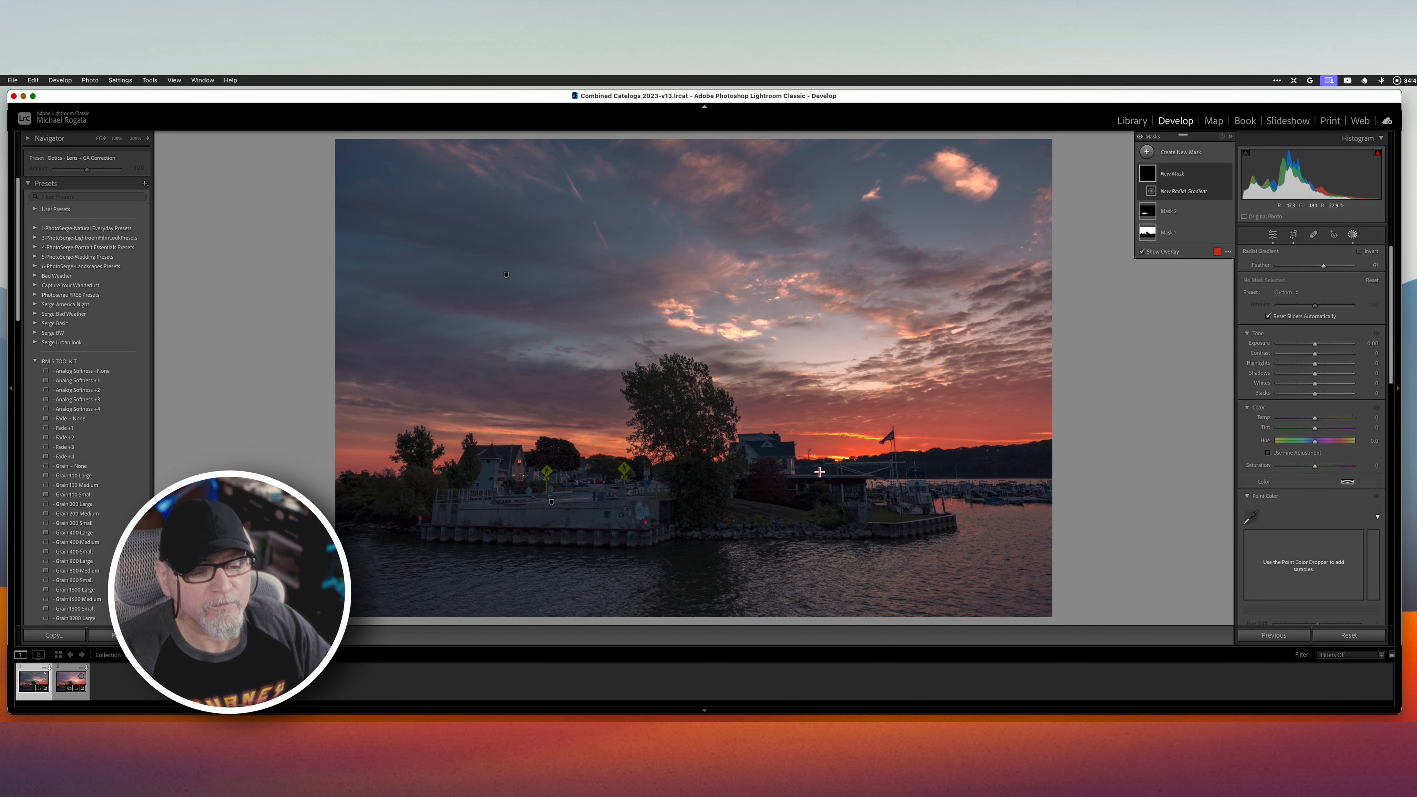
mouse_move(761, 459)
left_mouse_down()
mouse_move(800, 496)
mouse_move(840, 502)
mouse_move(765, 508)
mouse_move(765, 471)
left_mouse_up()
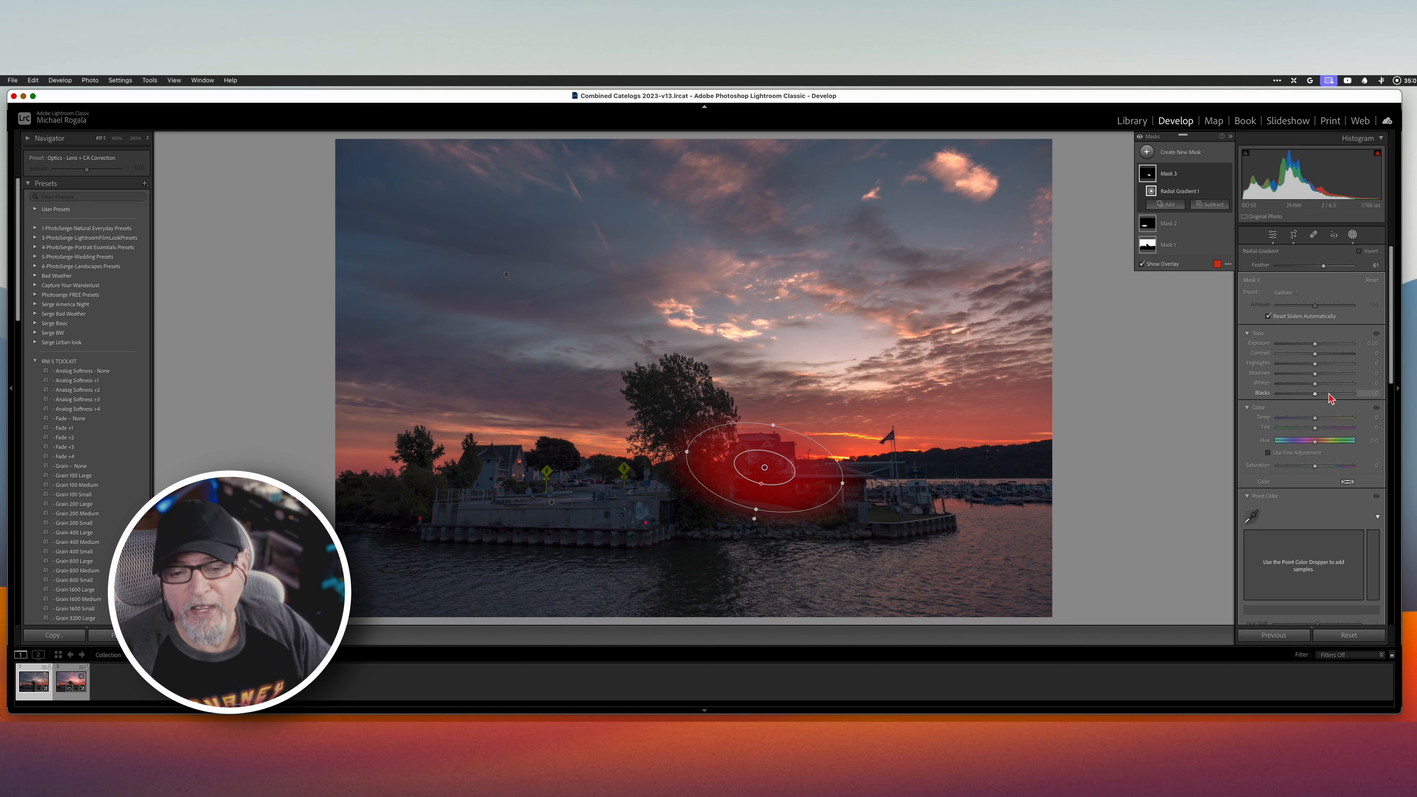
left_click(1316, 344)
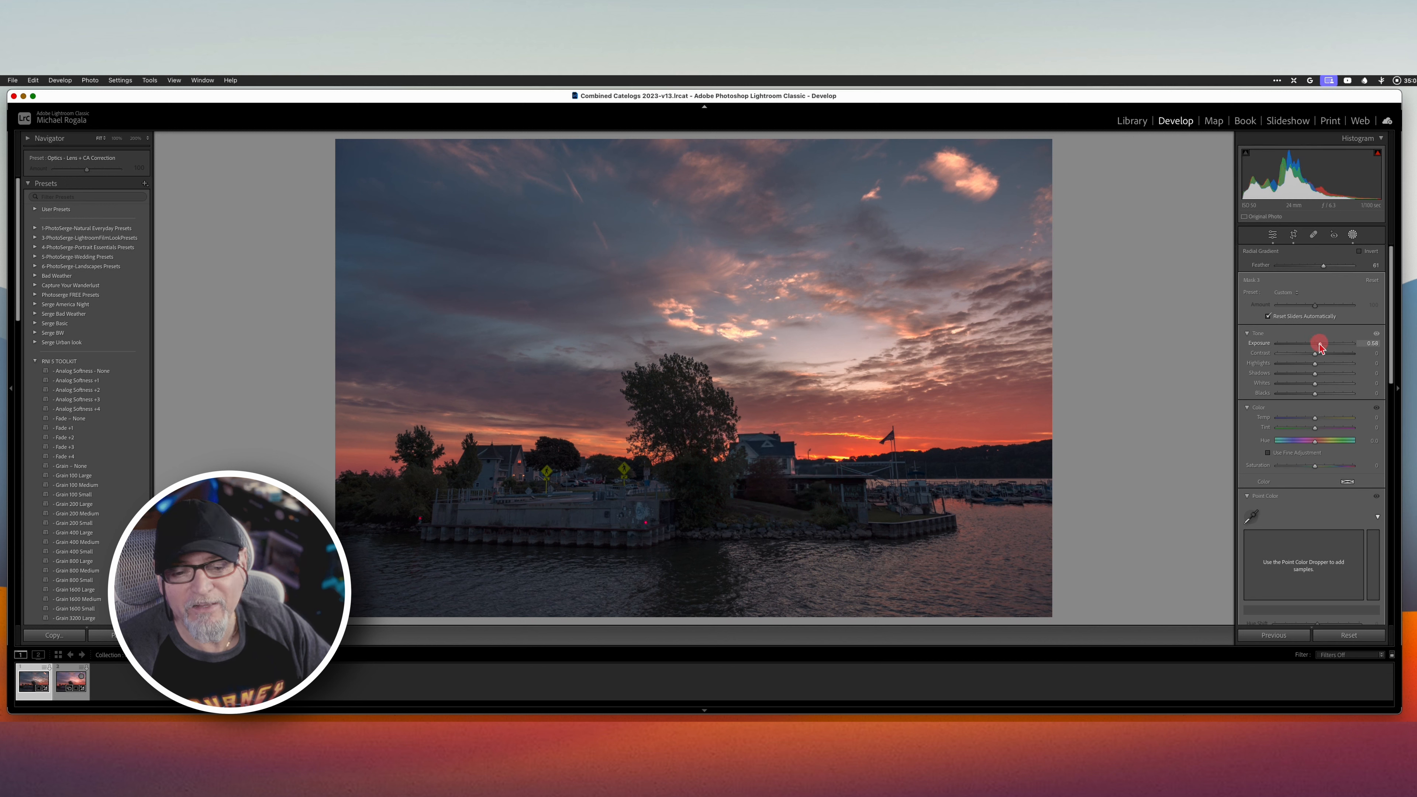
left_click_drag(1320, 346, 1320, 346)
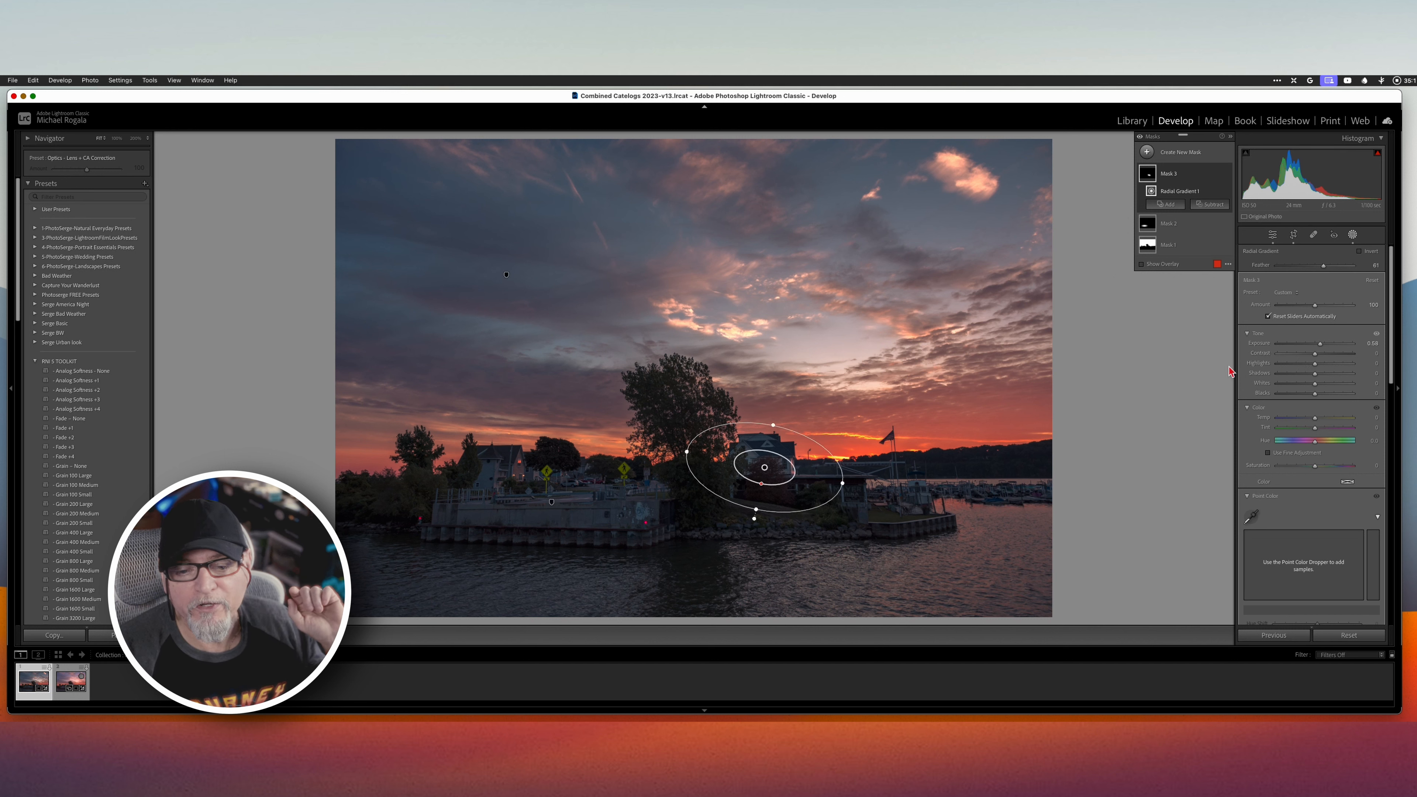
left_click(1258, 344)
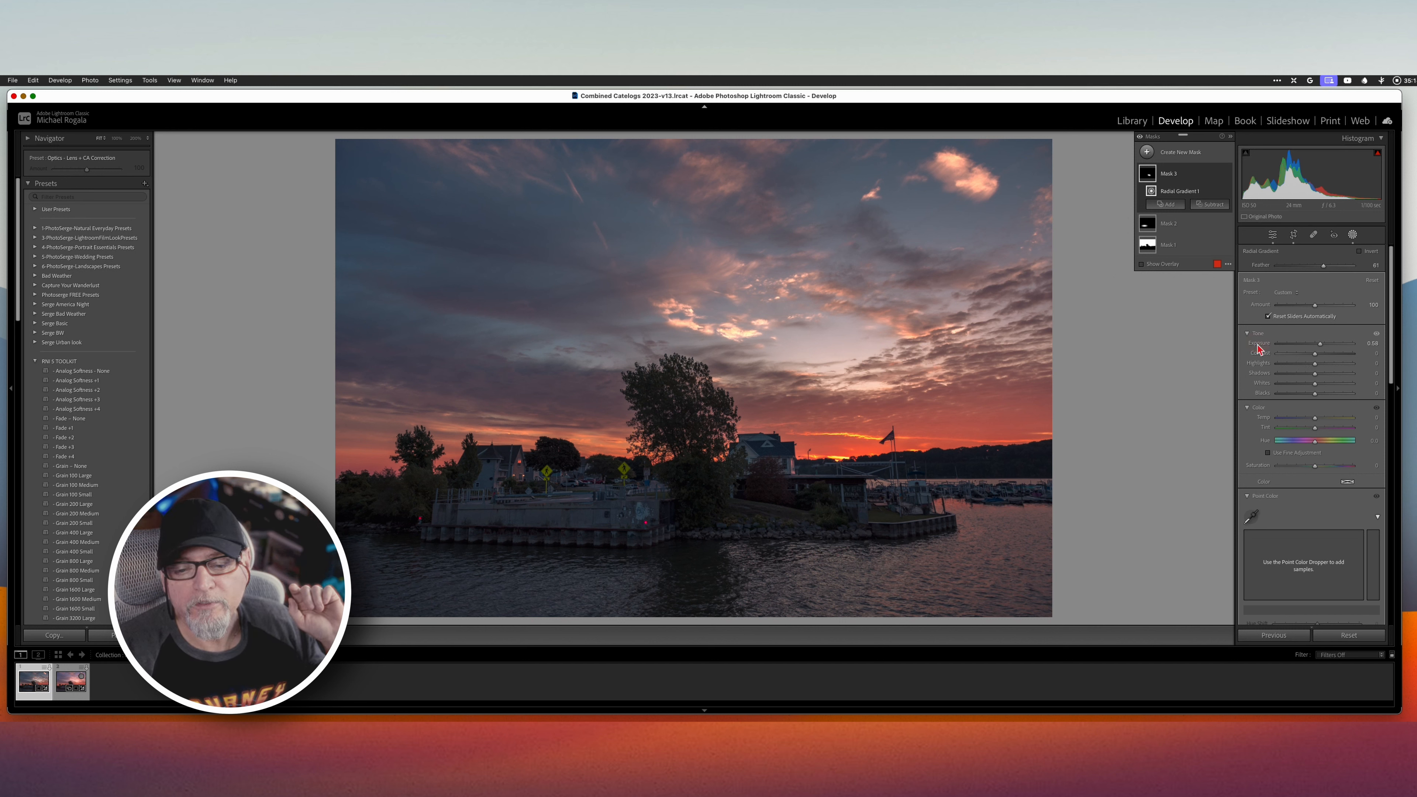
double_click(1259, 346)
key("o")
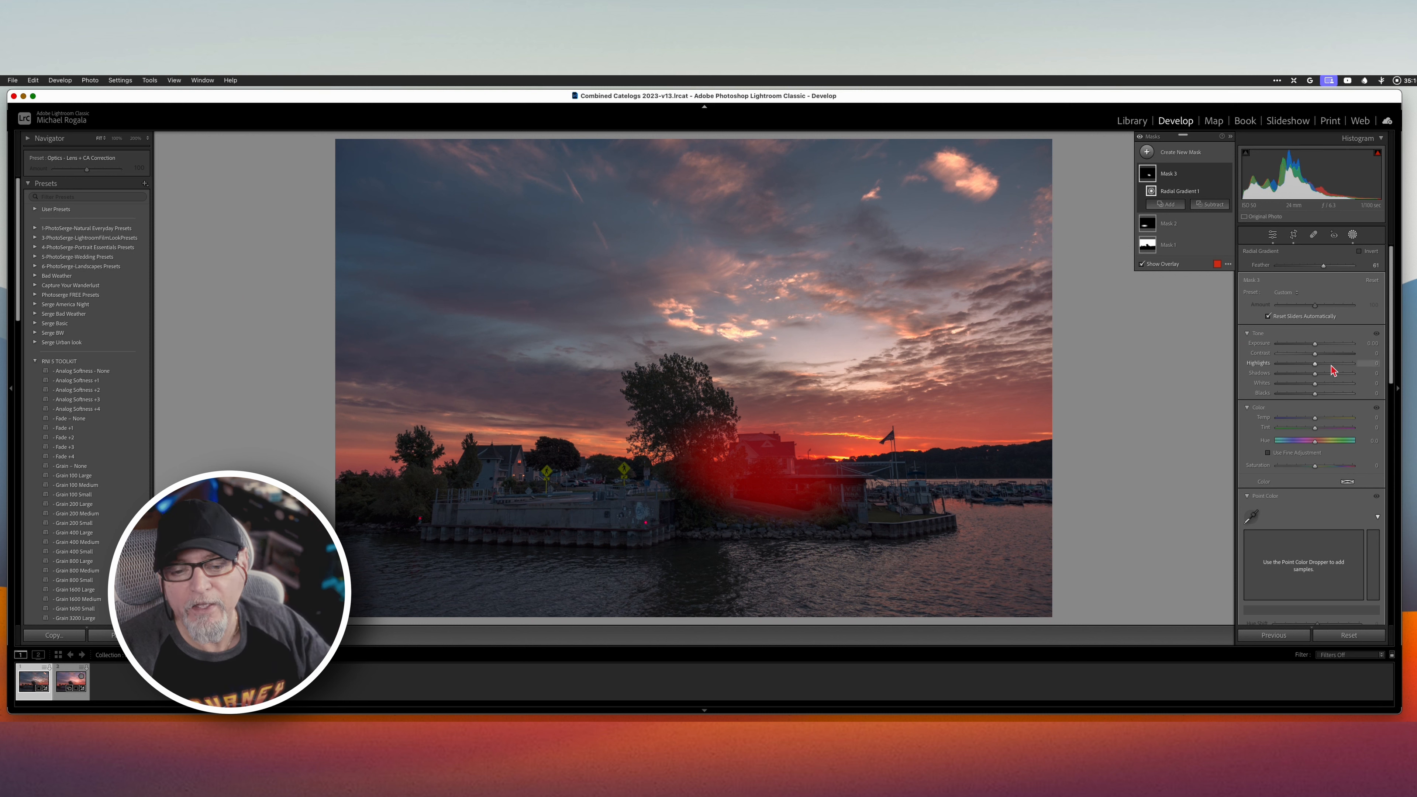
Step: Slightly raise the house mask's Shadows, Whites and Tint, warm Temp to about 17, and set Clarity to about 15 and Texture to about 8
left_click_drag(1316, 378, 1315, 419)
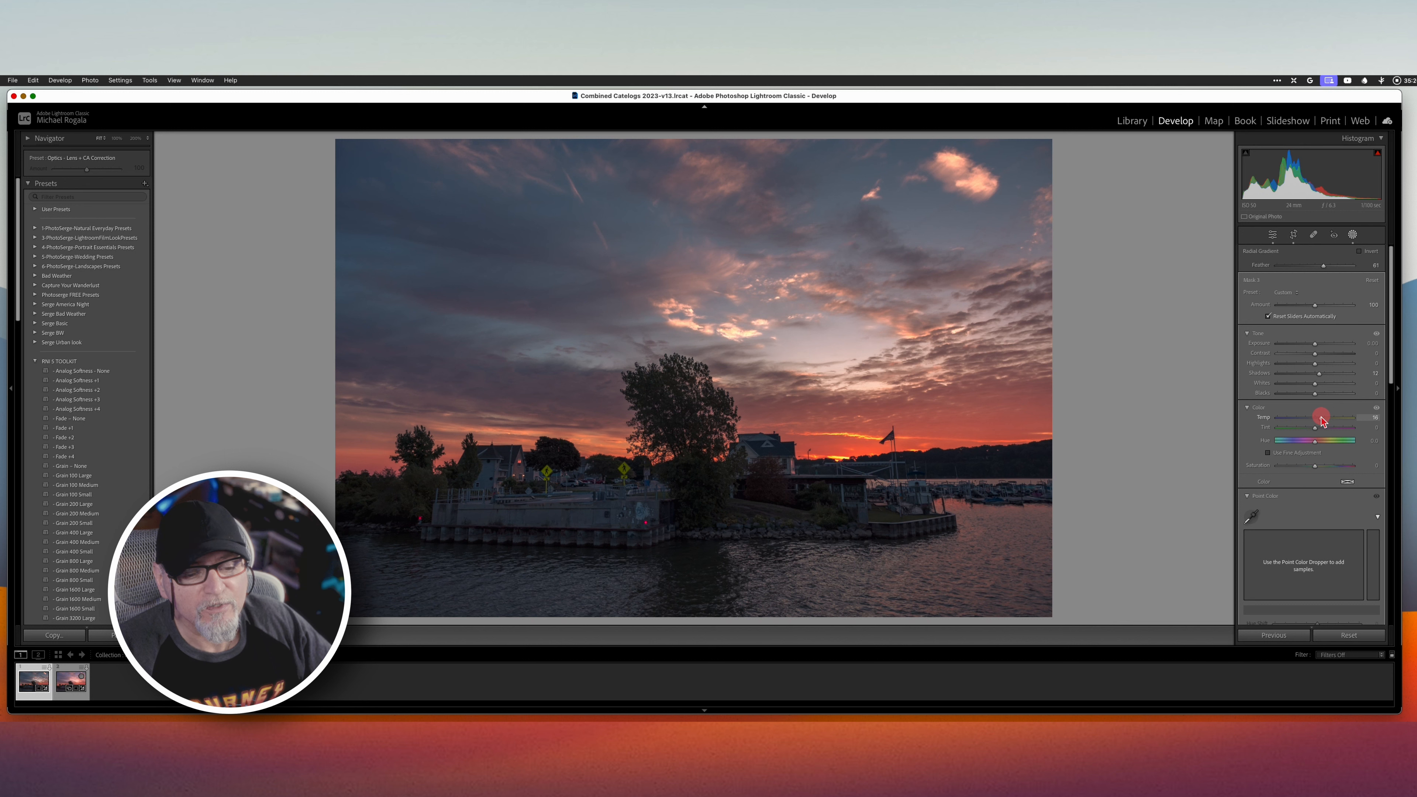
left_click_drag(1322, 419, 1320, 387)
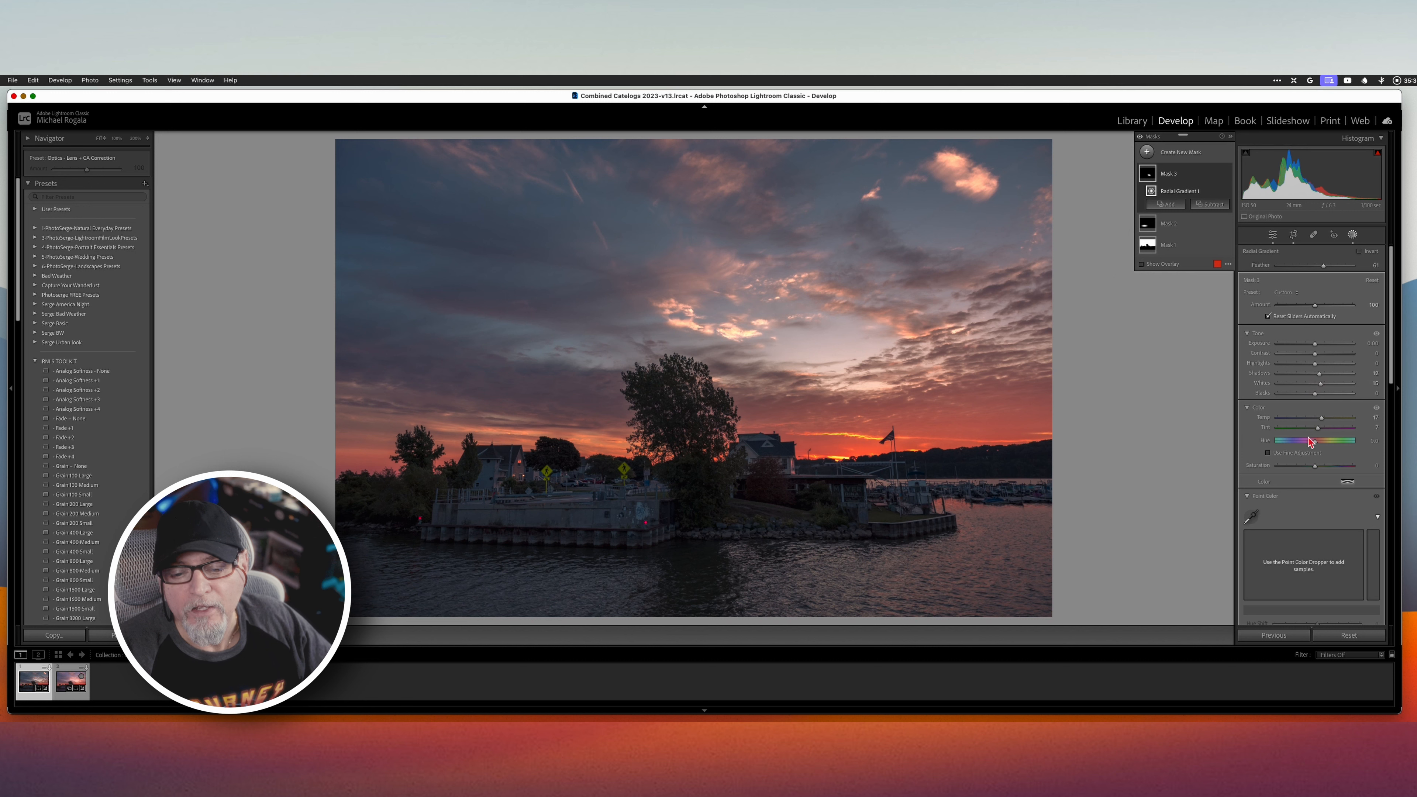
scroll(1300, 438, "down", 6)
scroll(1299, 437, "down", 1)
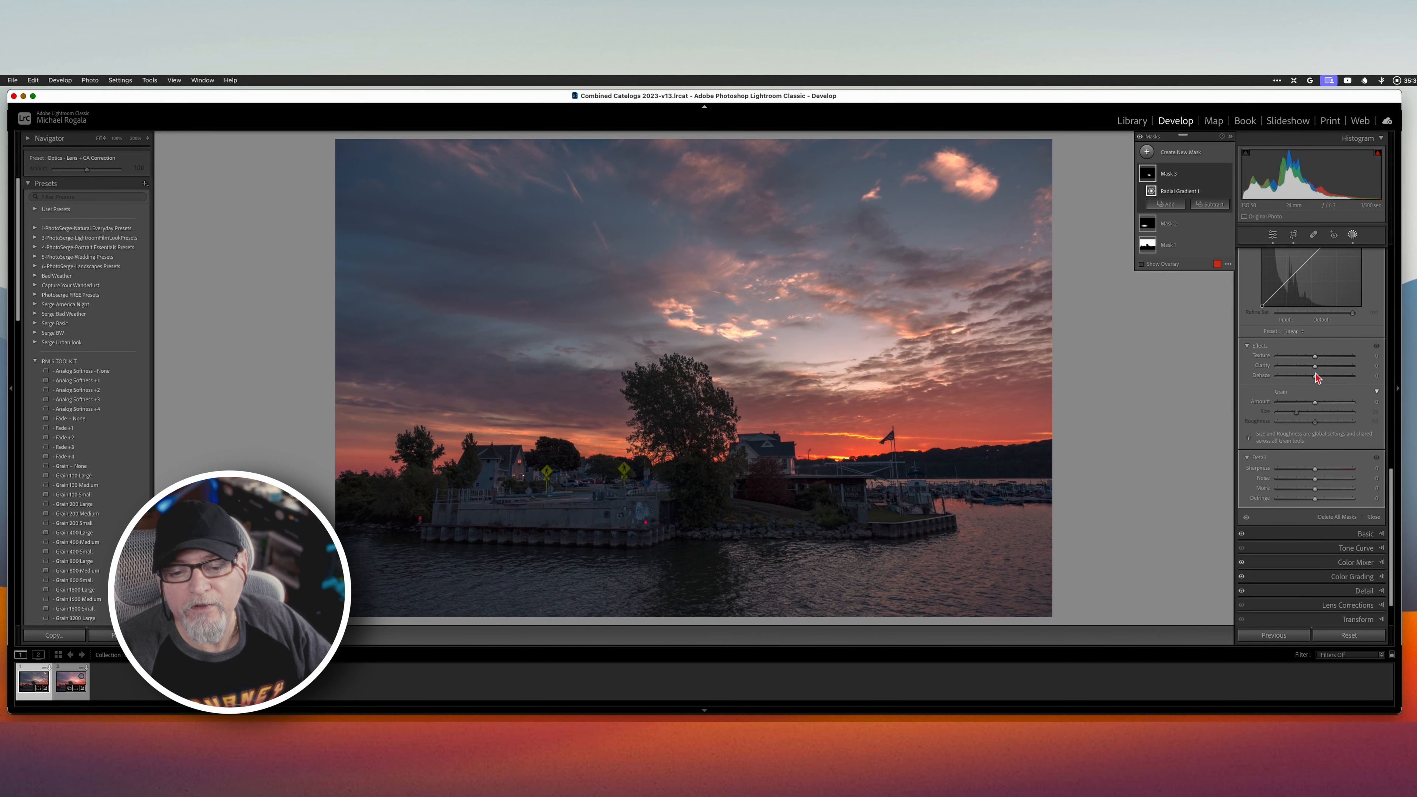
left_click_drag(1315, 366, 1315, 366)
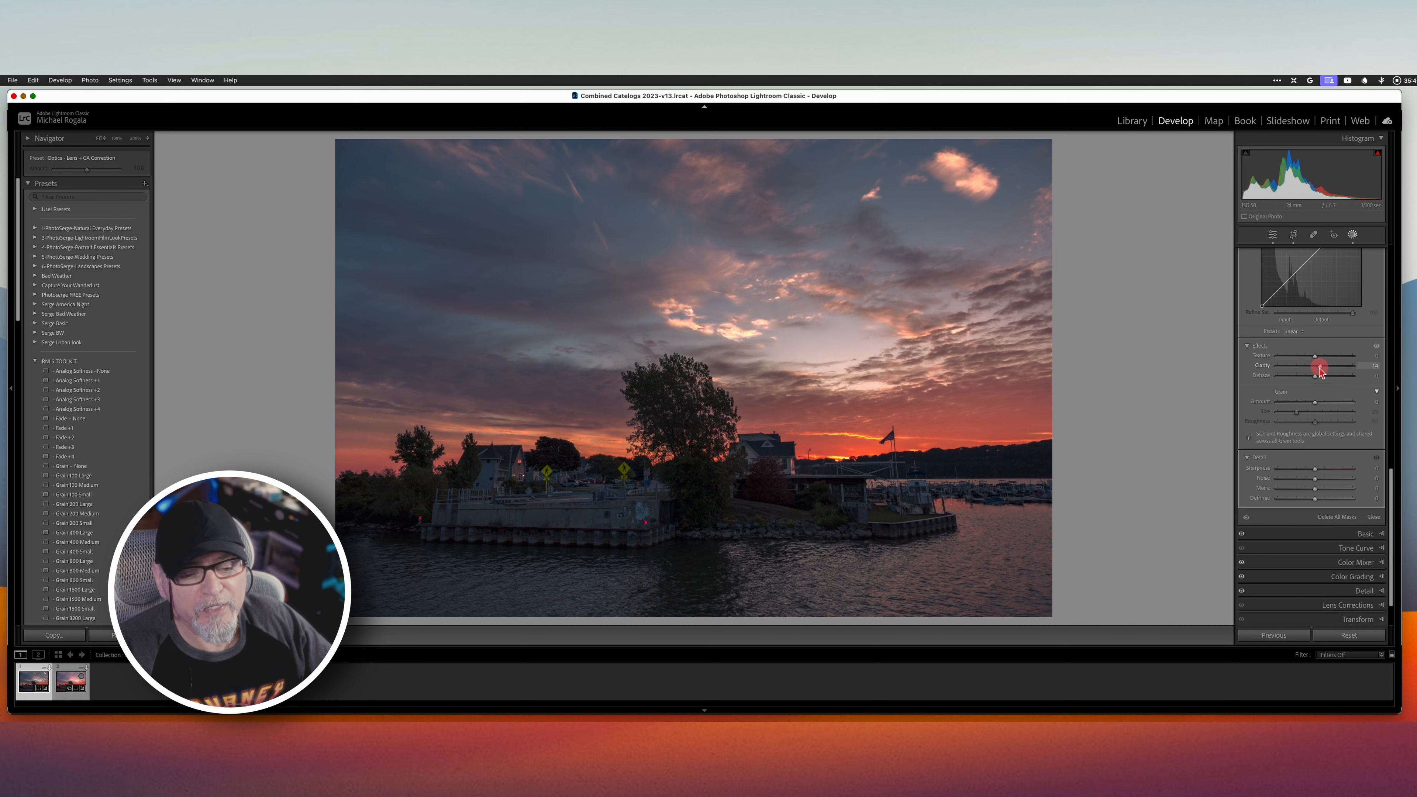
left_click_drag(1321, 370, 1318, 358)
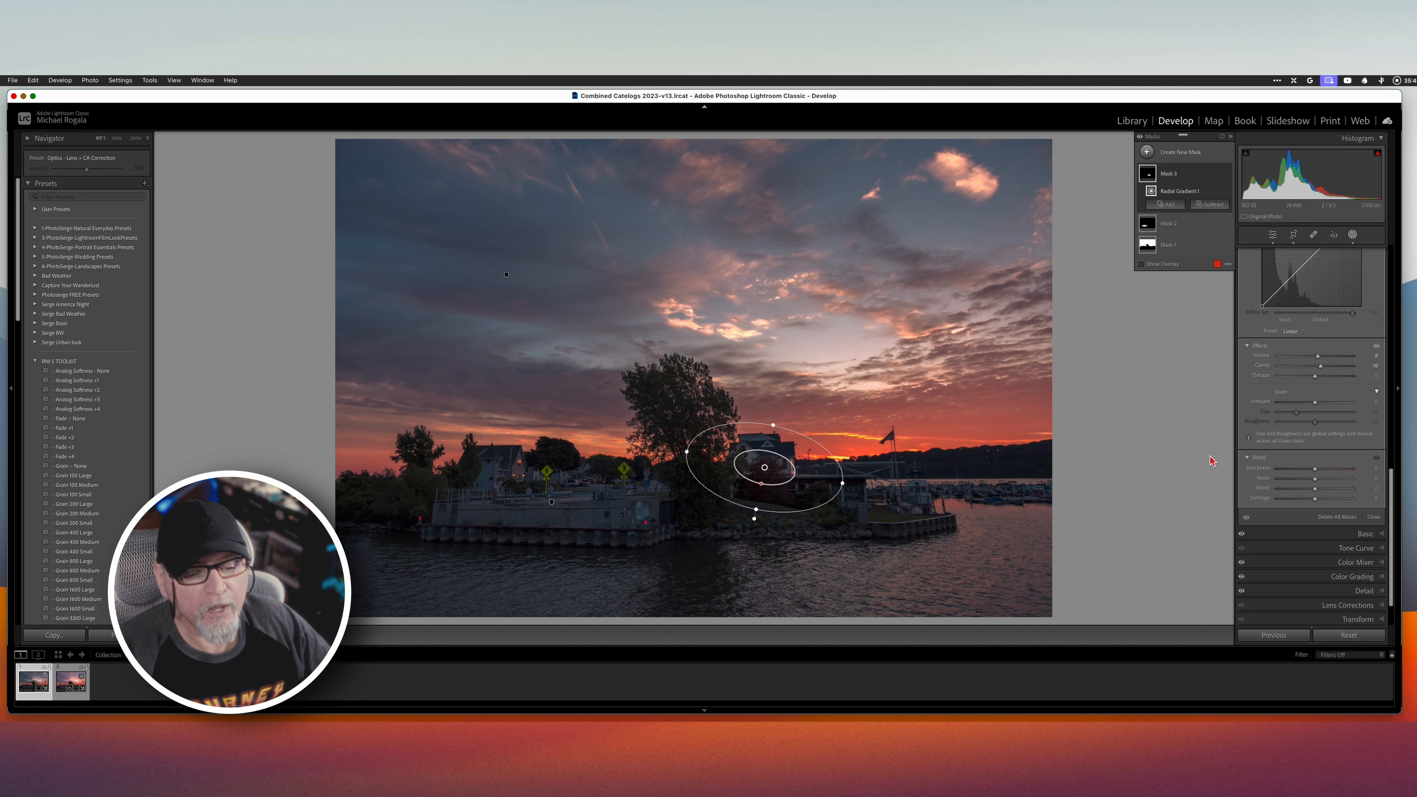
Step: Add a wider radial gradient mask over the dark shoreline and dock between the large tree and the flagpole
left_click(1147, 153)
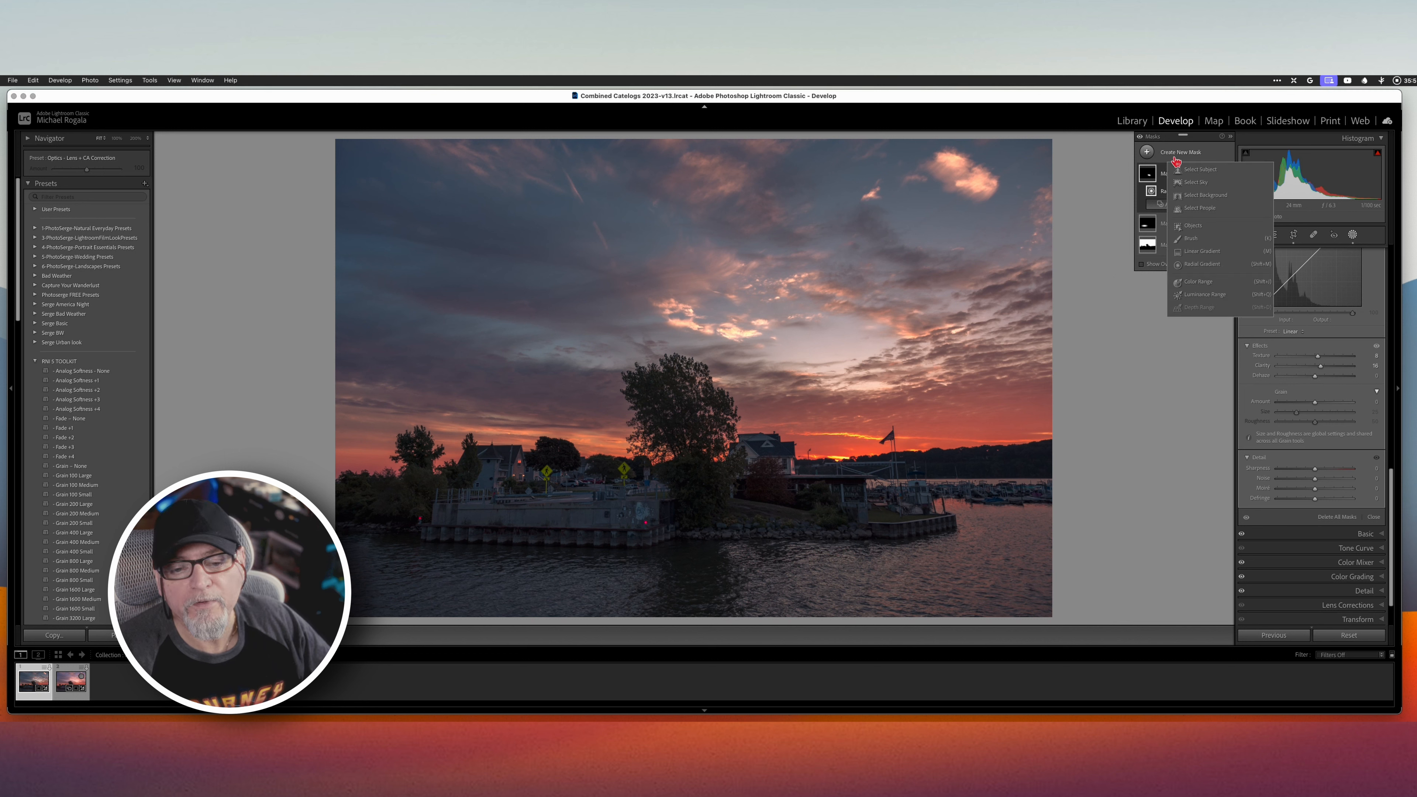
left_click(1203, 265)
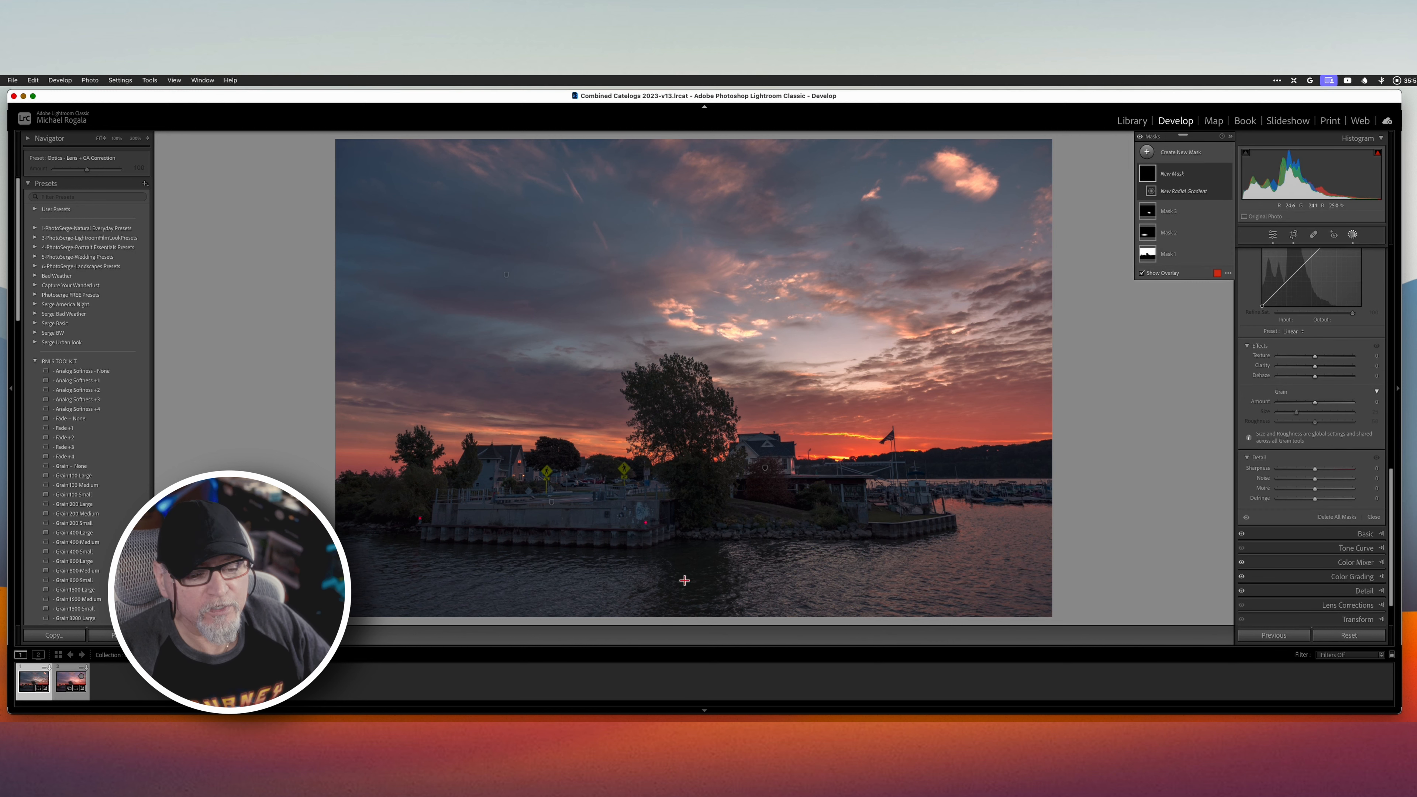
left_click_drag(778, 498, 908, 553)
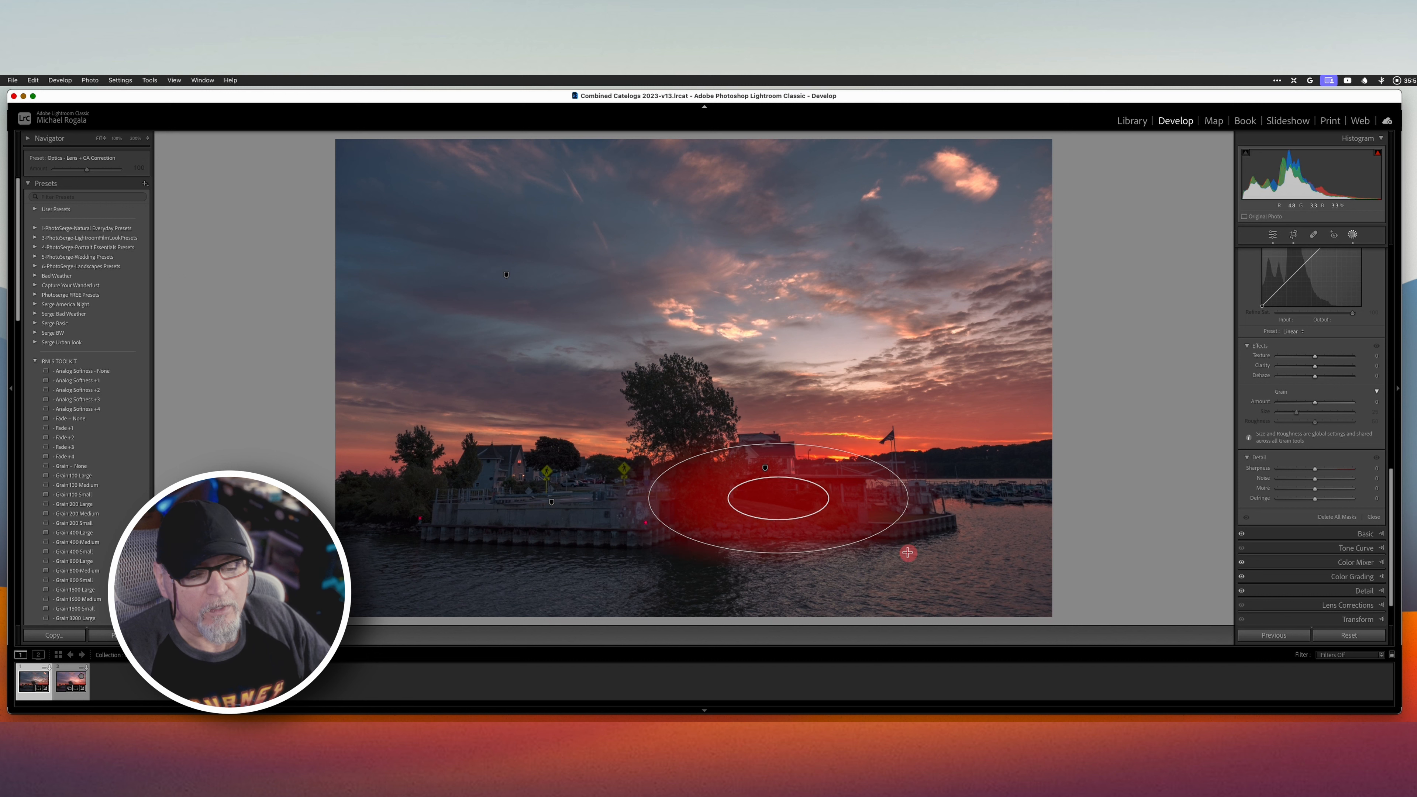
left_click_drag(783, 506, 792, 496)
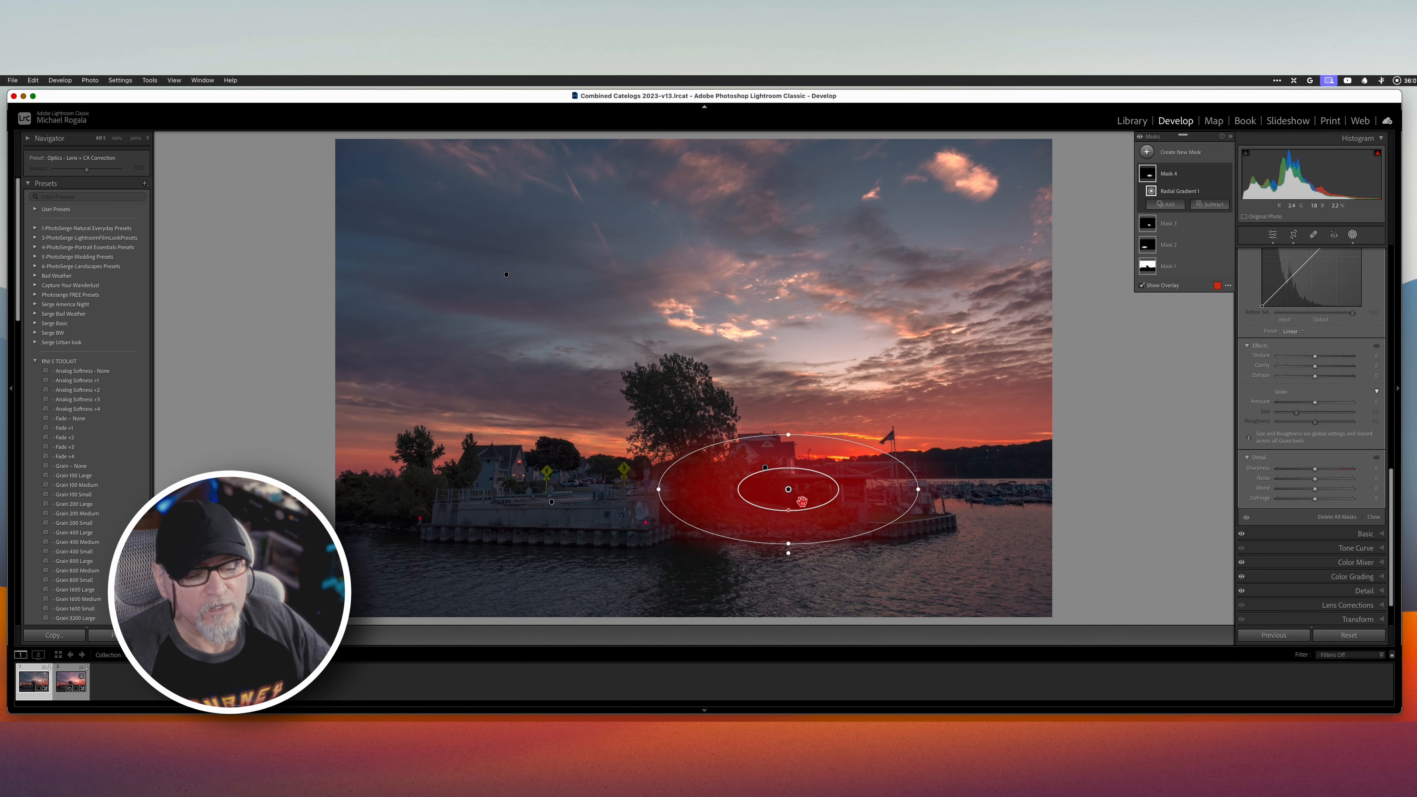
Step: Set the shoreline mask's Feather to about 54, tilt the ellipse clockwise and reduce its height slightly
scroll(1289, 331, "up", 10)
scroll(1289, 331, "up", 2)
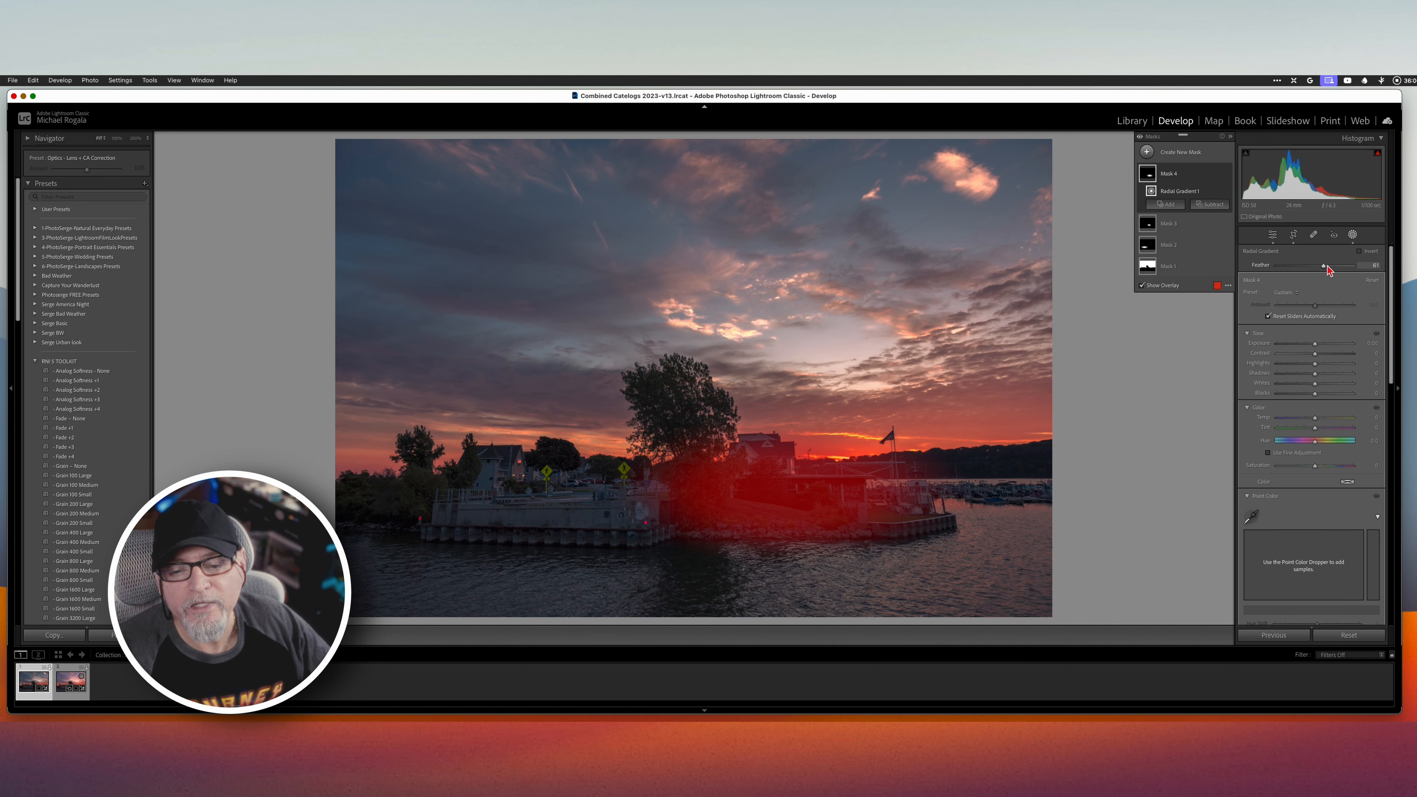
left_click_drag(1326, 270, 1319, 271)
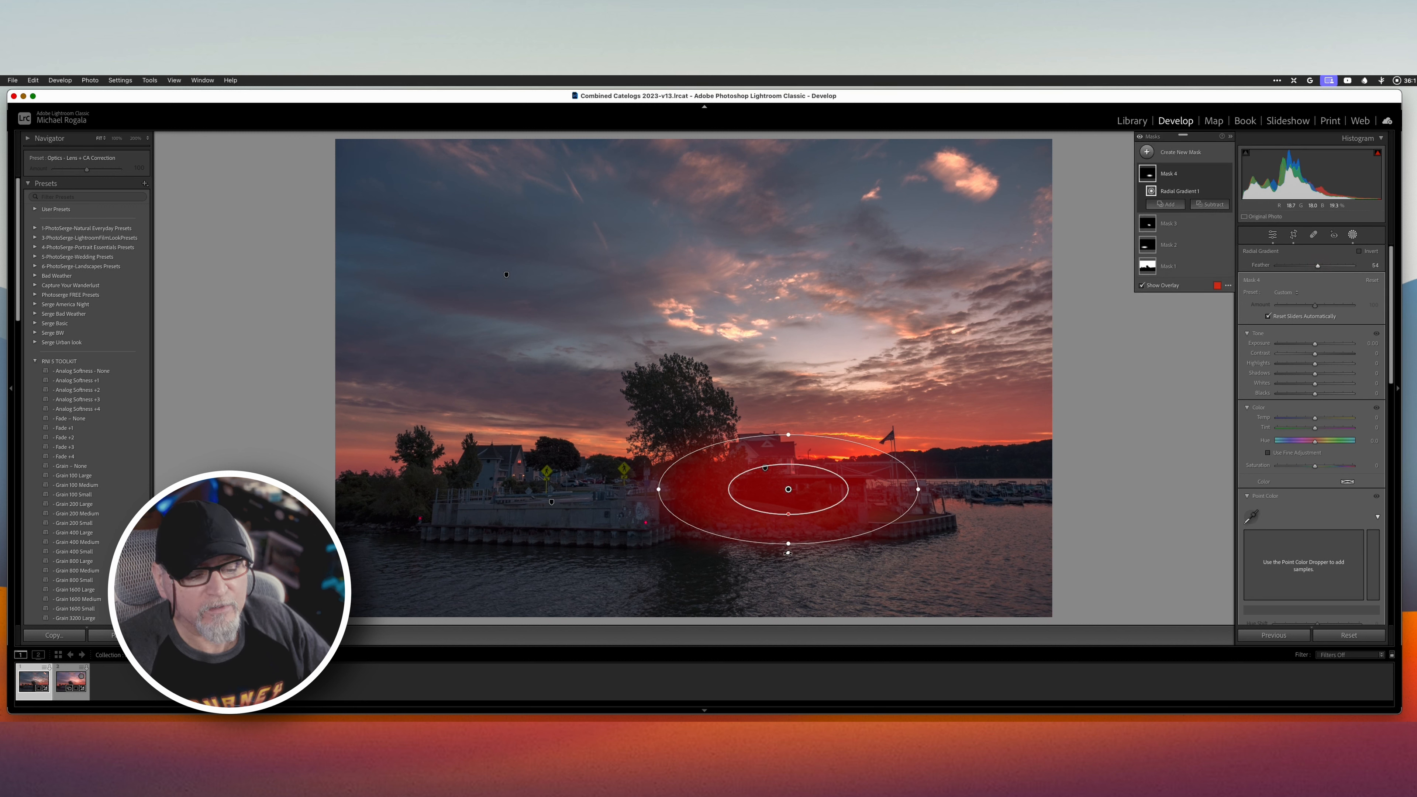
left_click_drag(788, 553, 775, 553)
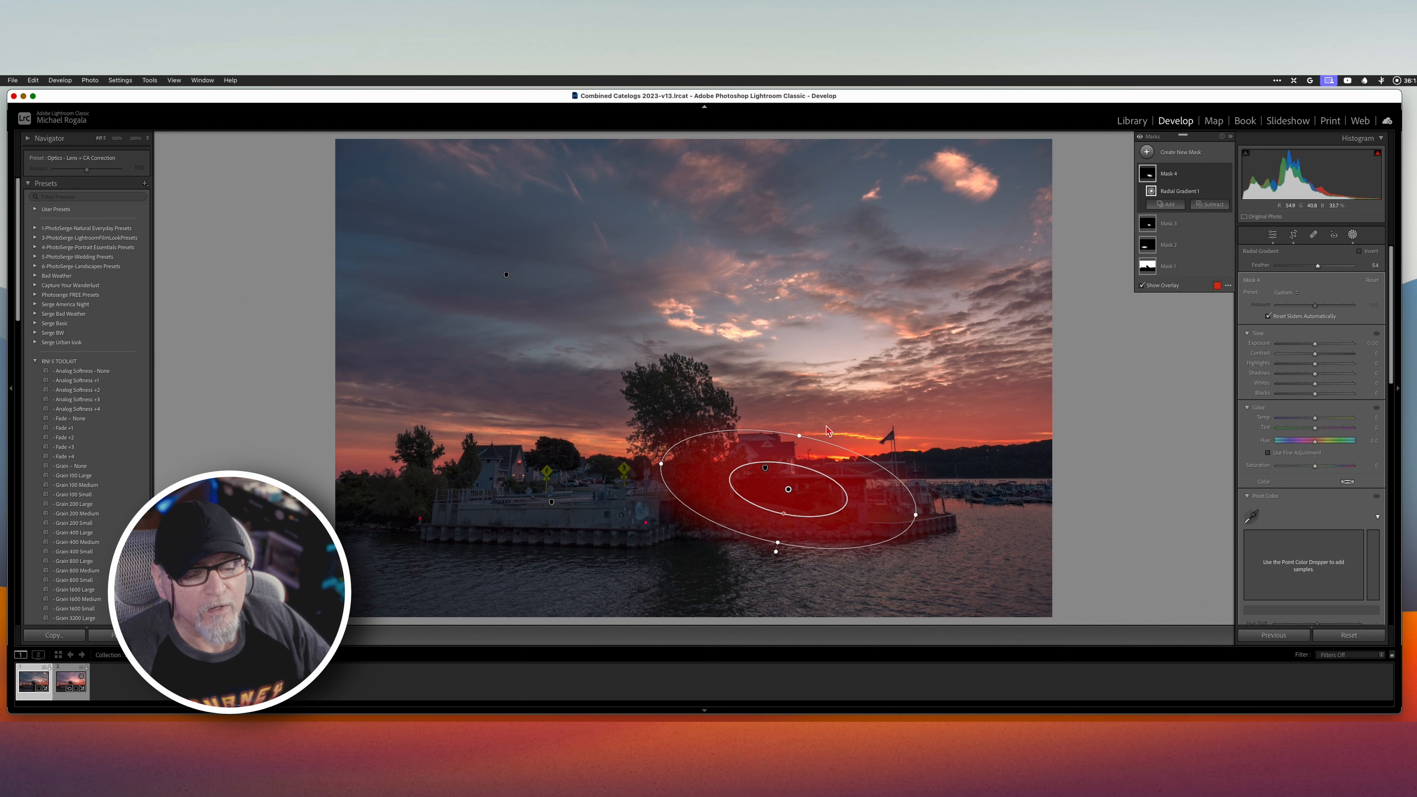
left_click_drag(800, 434, 795, 445)
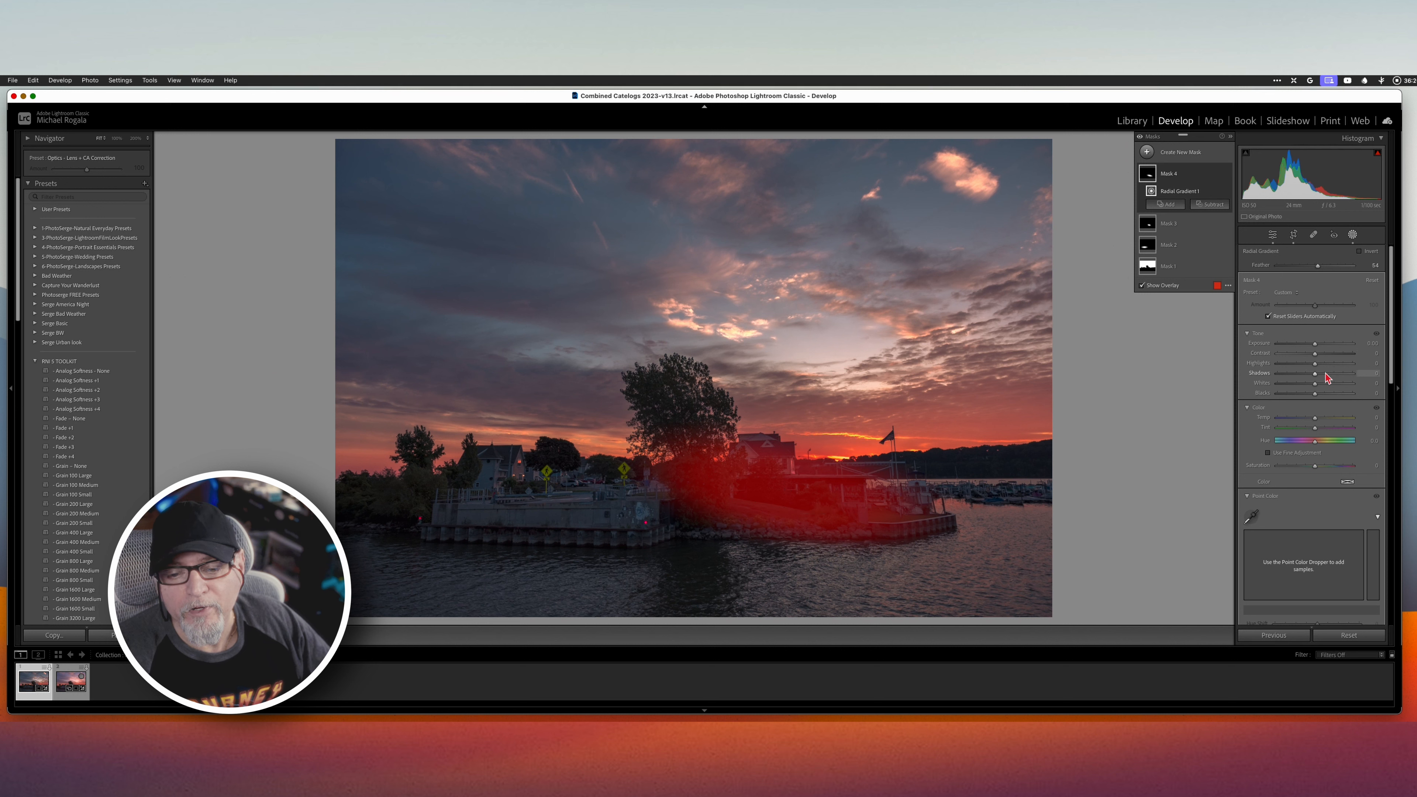
Step: Slightly raise the shoreline mask's Shadows, warm its Temp, and nudge Tint and Saturation up
left_click_drag(1314, 377, 1319, 376)
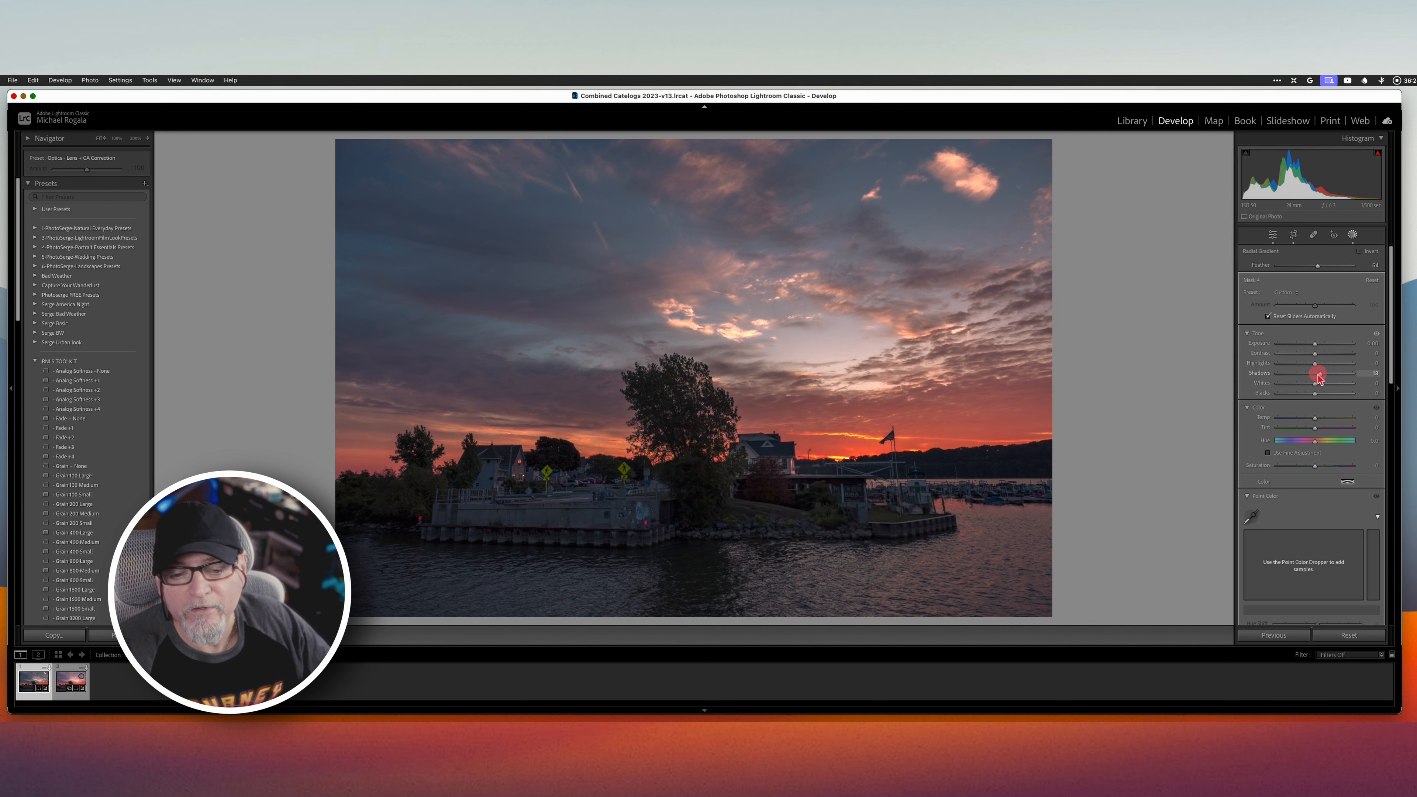
left_click_drag(1321, 380, 1318, 469)
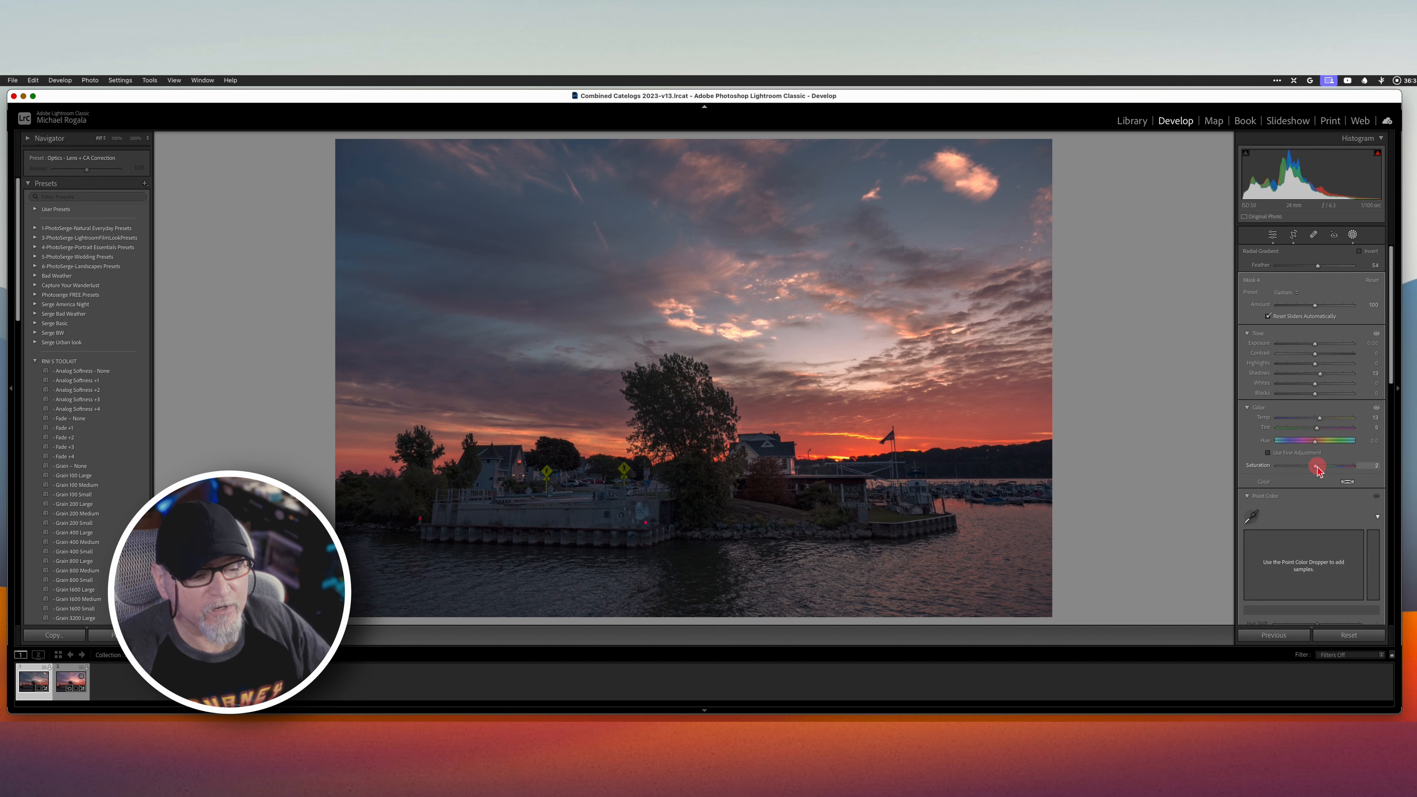
left_click_drag(1318, 471, 1319, 469)
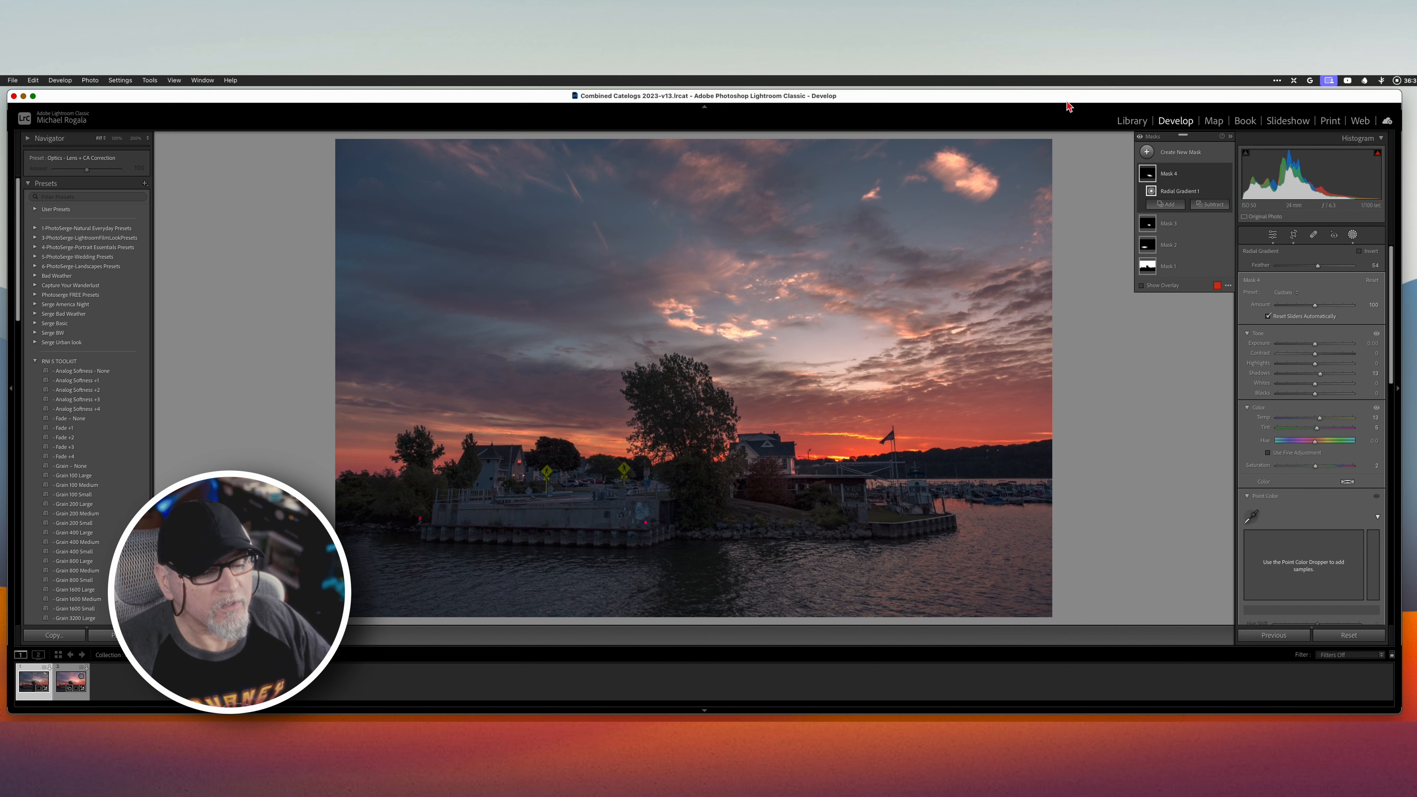
Step: Add a linear gradient mask rising over the water beside the dock, tilted slightly, and shift it down toward the foreground
left_click(1147, 153)
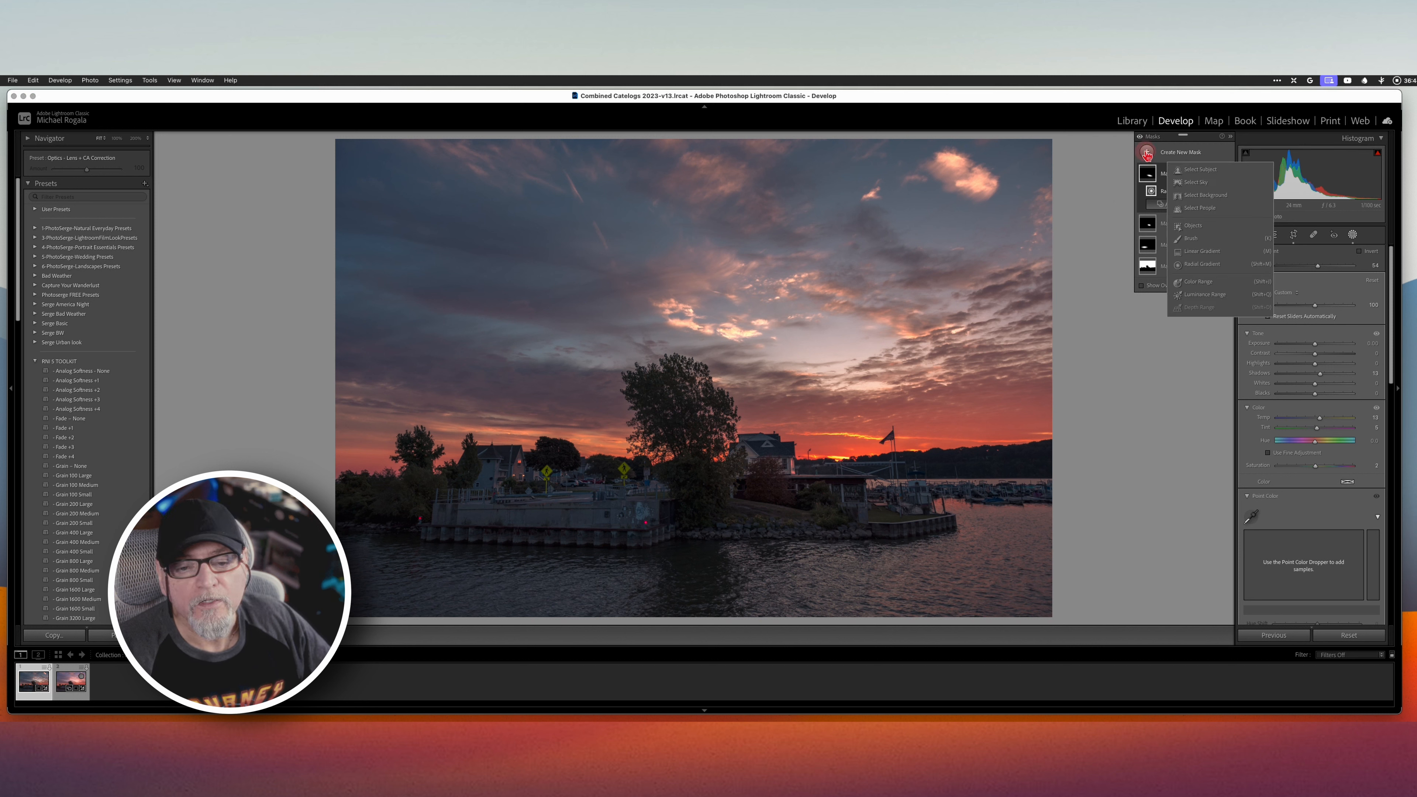
left_click(1198, 255)
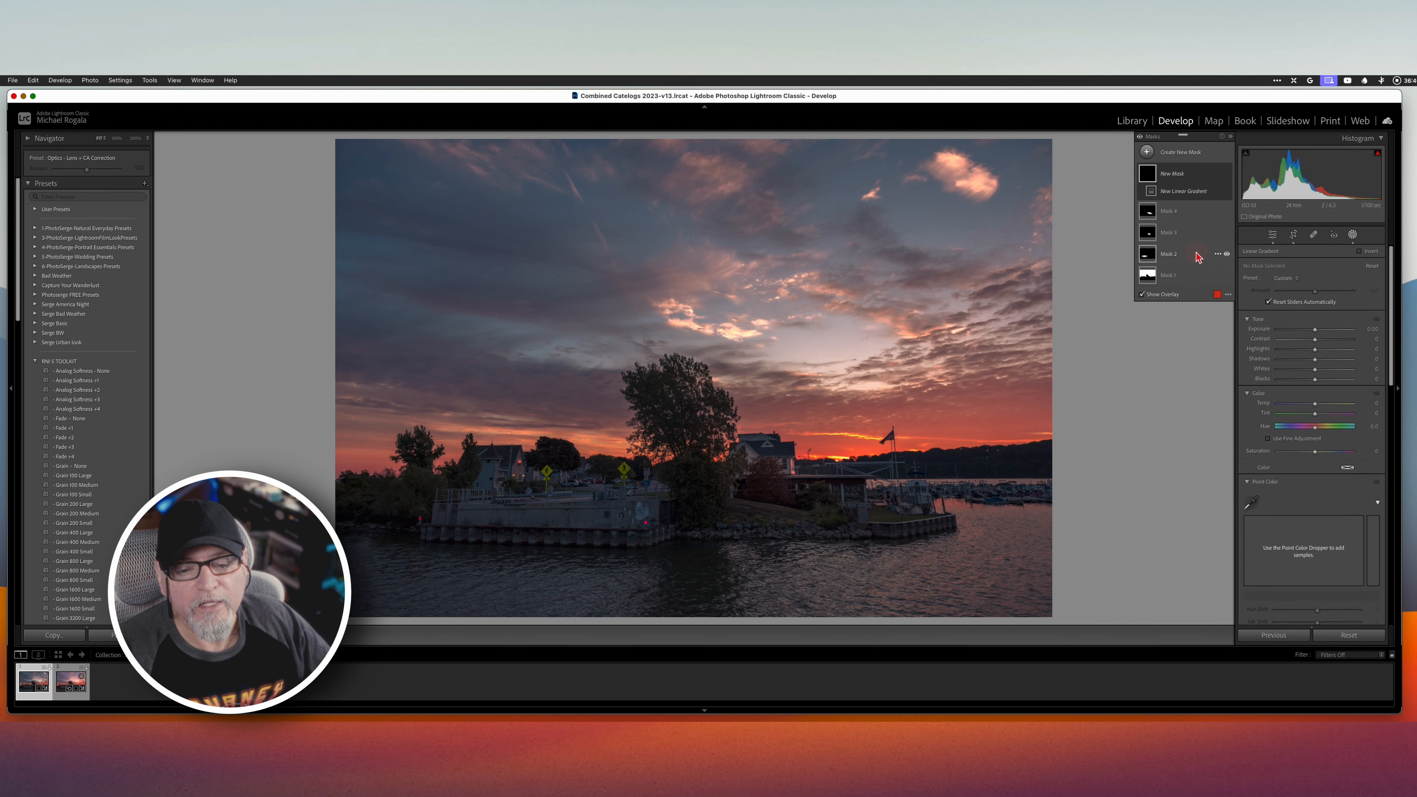
left_click_drag(905, 602, 880, 422)
left_click_drag(892, 513, 901, 552)
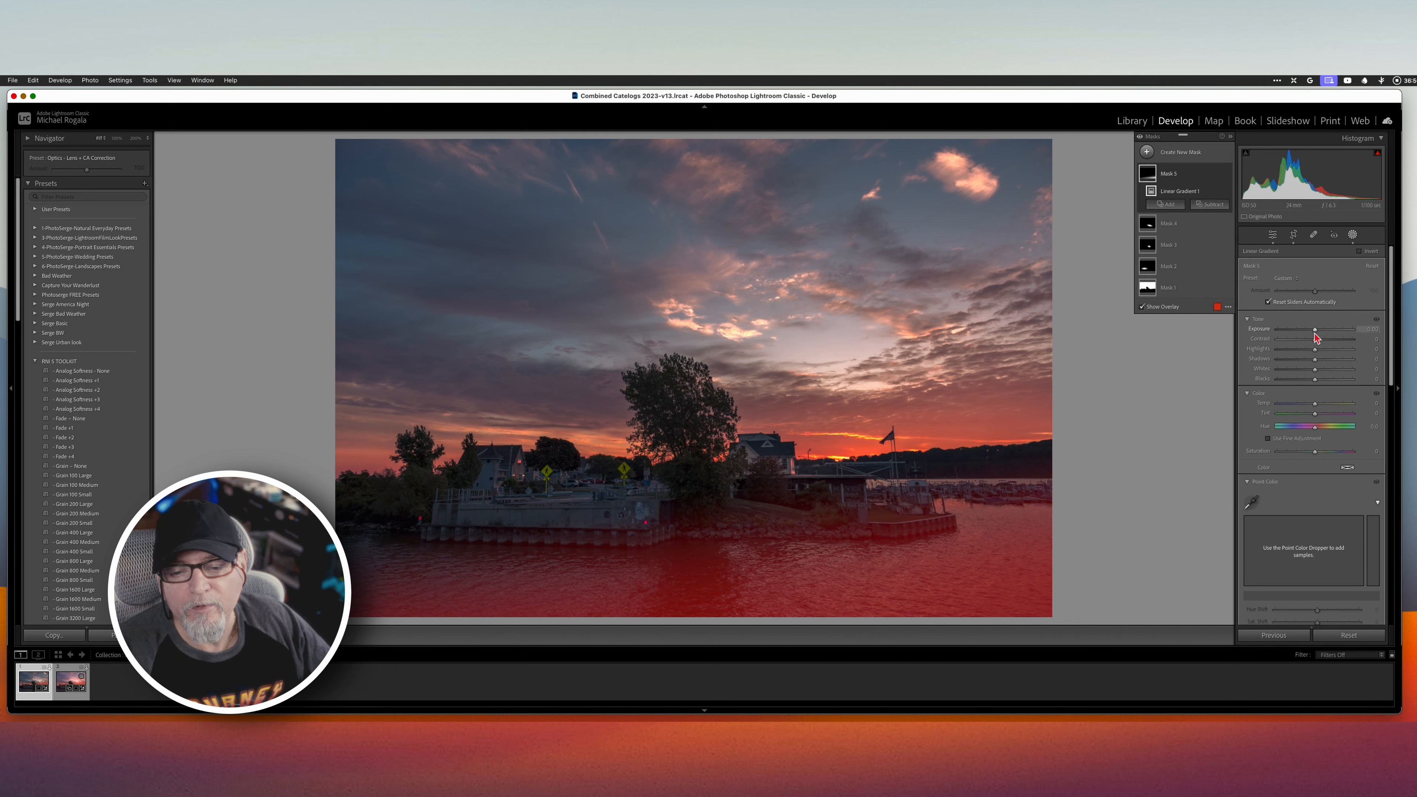
Step: Lower the water gradient's Exposure, raise its Whites and Temp, and reset Tint after trying adjustments
left_click_drag(1316, 332, 1315, 416)
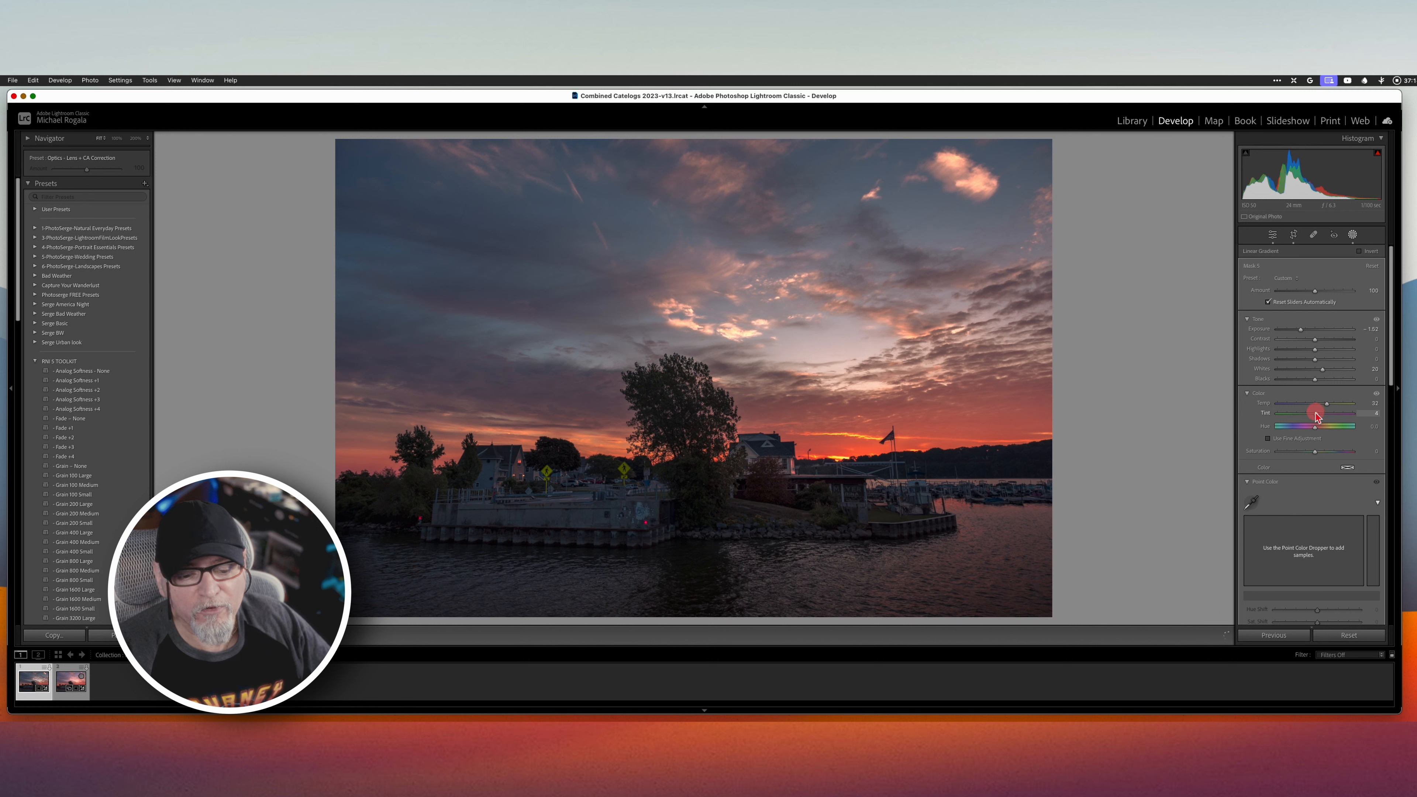
mouse_move(1318, 416)
left_mouse_down()
mouse_move(1333, 411)
mouse_move(1308, 416)
left_mouse_up()
double_click(1265, 413)
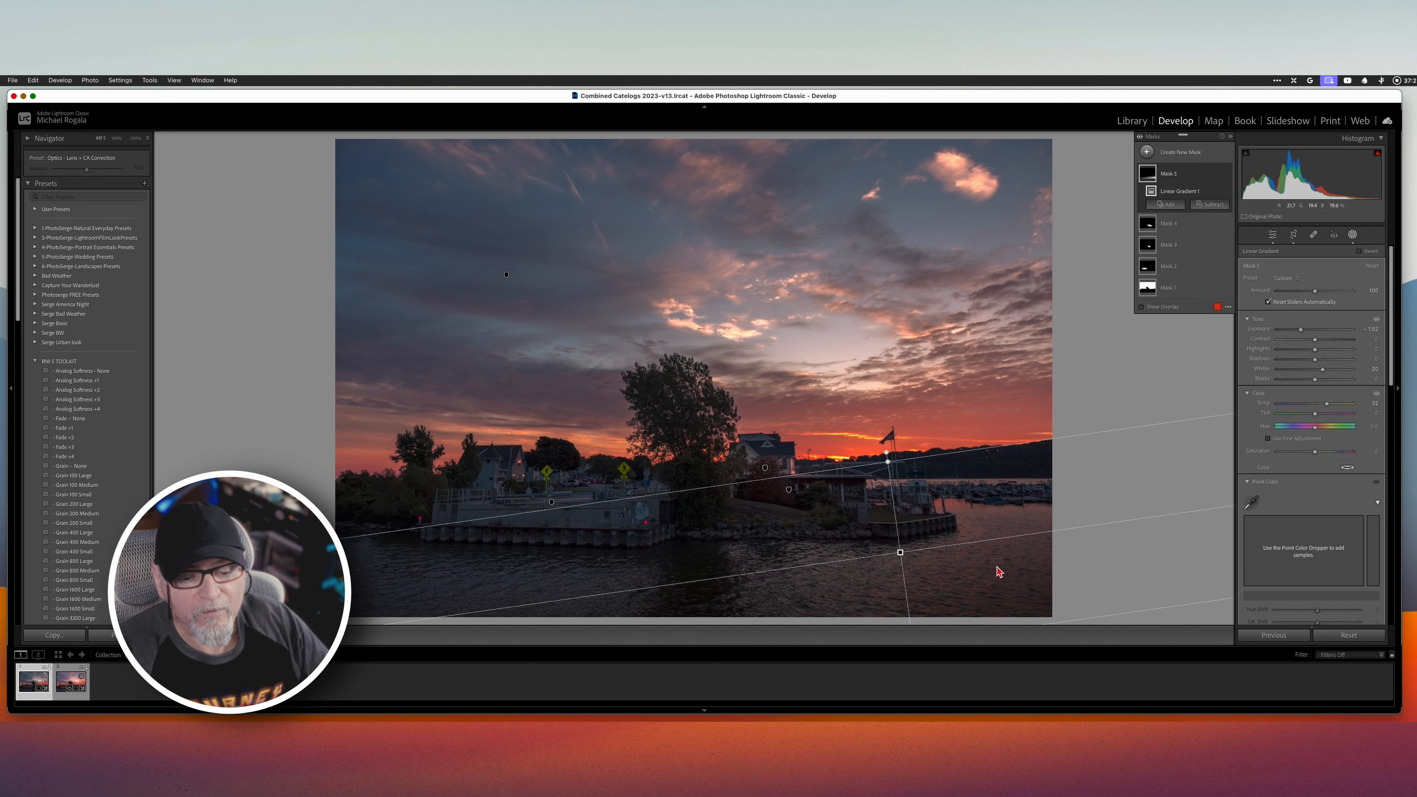
Step: Refine the water gradient with slightly lower Saturation, Temp at about 27, Exposure at about -2 and raised Highlights
left_click_drag(1317, 455, 1314, 454)
left_click_drag(1327, 404, 1328, 407)
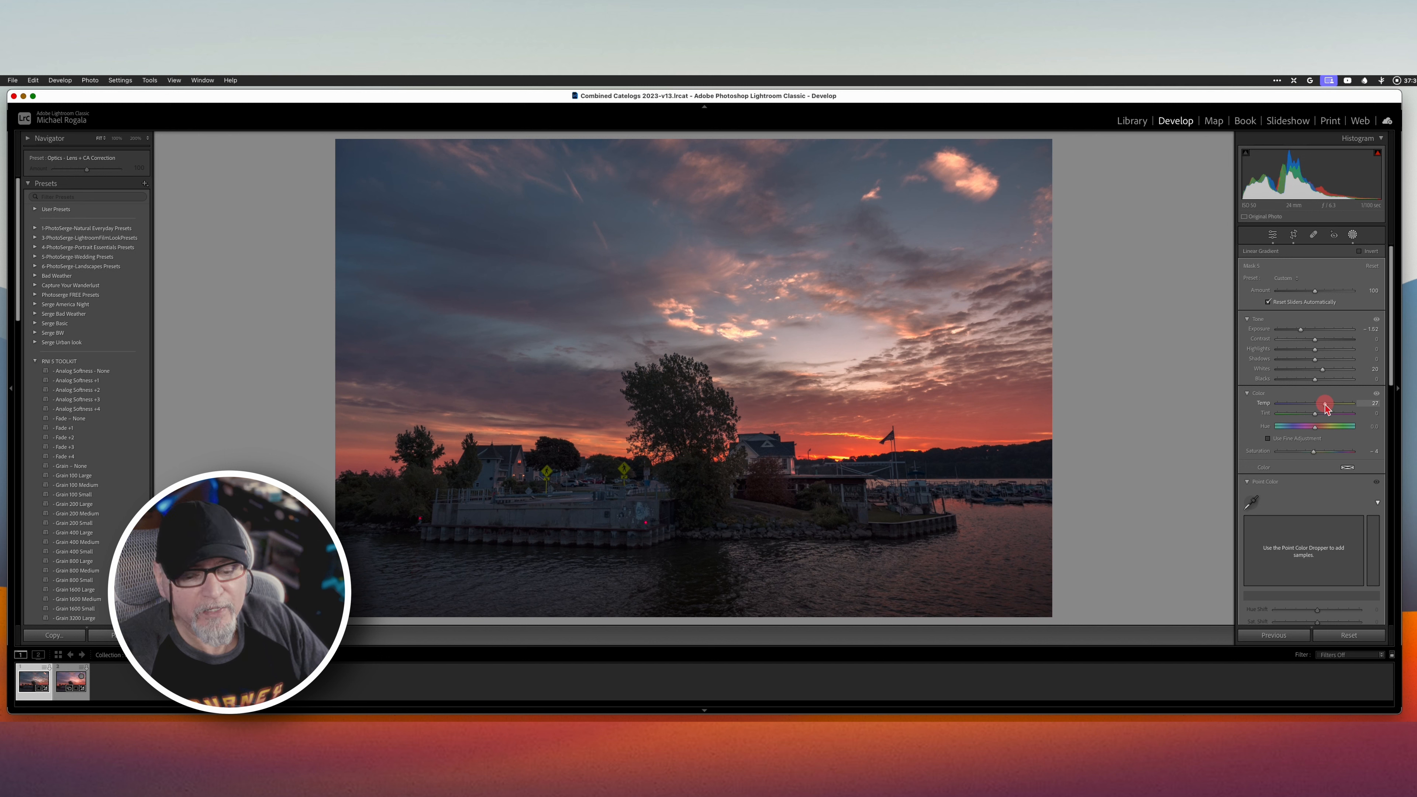
left_click_drag(1327, 406, 1328, 407)
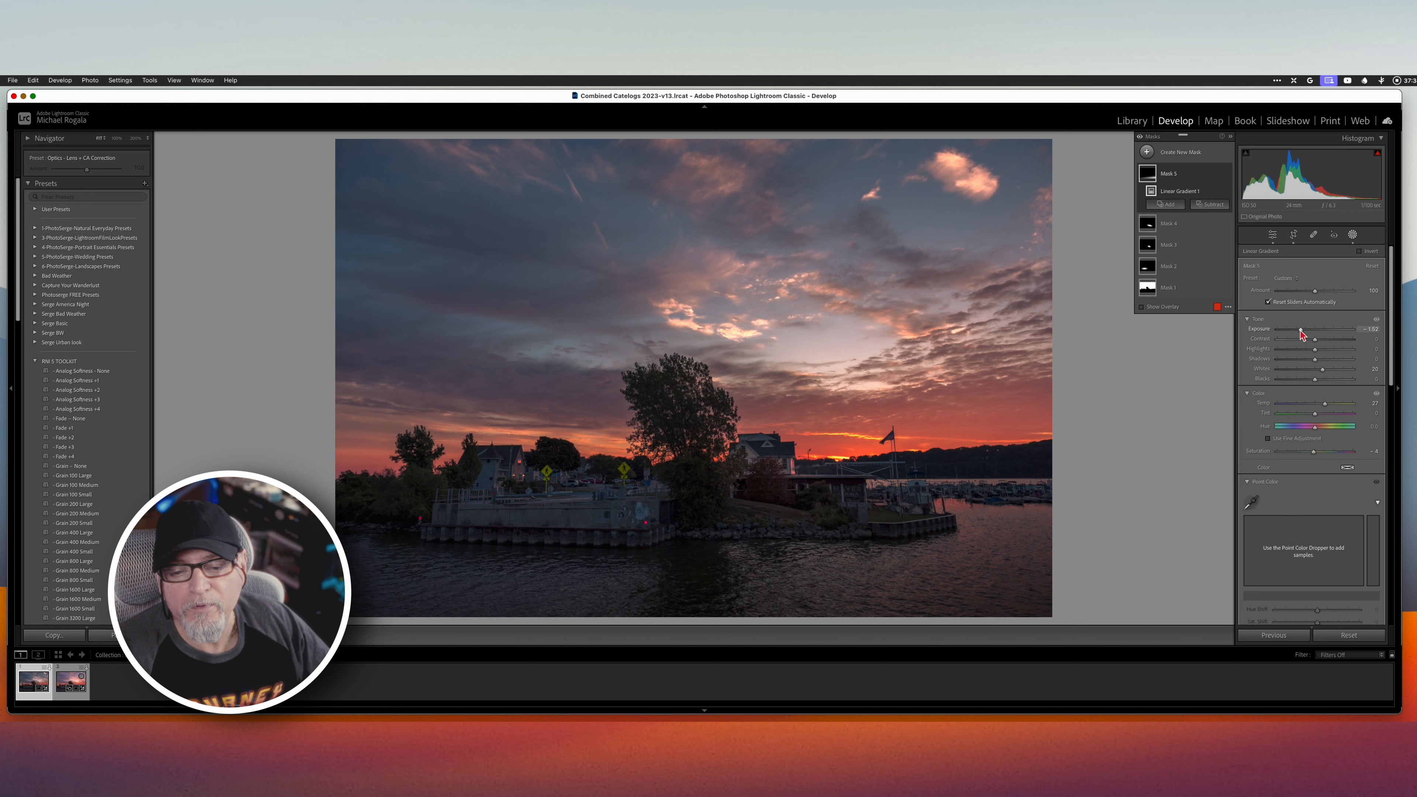
left_click_drag(1300, 331, 1296, 333)
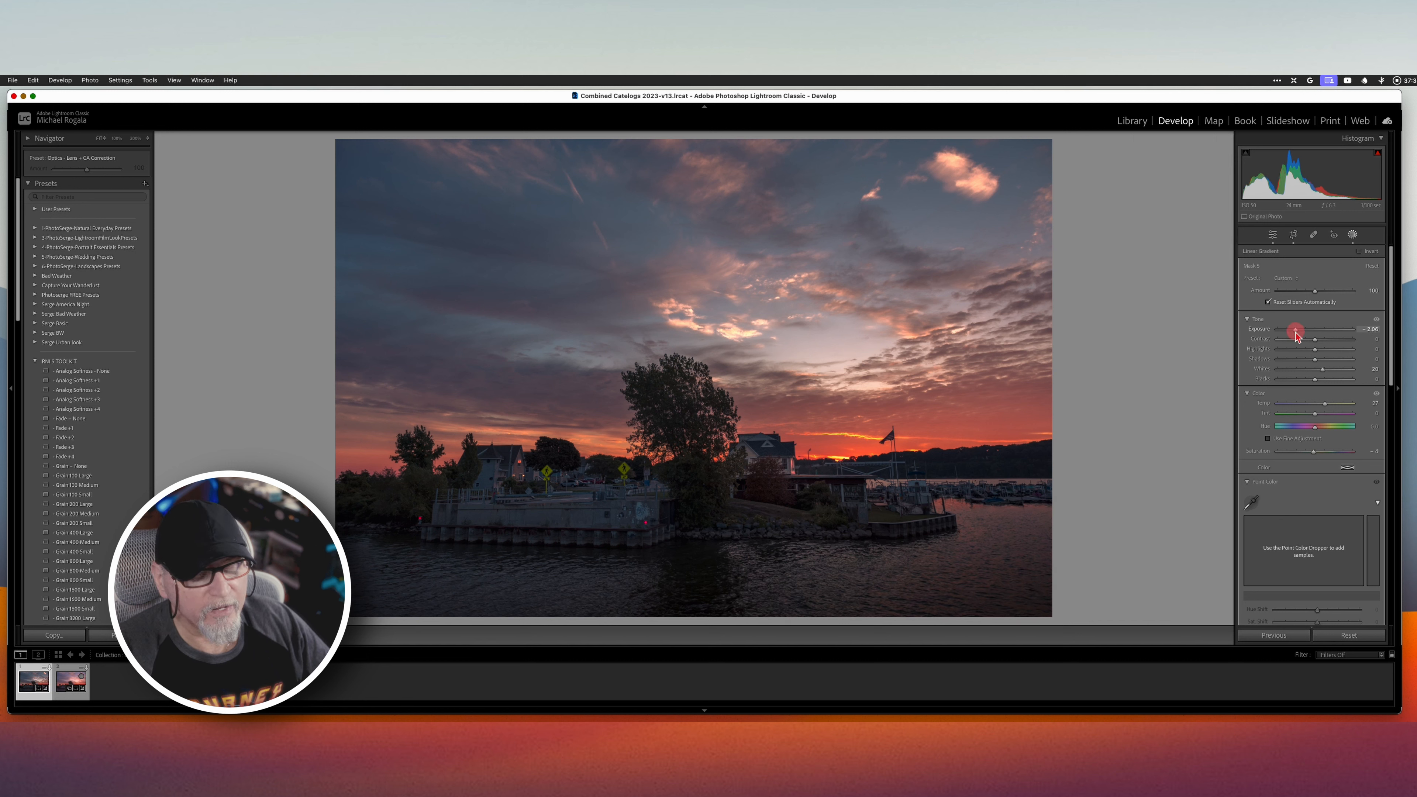
left_click_drag(1296, 333, 1324, 353)
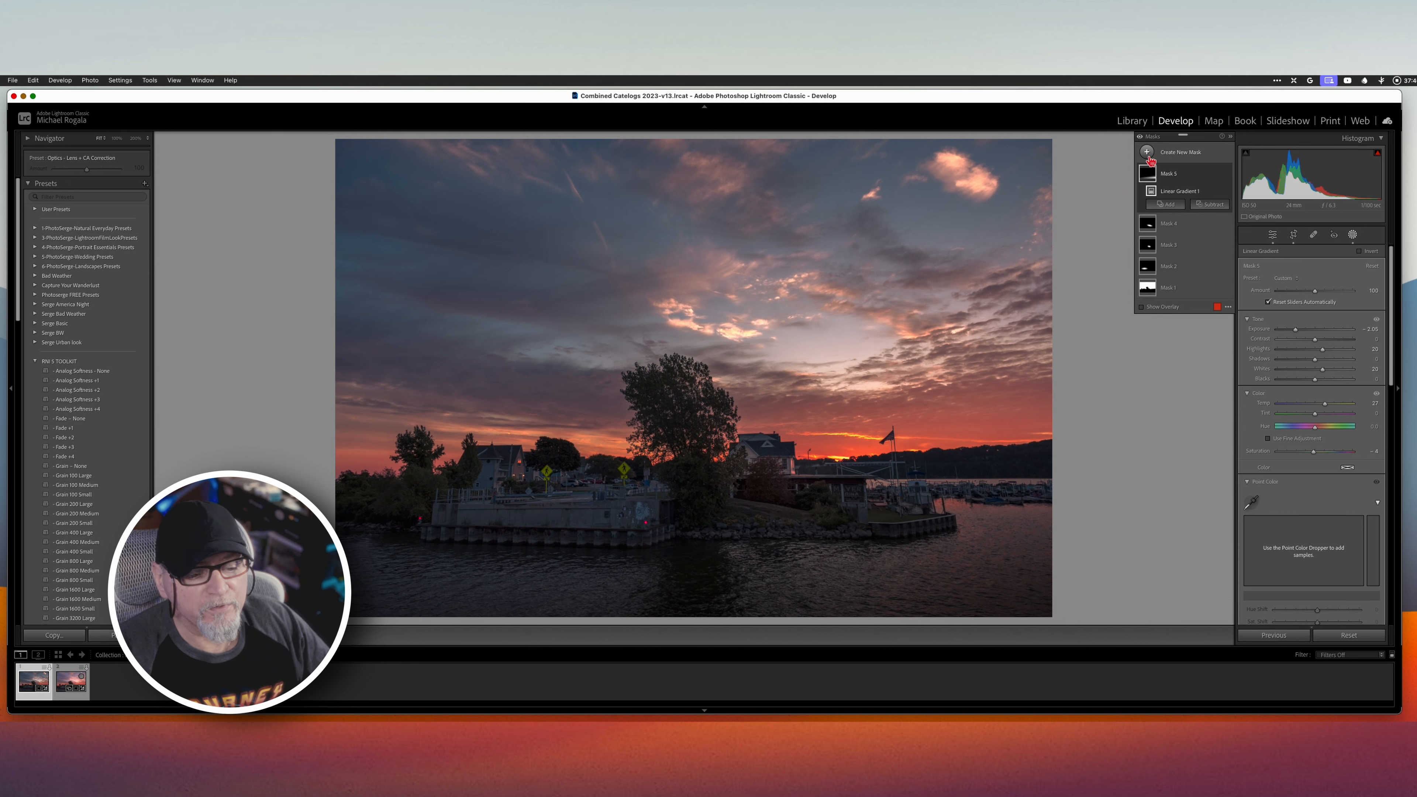
Step: Add a second linear gradient mask over the water in front of the long seawall, tilted the opposite way and shifted lower
left_click(1148, 152)
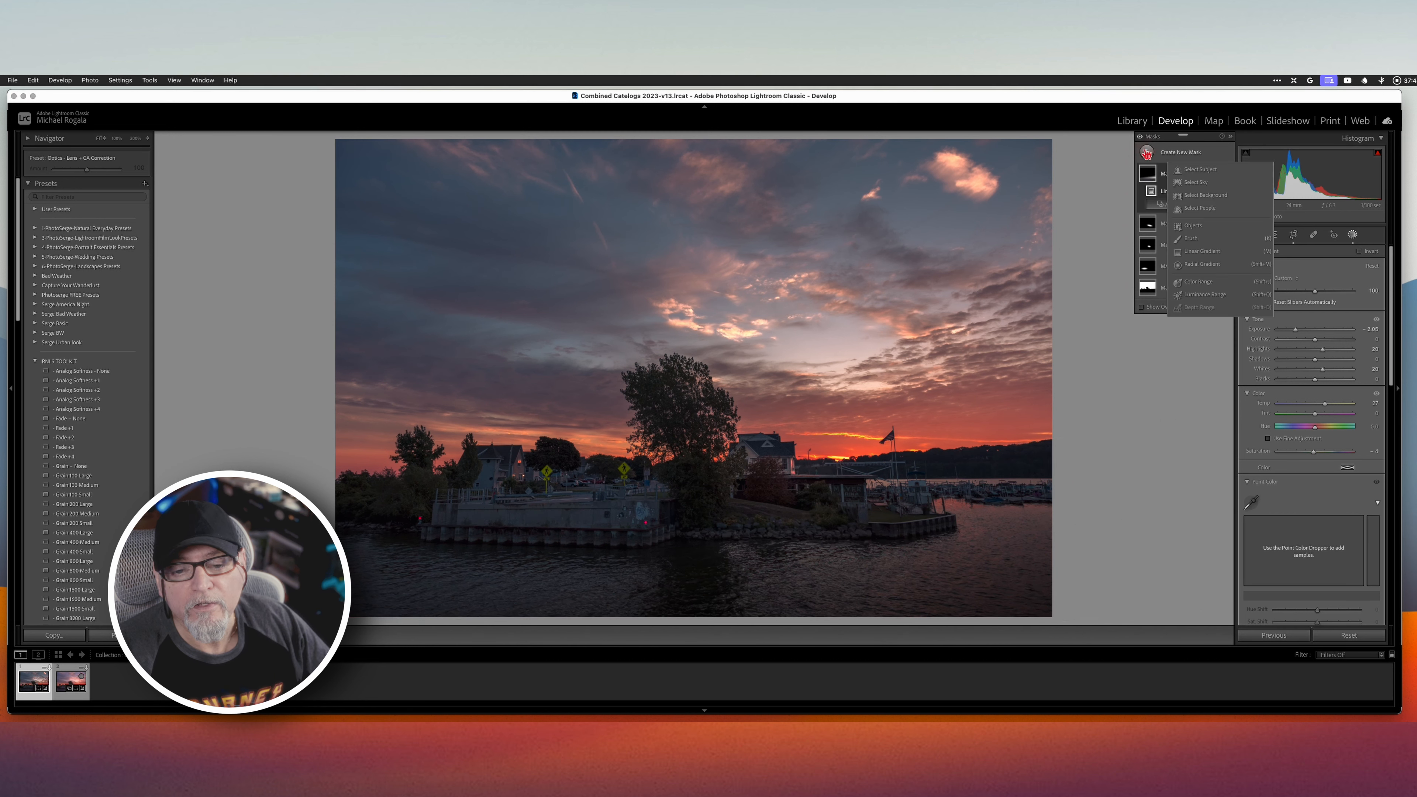
left_click(1202, 252)
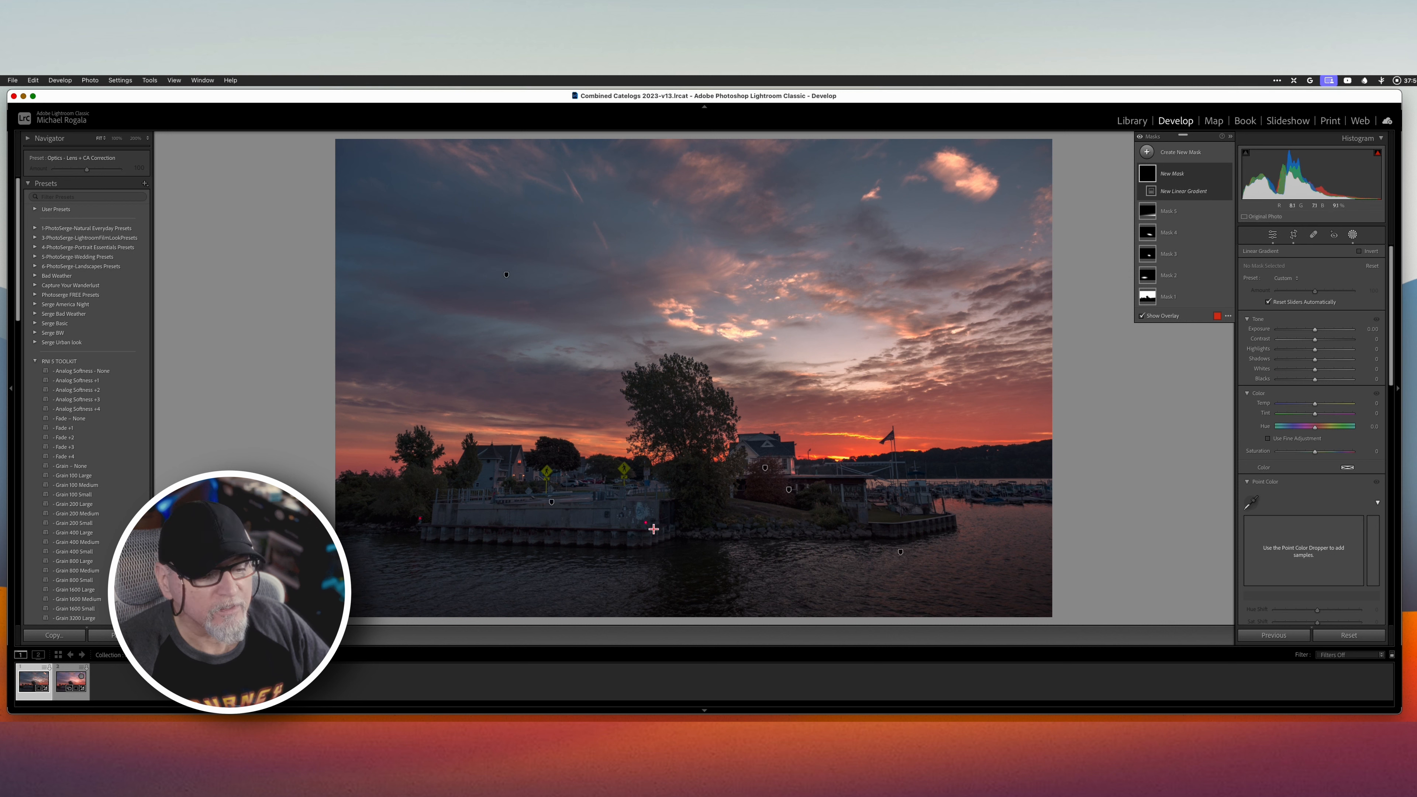
left_click_drag(527, 591, 562, 468)
left_click_drag(543, 535, 528, 554)
Step: Lower the seawall water gradient's Exposure to about -0.8 and slightly cool its Temp
left_click_drag(1319, 328, 1309, 335)
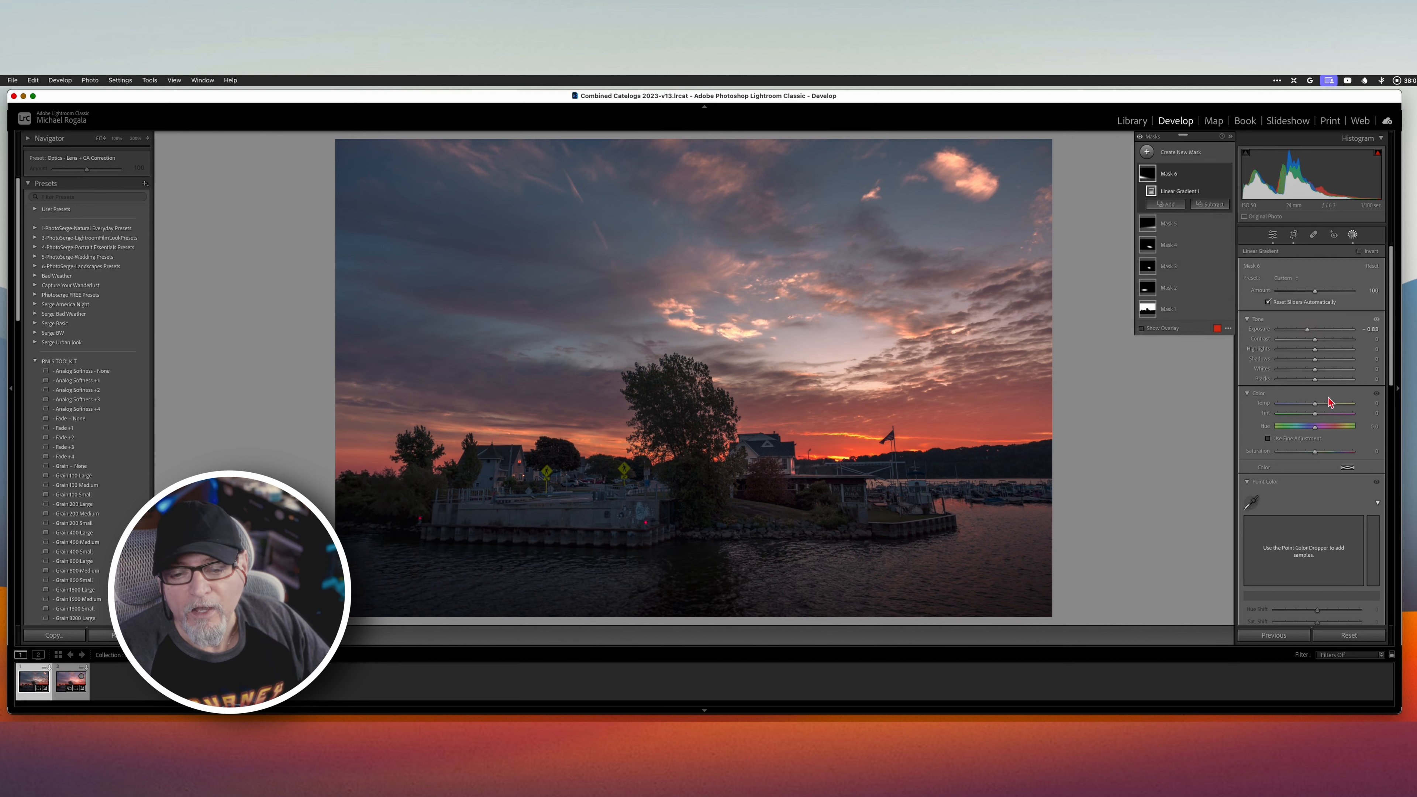
left_click_drag(1315, 406, 1312, 406)
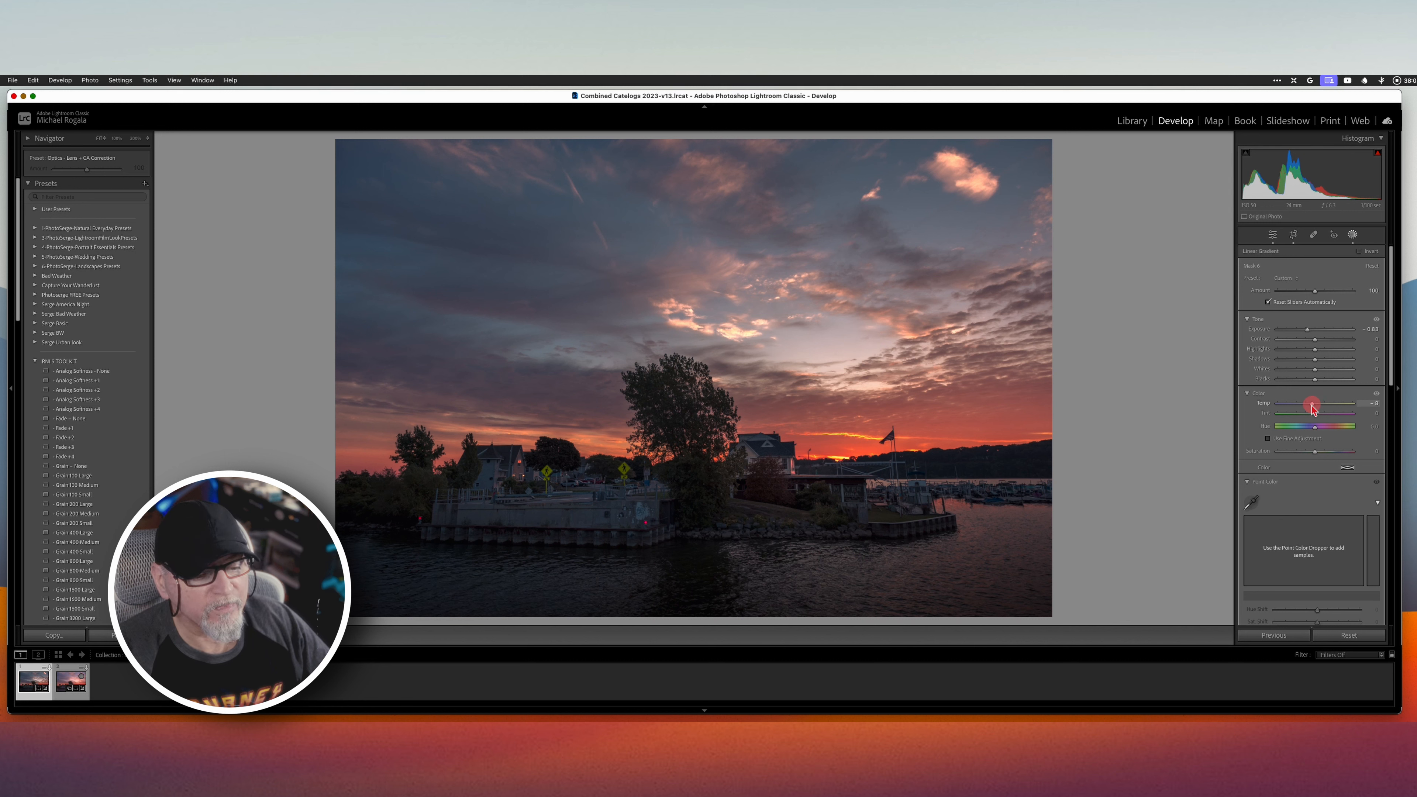
left_click_drag(1311, 408, 1312, 407)
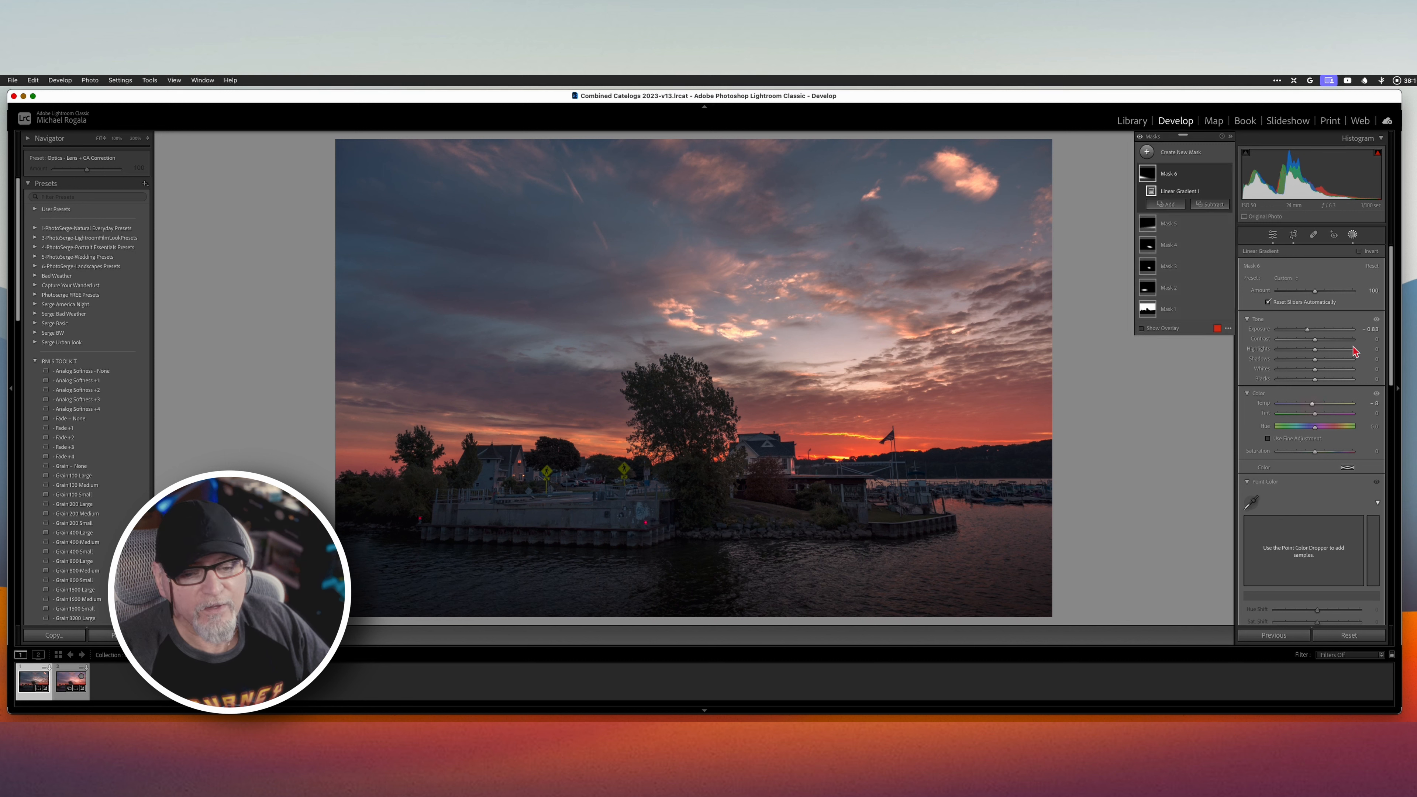
Step: Add a linear gradient mask descending from the upper edge of the sky to the middle of the clouds
left_click(1146, 151)
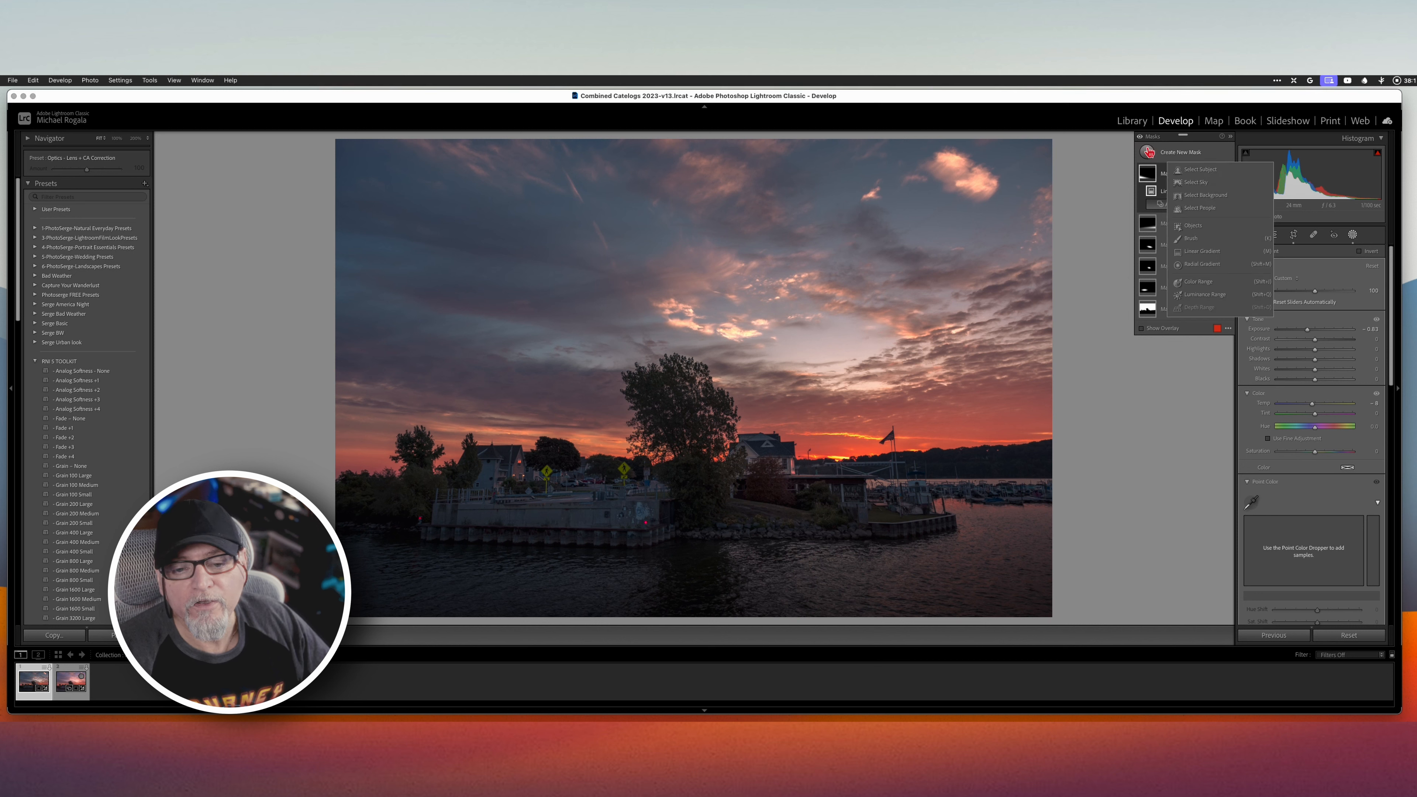
left_click(1206, 251)
left_click_drag(493, 156, 516, 326)
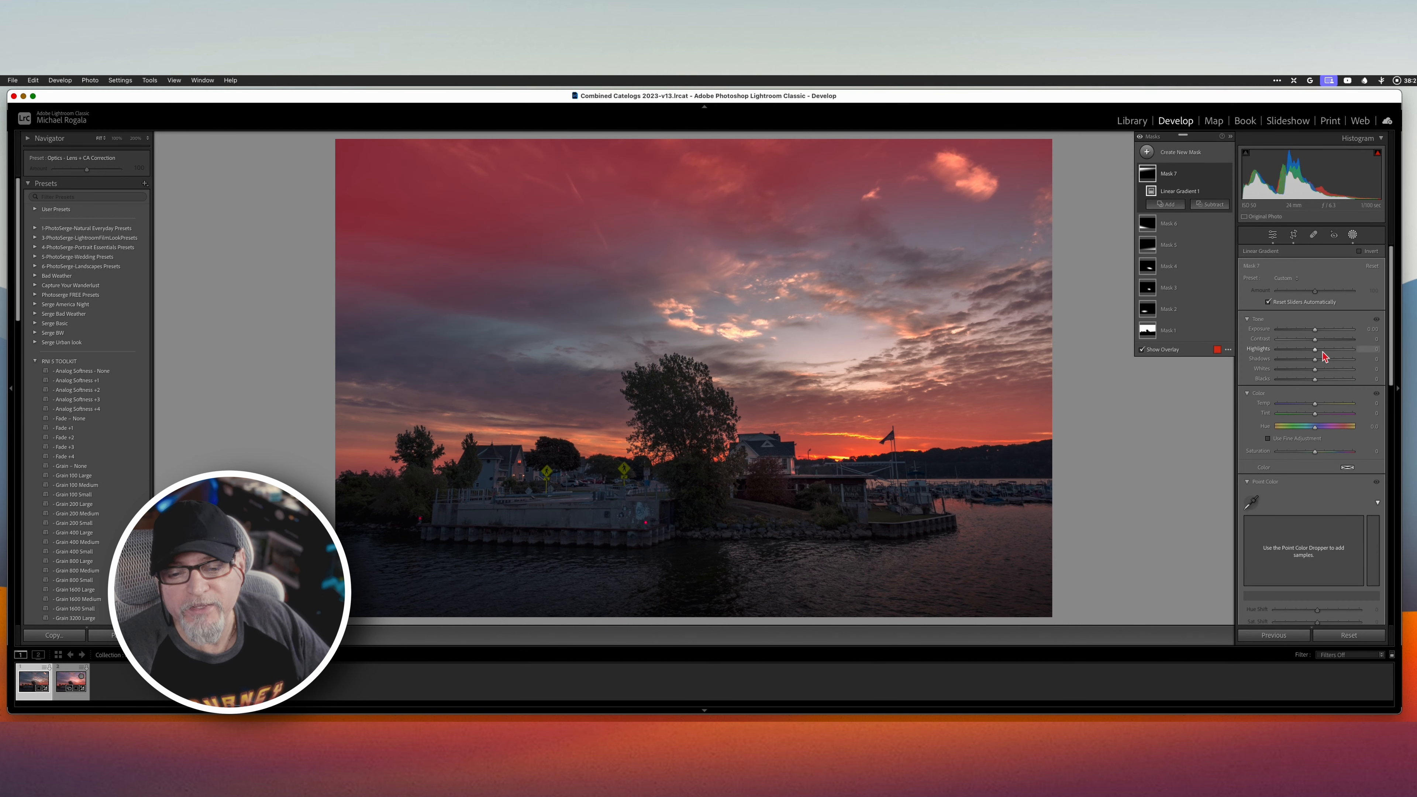
Step: Raise the upper sky gradient's Highlights and Whites, slightly lower its Exposure, and set Shadows to about -27
mouse_move(1316, 353)
left_mouse_down()
mouse_move(1335, 358)
mouse_move(1321, 372)
mouse_move(1311, 333)
left_mouse_up()
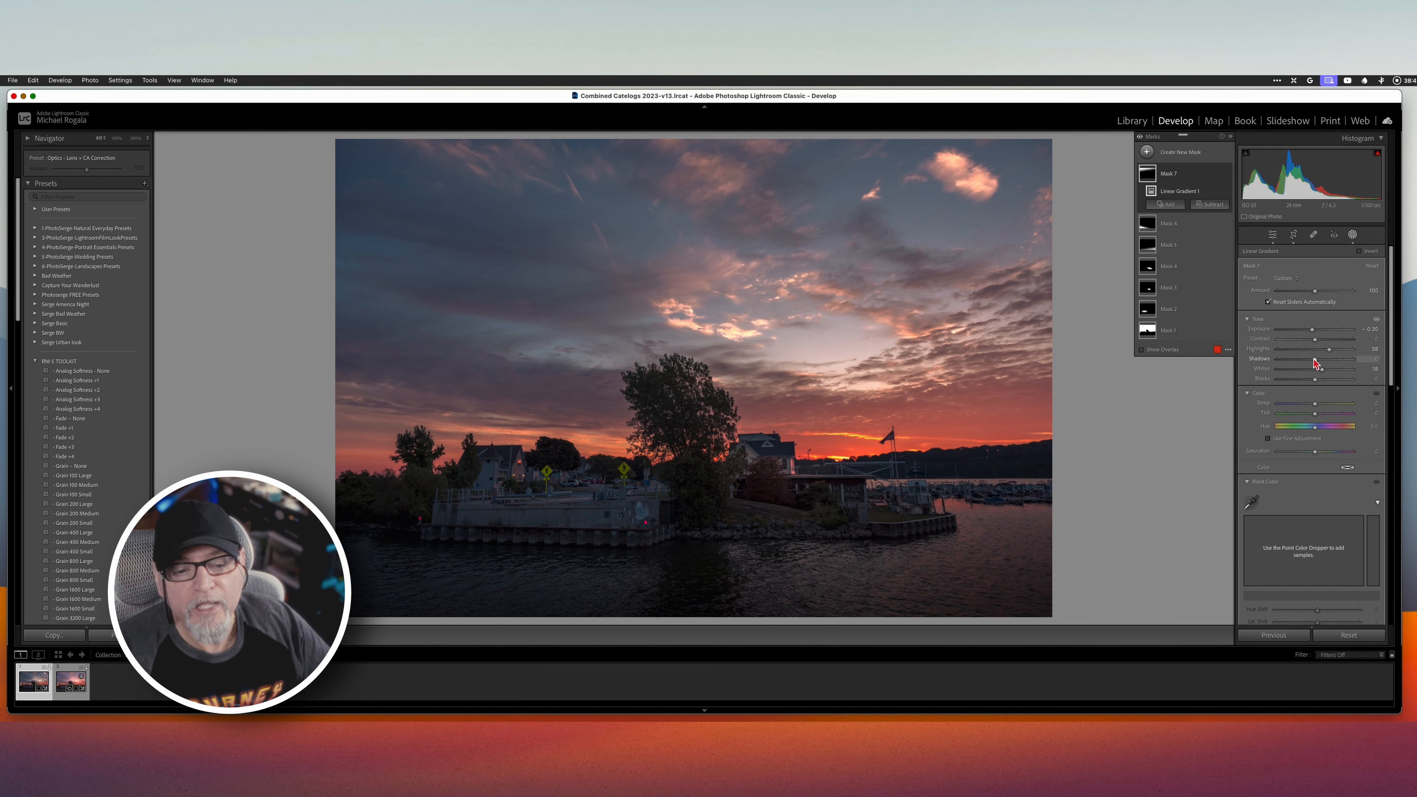
left_click_drag(1314, 361, 1315, 363)
left_click_drag(1309, 364, 1305, 365)
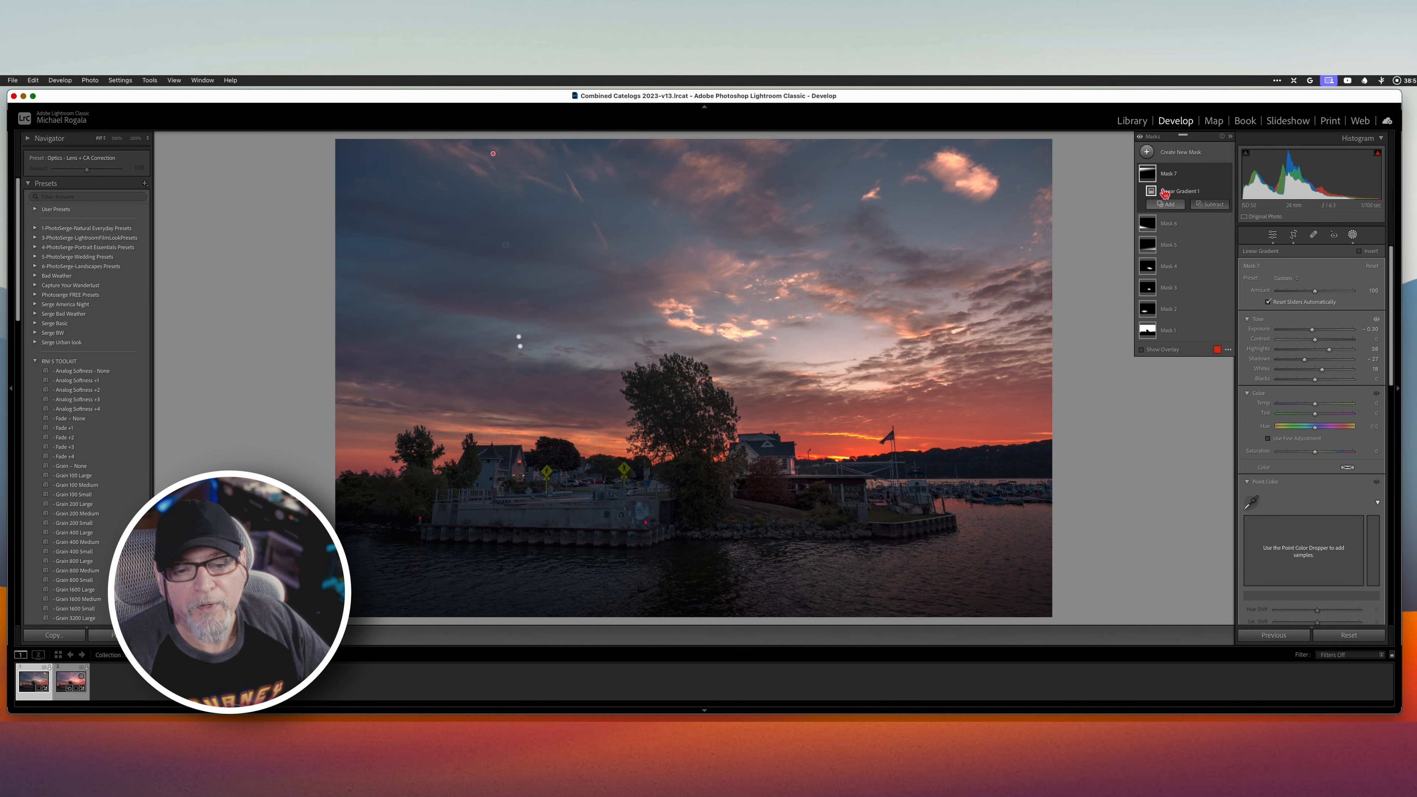
Step: Add a wide radial gradient mask centred on the large tree, raise its Exposure to about 0.6 and slightly lower Highlights
left_click(1146, 154)
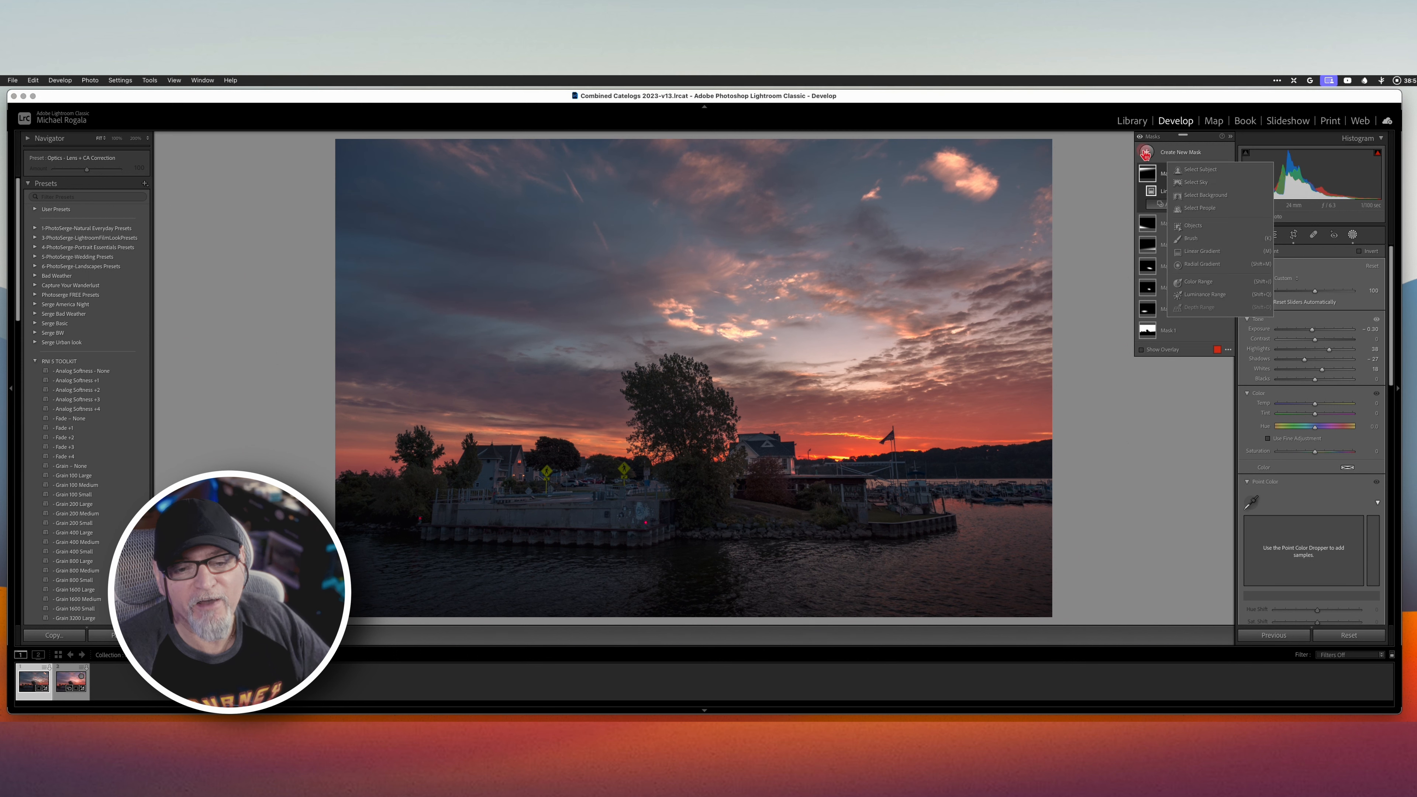
left_click(1198, 267)
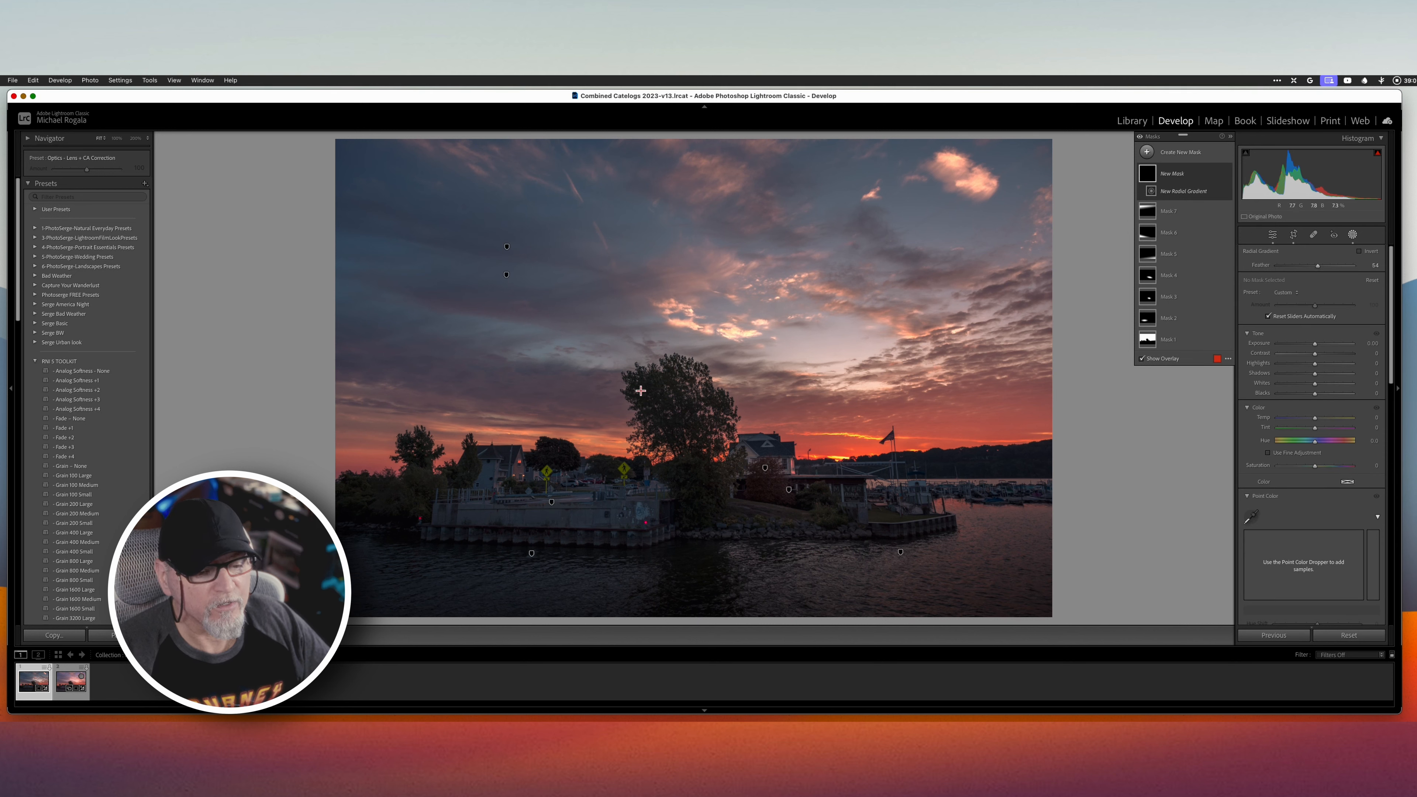
left_click_drag(634, 400, 901, 563)
left_click_drag(631, 403, 682, 427)
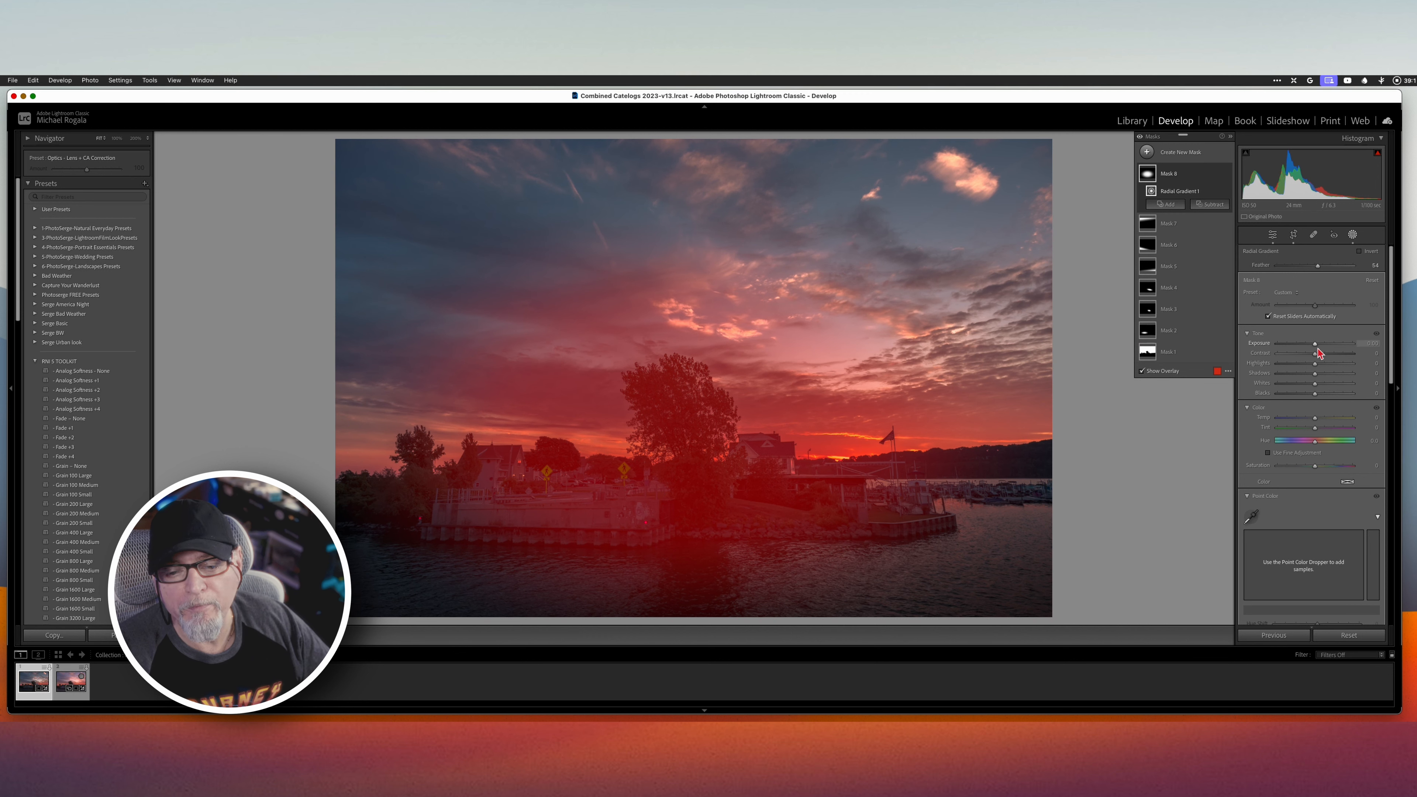
left_click_drag(1316, 344, 1310, 369)
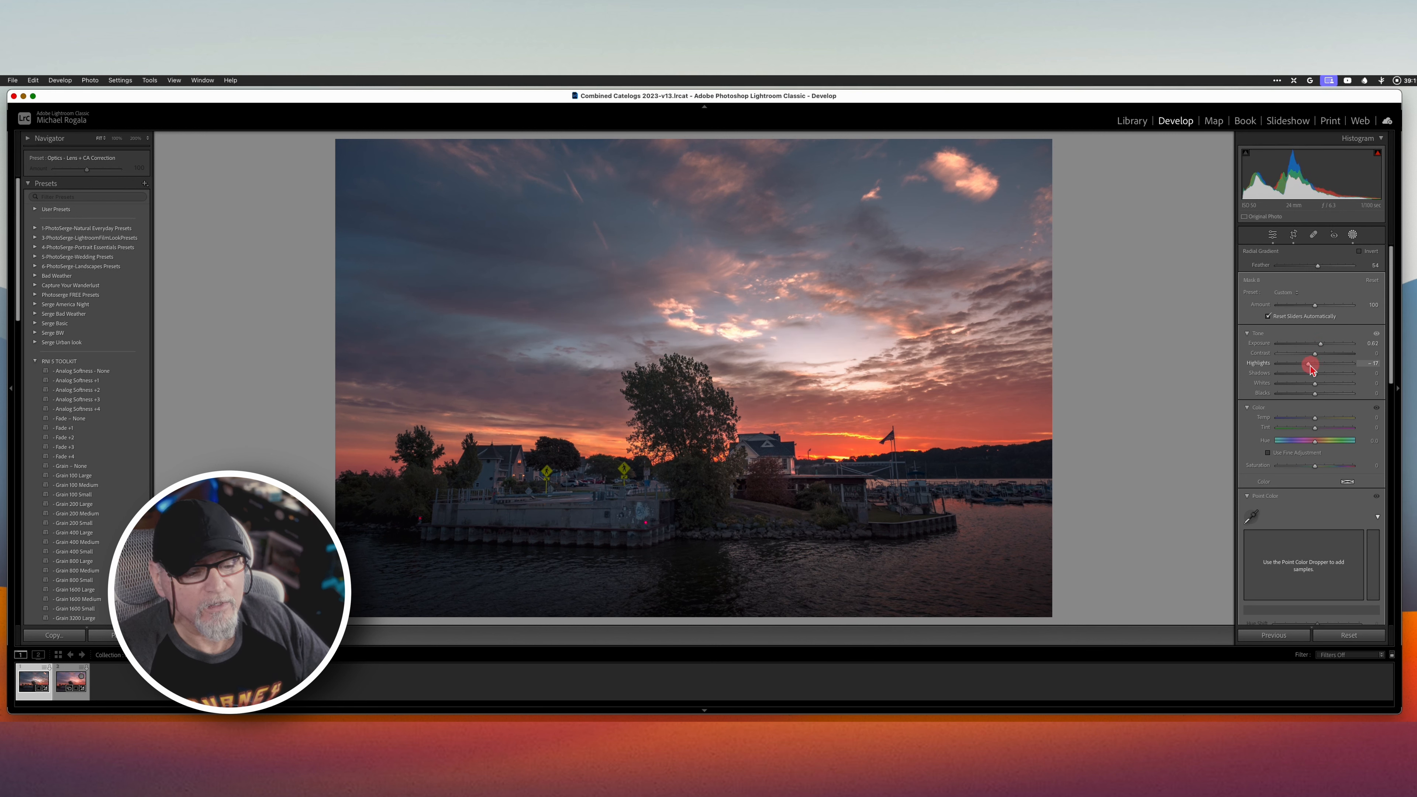
left_click_drag(1310, 368, 1311, 368)
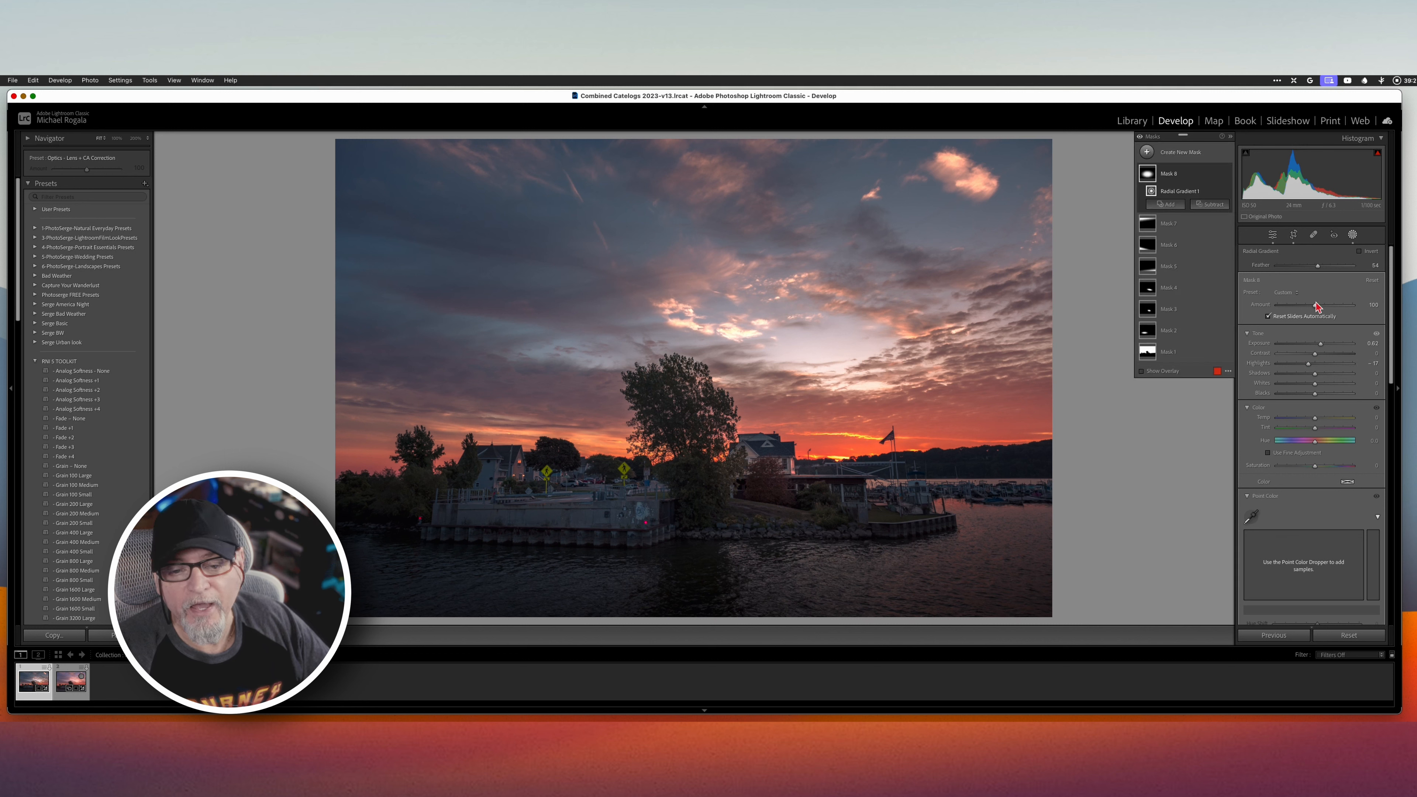
Step: Add another radial gradient mask centred just above the large tree and enlarge its ellipse to nearly fill the photo
left_click(1147, 152)
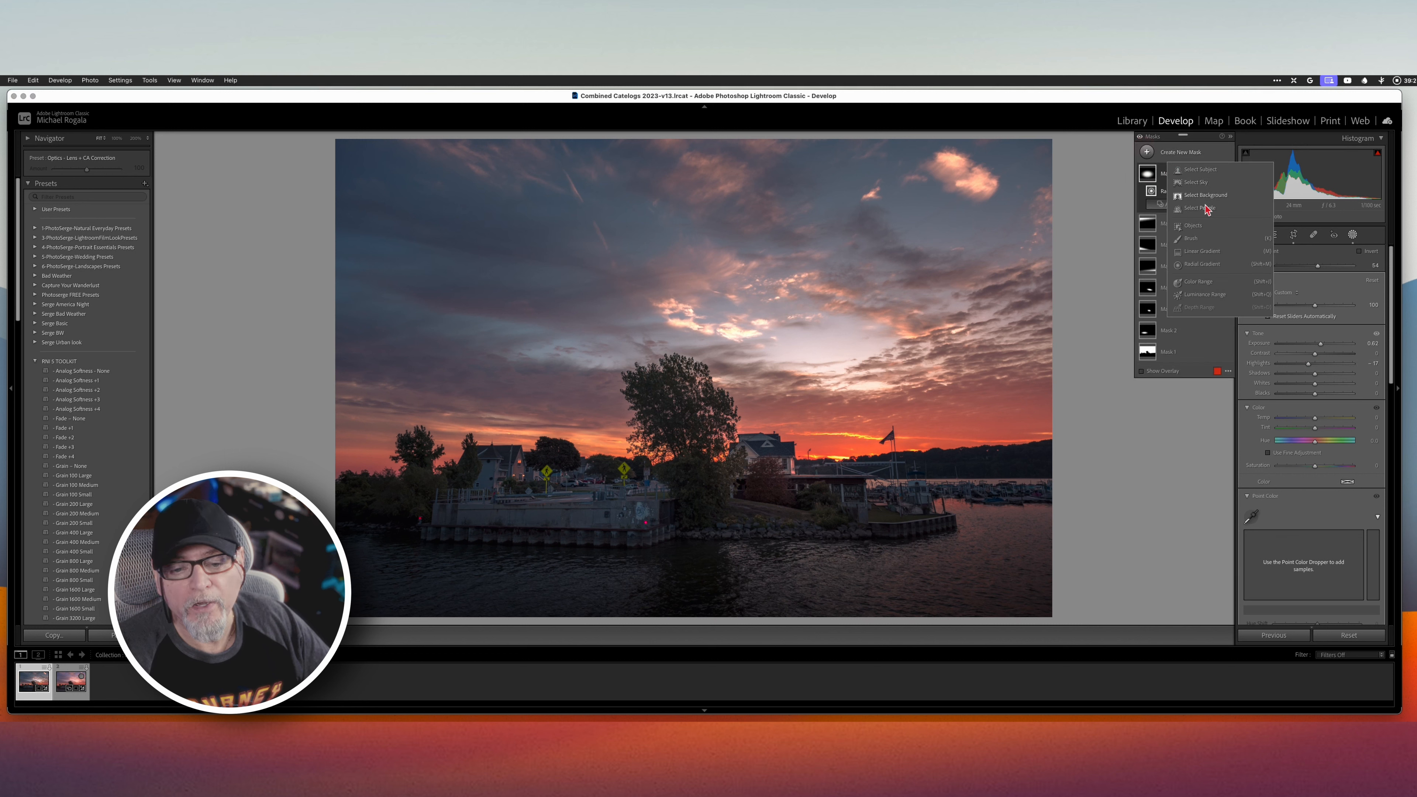
left_click(1202, 265)
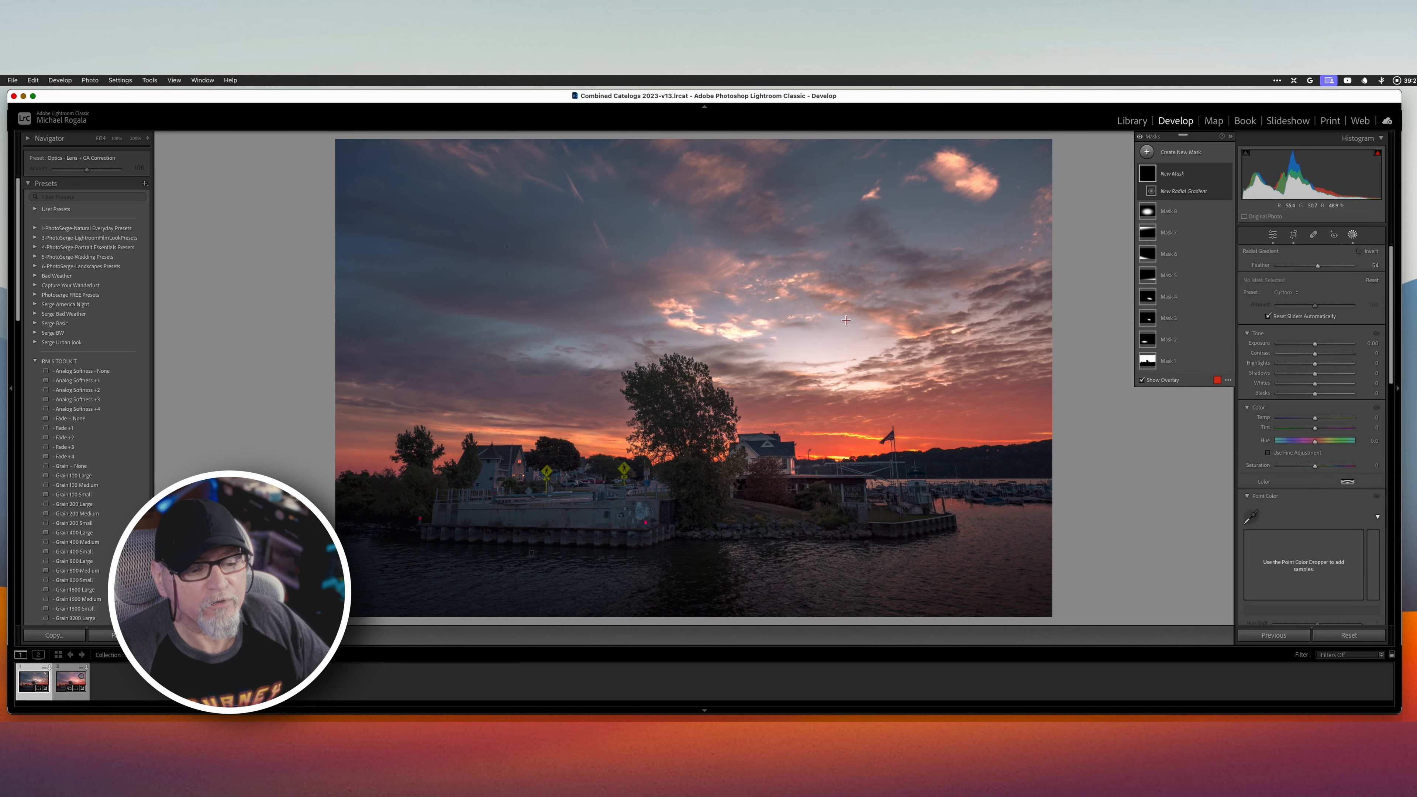
left_click_drag(636, 346, 971, 545)
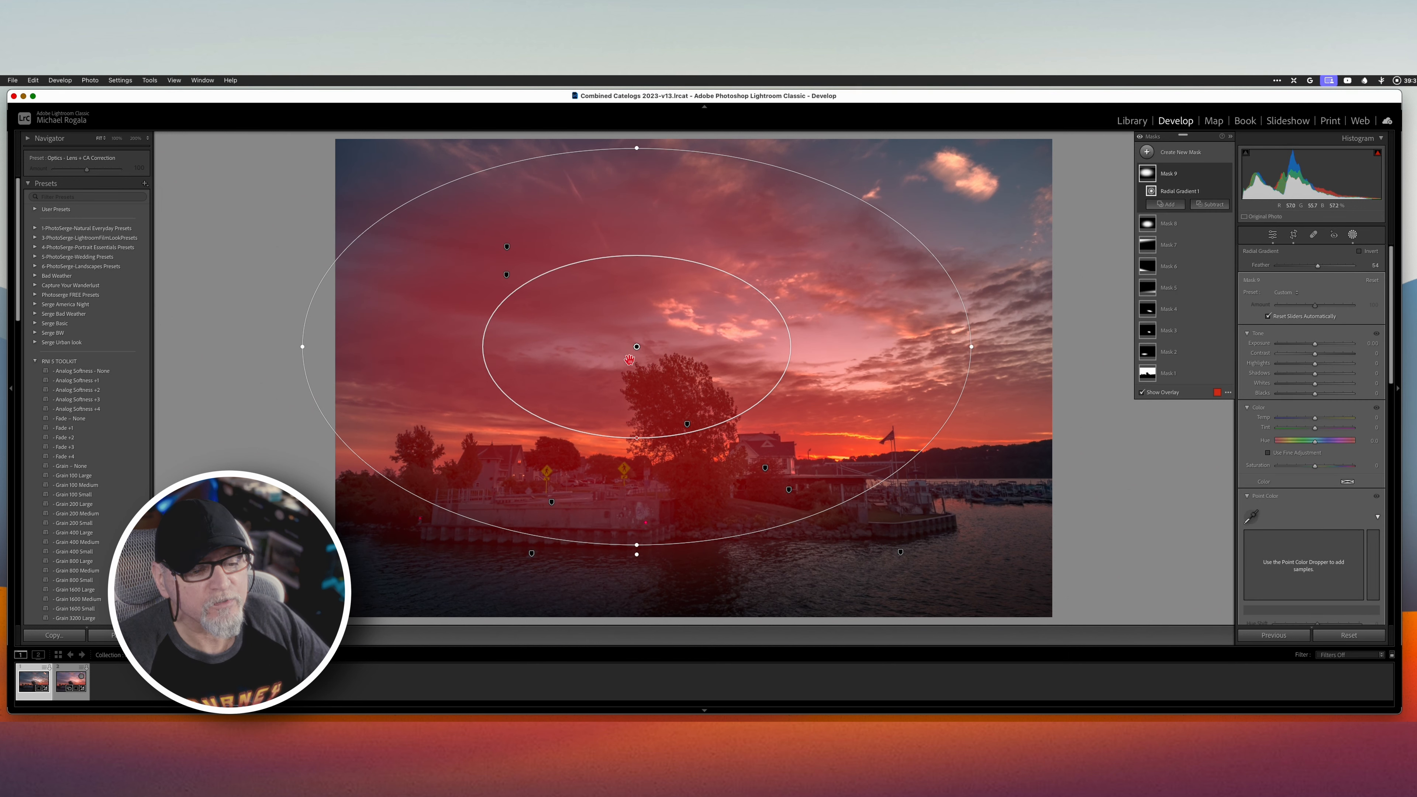
left_click_drag(635, 348, 695, 375)
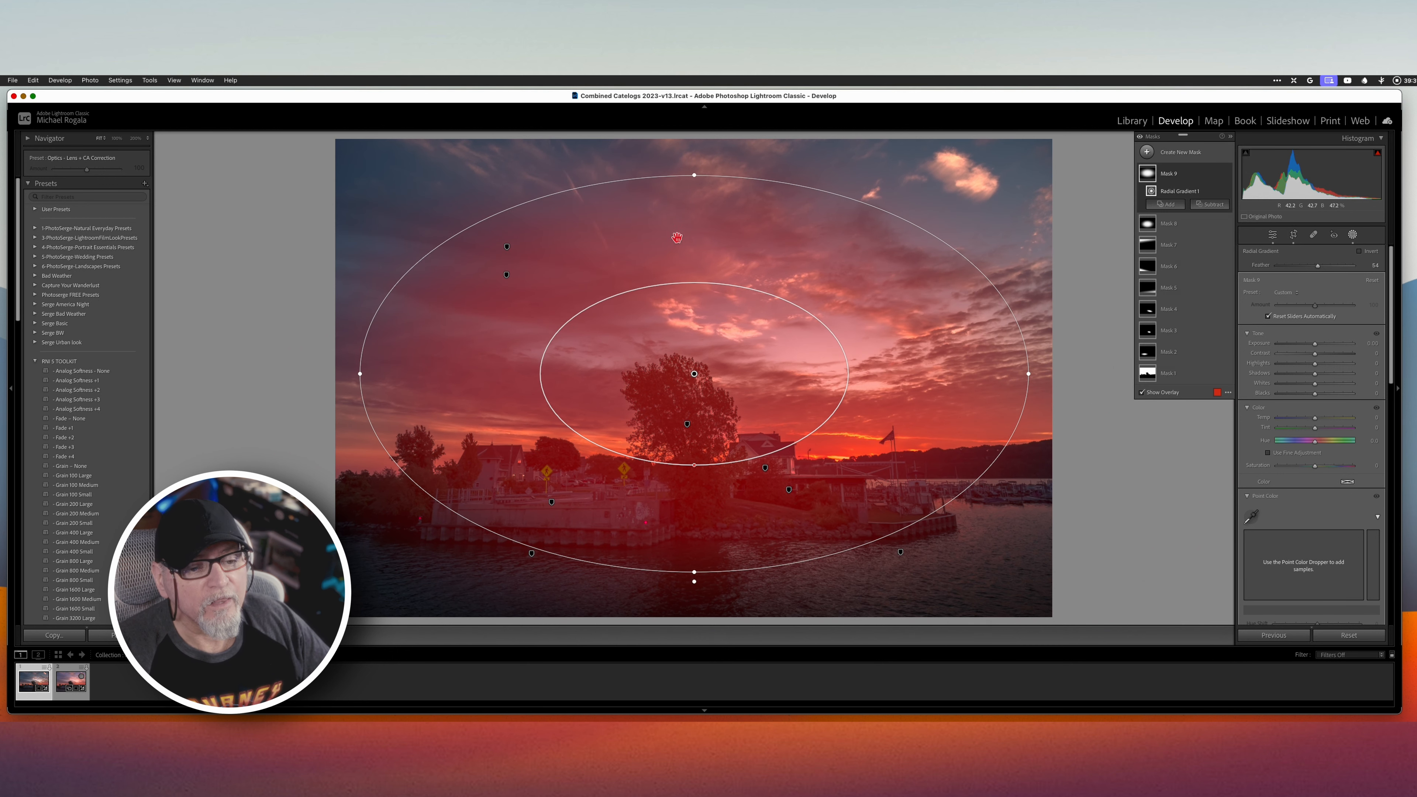
left_click_drag(695, 175, 694, 143)
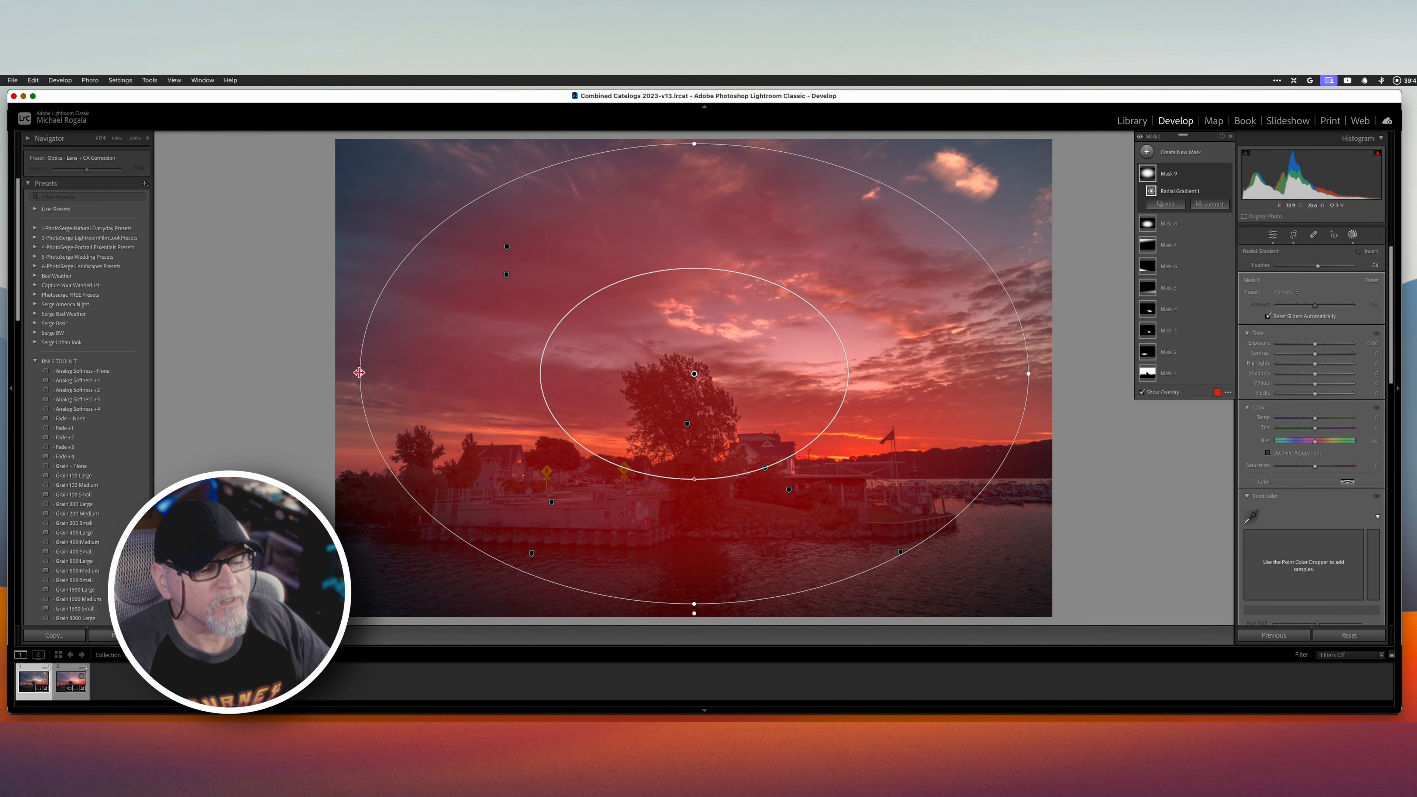
left_click_drag(360, 374, 339, 371)
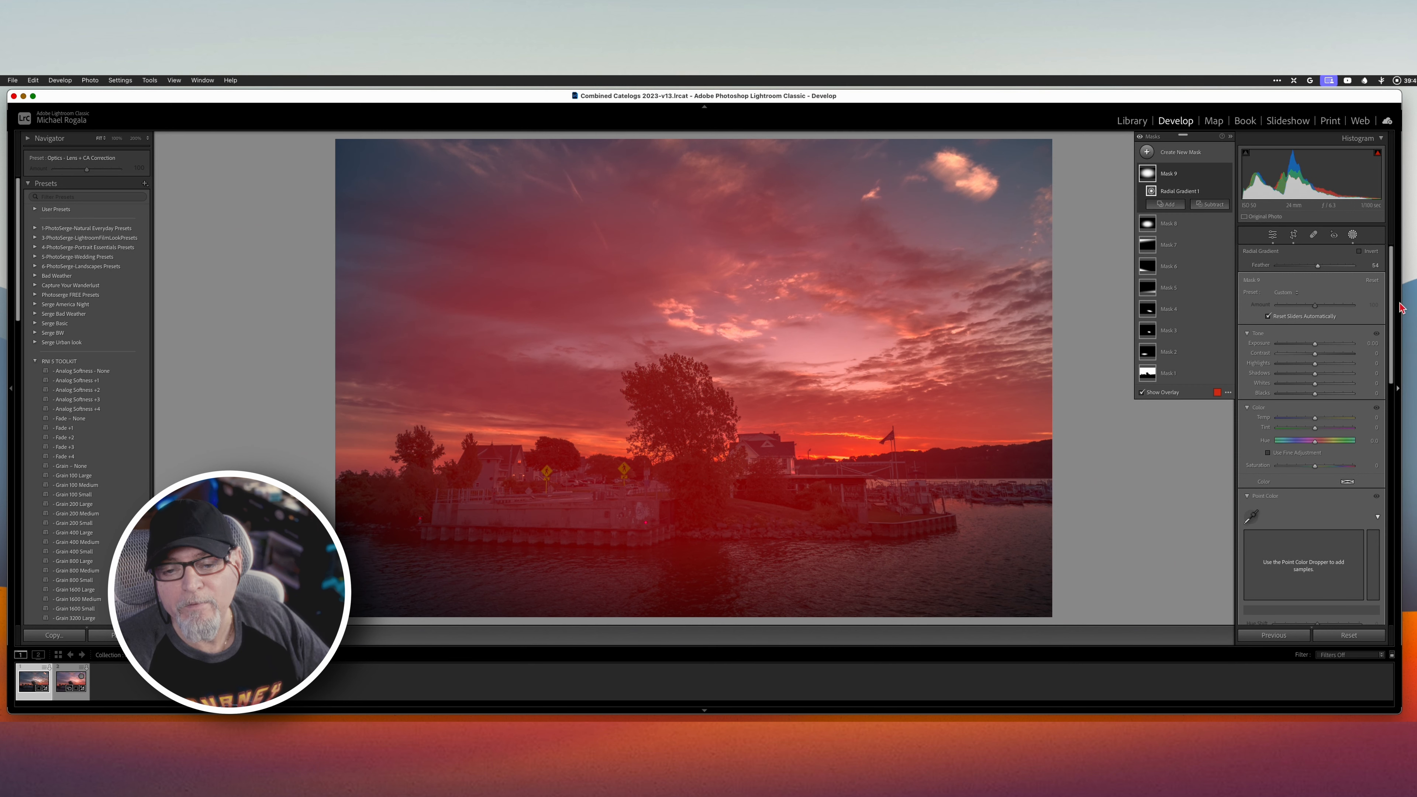
Step: Invert the large radial mask, set Feather to about 44, slightly lower Exposure, and raise Highlights and Whites
left_click(1360, 253)
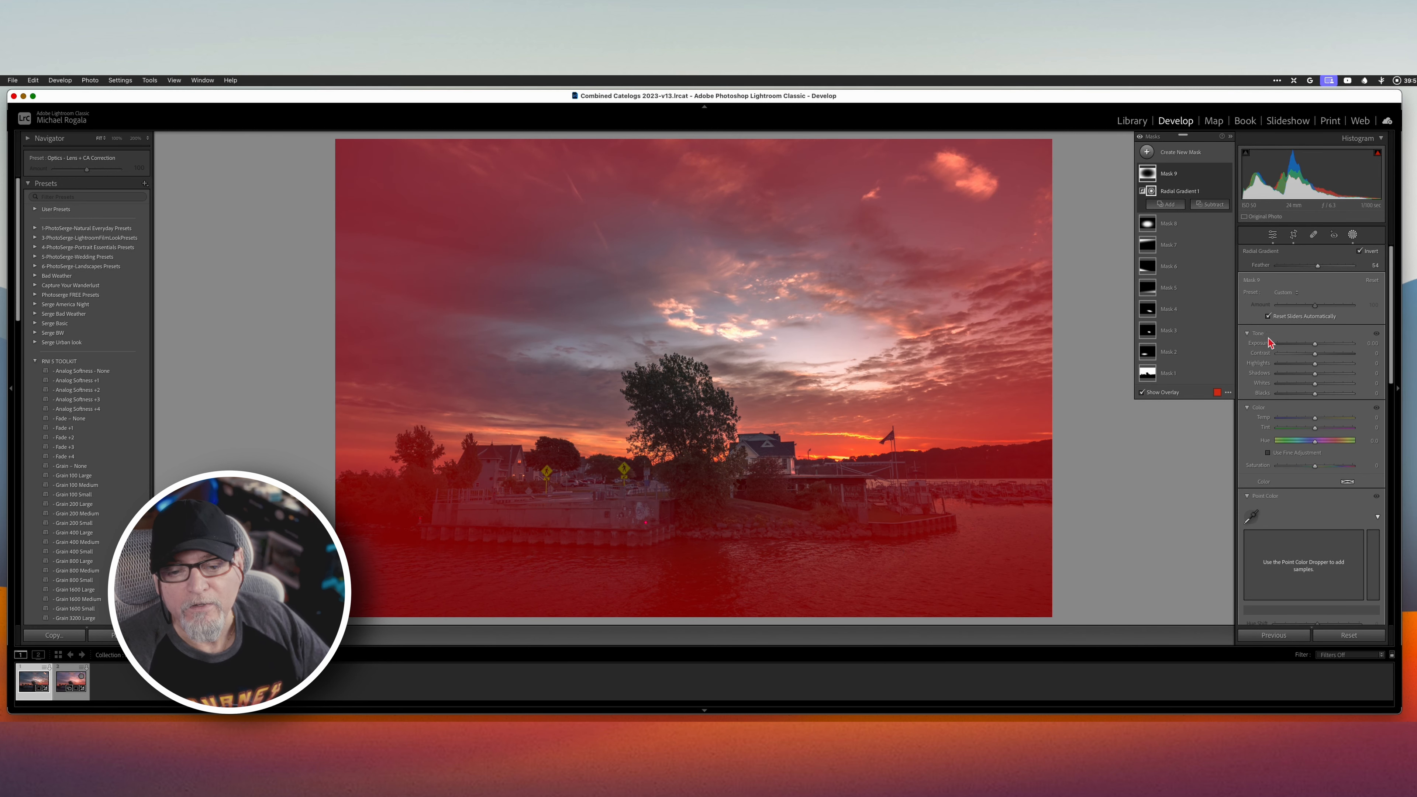
left_click(1319, 267)
left_click_drag(1319, 268, 1313, 278)
mouse_move(1315, 344)
left_mouse_down()
mouse_move(1317, 387)
mouse_move(1323, 367)
left_mouse_up()
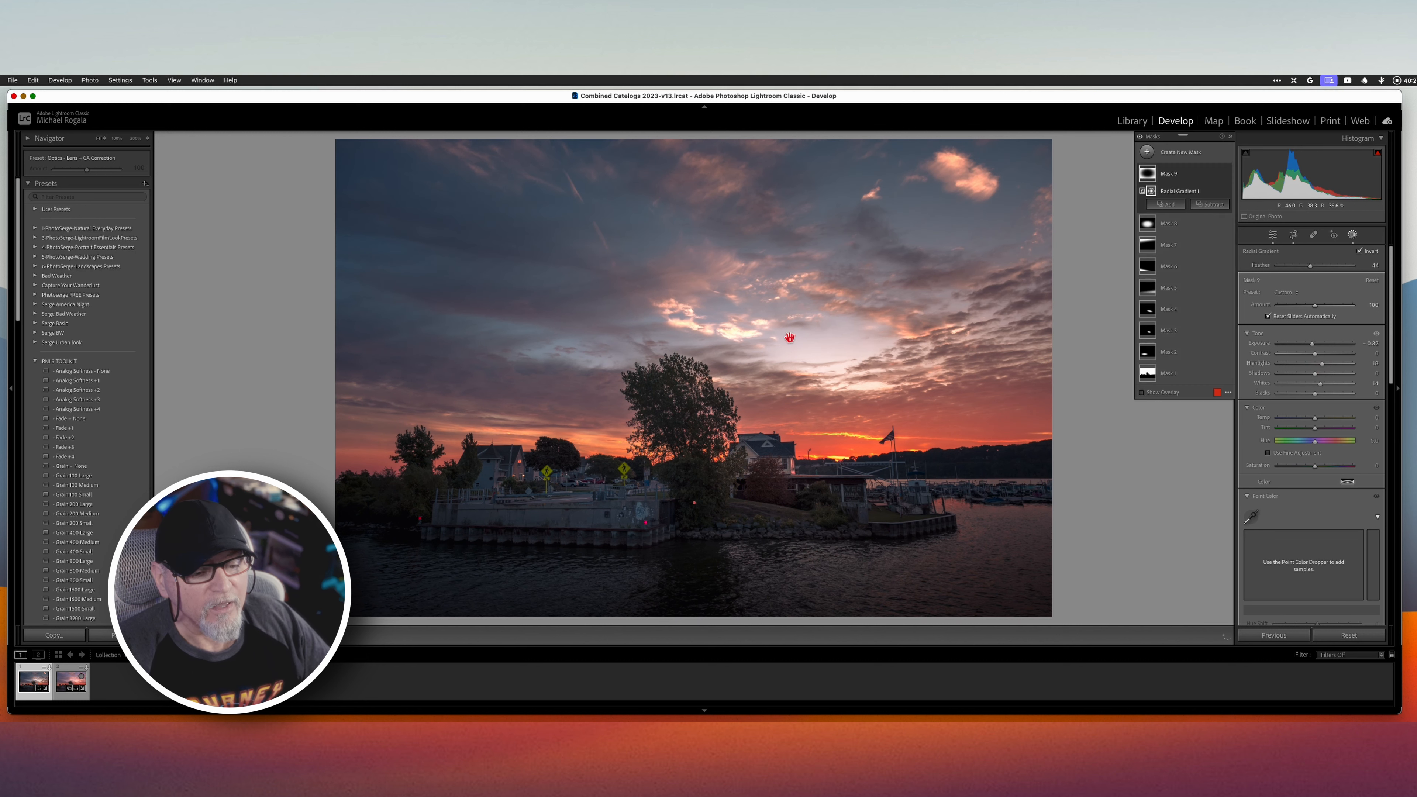
Step: Move the tree's radial gradient mask slightly lower over the trunk, slightly raise its Whites, and close masking
left_click(687, 425)
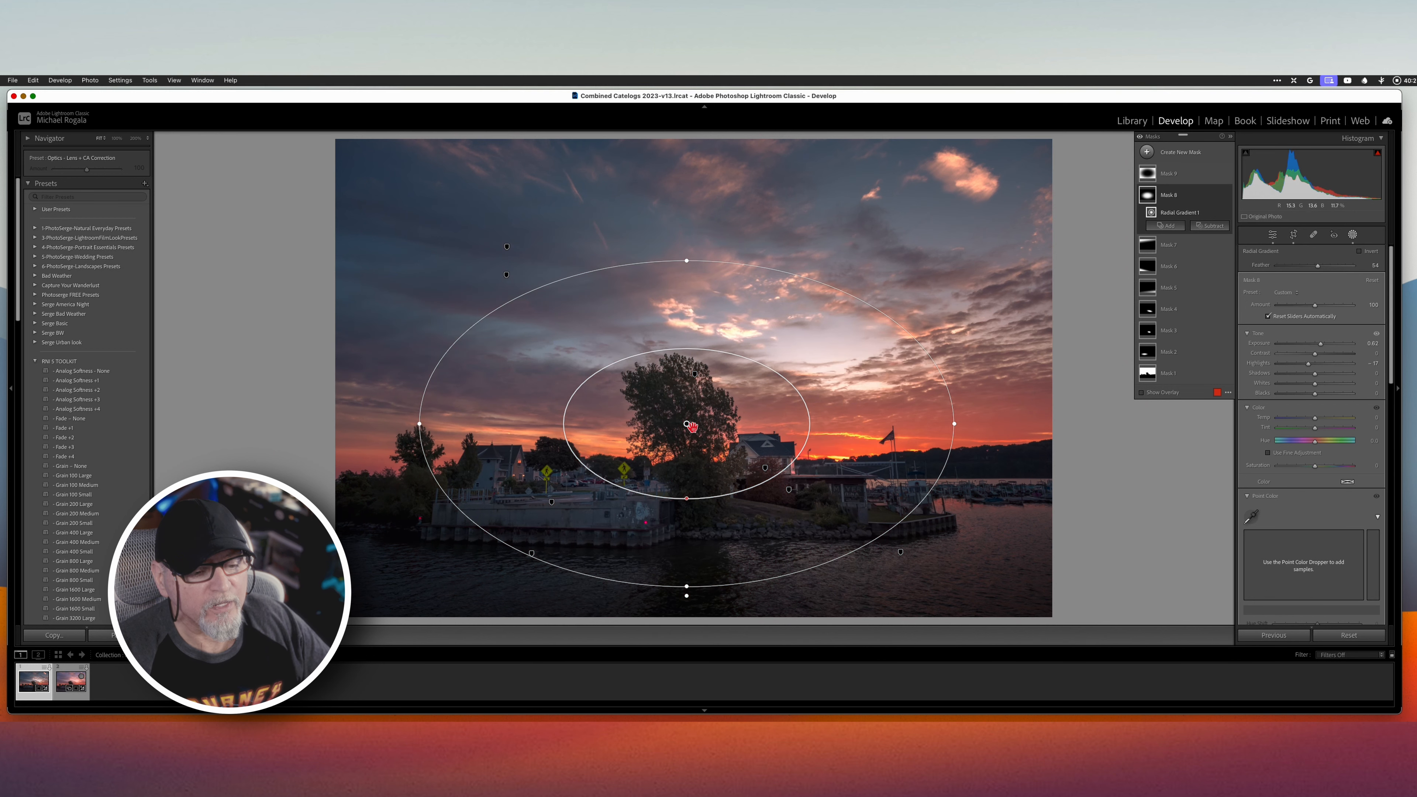
left_click_drag(690, 426, 684, 460)
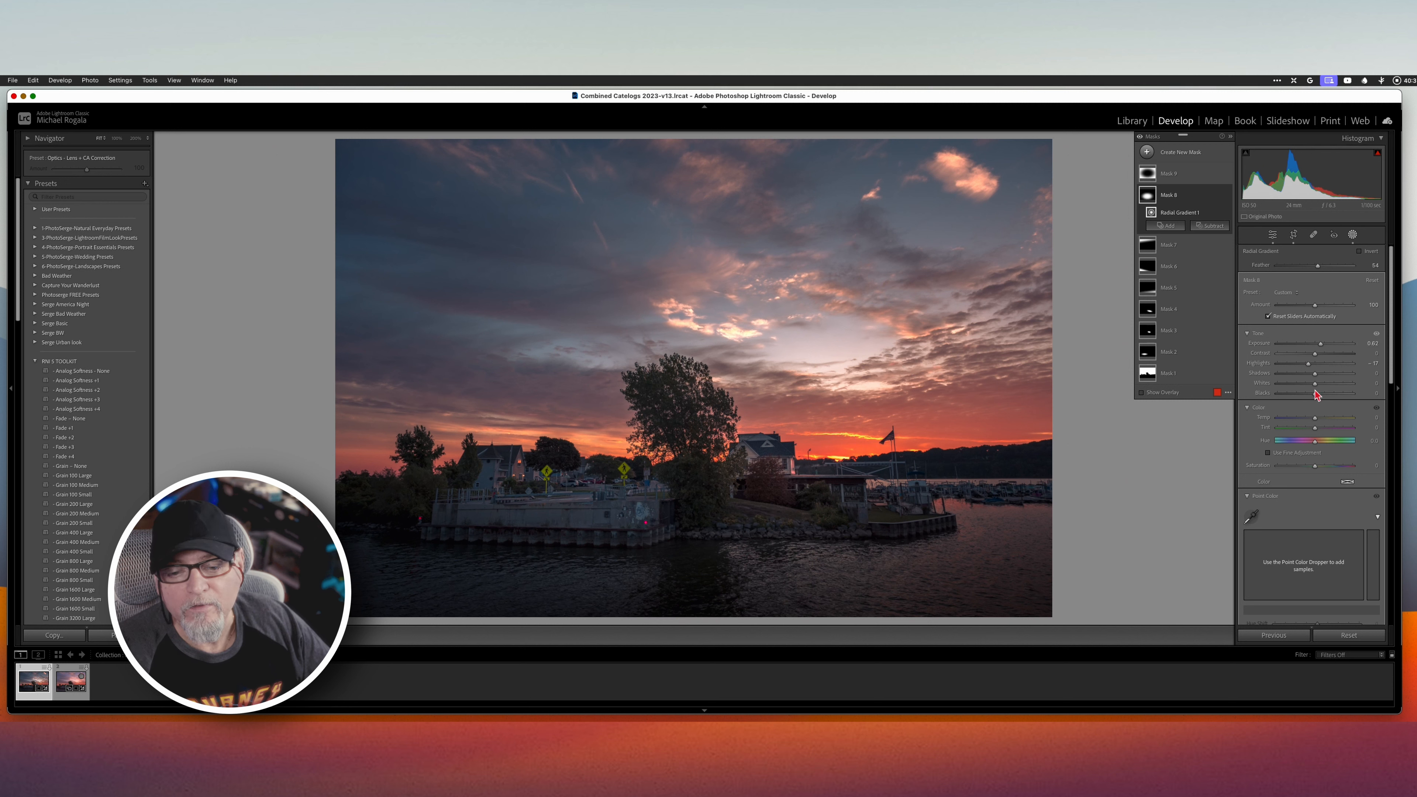
left_click_drag(1315, 385, 1320, 387)
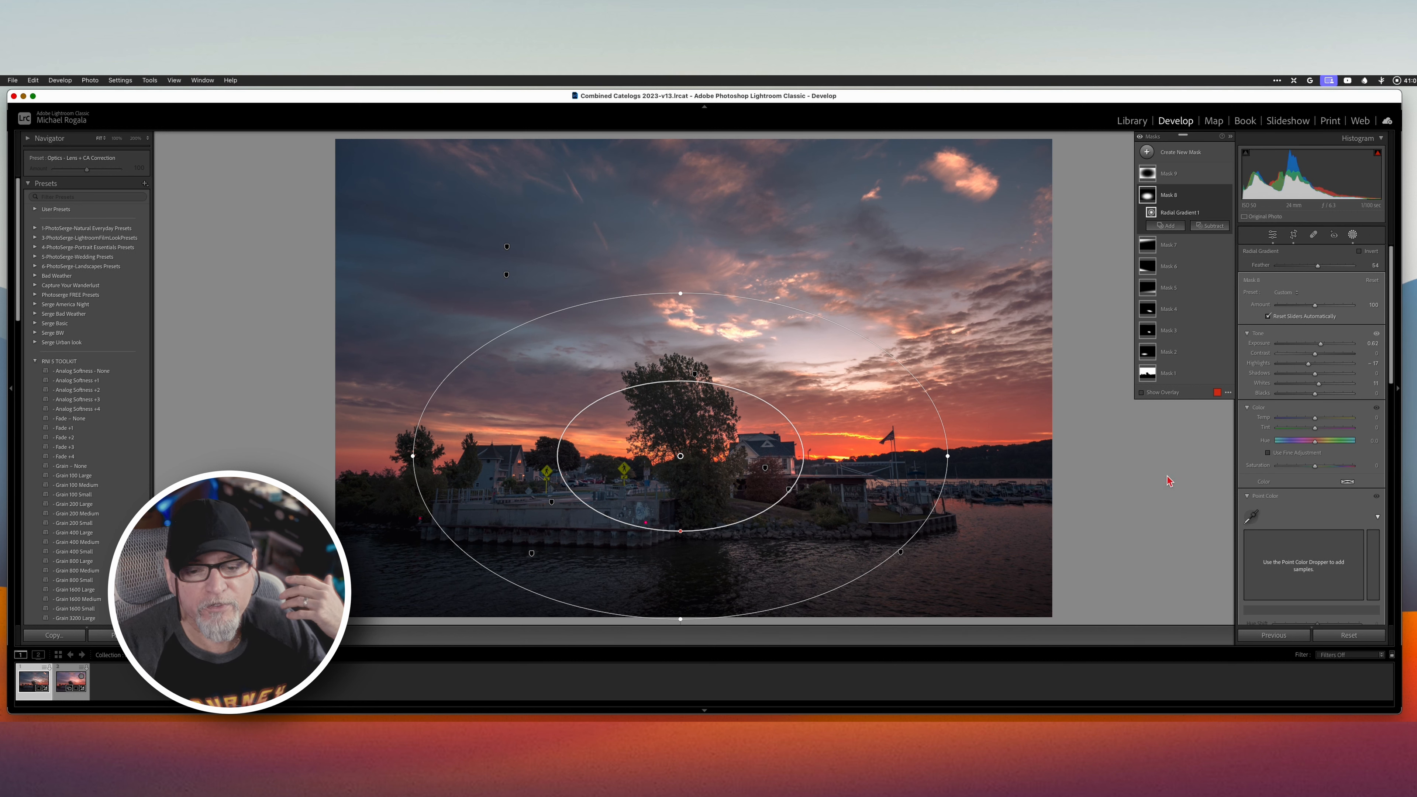
left_click(1353, 235)
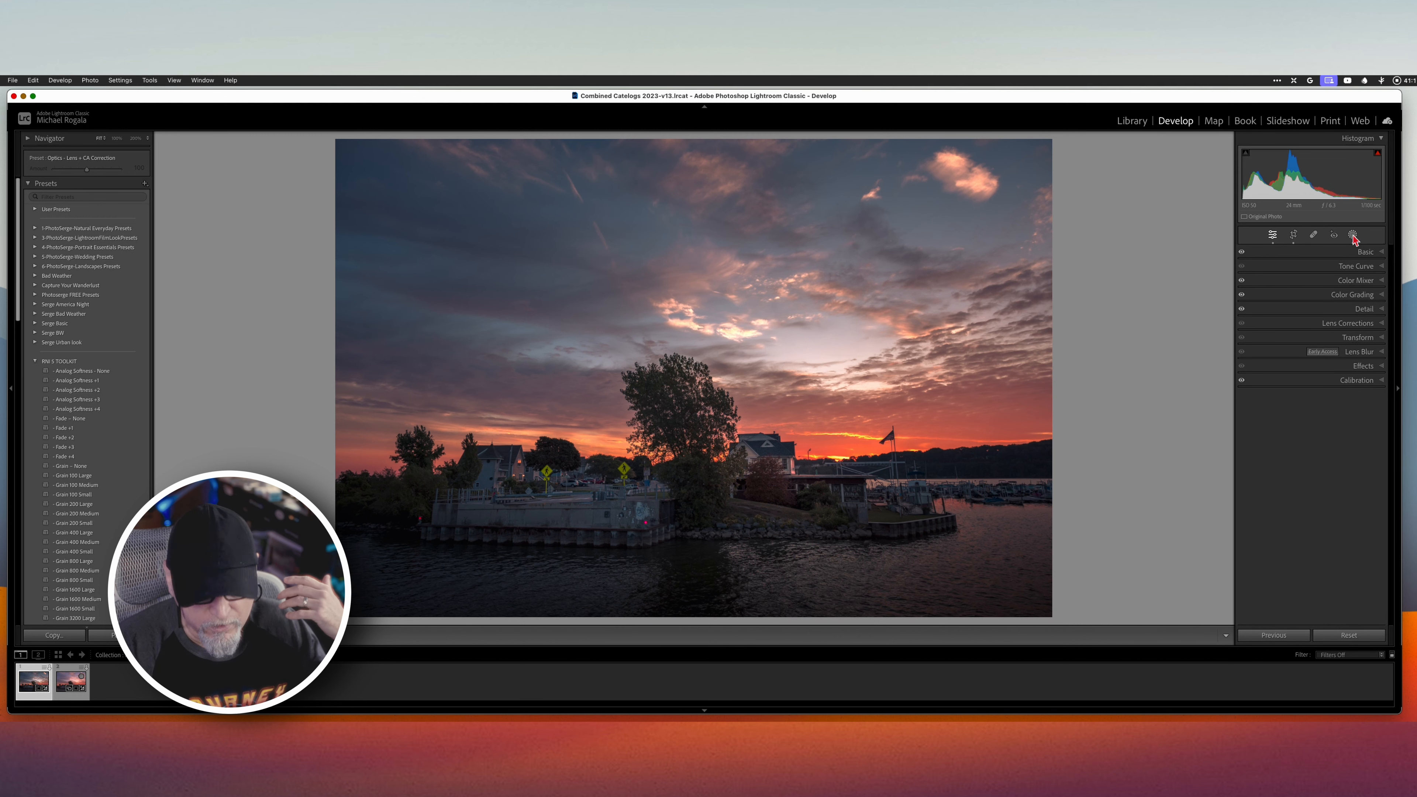
Step: Compare the edited sunrise photo with its original by switching repeatedly between the Before view and the edited view
key("backslash")
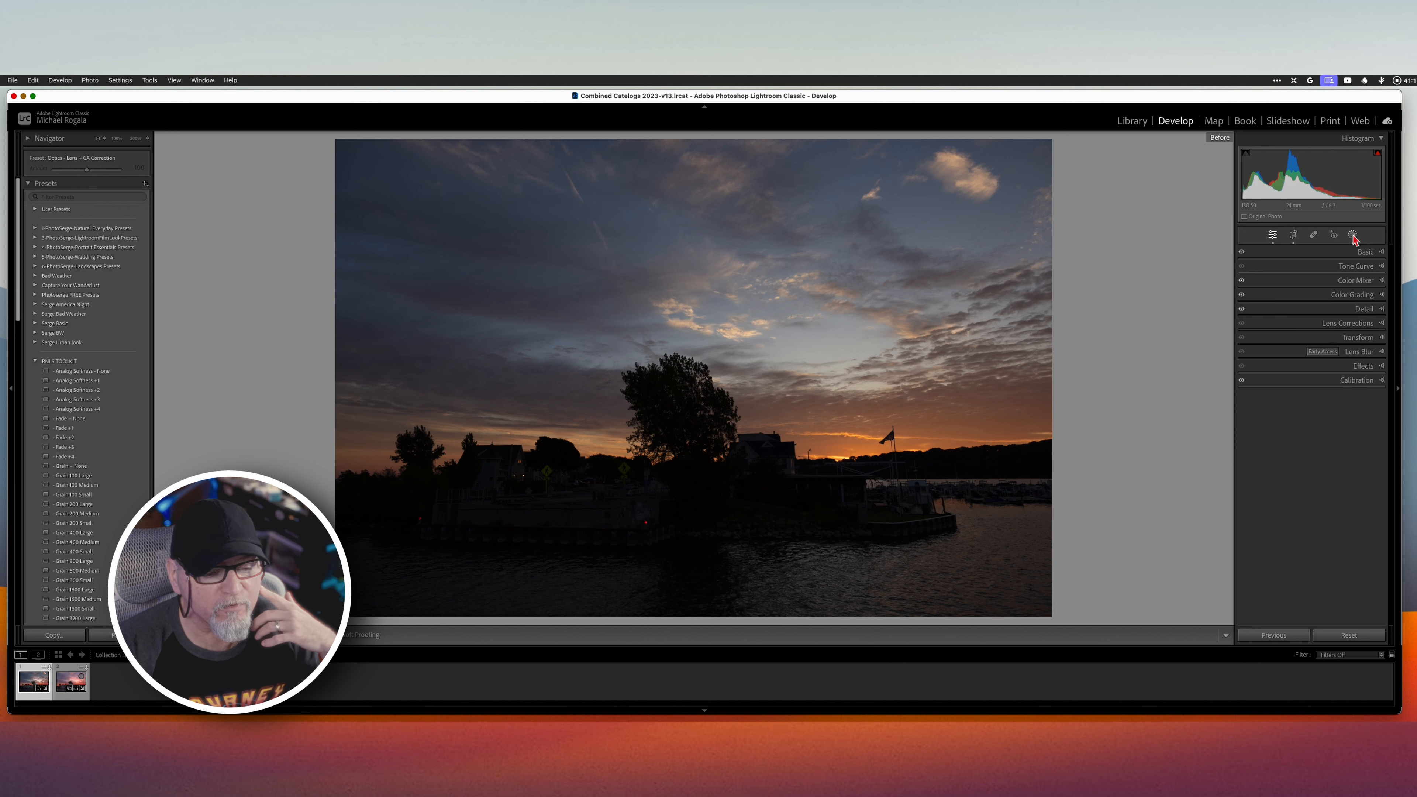
key("backslash")
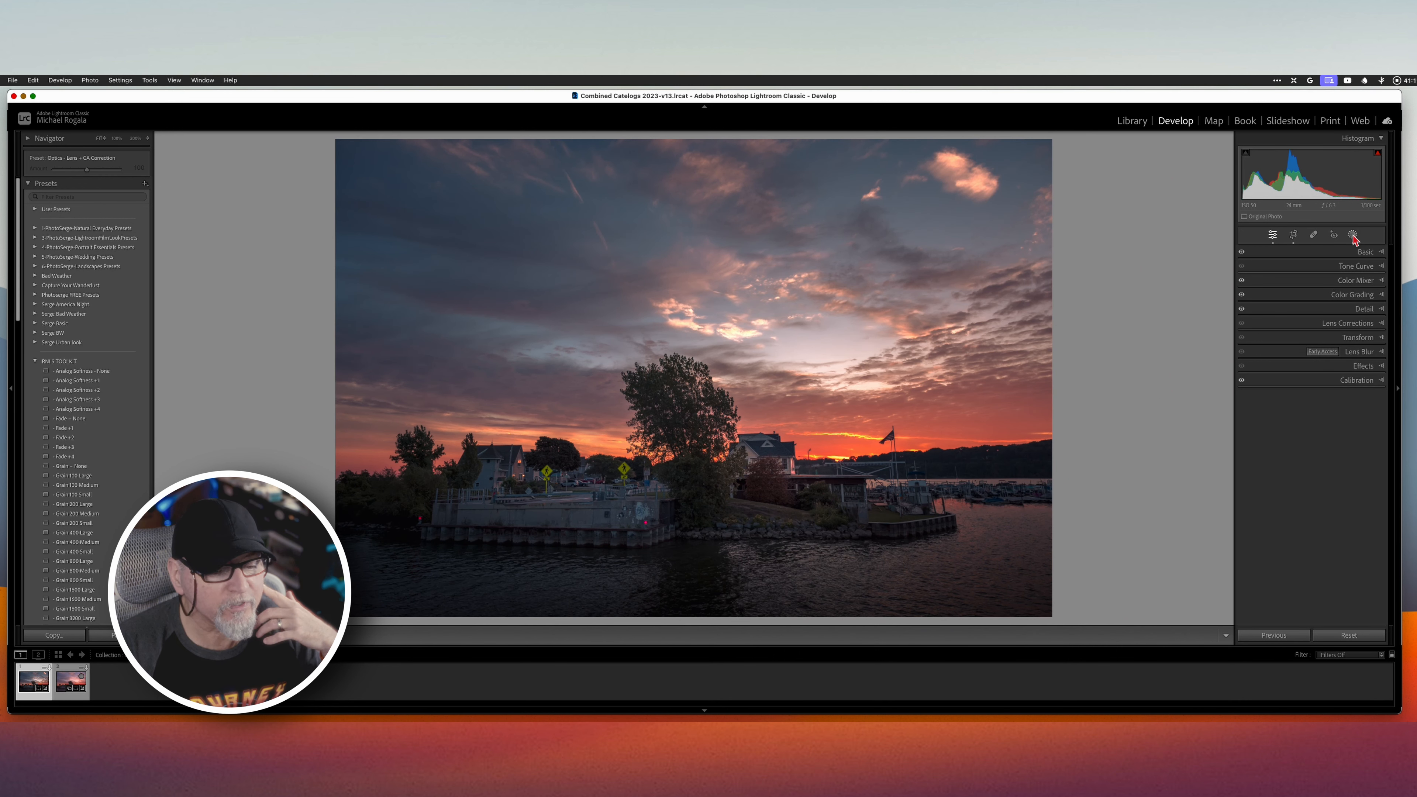
key("backslash")
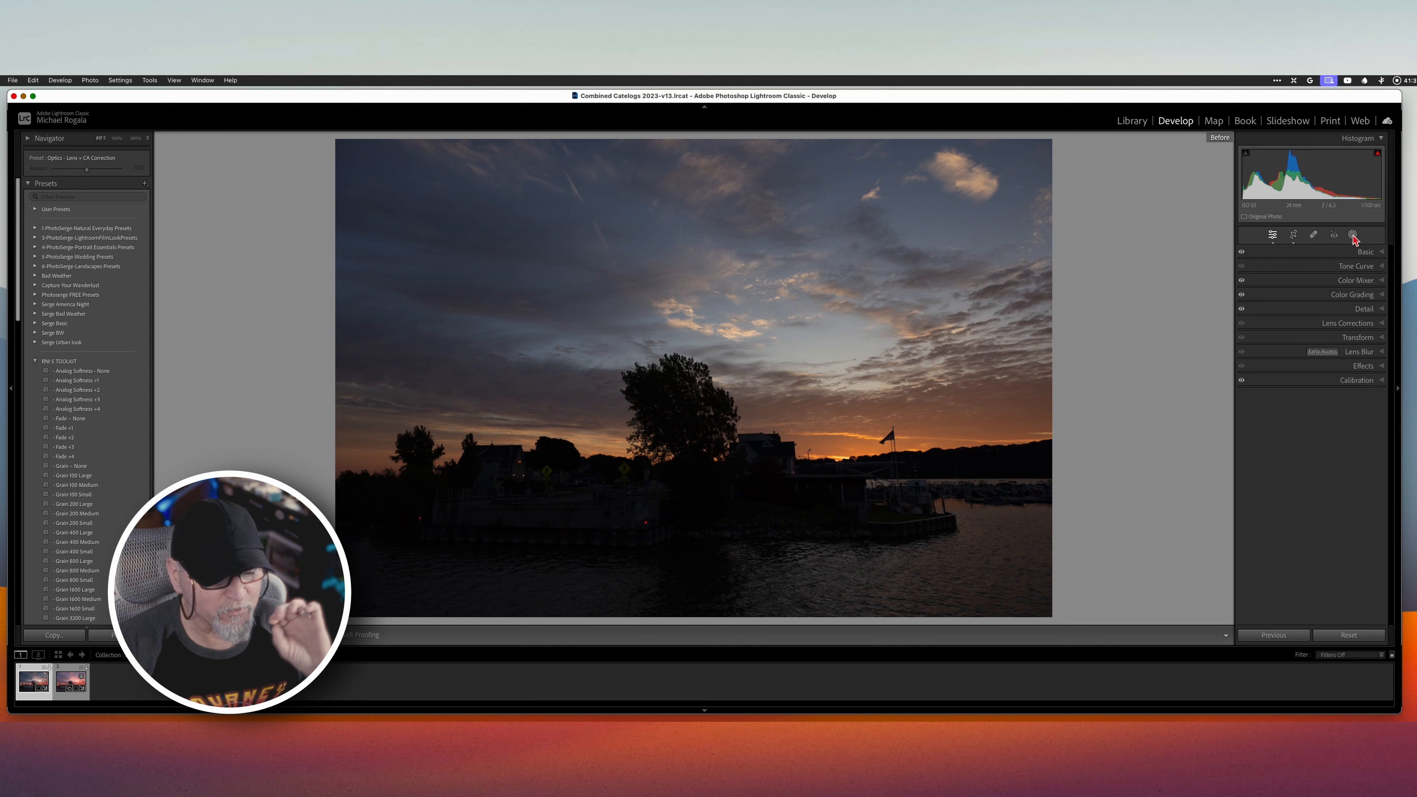
key("backslash")
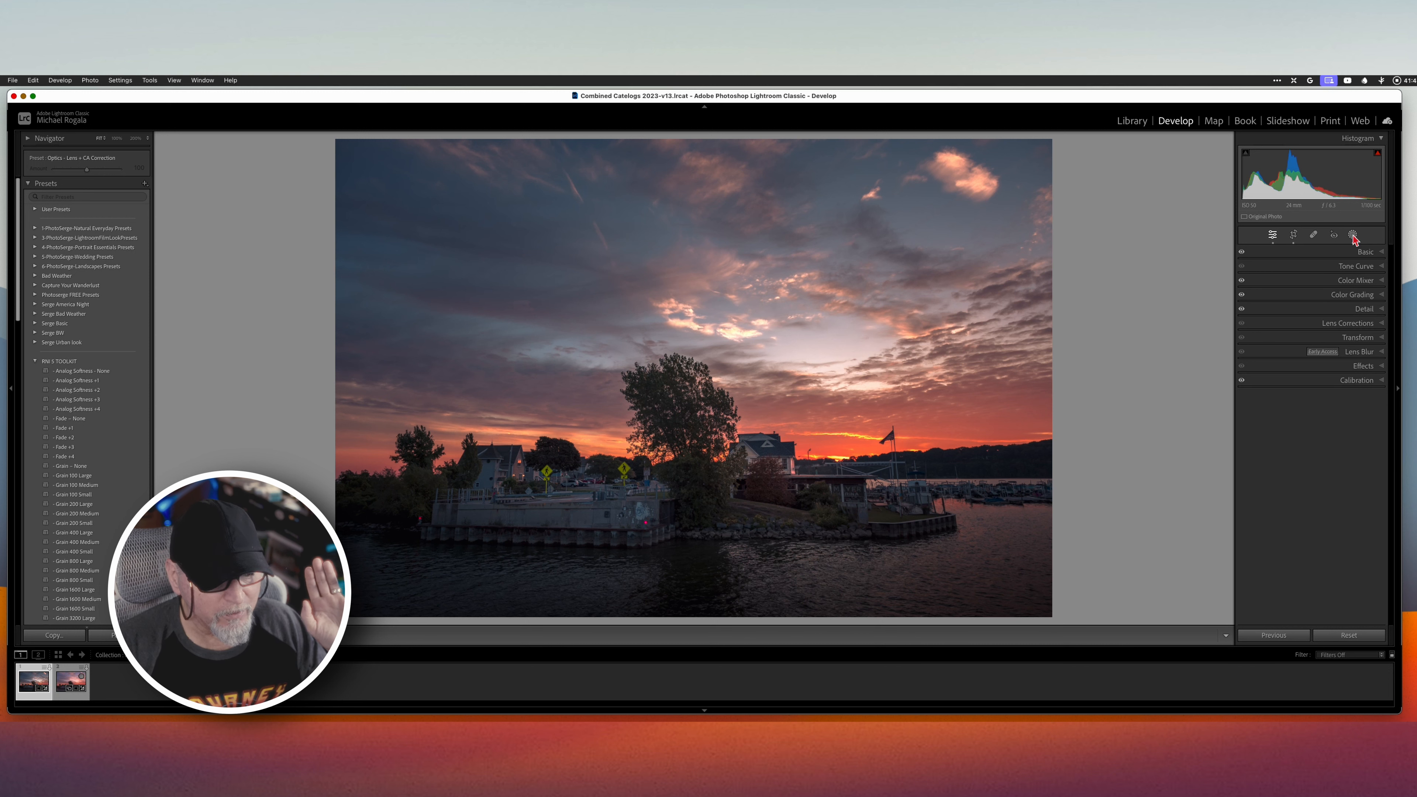
key("backslash")
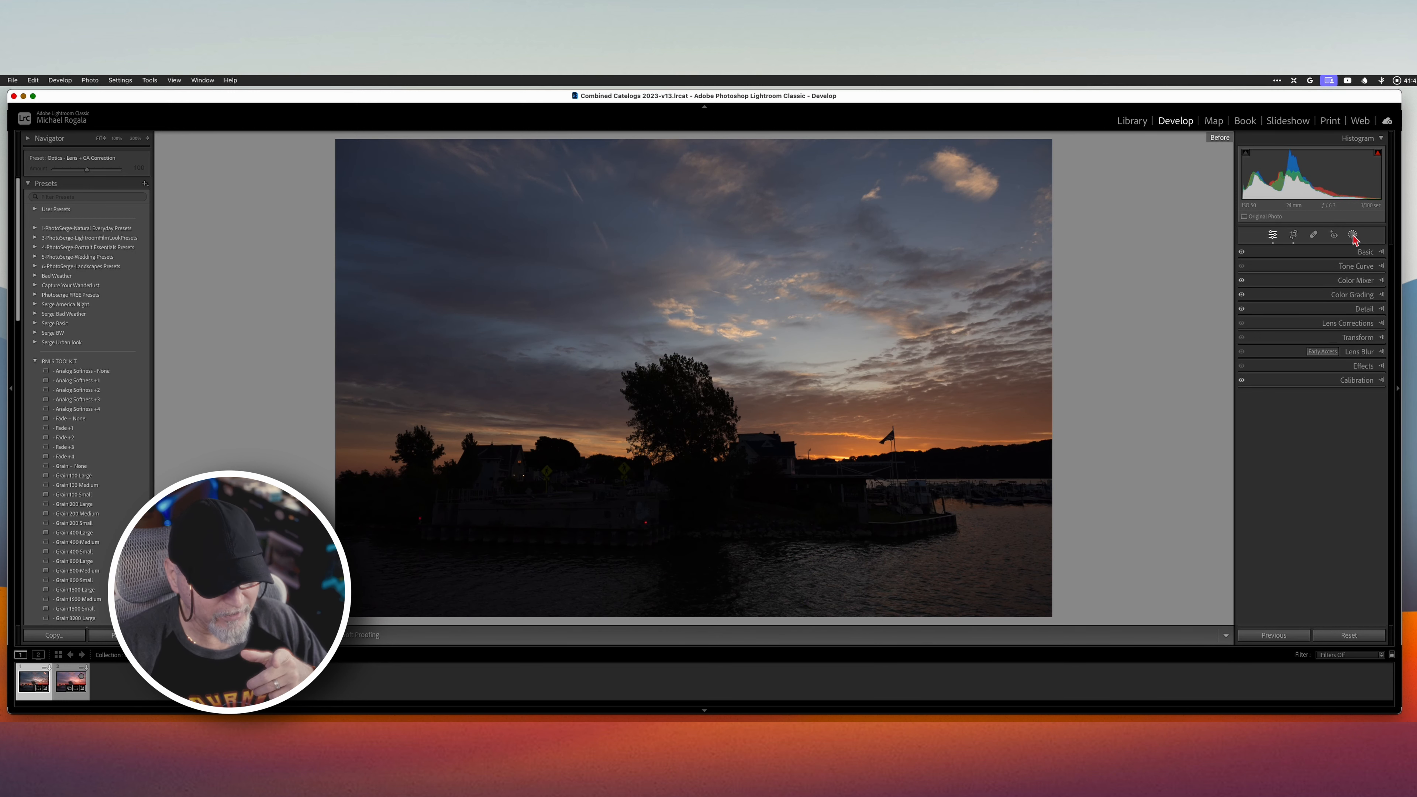
key("backslash")
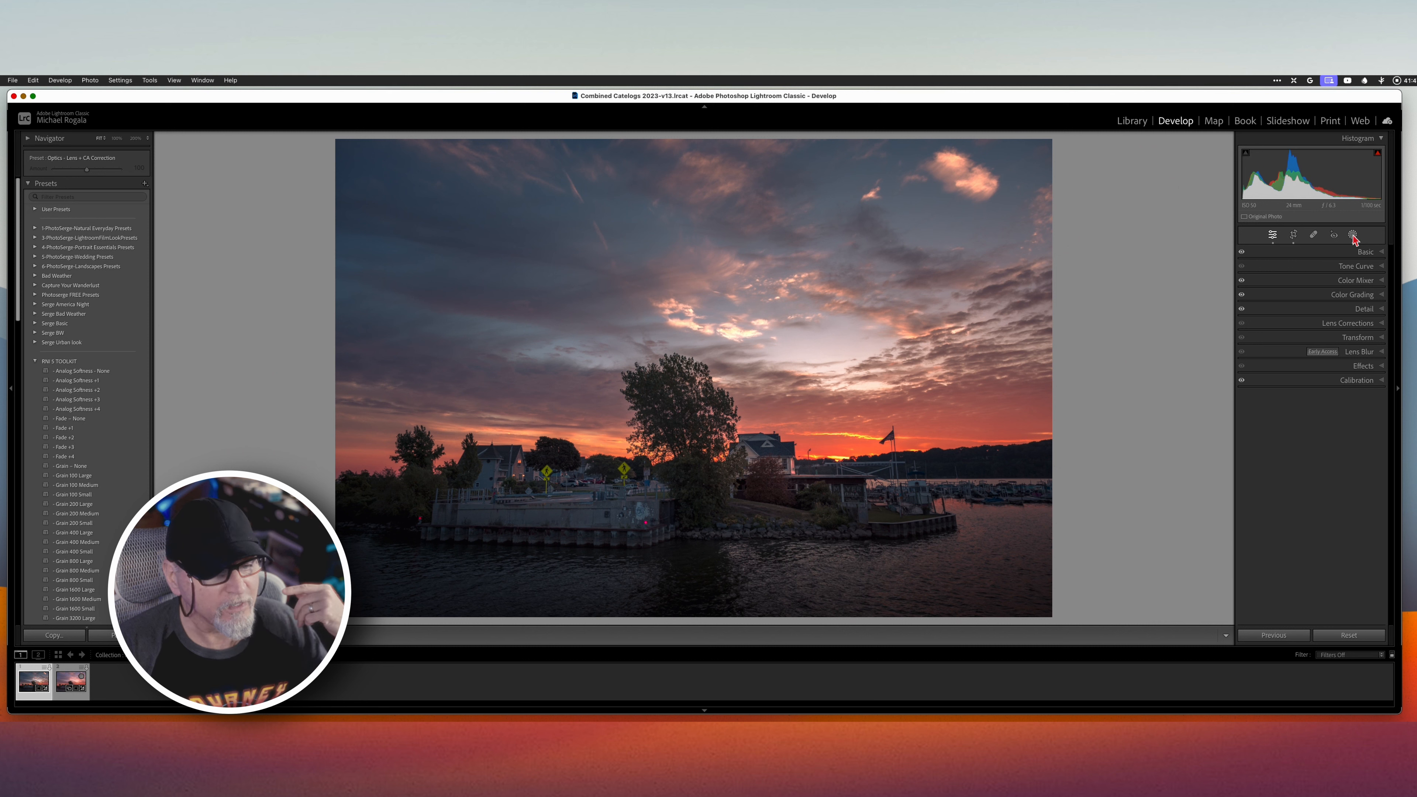